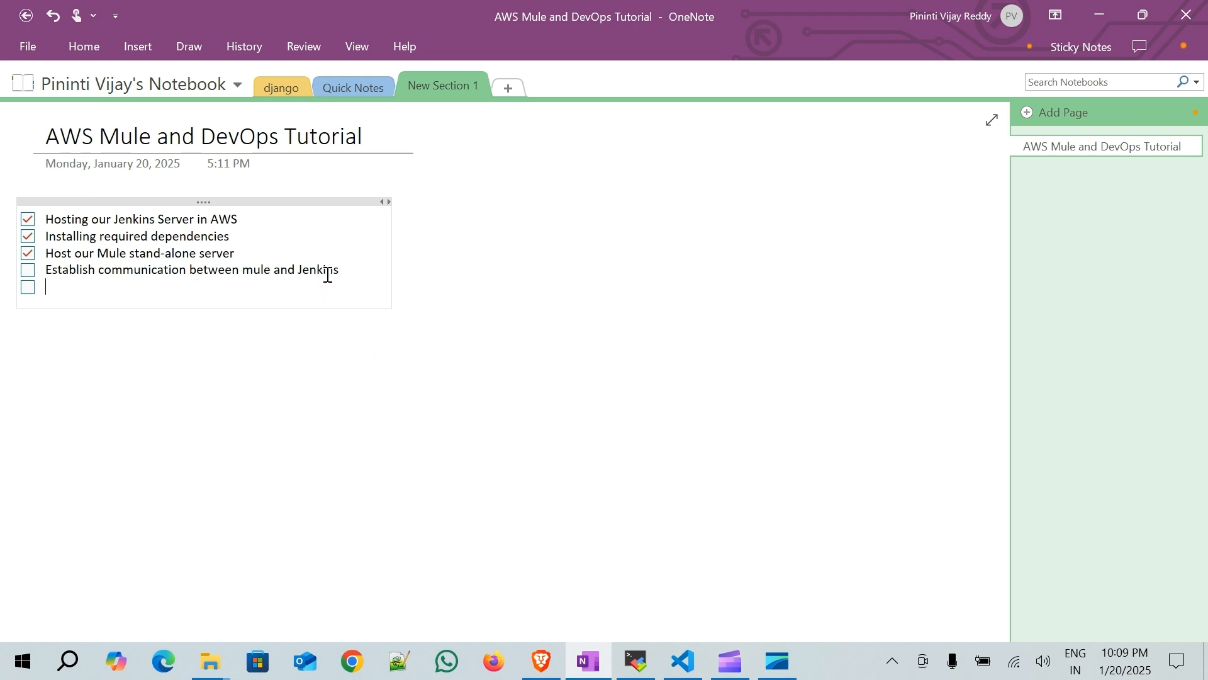
- Switch to the browser and examine the files on the test branch of the PDF-Generator GitHub repository
{"action": "left_click", "coordinate": [541, 660]}
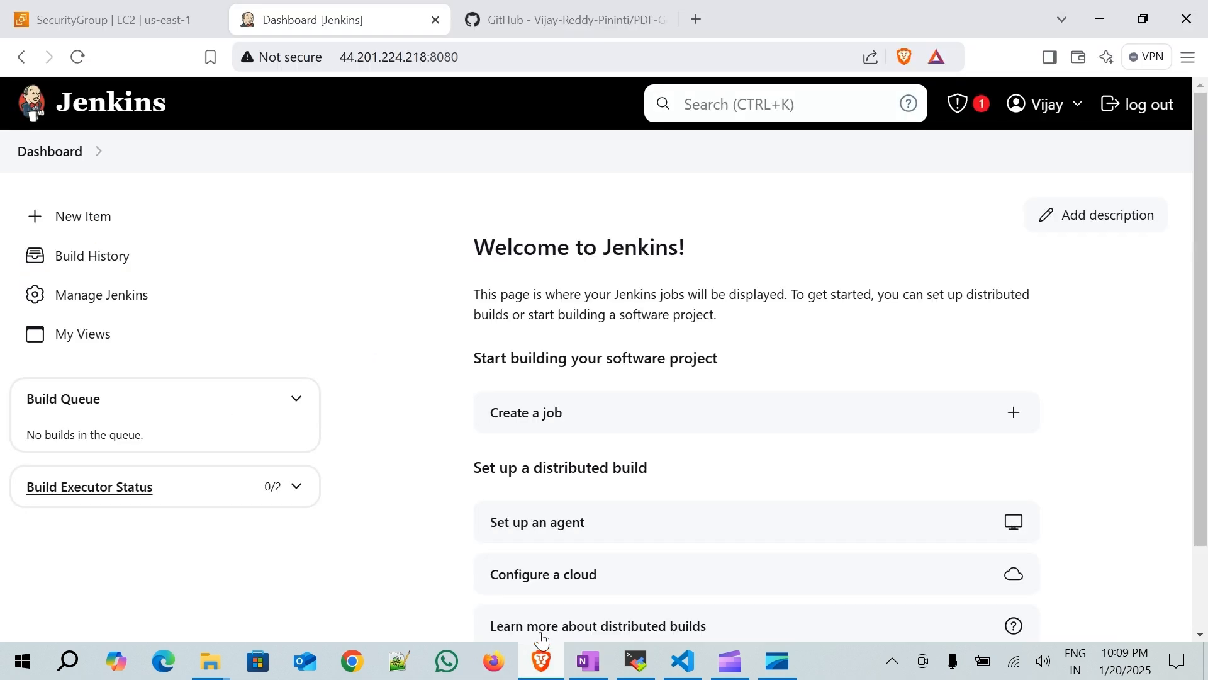
{"action": "left_click", "coordinate": [569, 17]}
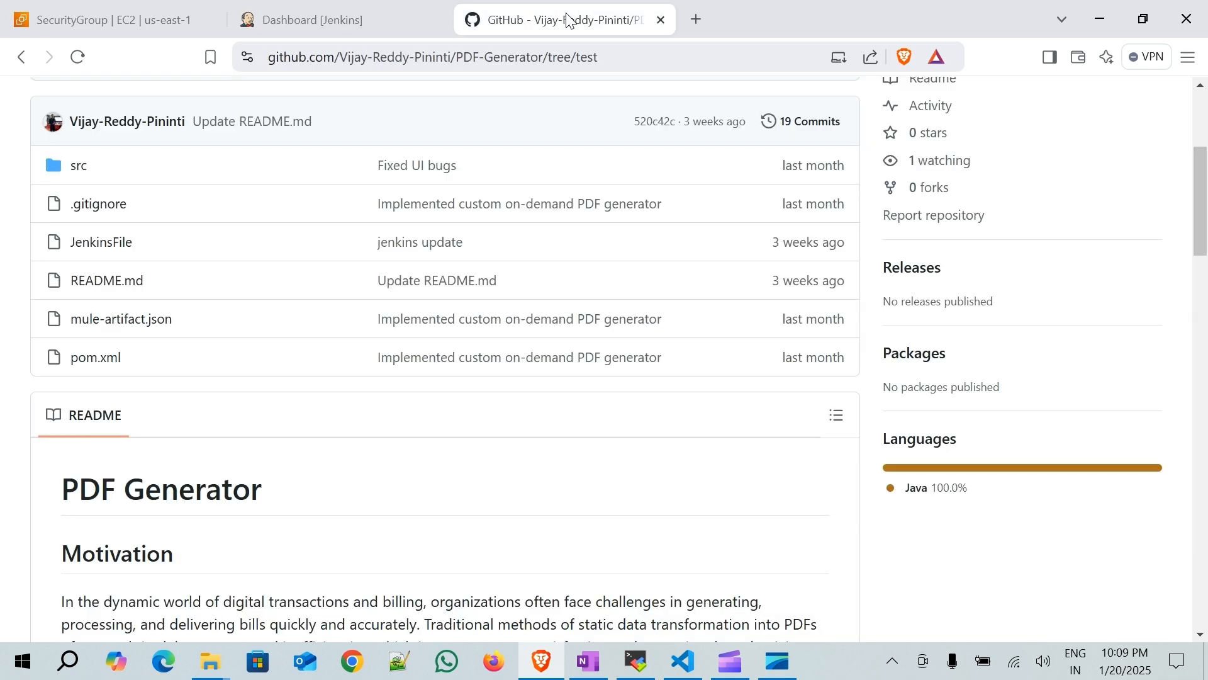
{"action": "scroll", "coordinate": [451, 361], "scroll_direction": "up", "scroll_amount": 3}
{"action": "scroll", "coordinate": [450, 362], "scroll_direction": "down", "scroll_amount": 7}
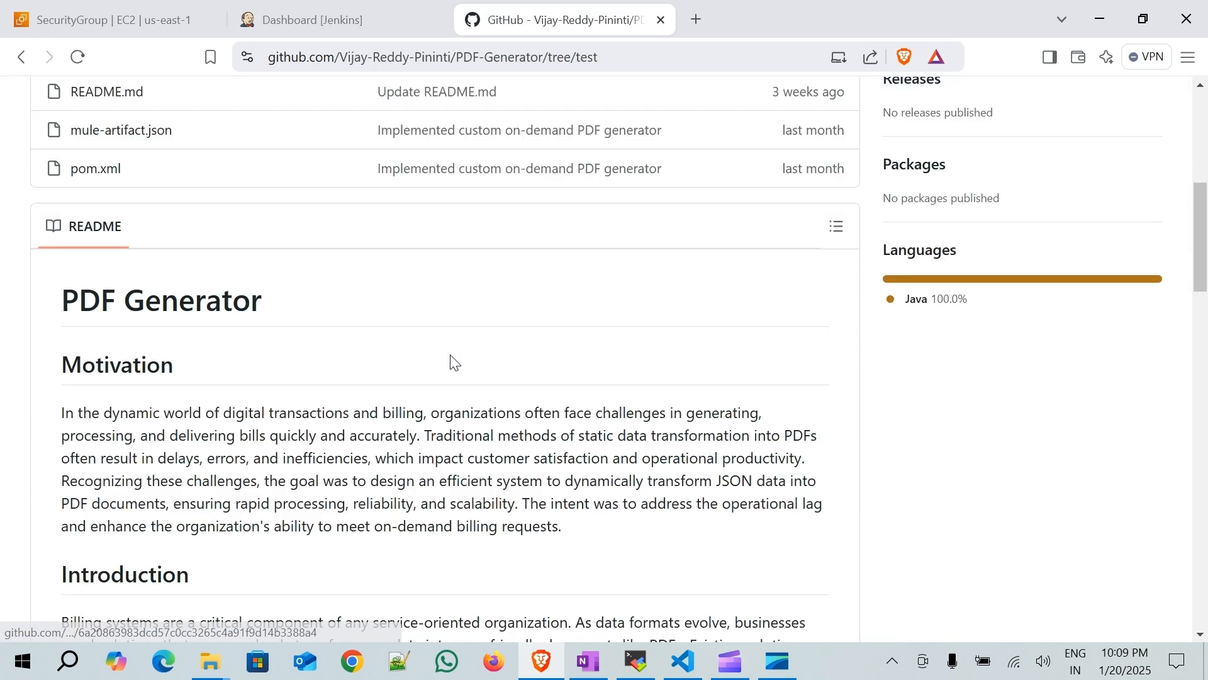
{"action": "scroll", "coordinate": [260, 213], "scroll_direction": "up", "scroll_amount": 3}
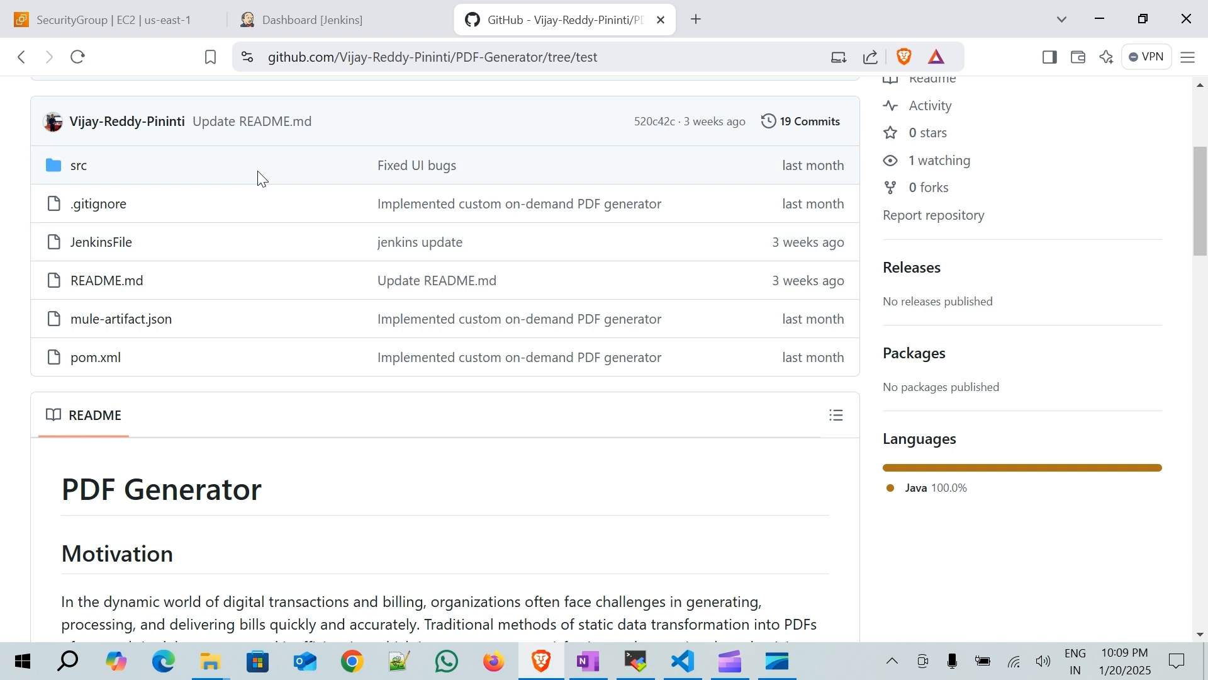
{"action": "scroll", "coordinate": [147, 235], "scroll_direction": "up", "scroll_amount": 3}
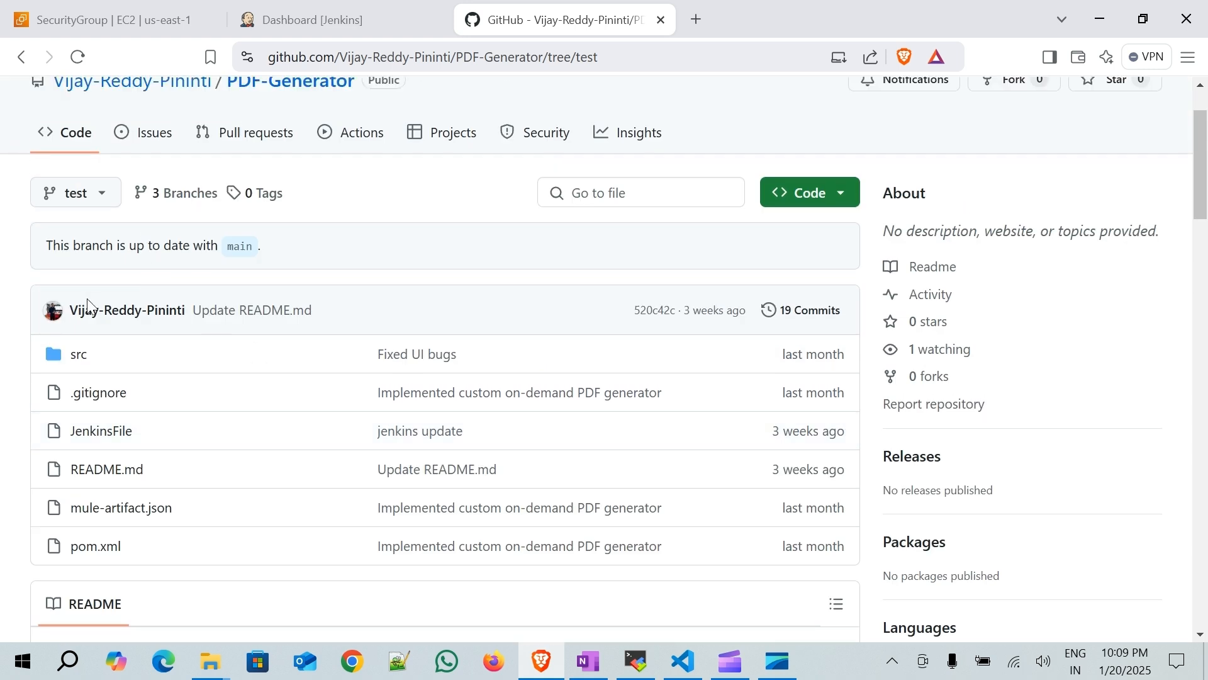
{"action": "mouse_move", "coordinate": [153, 327]}
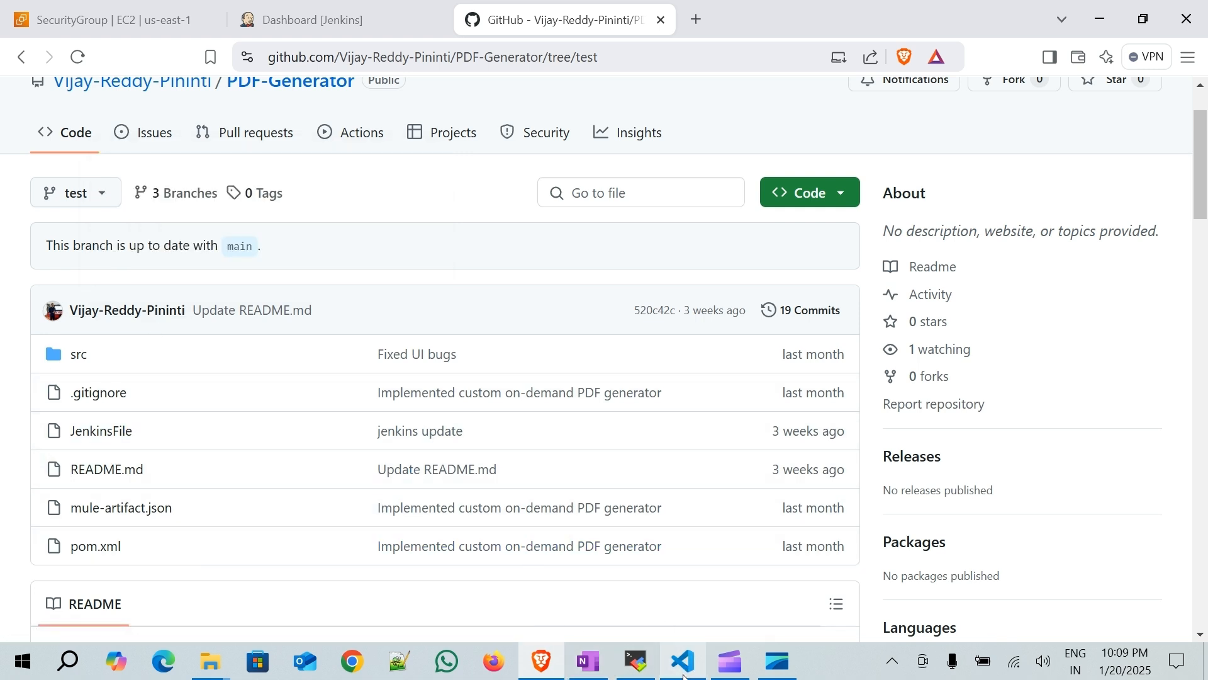
- In VS Code, review the JenkinsFile's environment variables and Clone Repository stage, comparing its branch and URL with the GitHub repository
{"action": "key", "text": "alt+Tab"}
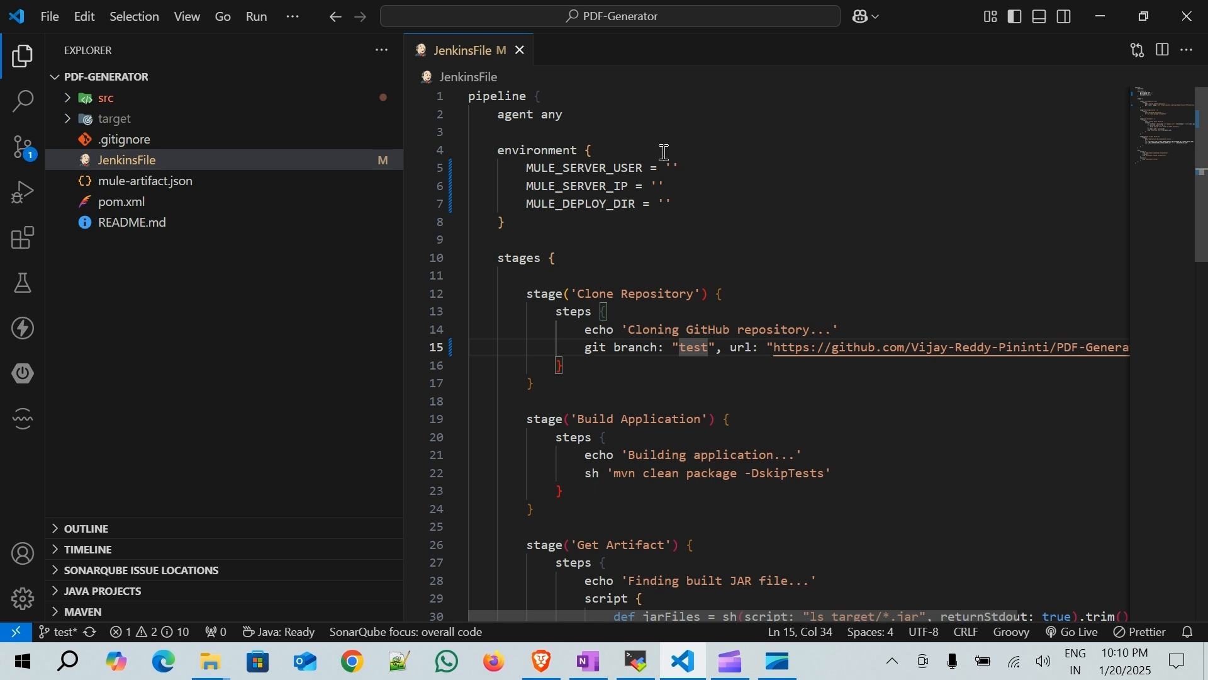
{"action": "left_click_drag", "start_coordinate": [491, 156], "coordinate": [684, 223]}
{"action": "scroll", "coordinate": [687, 187], "scroll_direction": "down", "scroll_amount": 1}
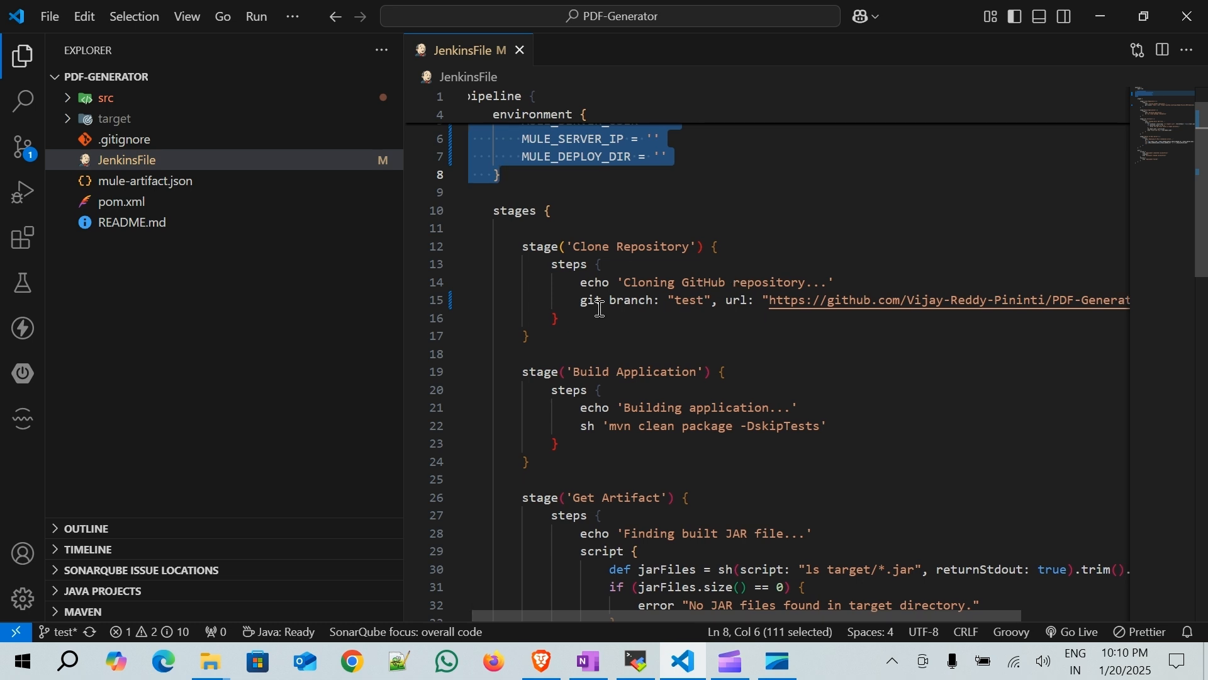
{"action": "scroll", "coordinate": [629, 300], "scroll_direction": "right", "scroll_amount": 2}
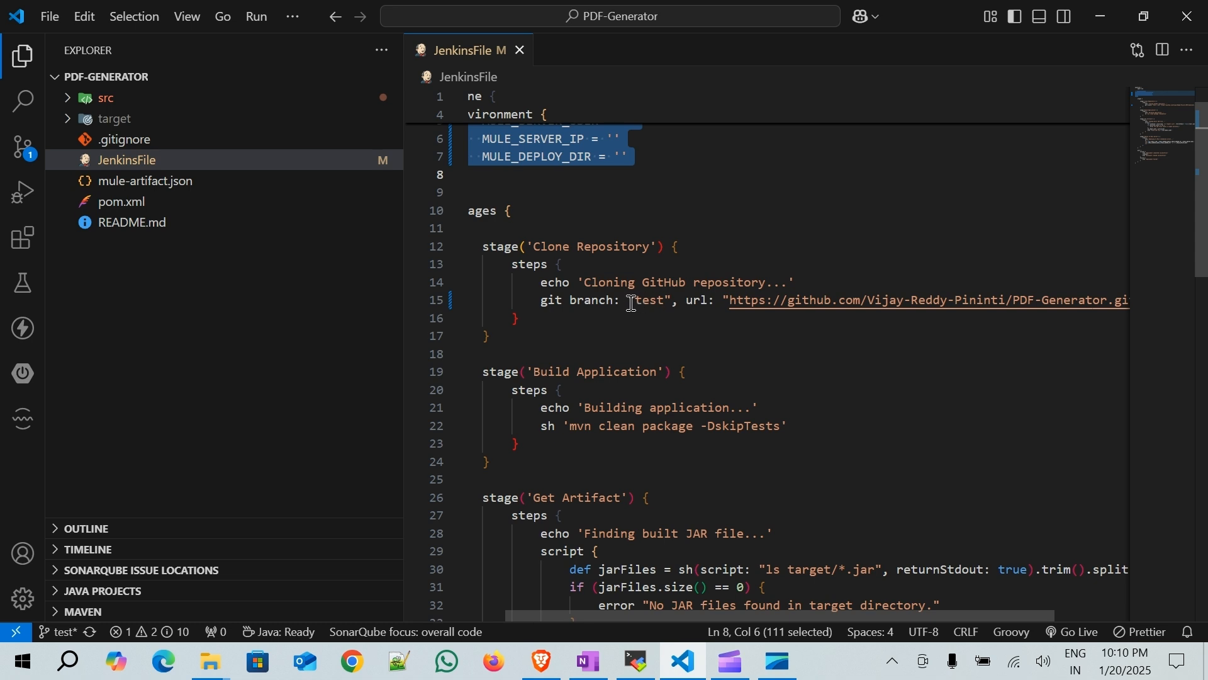
{"action": "scroll", "coordinate": [686, 302], "scroll_direction": "right", "scroll_amount": 4}
{"action": "scroll", "coordinate": [1037, 319], "scroll_direction": "left", "scroll_amount": 2}
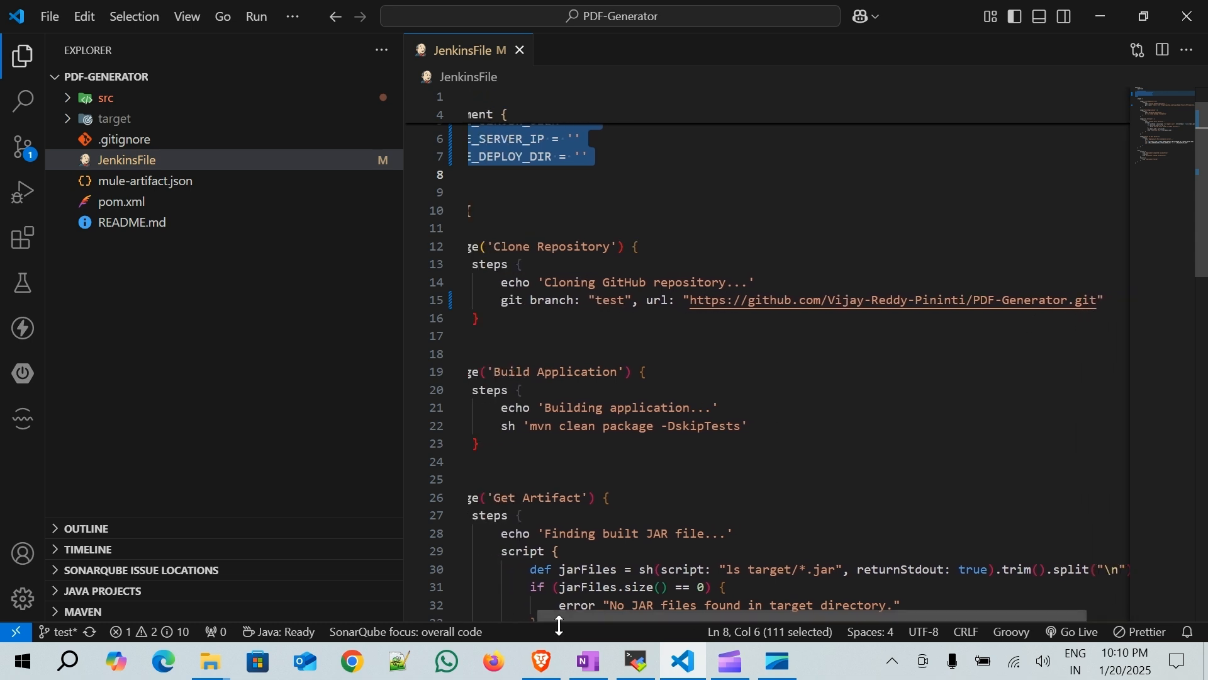
{"action": "left_click", "coordinate": [541, 661]}
{"action": "scroll", "coordinate": [264, 229], "scroll_direction": "up", "scroll_amount": 2}
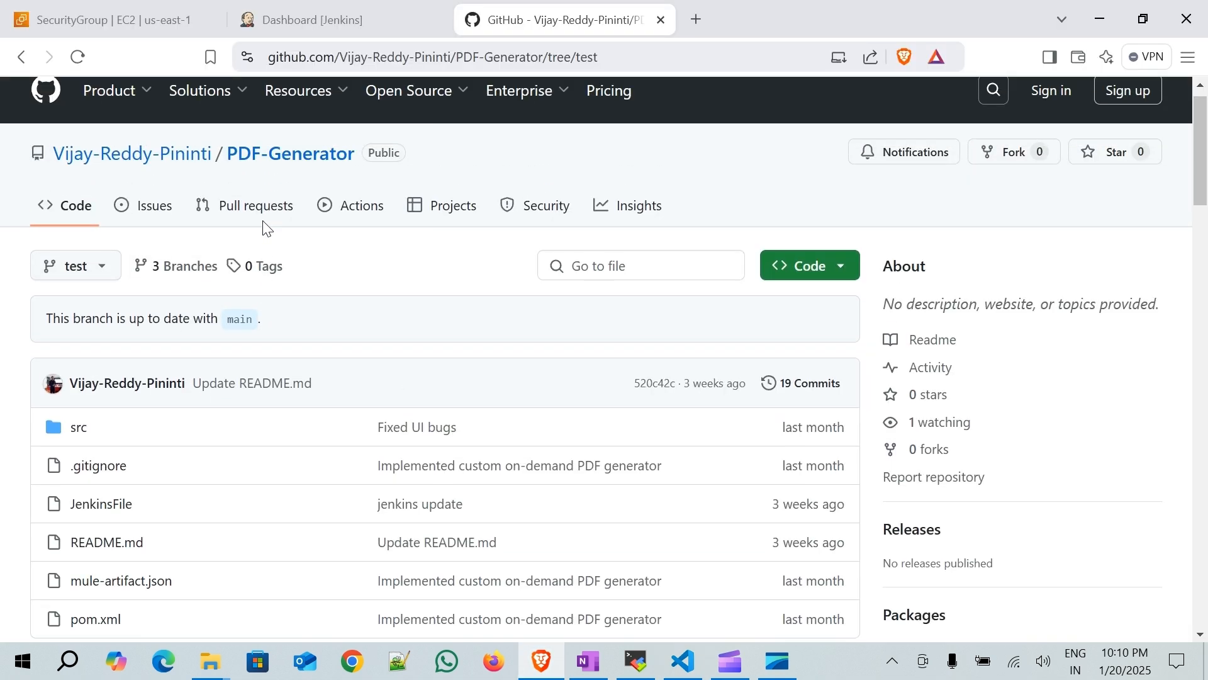
{"action": "left_click", "coordinate": [684, 660]}
{"action": "scroll", "coordinate": [655, 321], "scroll_direction": "left", "scroll_amount": 2}
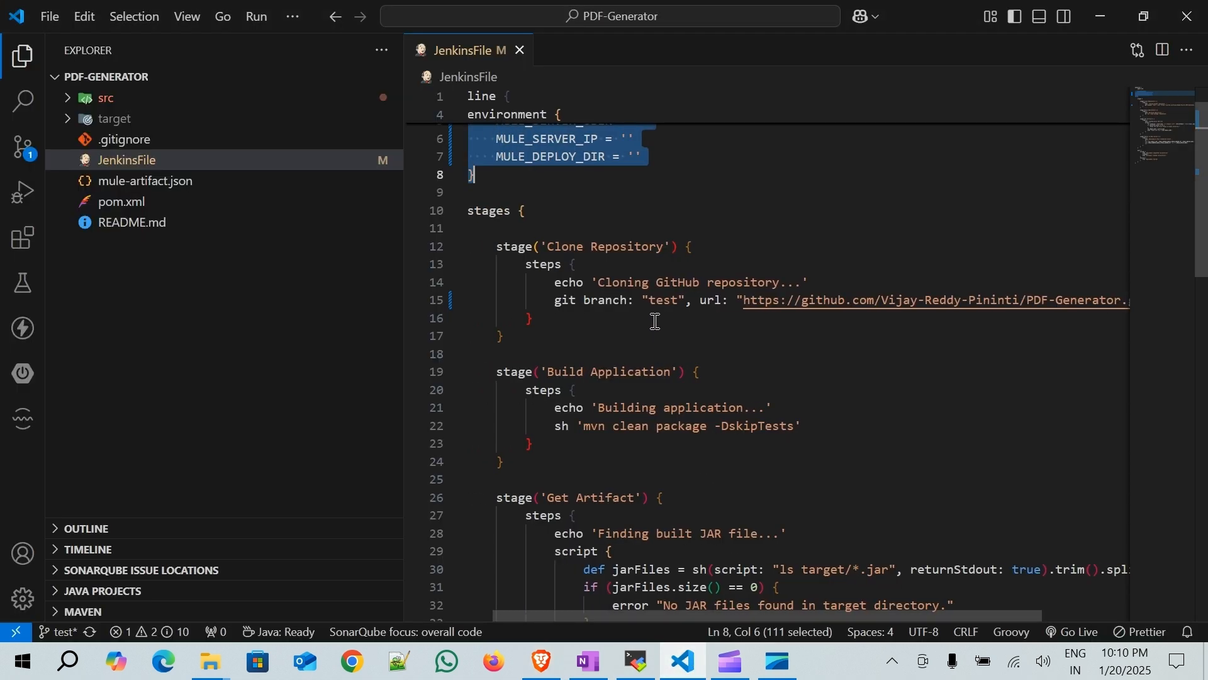
- Examine the JenkinsFile's Build Application, Get Artifact and Deploy to Mule Server stages, including the target/*.jar lookup and the use of env.BUILT_JAR
{"action": "scroll", "coordinate": [595, 296], "scroll_direction": "left", "scroll_amount": 1}
{"action": "scroll", "coordinate": [628, 316], "scroll_direction": "down", "scroll_amount": 1}
{"action": "scroll", "coordinate": [627, 316], "scroll_direction": "down", "scroll_amount": 1}
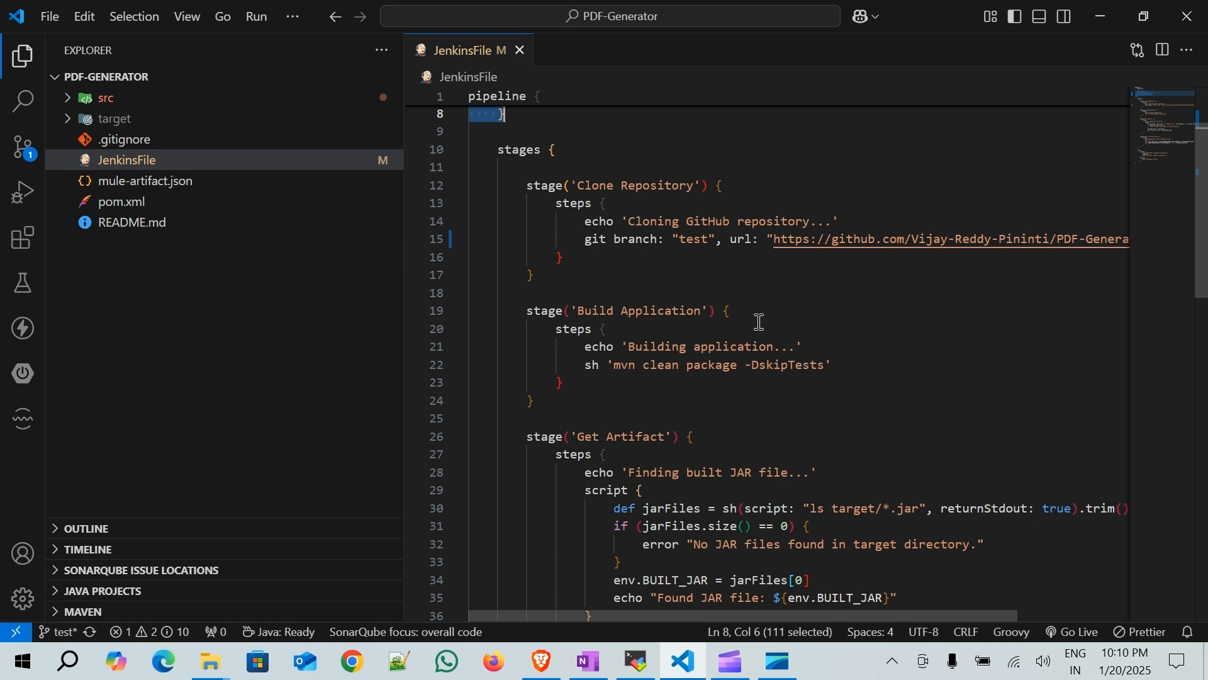
{"action": "scroll", "coordinate": [778, 360], "scroll_direction": "down", "scroll_amount": 1}
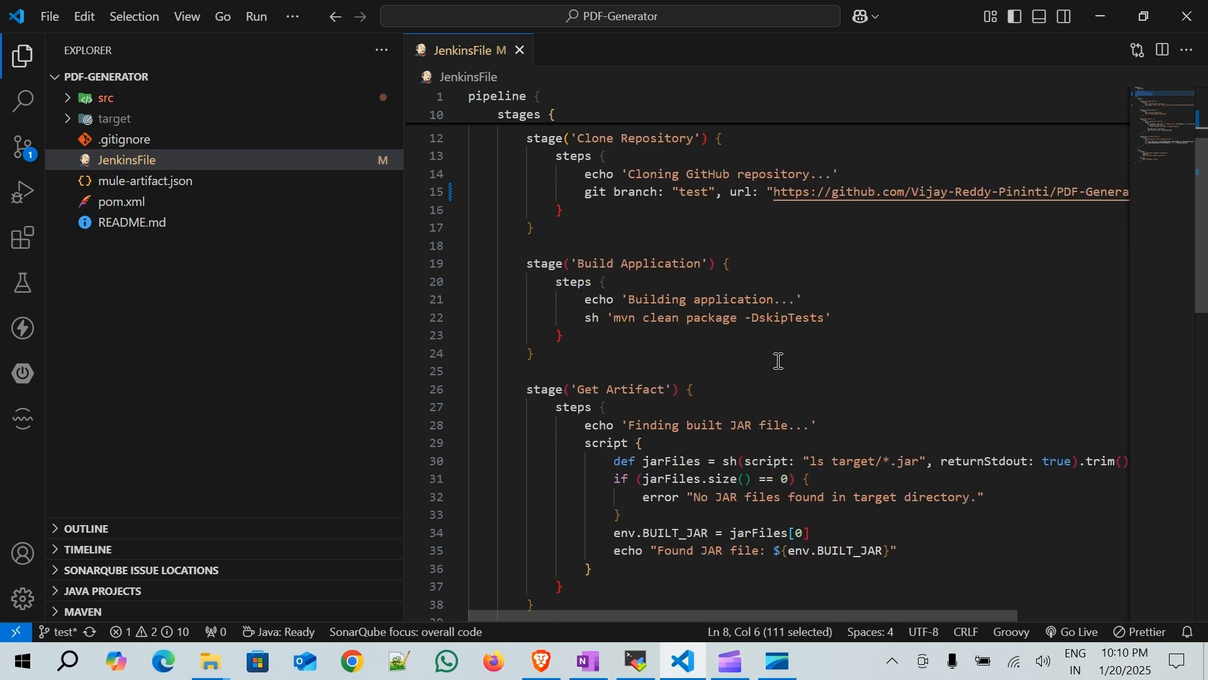
{"action": "scroll", "coordinate": [779, 360], "scroll_direction": "down", "scroll_amount": 1}
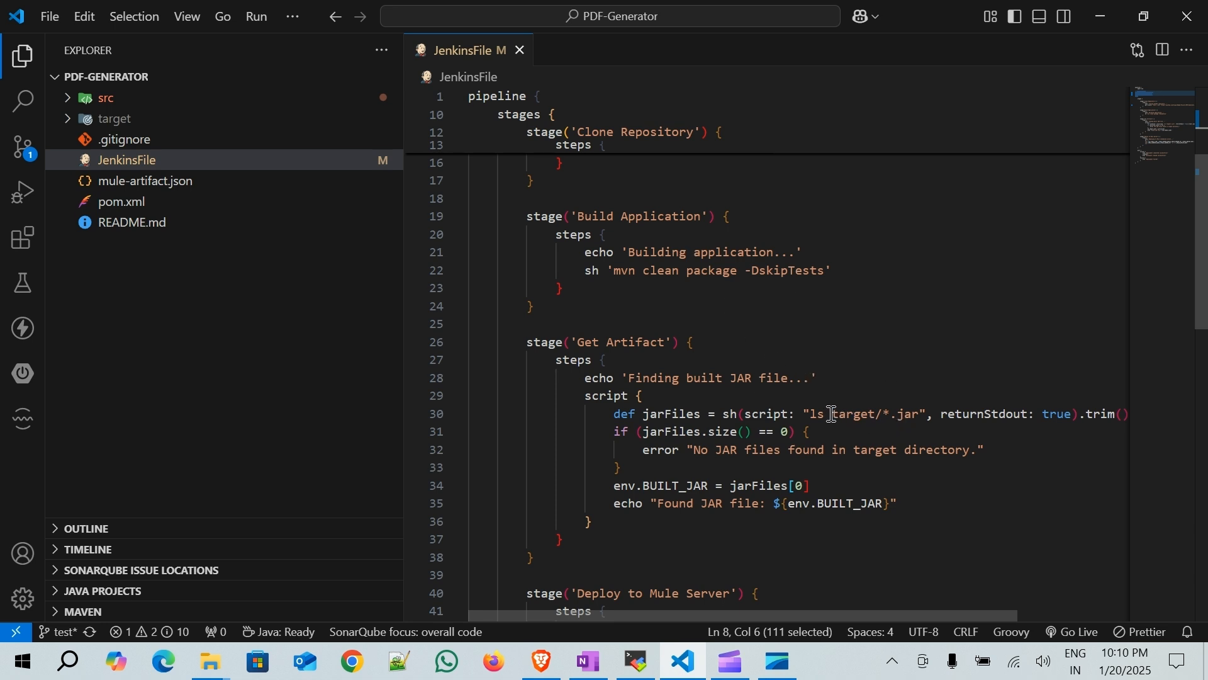
{"action": "left_click_drag", "start_coordinate": [833, 413], "coordinate": [913, 414]}
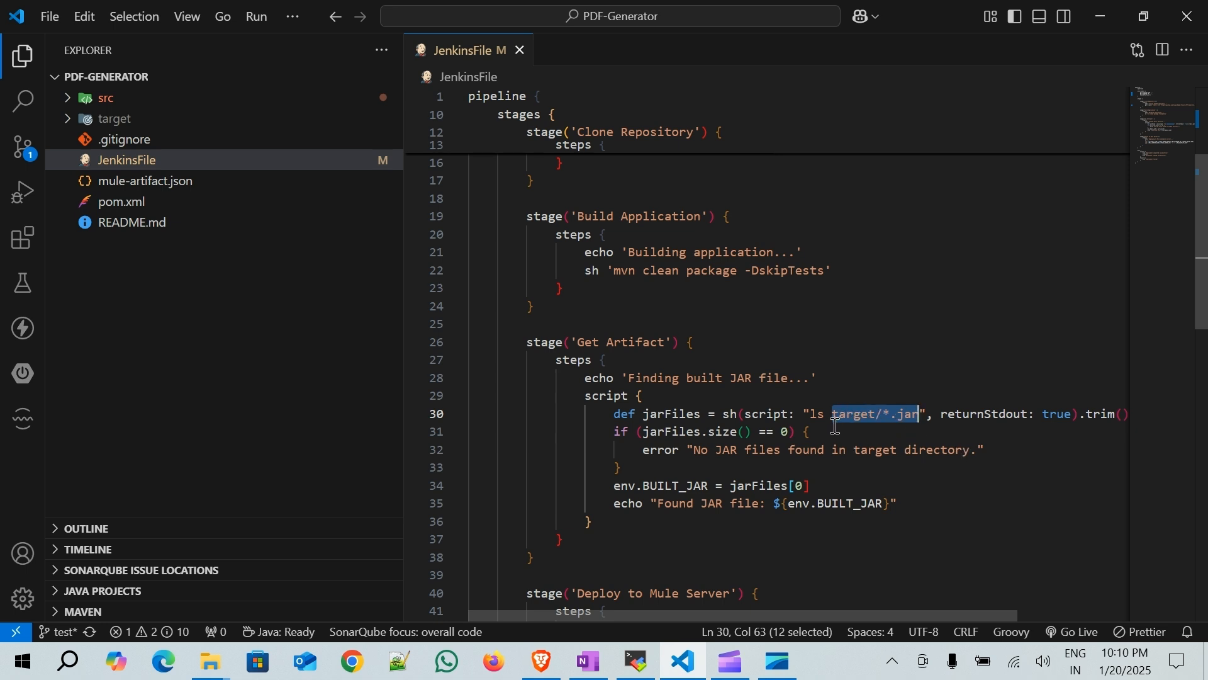
{"action": "scroll", "coordinate": [836, 426], "scroll_direction": "down", "scroll_amount": 1}
{"action": "left_click_drag", "start_coordinate": [776, 456], "coordinate": [889, 457]}
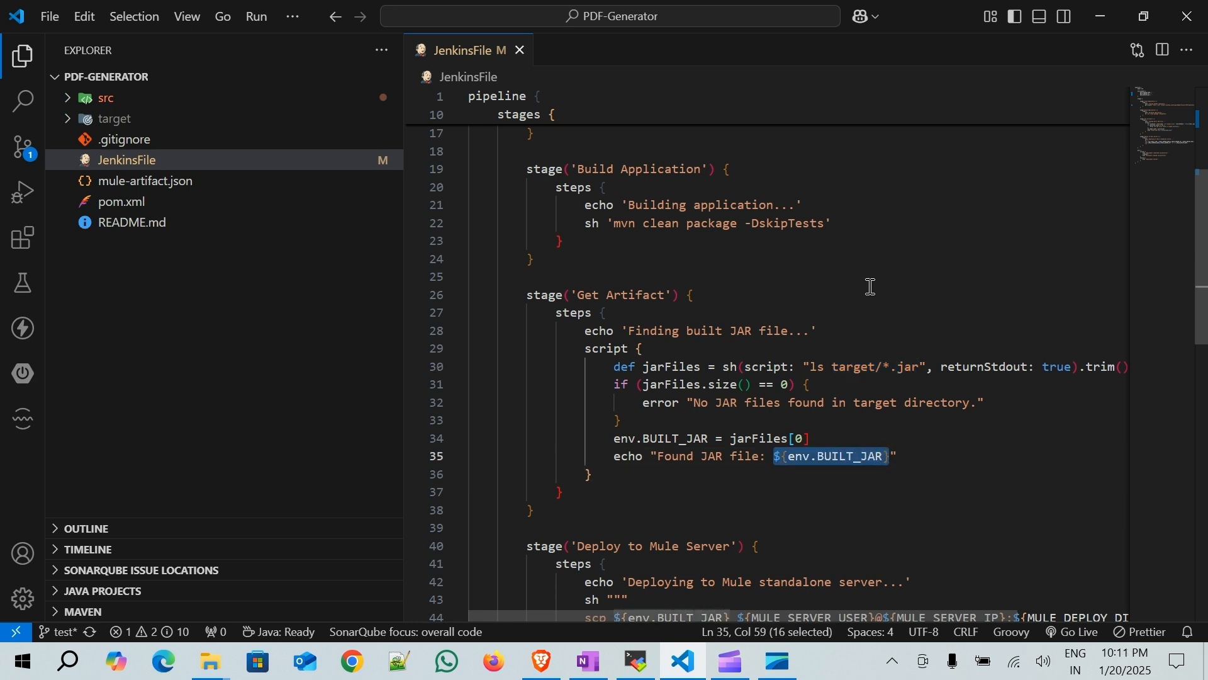
{"action": "scroll", "coordinate": [870, 286], "scroll_direction": "down", "scroll_amount": 2}
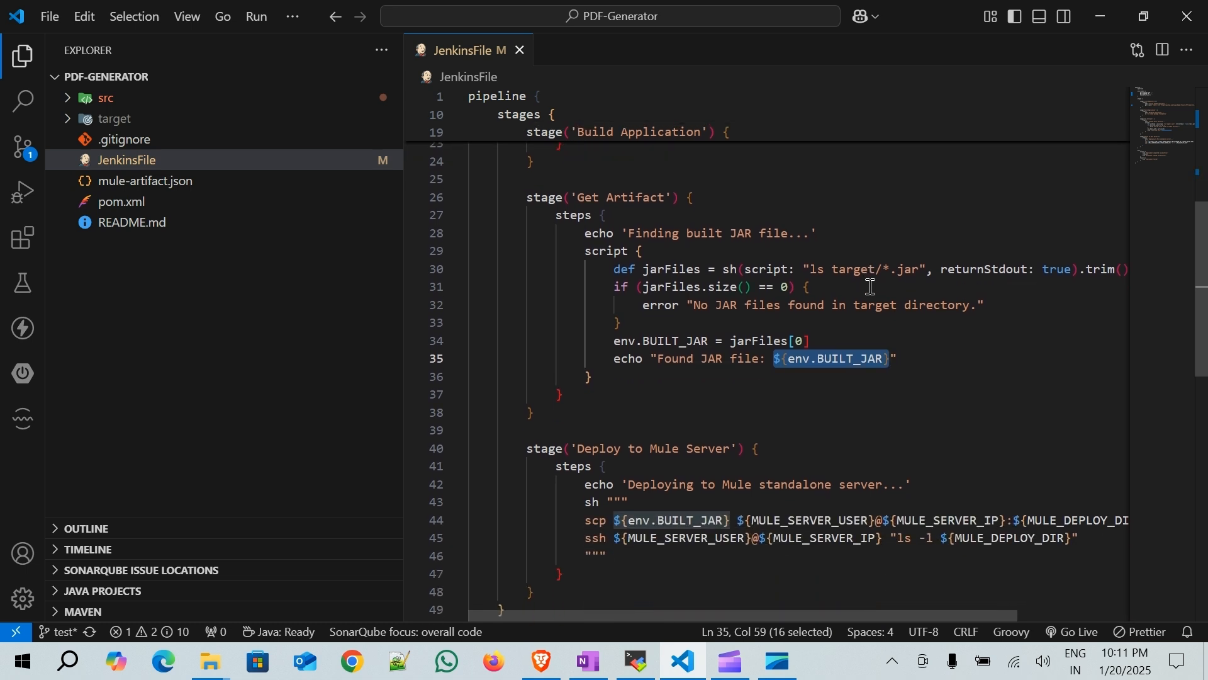
{"action": "left_click", "coordinate": [806, 449]}
{"action": "left_click", "coordinate": [614, 520]}
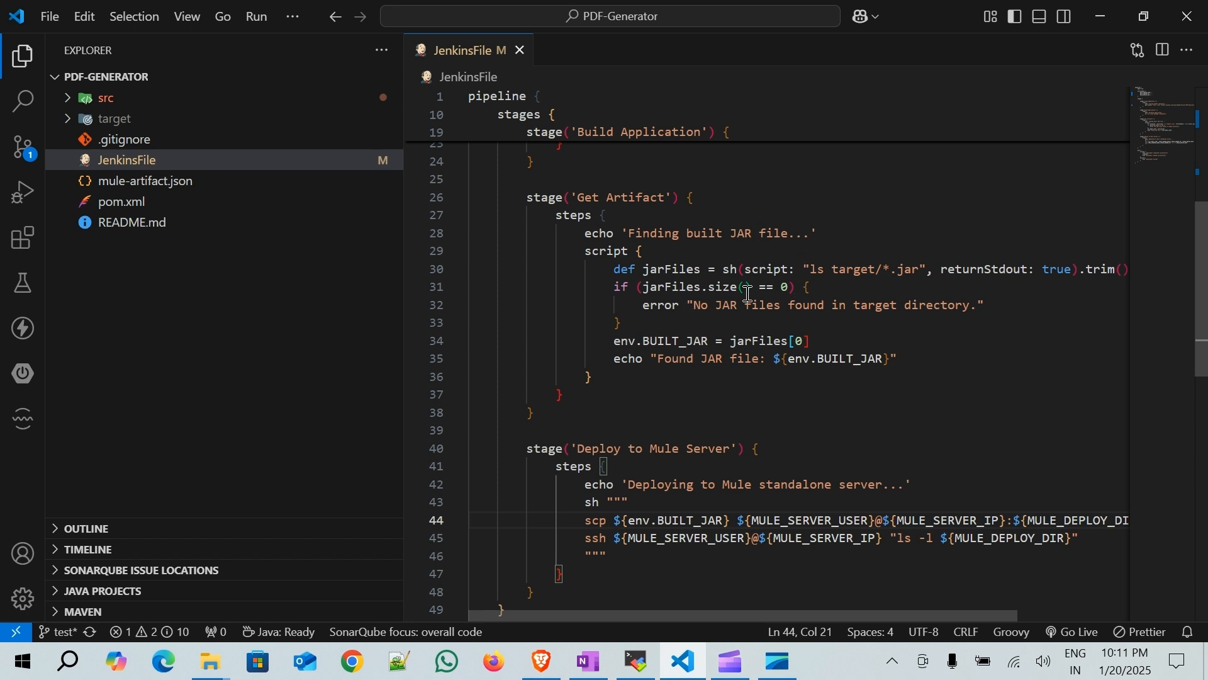
{"action": "left_click_drag", "start_coordinate": [614, 520], "coordinate": [729, 523]}
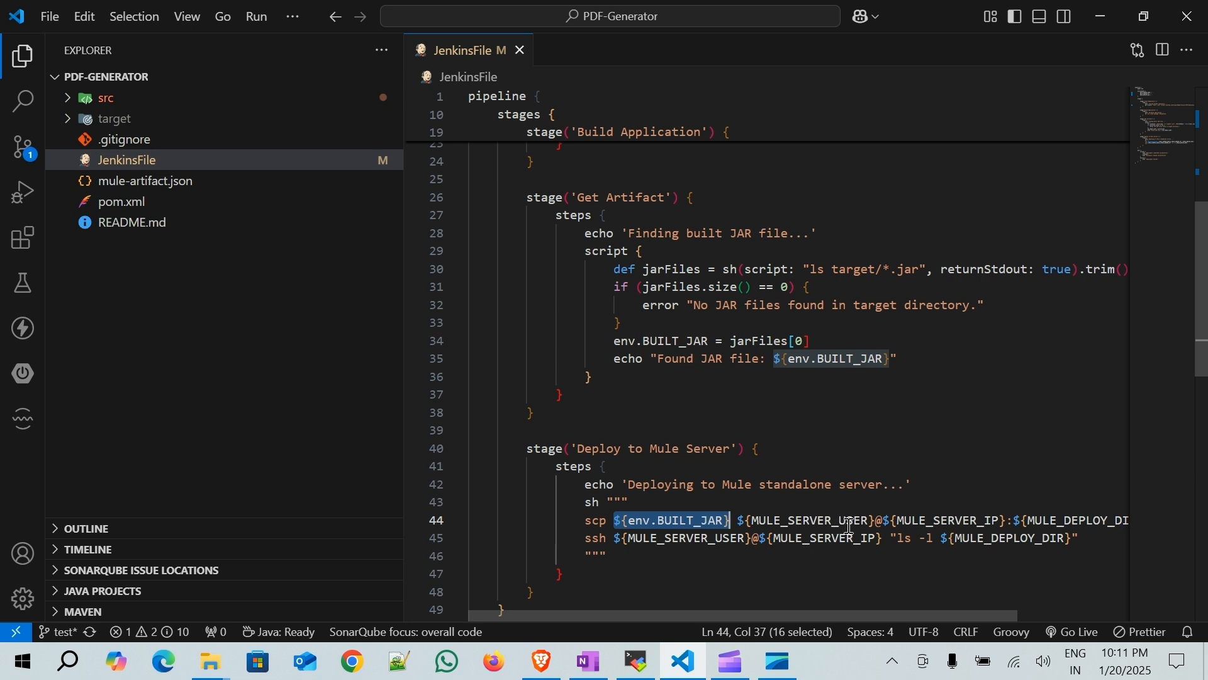
- Set MULE_SERVER_USER to 'ubuntu' in the JenkinsFile's environment block
{"action": "scroll", "coordinate": [690, 337], "scroll_direction": "up", "scroll_amount": 7}
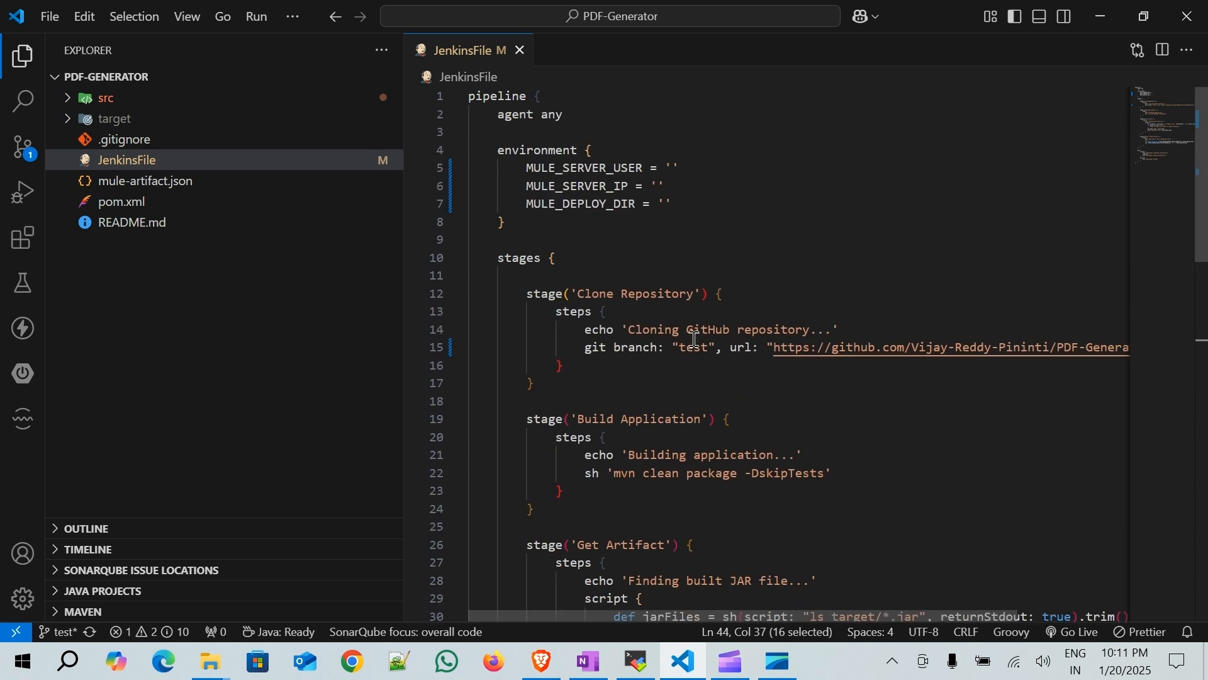
{"action": "left_click", "coordinate": [674, 166]}
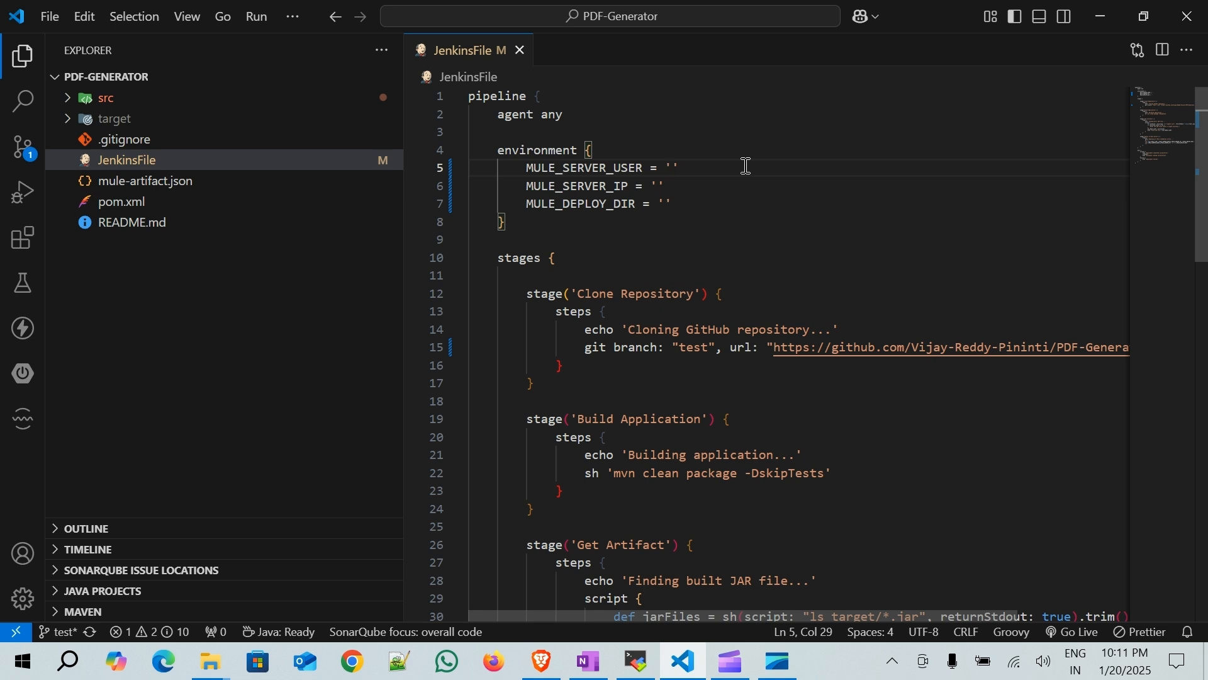
{"action": "type", "text": "ubuntu"}
- Copy the public IPv4 address of the Mule4 Server instance from the AWS EC2 console in the browser
{"action": "scroll", "coordinate": [830, 449], "scroll_direction": "down", "scroll_amount": 7}
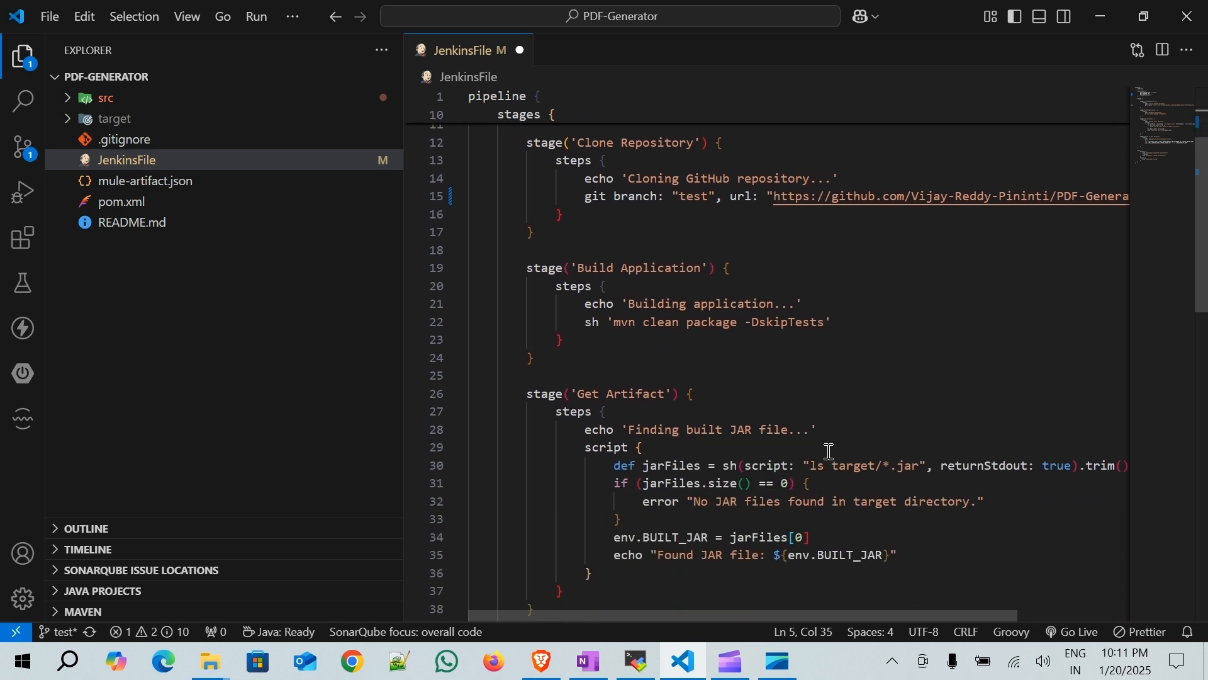
{"action": "scroll", "coordinate": [992, 485], "scroll_direction": "right", "scroll_amount": 3}
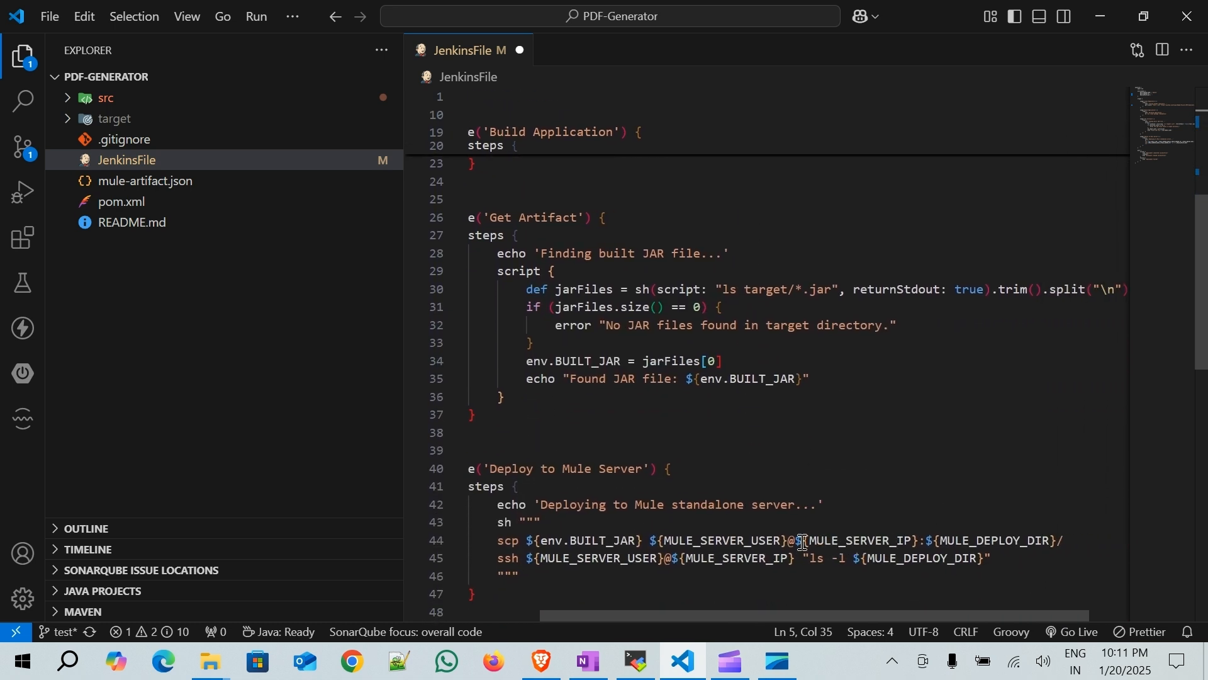
{"action": "left_click", "coordinate": [542, 660]}
{"action": "left_click", "coordinate": [88, 10]}
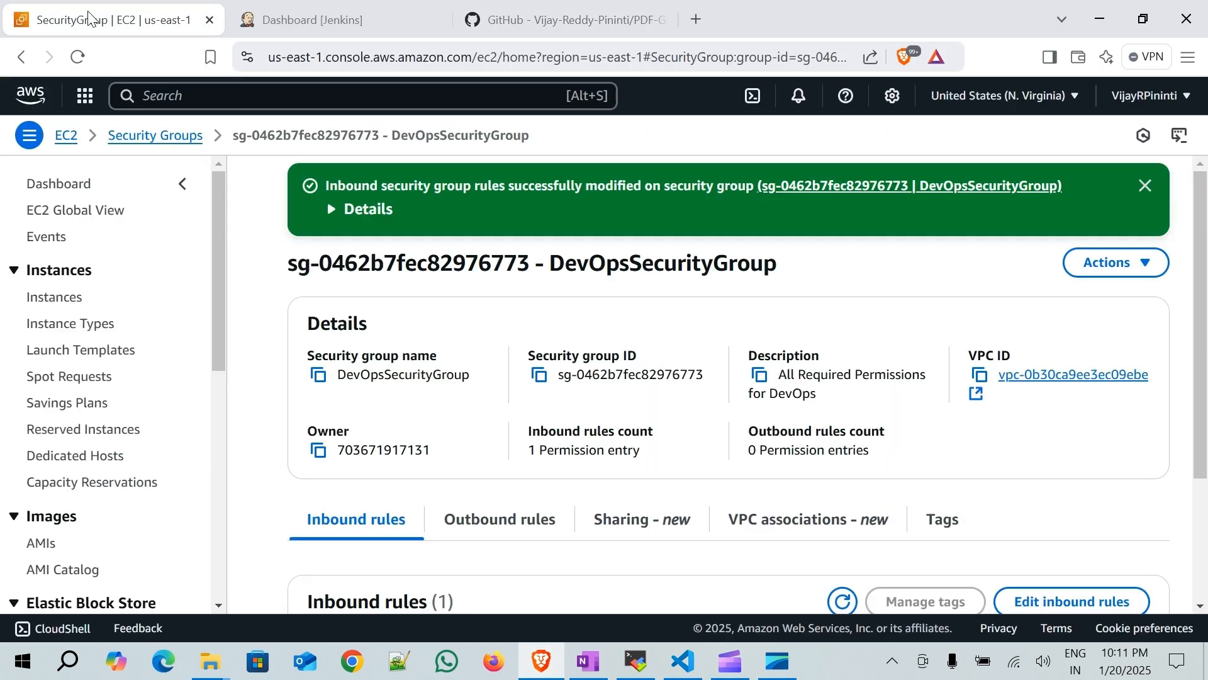
{"action": "left_click", "coordinate": [65, 137]}
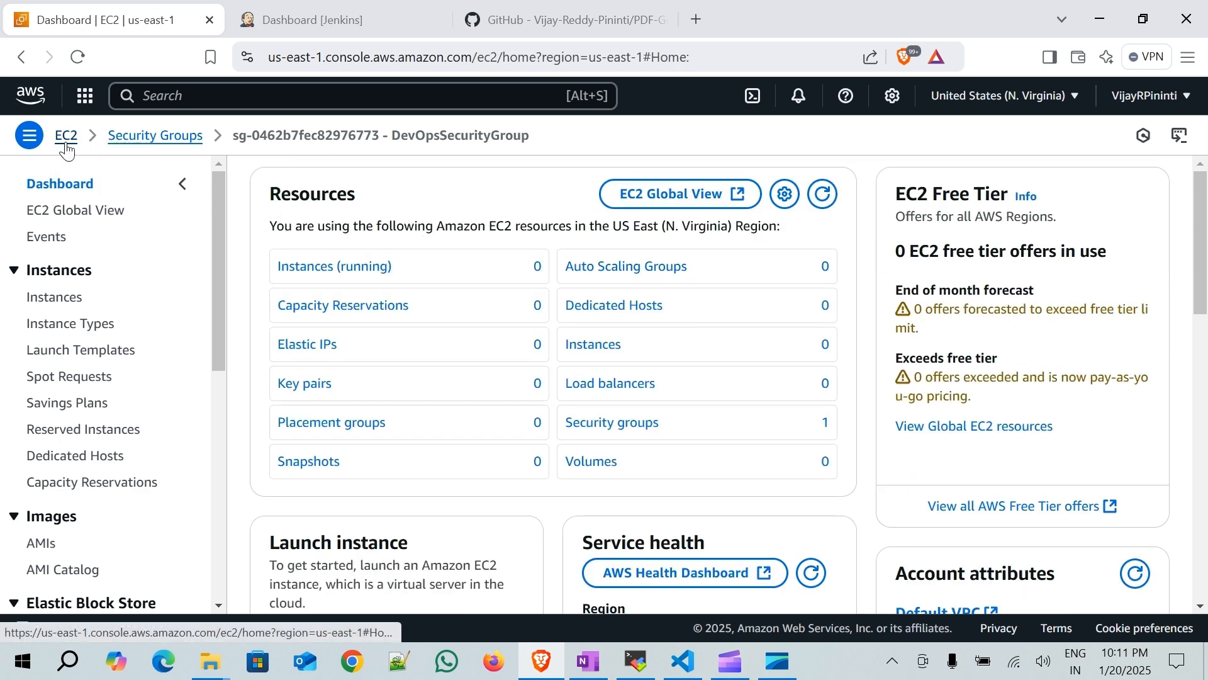
{"action": "left_click", "coordinate": [80, 295]}
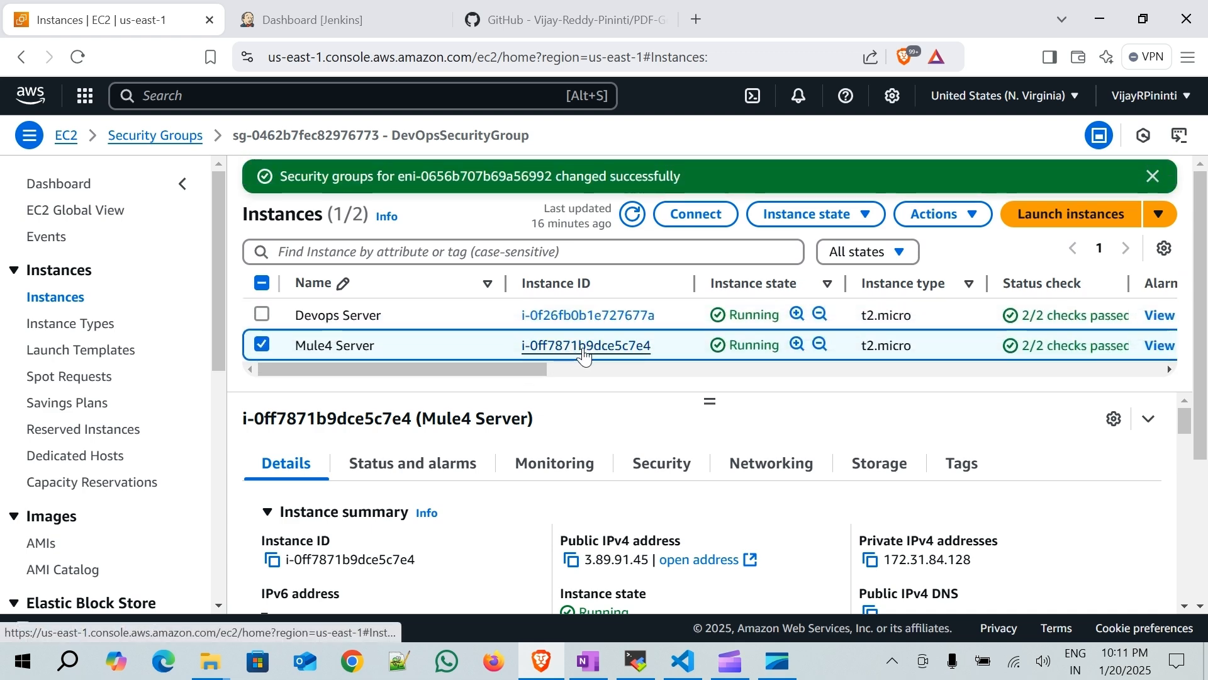
{"action": "left_click", "coordinate": [563, 348]}
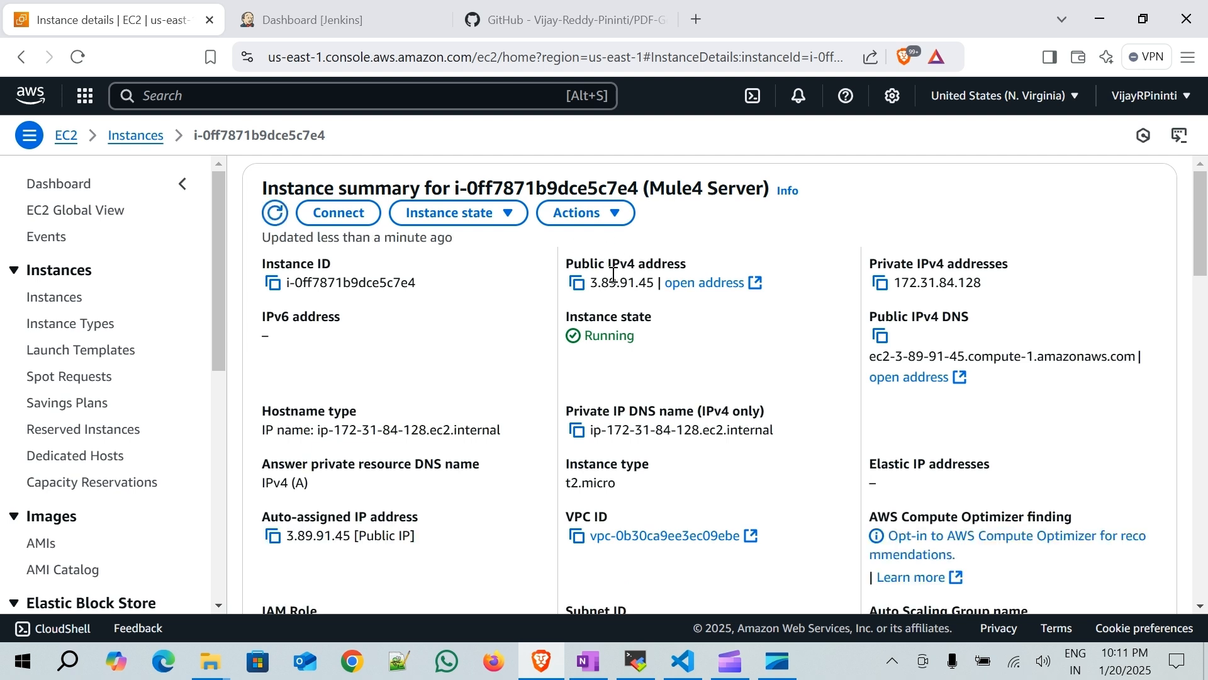
{"action": "left_click", "coordinate": [577, 282]}
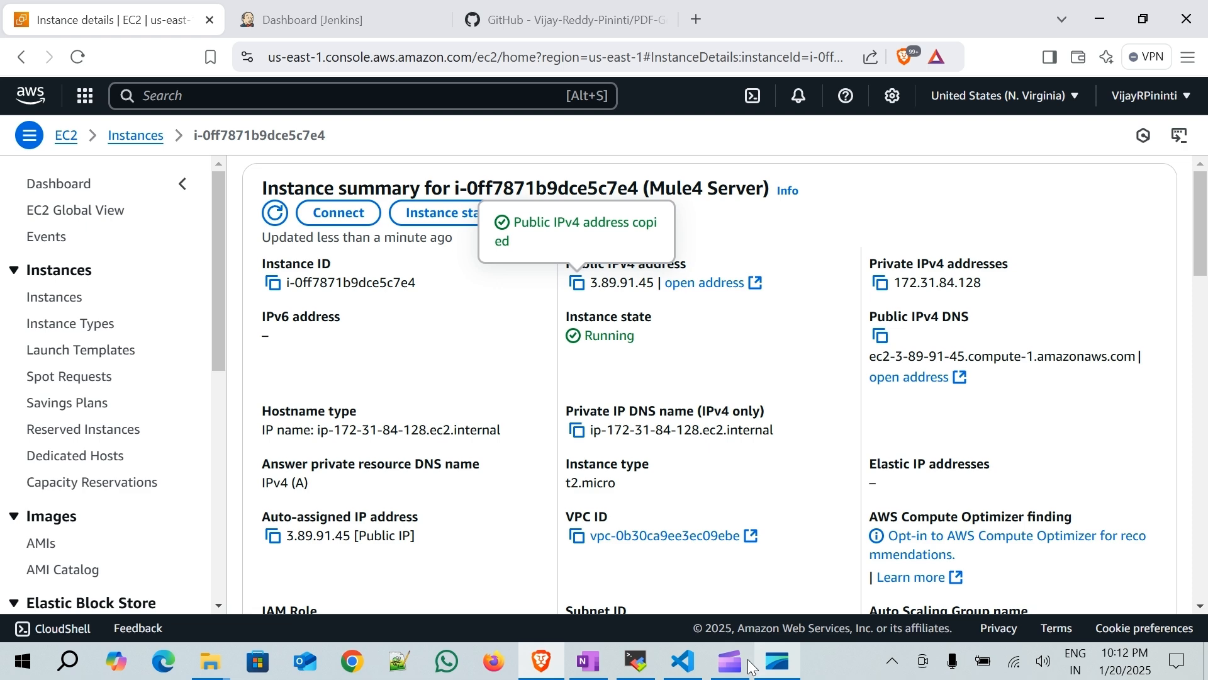
- Back in VS Code, set MULE_SERVER_IP in the JenkinsFile's environment block to 3.89.91.45
{"action": "left_click", "coordinate": [683, 661]}
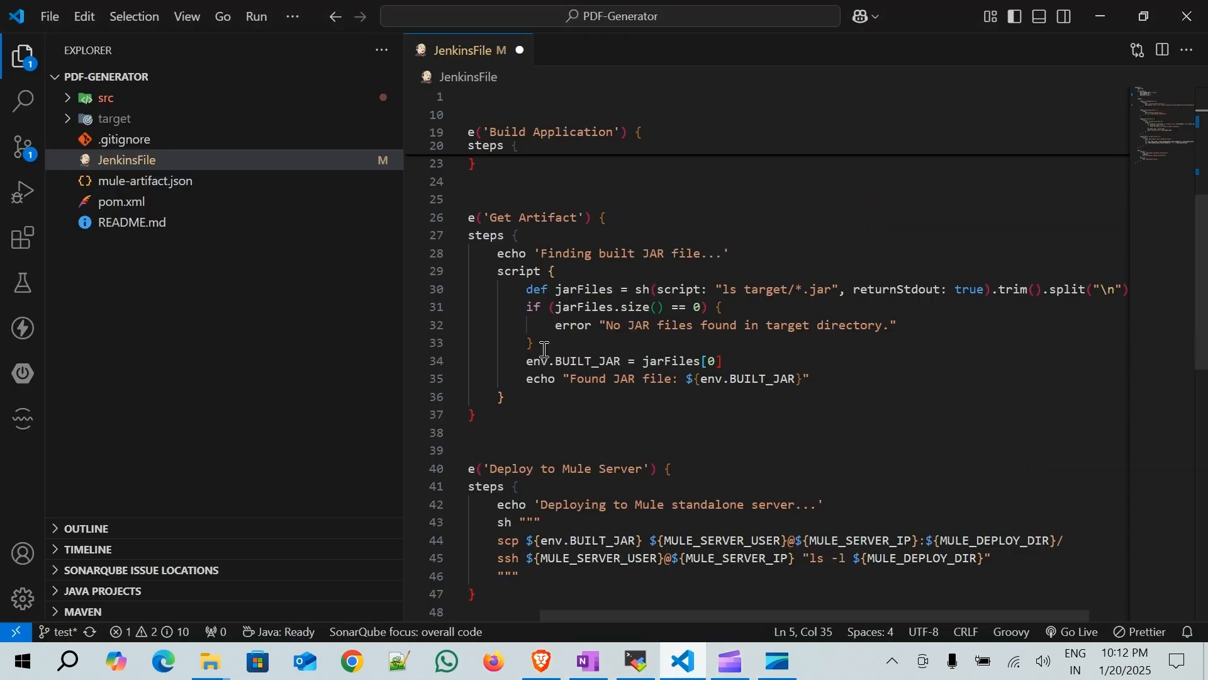
{"action": "scroll", "coordinate": [563, 189], "scroll_direction": "up", "scroll_amount": 7}
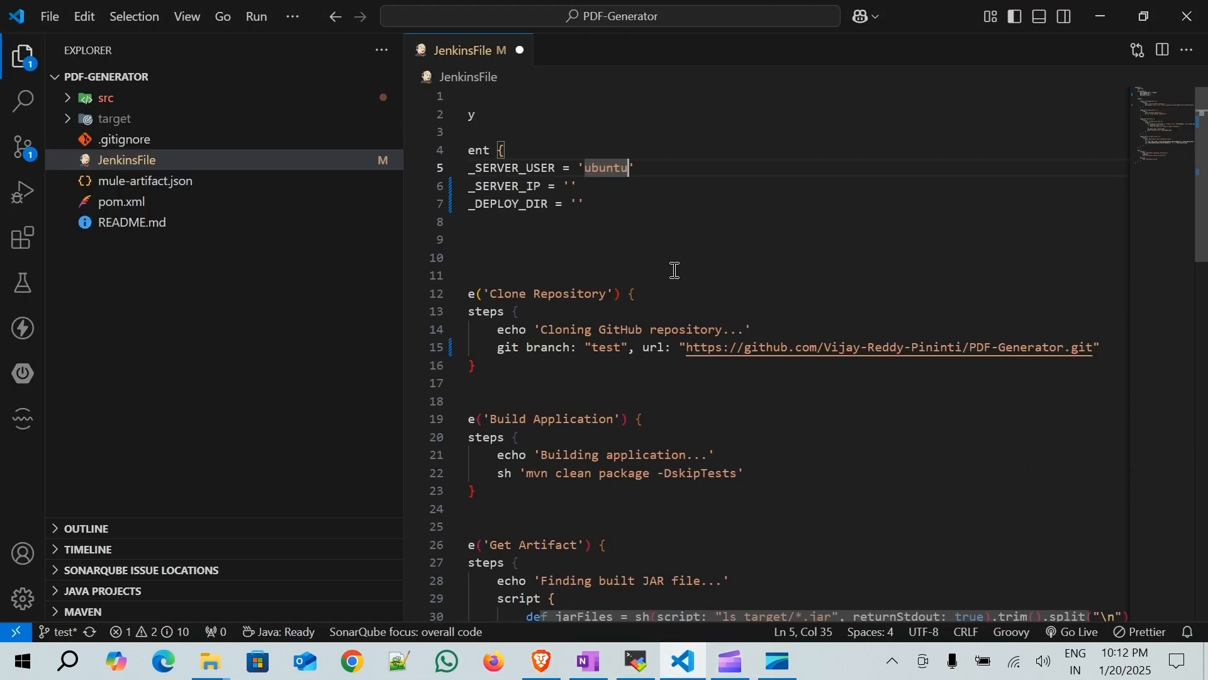
{"action": "scroll", "coordinate": [623, 237], "scroll_direction": "left", "scroll_amount": 3}
{"action": "left_click", "coordinate": [647, 186]}
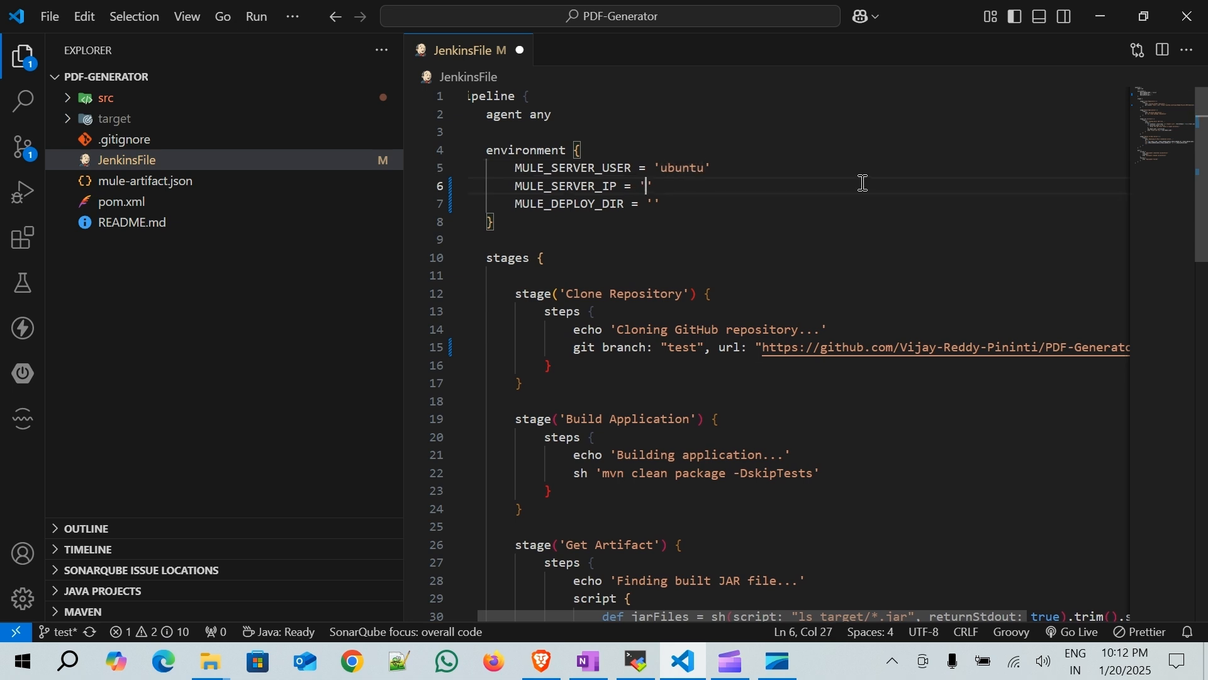
{"action": "key", "text": "ctrl+v"}
- Switch to MobaXterm's Mule4 Standalone session, move up from bin, list the mule-enterprise-standalone-4.8.1 directory and change into apps
{"action": "scroll", "coordinate": [730, 511], "scroll_direction": "down", "scroll_amount": 7}
{"action": "scroll", "coordinate": [733, 511], "scroll_direction": "down", "scroll_amount": 1}
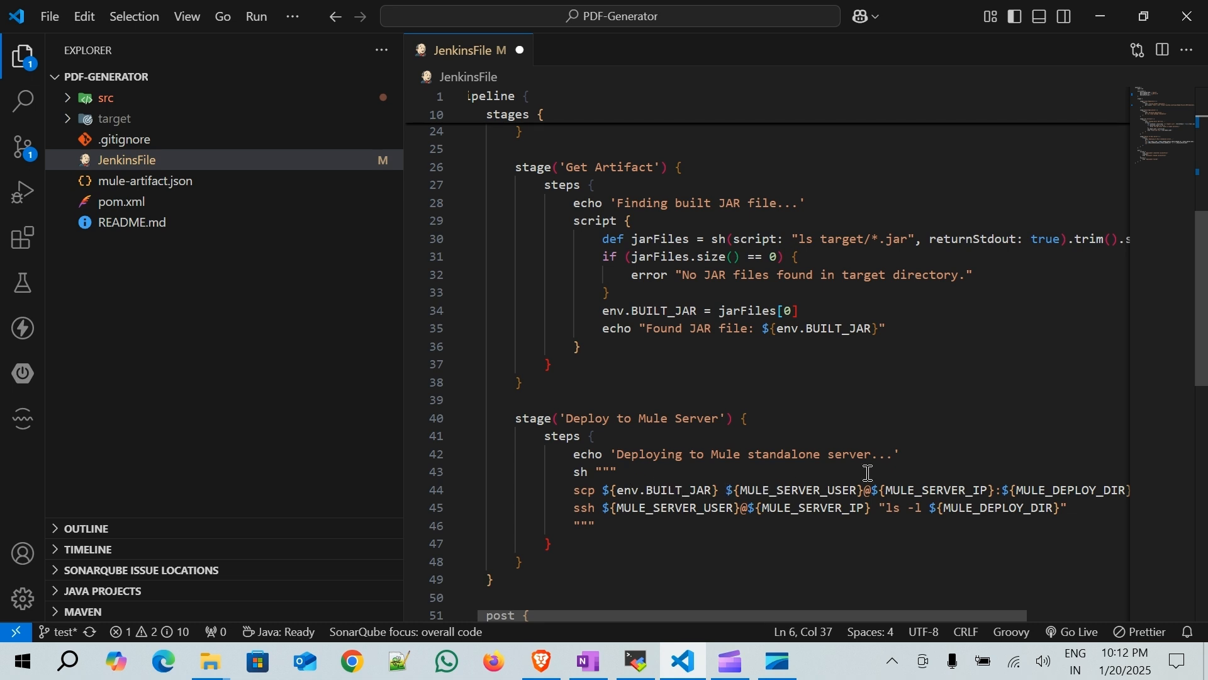
{"action": "scroll", "coordinate": [852, 480], "scroll_direction": "right", "scroll_amount": 3}
{"action": "scroll", "coordinate": [890, 474], "scroll_direction": "right", "scroll_amount": 1}
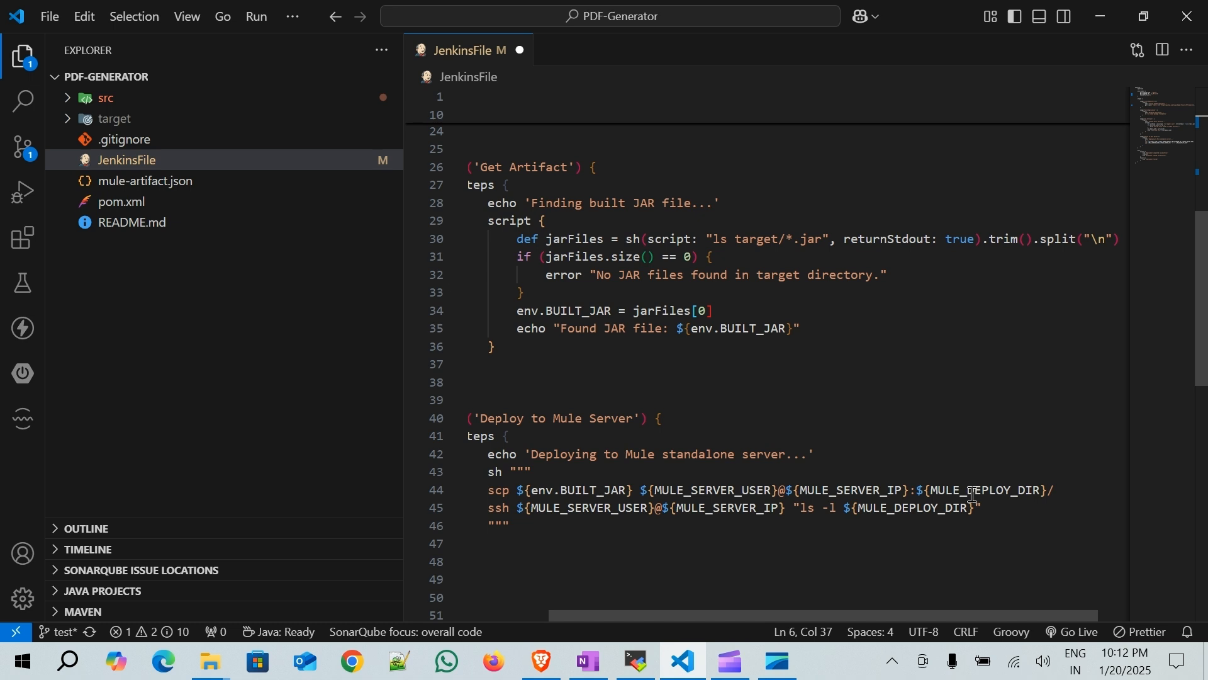
{"action": "left_click", "coordinate": [638, 663]}
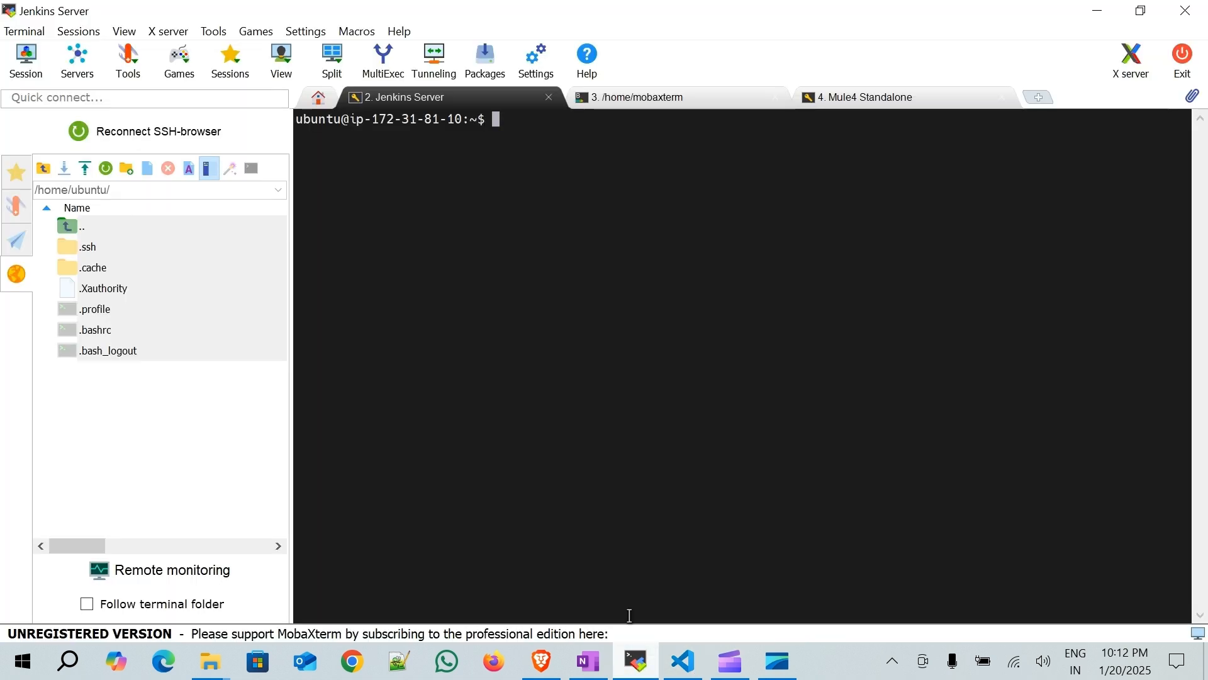
{"action": "left_click", "coordinate": [868, 96]}
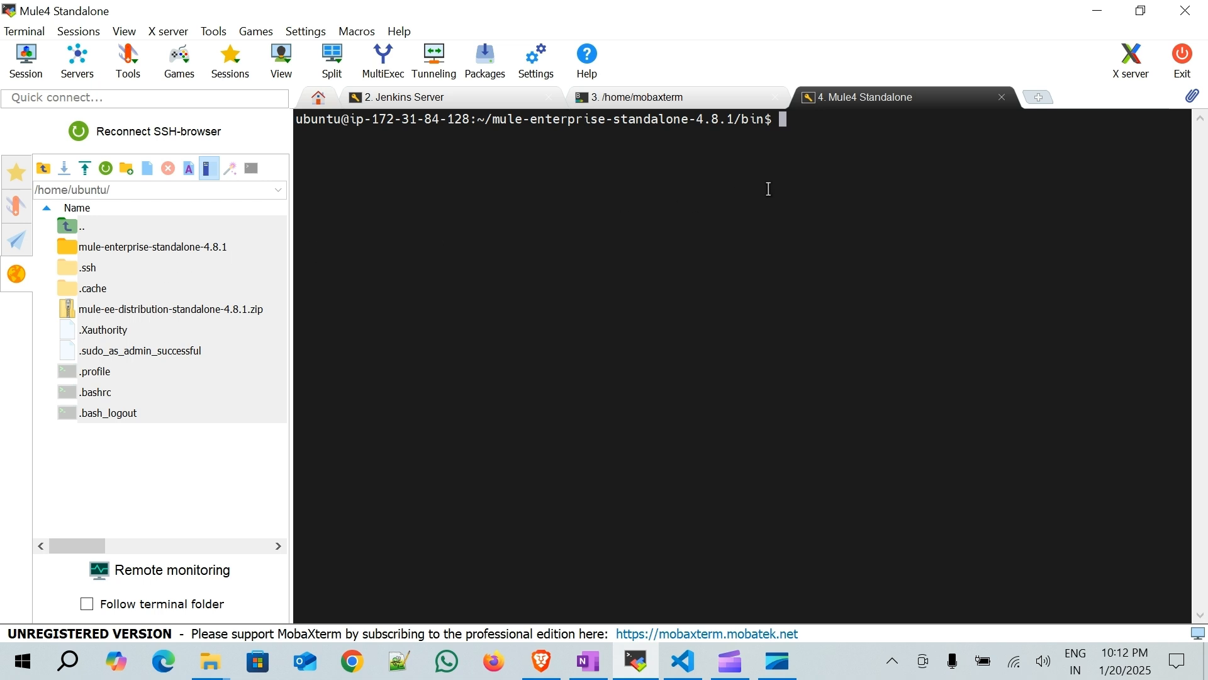
{"action": "type", "text": "cd .."}
{"action": "key", "text": "Return"}
{"action": "type", "text": "ls"}
{"action": "key", "text": "Return"}
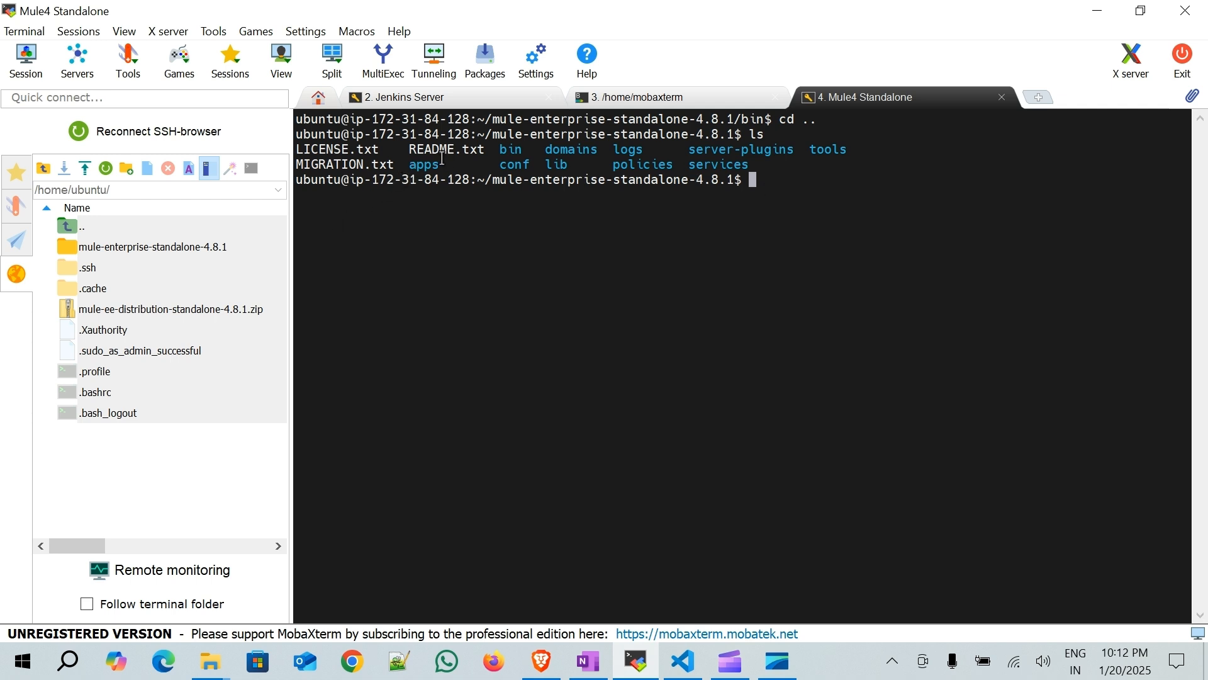
{"action": "type", "text": "cd"}
{"action": "type", "text": "apps"}
{"action": "key", "text": "Return"}
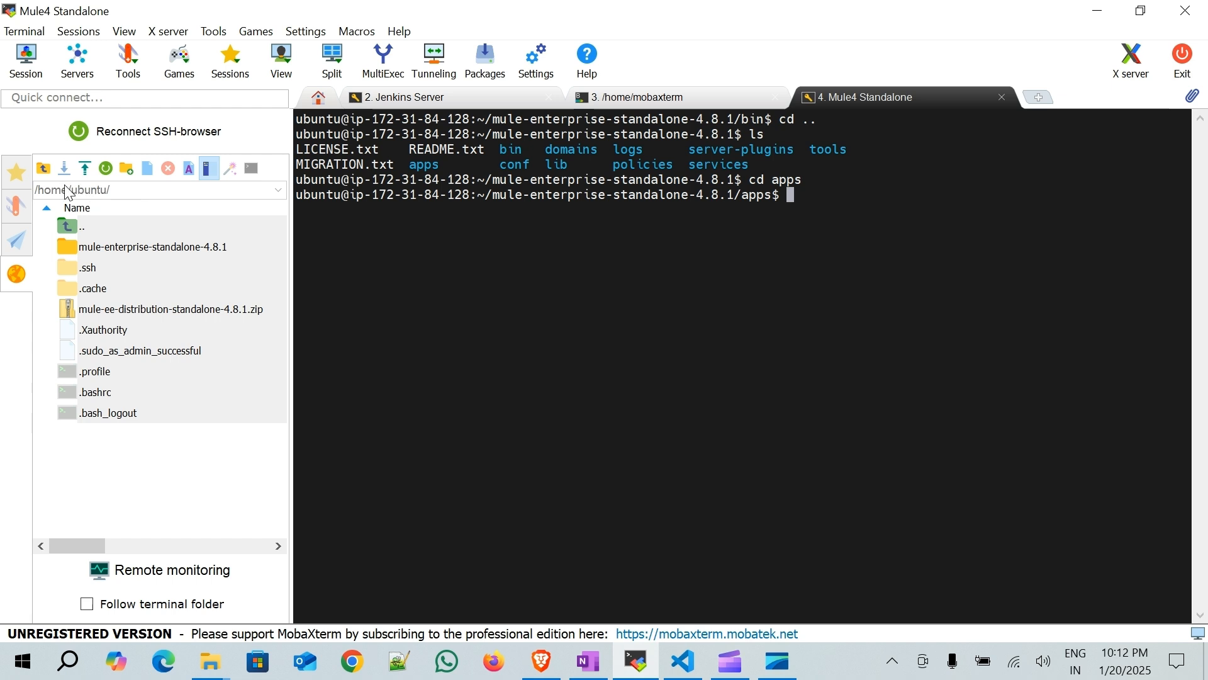
- Back in VS Code, enter '/home/ubuntu/' as the MULE_DEPLOY_DIR value in the JenkinsFile's environment block
{"action": "left_click", "coordinate": [683, 661]}
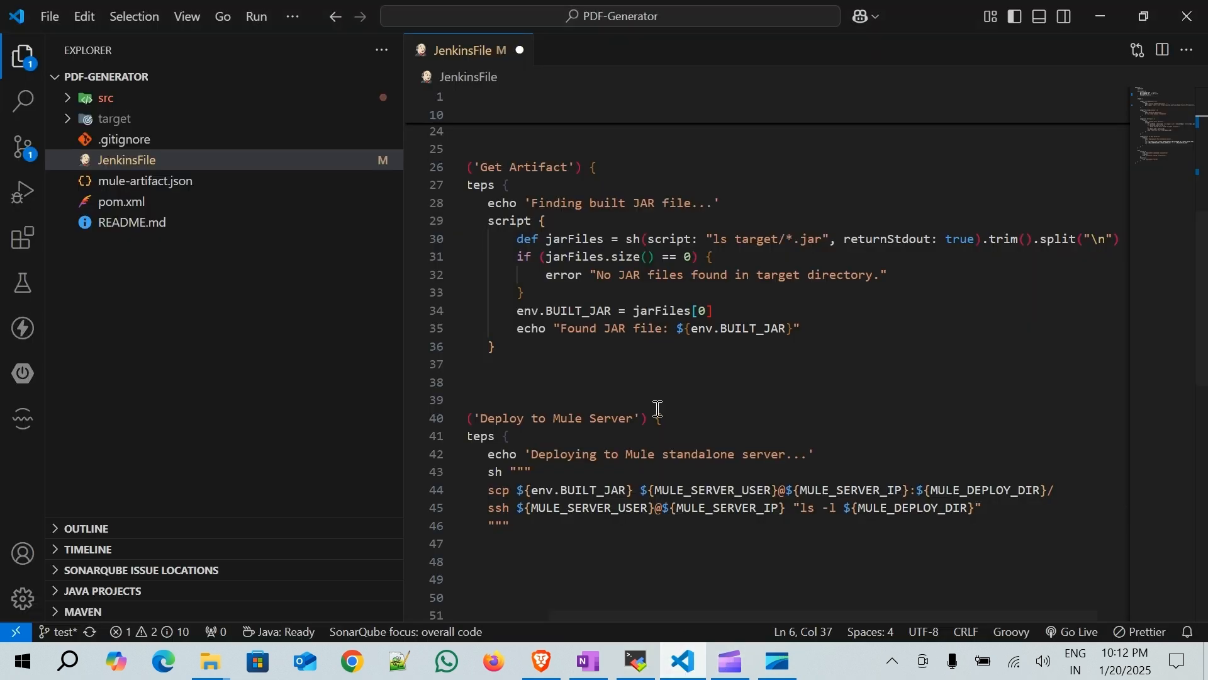
{"action": "scroll", "coordinate": [683, 305], "scroll_direction": "left", "scroll_amount": 2}
{"action": "scroll", "coordinate": [674, 264], "scroll_direction": "up", "scroll_amount": 8}
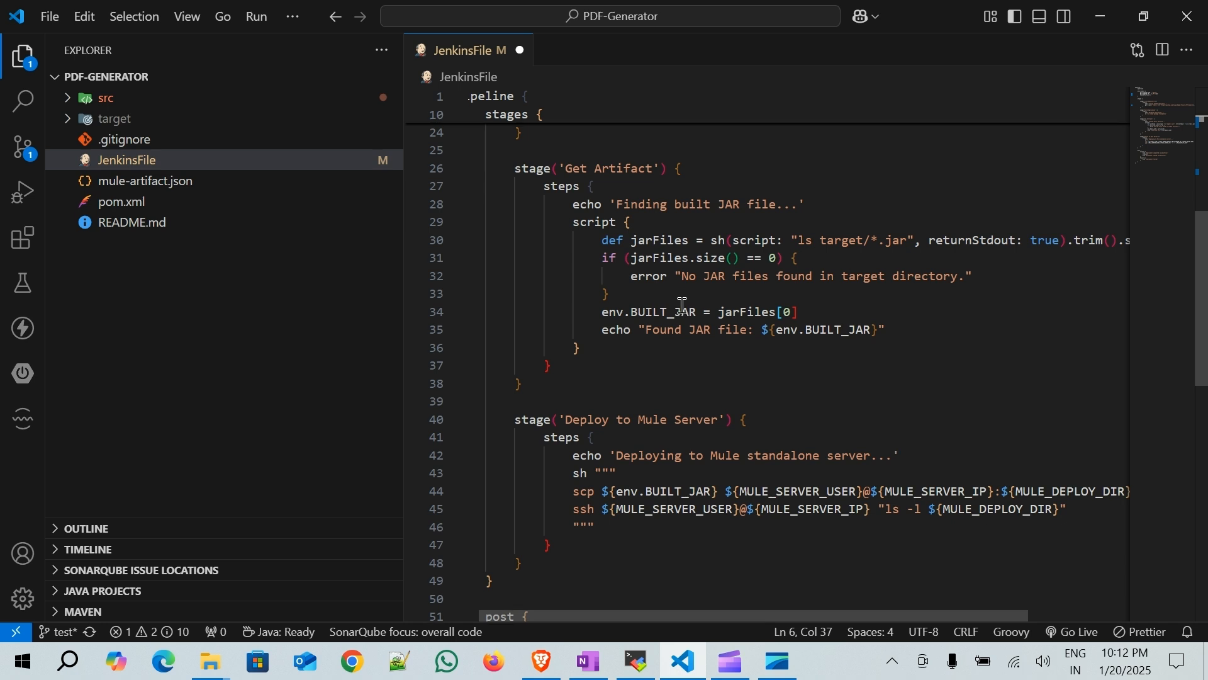
{"action": "left_click", "coordinate": [658, 206]}
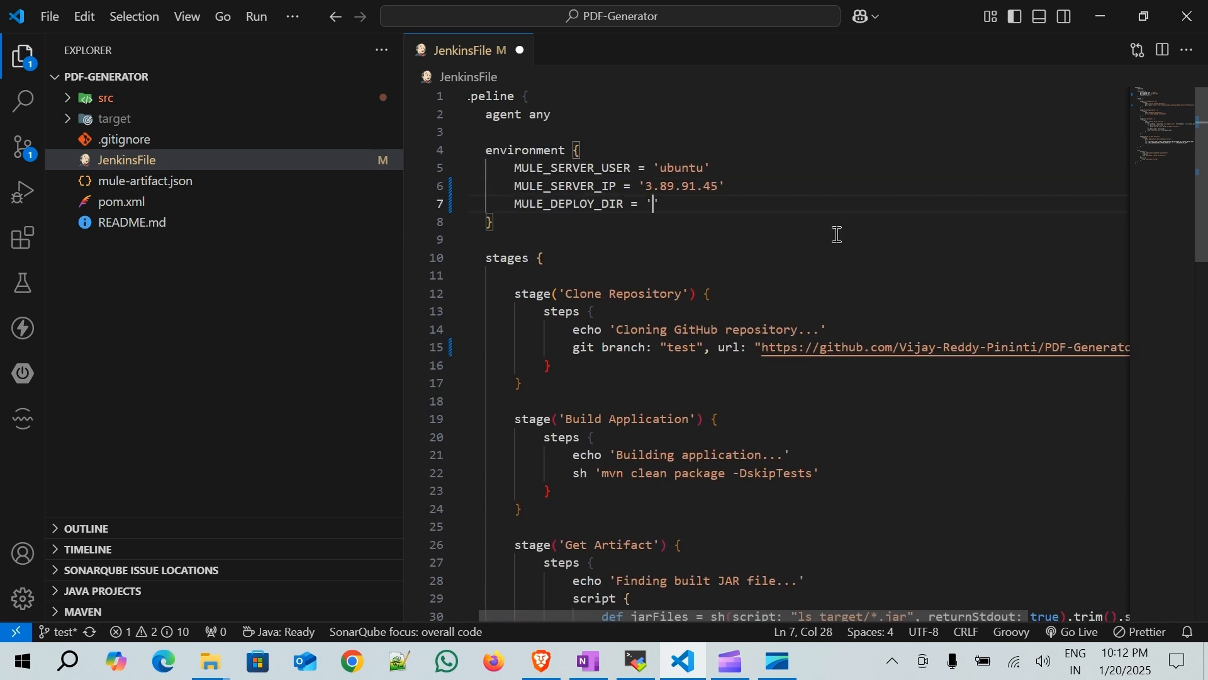
{"action": "type", "text": "/home/ubuntu/"}
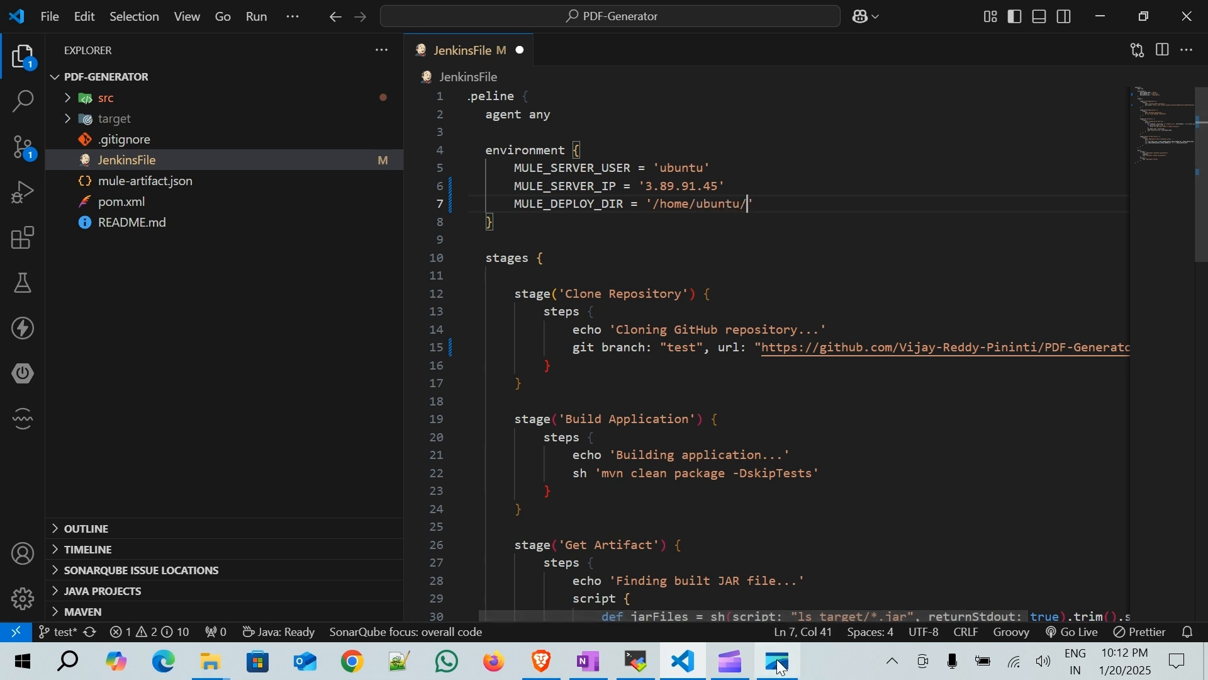
- Copy the /mule-enterprise-standalone-4.8.1/apps path from the MobaXterm prompt and append it to MULE_DEPLOY_DIR in VS Code
{"action": "left_click", "coordinate": [637, 662]}
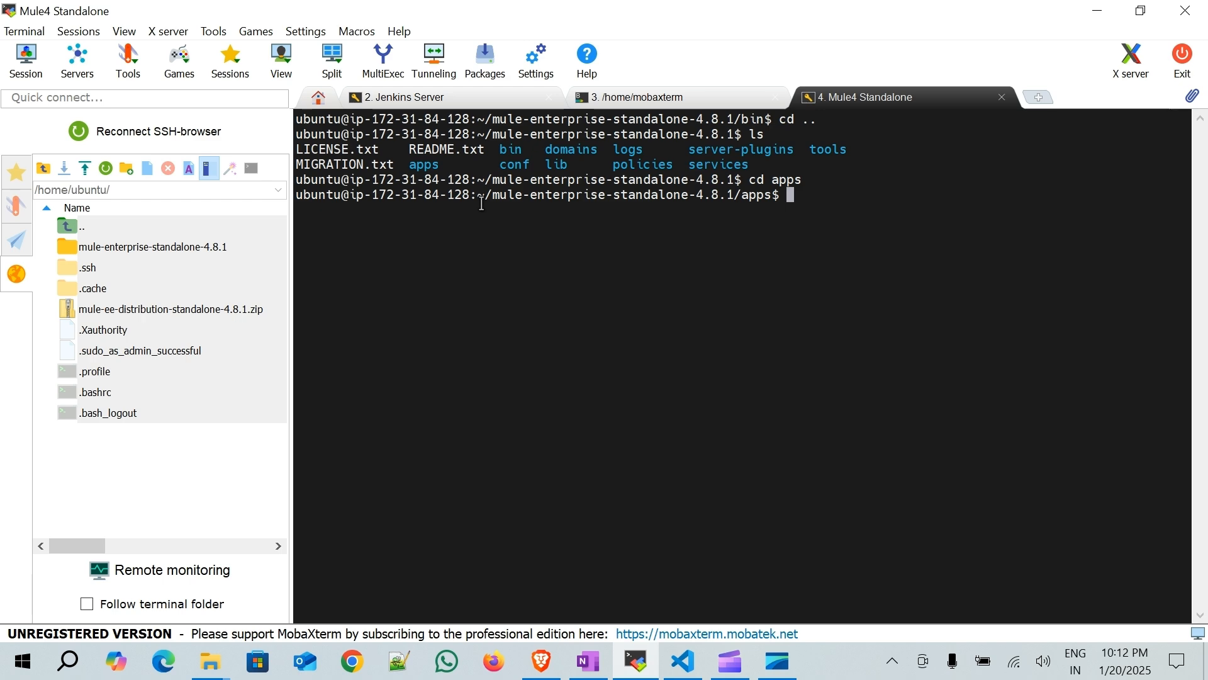
{"action": "left_click_drag", "start_coordinate": [486, 196], "coordinate": [774, 196]}
{"action": "key", "text": "ctrl+c"}
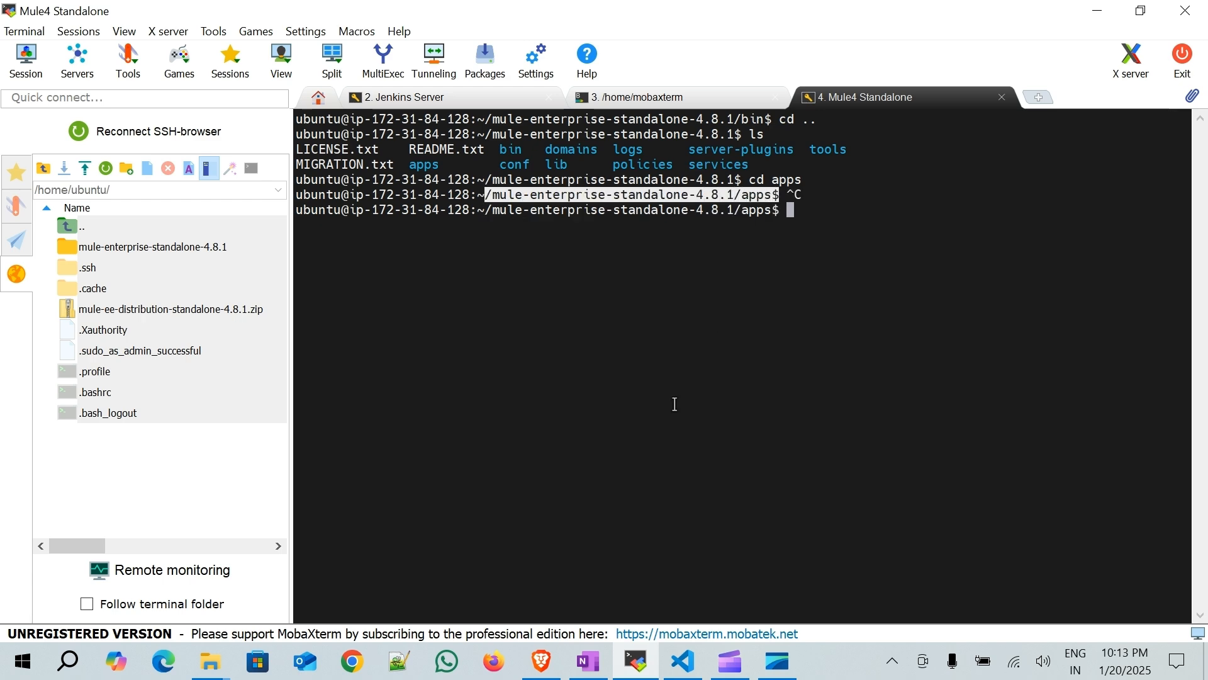
{"action": "left_click", "coordinate": [686, 657]}
{"action": "key", "text": "ctrl+v"}
- Clean up MULE_DEPLOY_DIR to read '/home/ubuntu/mule-enterprise-standalone-4.8.1/apps/' and save the JenkinsFile
{"action": "key", "text": "Left"}
{"action": "key", "text": "Left"}
{"action": "key", "text": "Left"}
{"action": "key", "text": "Left"}
{"action": "key", "text": "Left"}
{"action": "key", "text": "Left"}
{"action": "key", "text": "Left"}
{"action": "key", "text": "Left"}
{"action": "key", "text": "Left"}
{"action": "key", "text": "Left"}
{"action": "key", "text": "Left"}
{"action": "key", "text": "Left"}
{"action": "key", "text": "Left"}
{"action": "key", "text": "Left"}
{"action": "key", "text": "Left"}
{"action": "key", "text": "Left"}
{"action": "key", "text": "Left"}
{"action": "key", "text": "Left"}
{"action": "key", "text": "Left"}
{"action": "key", "text": "Left"}
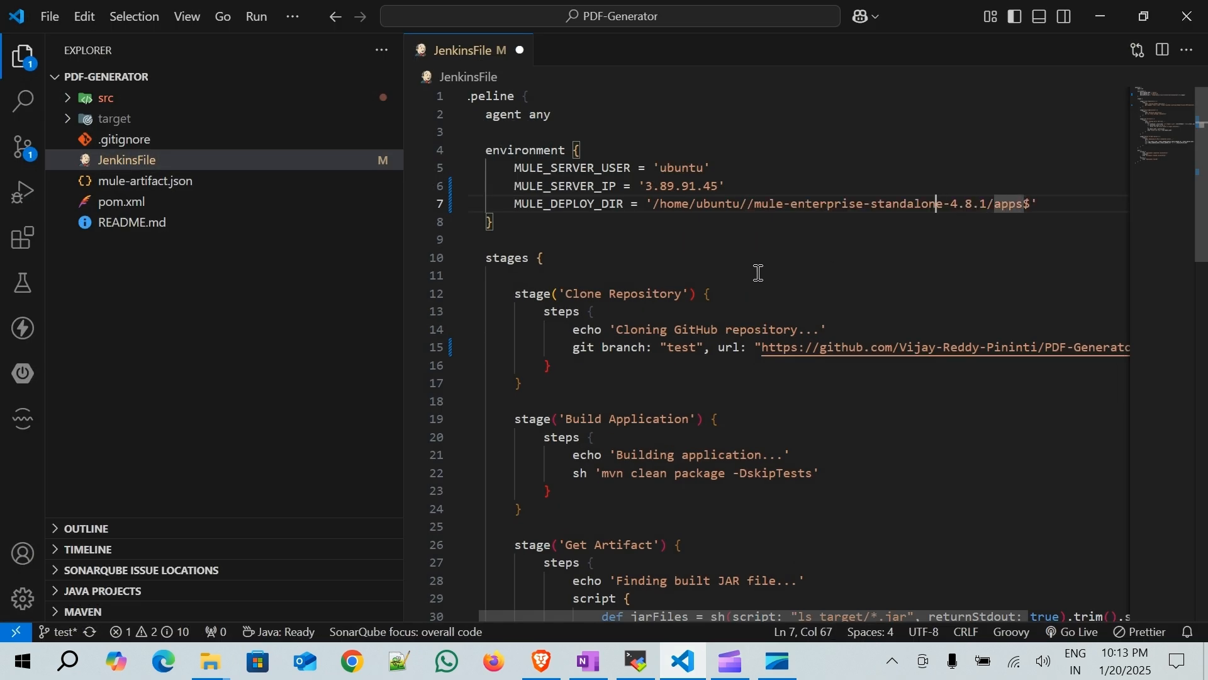
{"action": "key", "text": "BackSpace"}
{"action": "key", "text": "End"}
{"action": "key", "text": "Left"}
{"action": "type", "text": "/"}
{"action": "key", "text": "ctrl+s"}
- Examine the scp and ssh commands in the Deploy to Mule Server stage and the success and failure actions in the post block
{"action": "scroll", "coordinate": [773, 413], "scroll_direction": "down", "scroll_amount": 10}
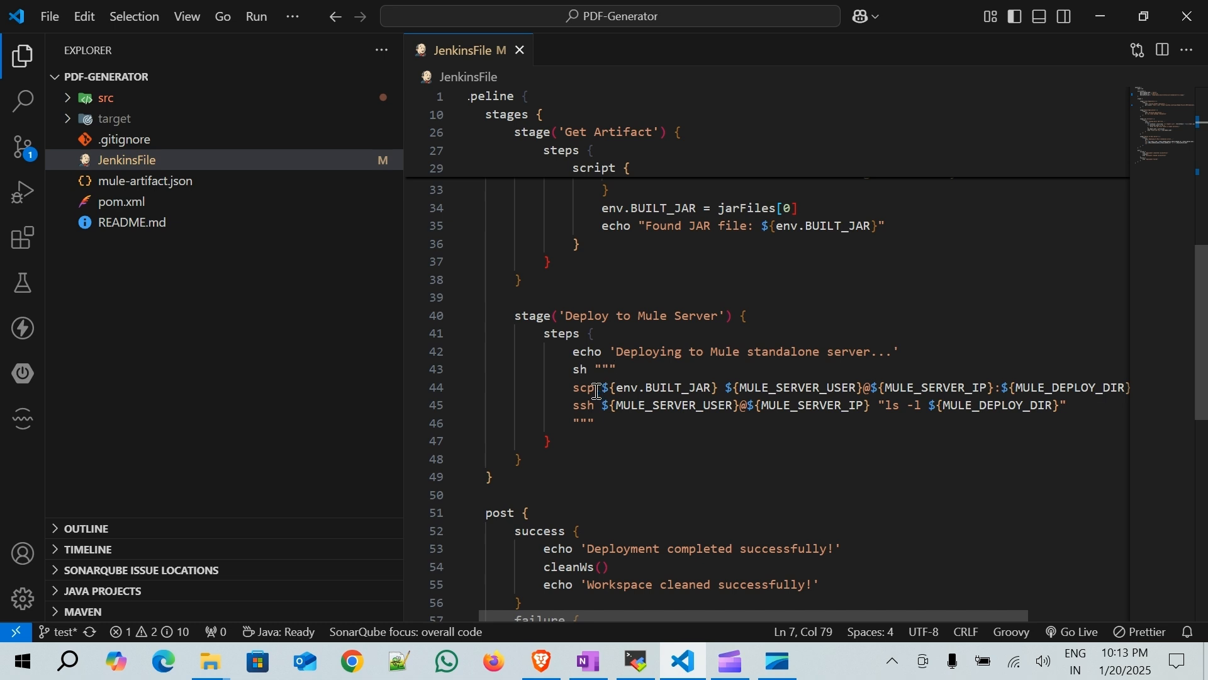
{"action": "scroll", "coordinate": [804, 389], "scroll_direction": "right", "scroll_amount": 1}
{"action": "left_click_drag", "start_coordinate": [698, 387], "coordinate": [857, 387]}
{"action": "left_click", "coordinate": [809, 389]}
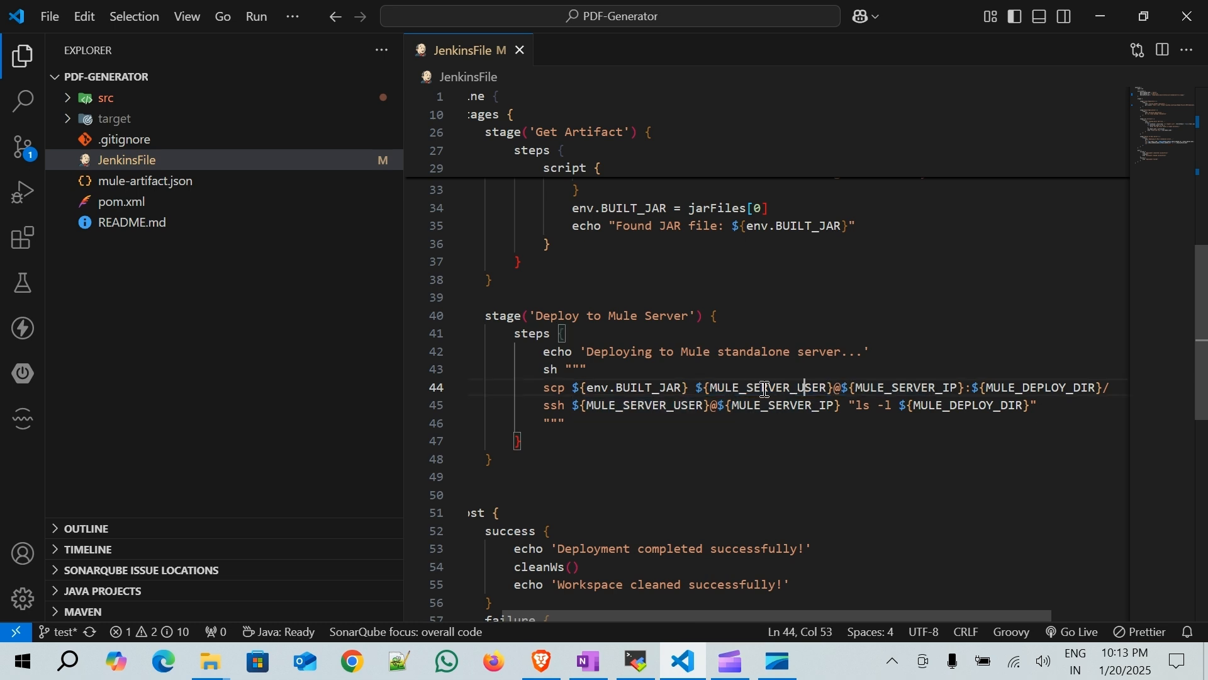
{"action": "scroll", "coordinate": [869, 385], "scroll_direction": "right", "scroll_amount": 2}
{"action": "scroll", "coordinate": [870, 386], "scroll_direction": "right", "scroll_amount": 1}
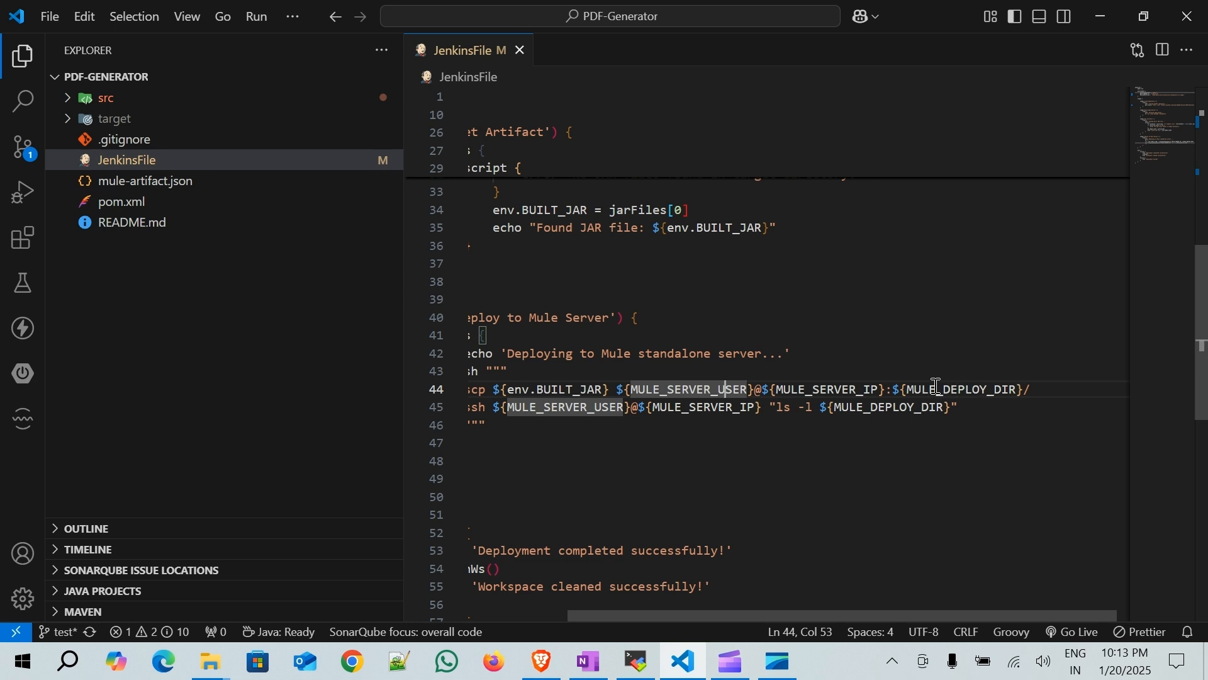
{"action": "scroll", "coordinate": [951, 389], "scroll_direction": "left", "scroll_amount": 2}
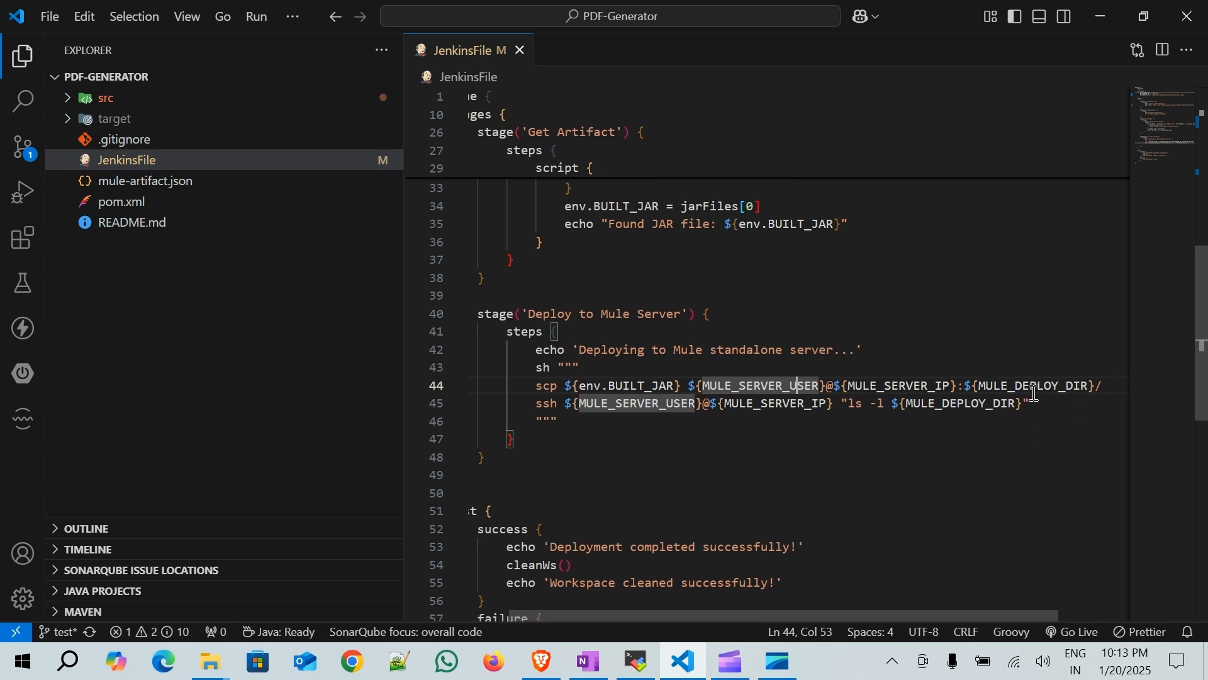
{"action": "scroll", "coordinate": [1006, 397], "scroll_direction": "down", "scroll_amount": 1}
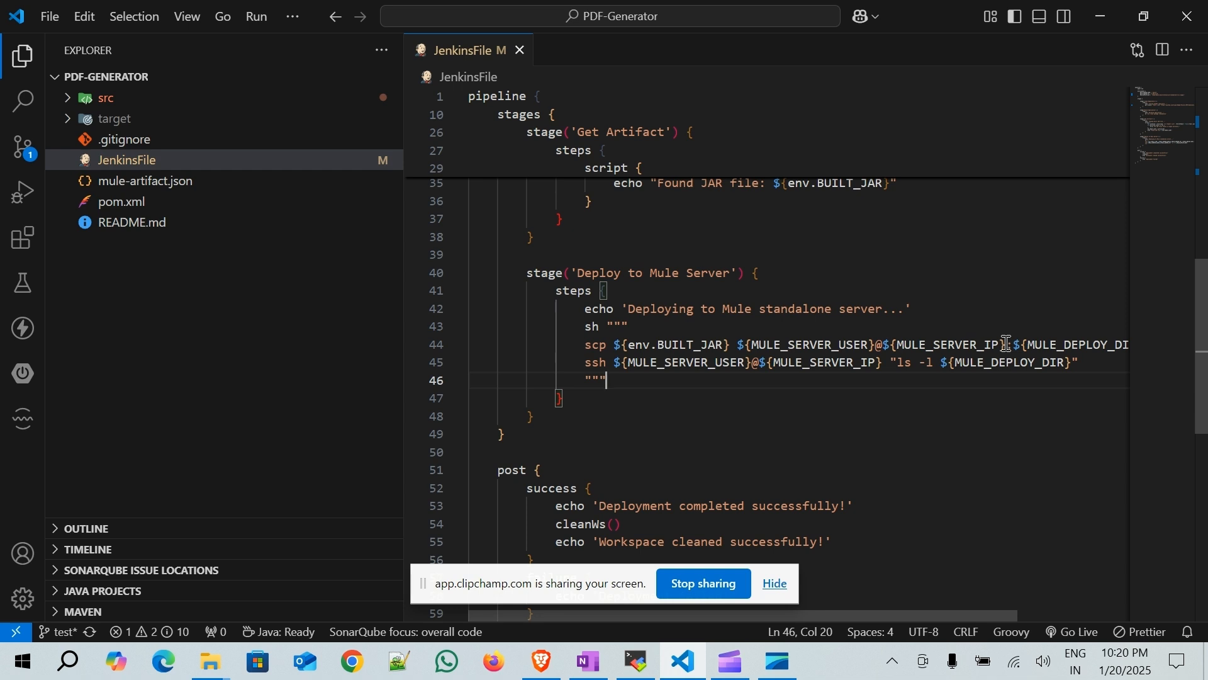
{"action": "left_click", "coordinate": [602, 363]}
{"action": "scroll", "coordinate": [723, 377], "scroll_direction": "down", "scroll_amount": 2}
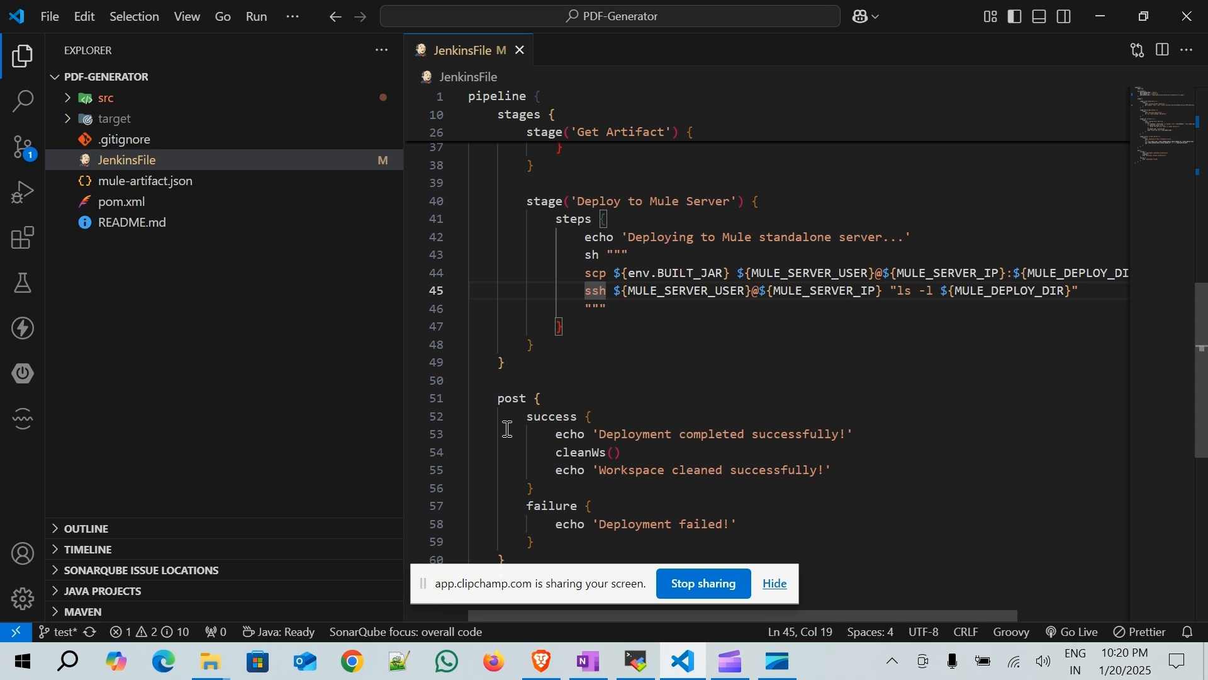
{"action": "scroll", "coordinate": [782, 329], "scroll_direction": "down", "scroll_amount": 1}
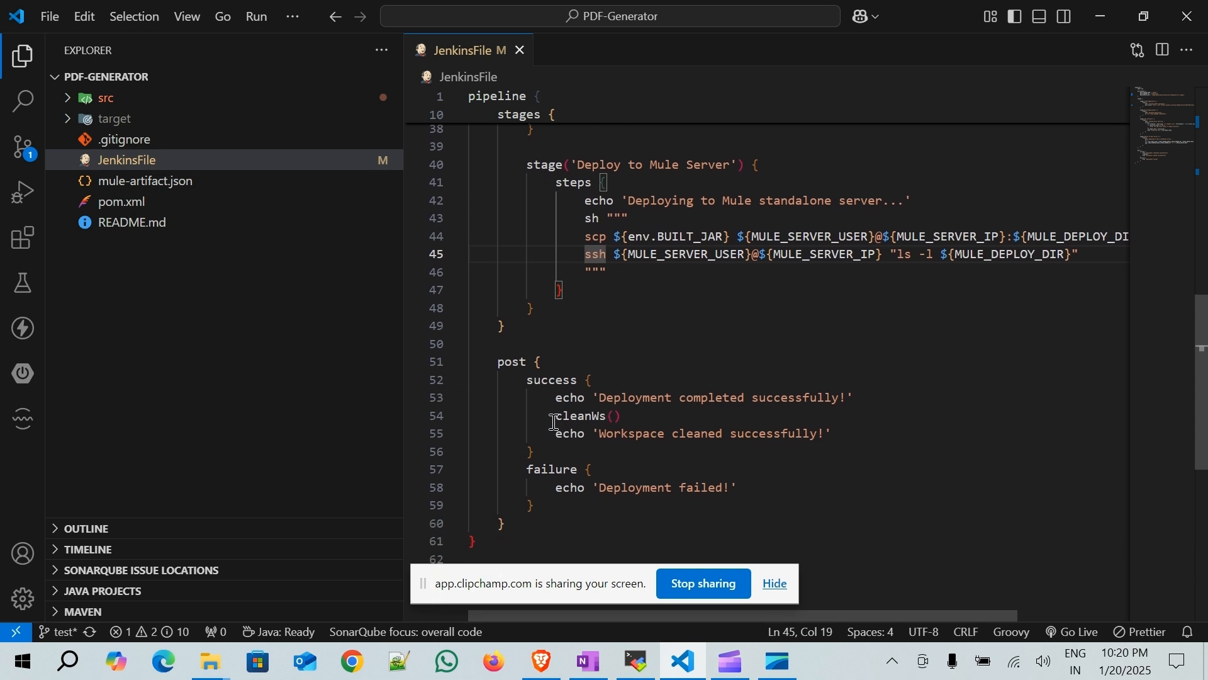
{"action": "scroll", "coordinate": [670, 423], "scroll_direction": "down", "scroll_amount": 1}
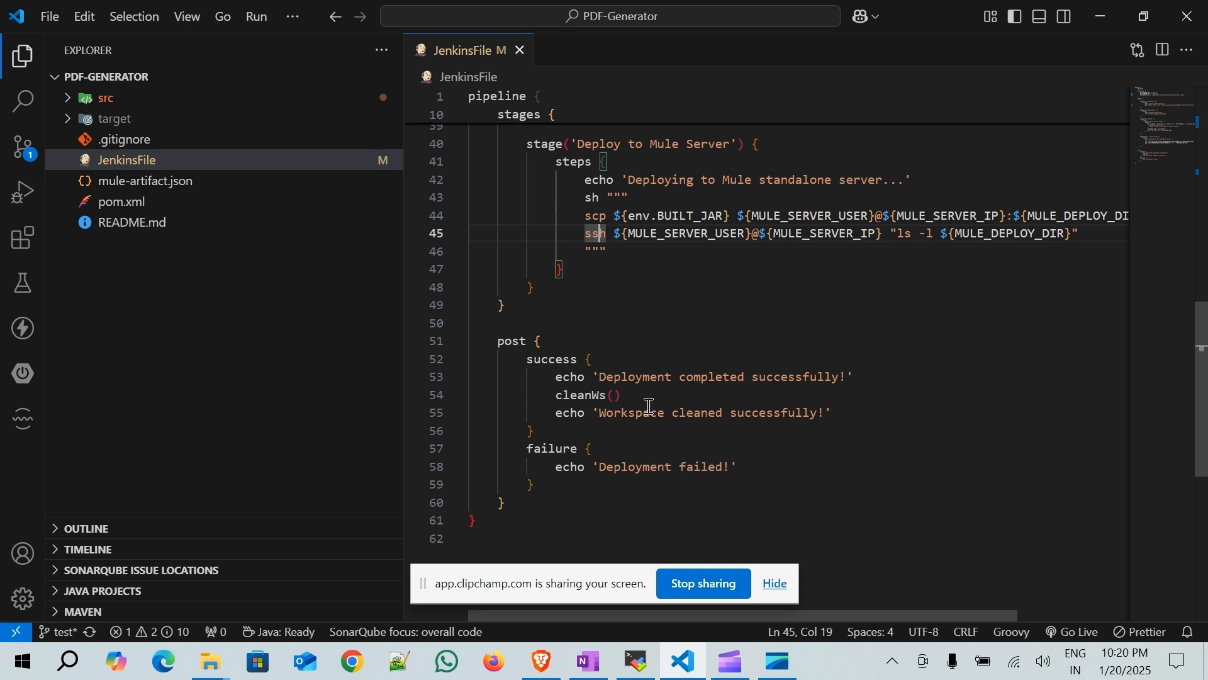
{"action": "scroll", "coordinate": [655, 310], "scroll_direction": "up", "scroll_amount": 10}
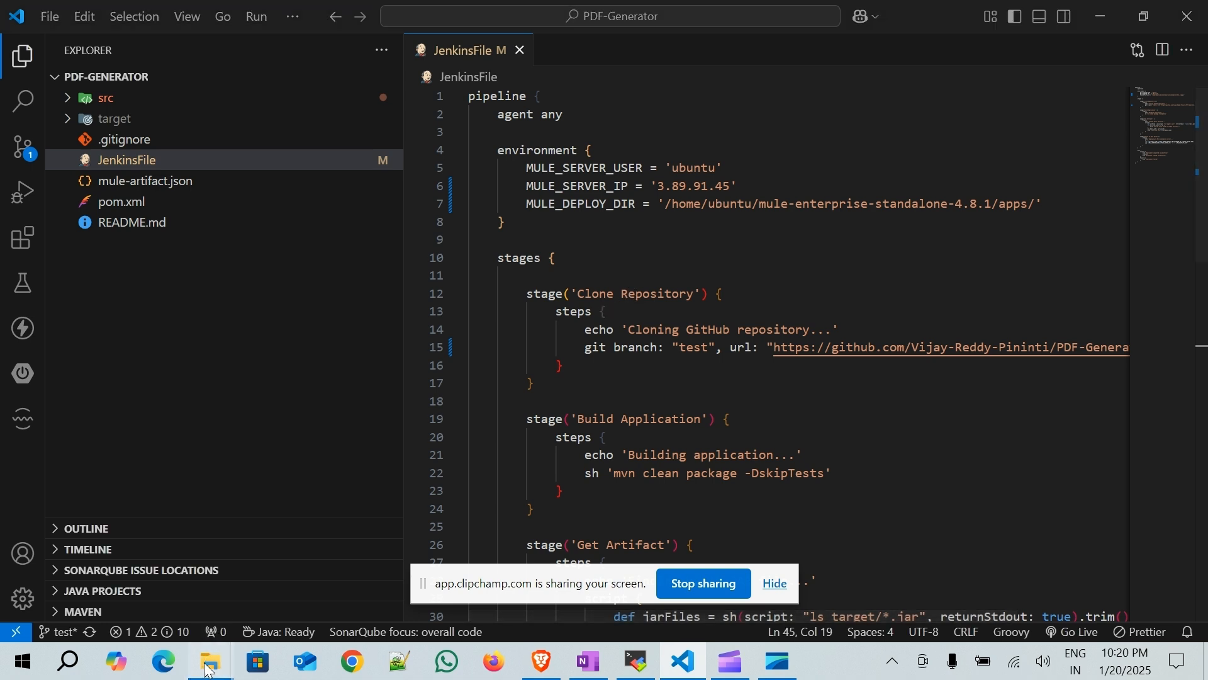
- Open Git Bash in the PDF-Generator folder from File Explorer and check the repository with git status
{"action": "mouse_move", "coordinate": [211, 661]}
{"action": "left_click", "coordinate": [100, 594]}
{"action": "right_click", "coordinate": [182, 270]}
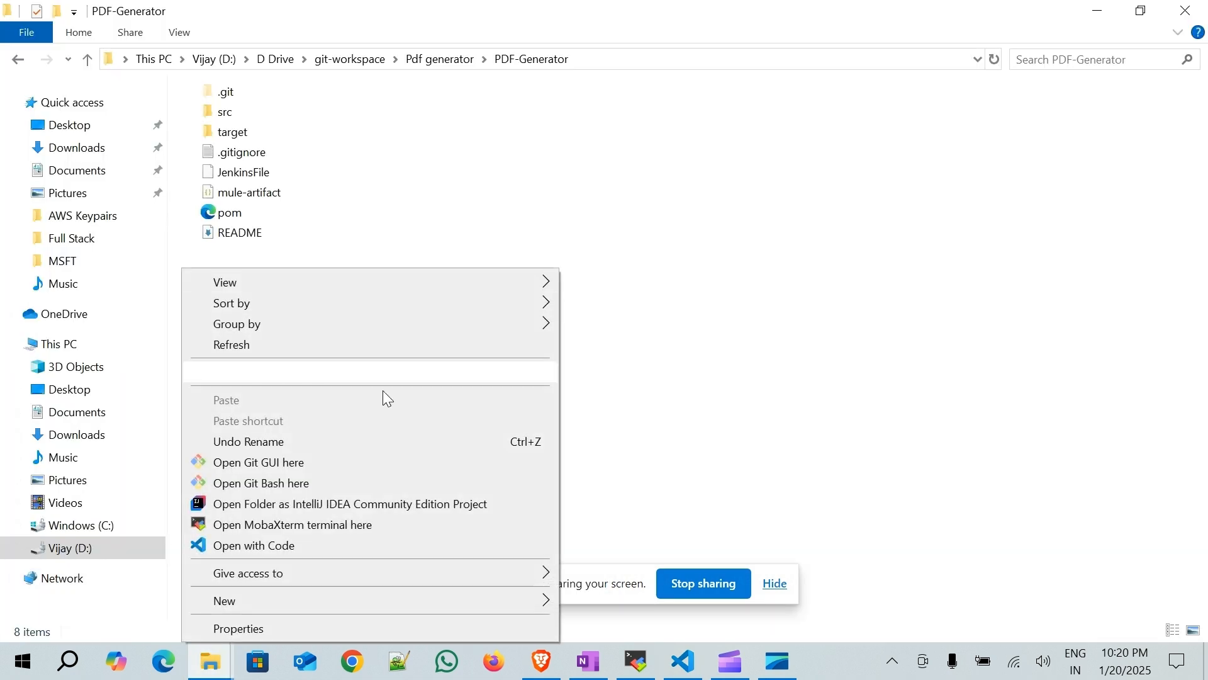
{"action": "left_click", "coordinate": [271, 482]}
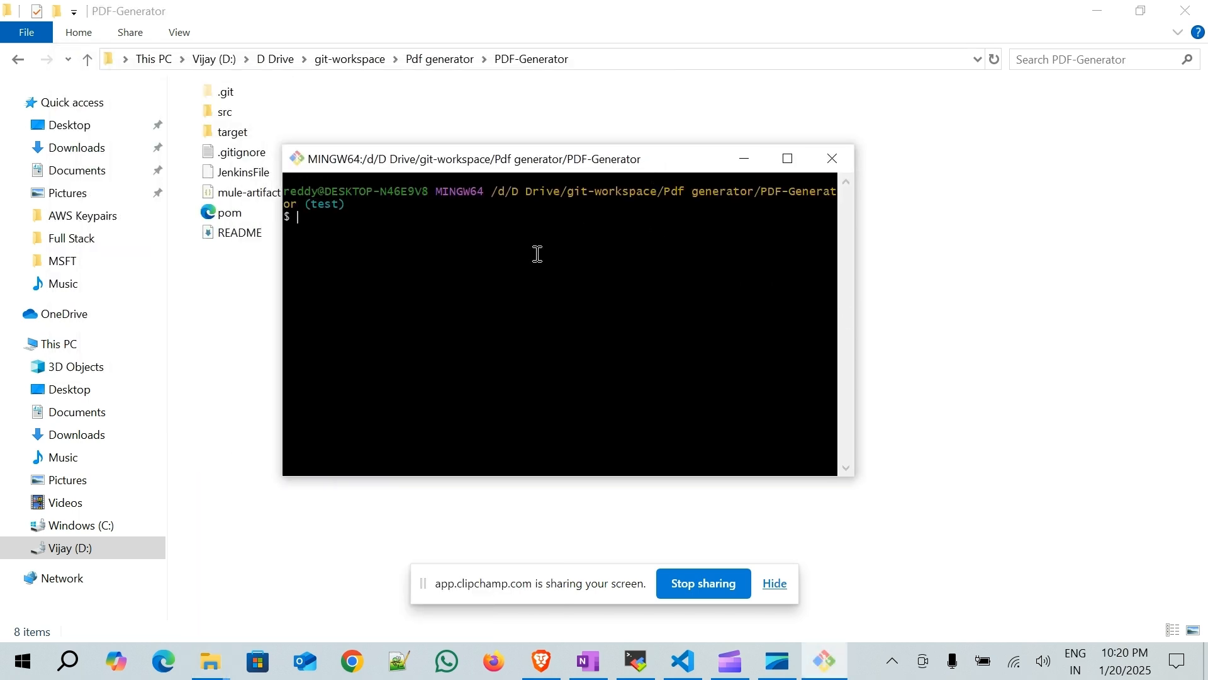
{"action": "type", "text": "git status"}
{"action": "key", "text": "Return"}
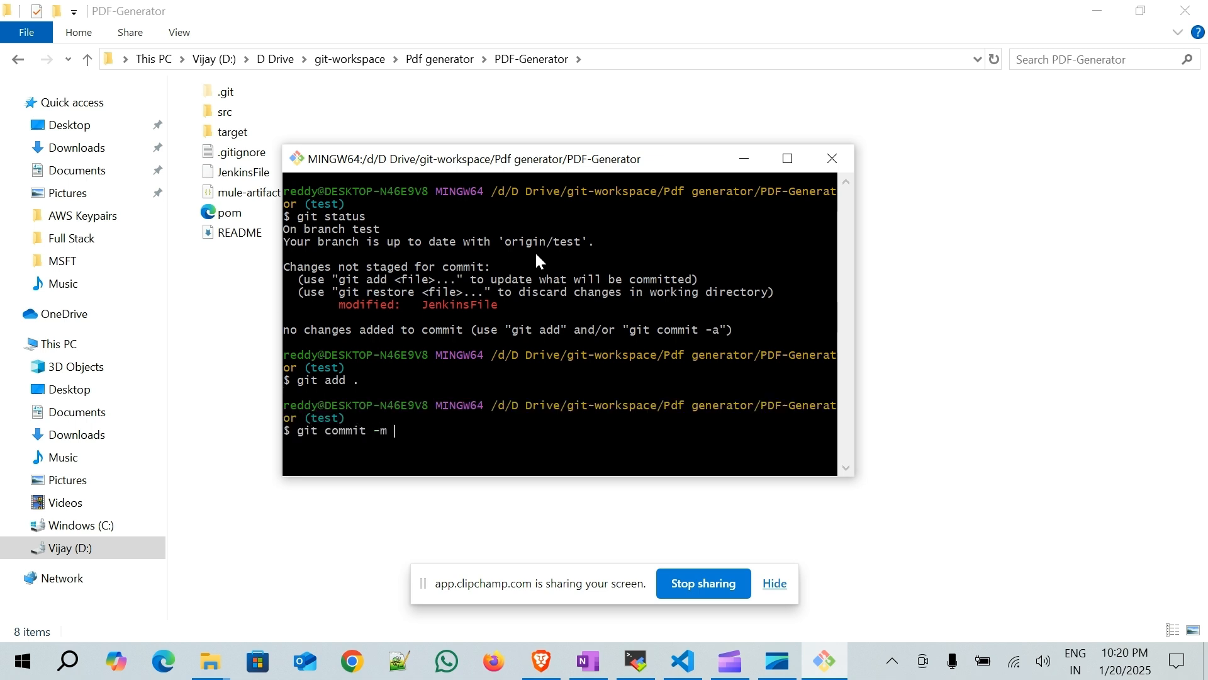
- Commit all changes with the message "Added JenkinsFile" and push the test branch to GitHub
{"action": "type", "text": "JenkinsFile\""}
{"action": "key", "text": "Return"}
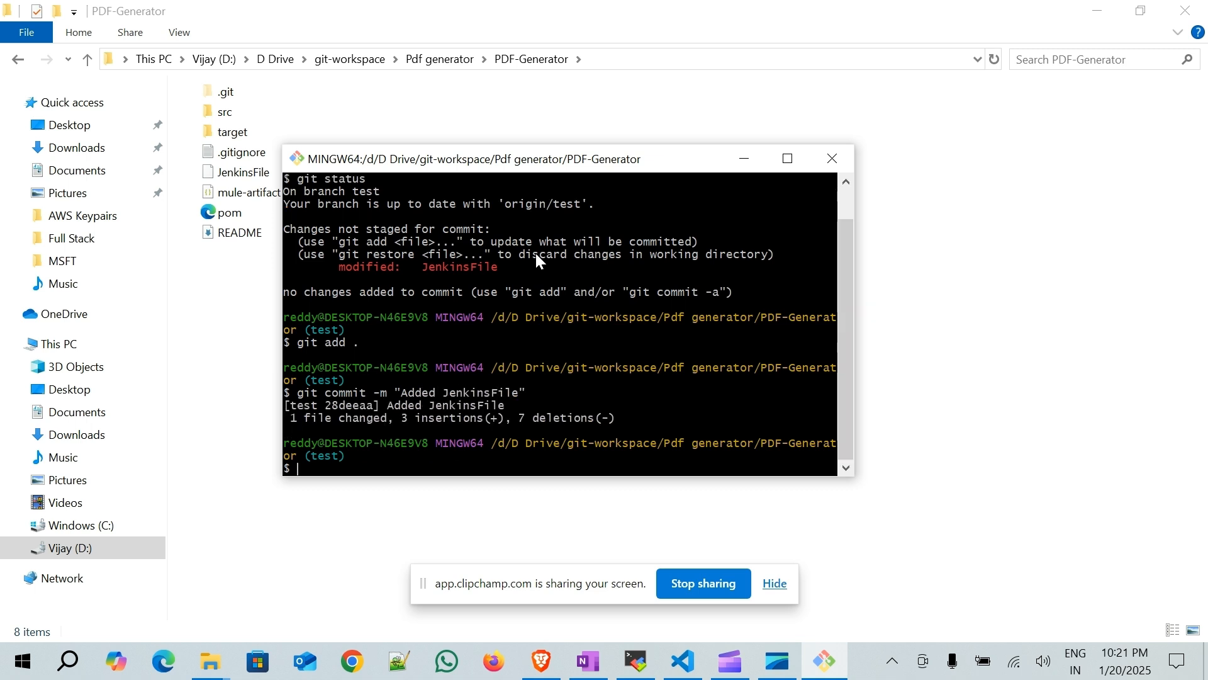
{"action": "type", "text": "git push"}
{"action": "key", "text": "Return"}
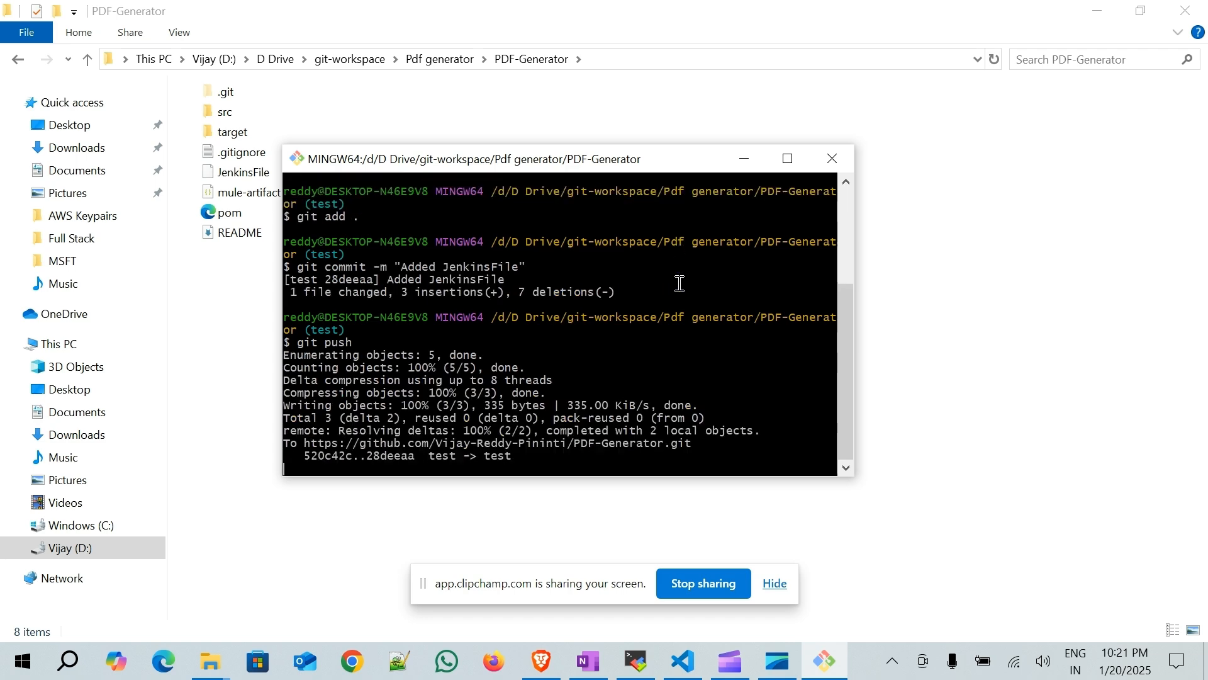
- In the browser, reload the PDF-Generator repository's test branch on GitHub and open JenkinsFile to check its environment values
{"action": "left_click", "coordinate": [541, 661]}
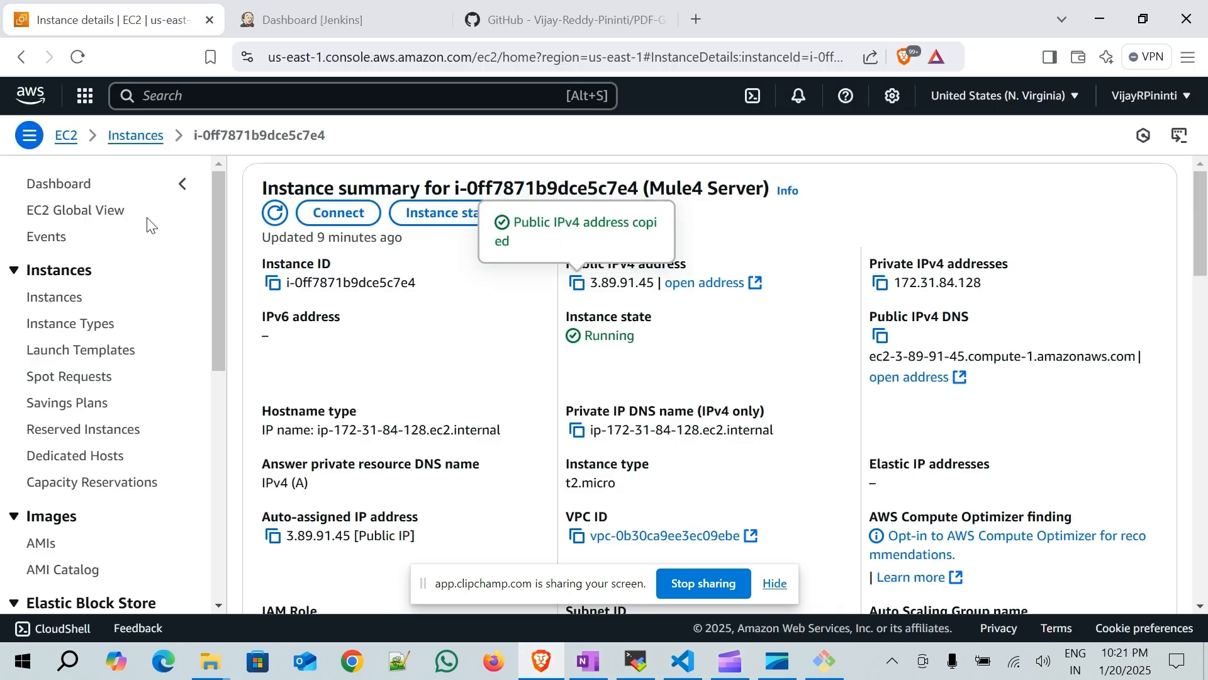
{"action": "left_click", "coordinate": [545, 20]}
{"action": "left_click", "coordinate": [78, 57]}
{"action": "scroll", "coordinate": [335, 402], "scroll_direction": "down", "scroll_amount": 4}
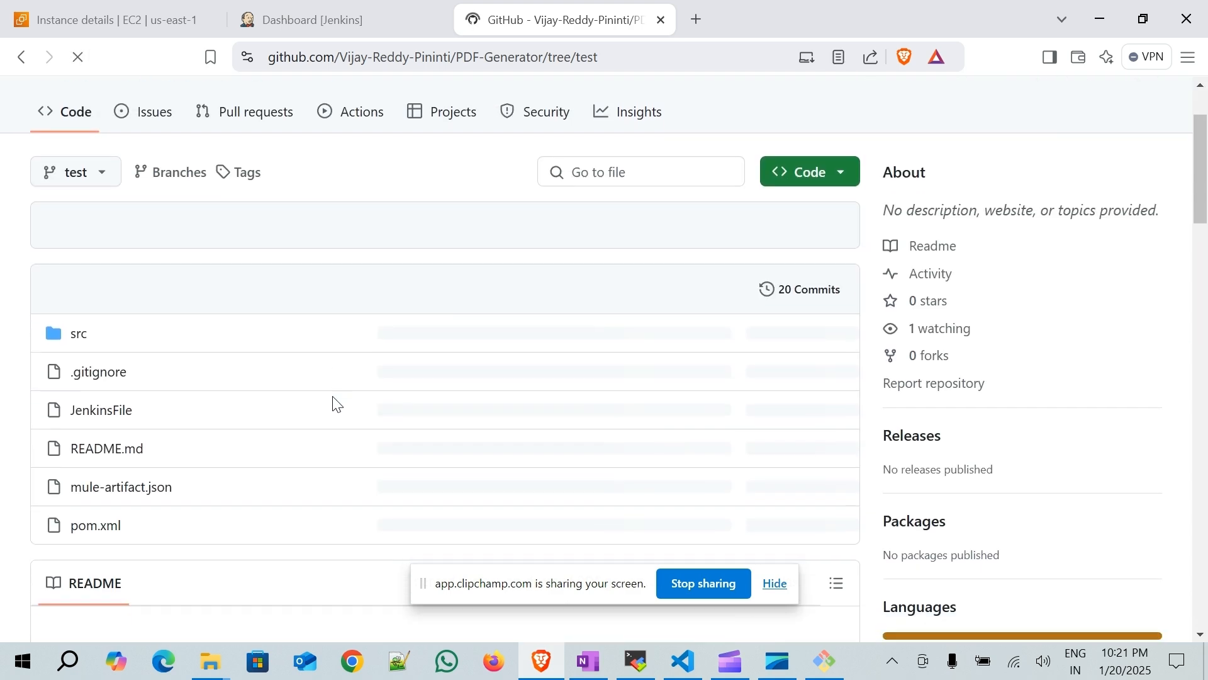
{"action": "left_click", "coordinate": [108, 224]}
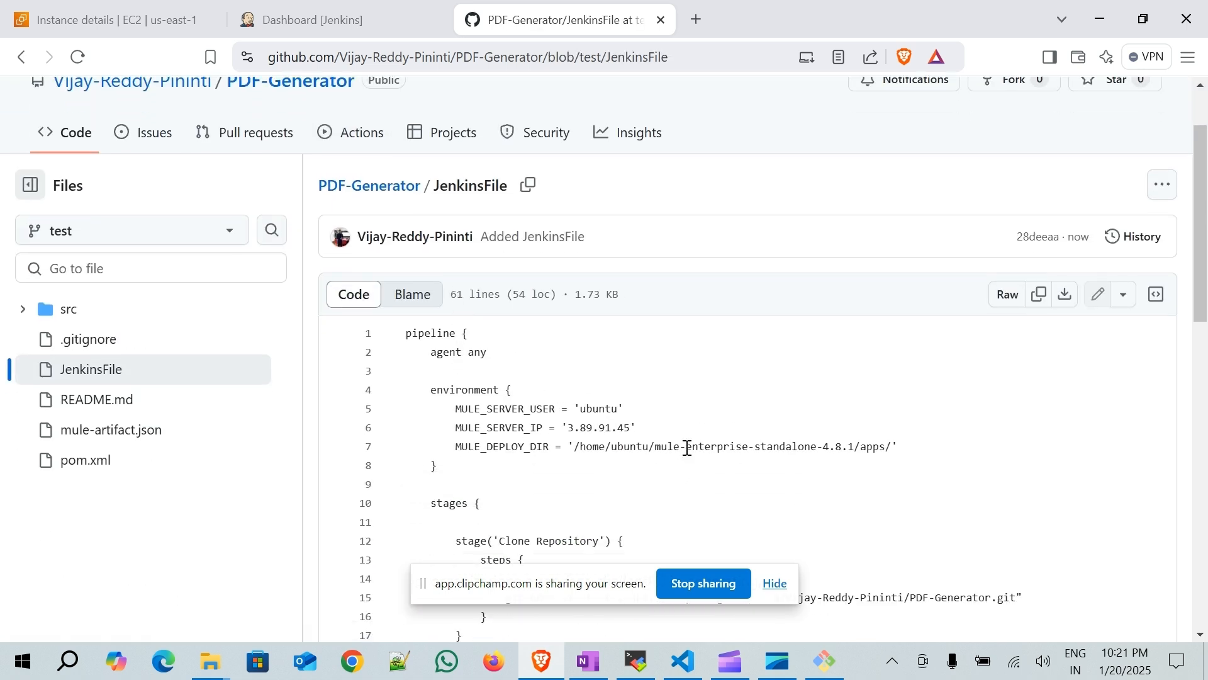
- In Jenkins, create a new Pipeline item named Mule4
{"action": "left_click", "coordinate": [289, 25]}
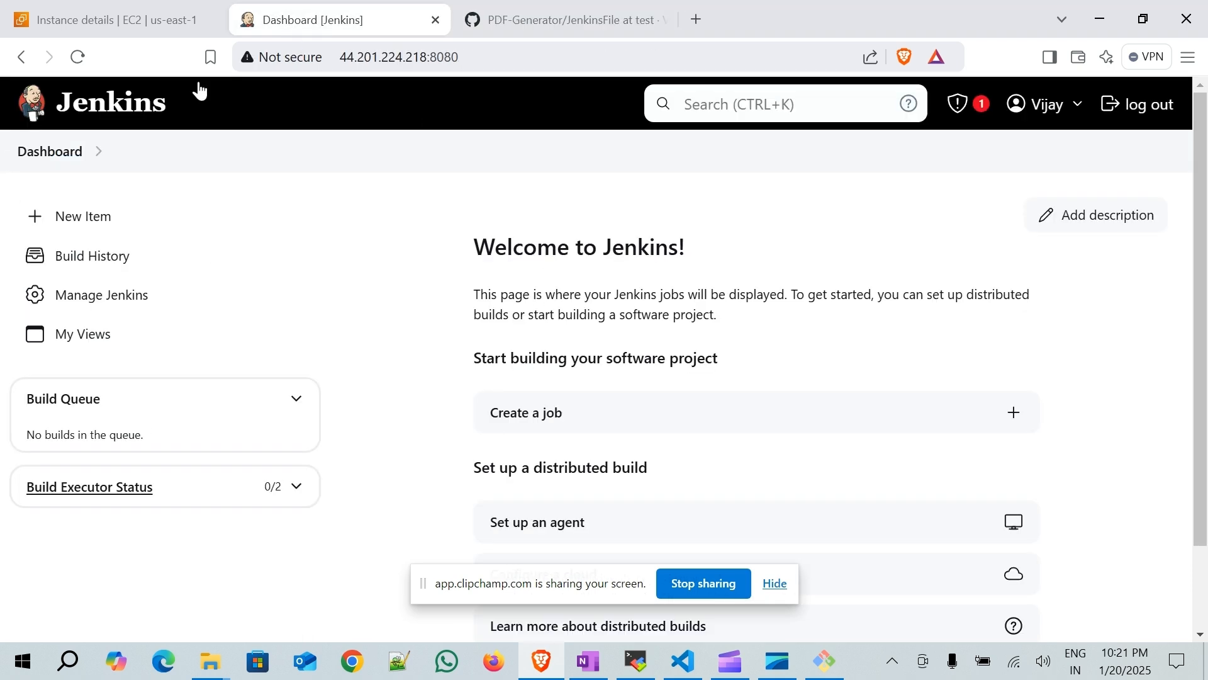
{"action": "scroll", "coordinate": [433, 276], "scroll_direction": "down", "scroll_amount": 2}
{"action": "scroll", "coordinate": [432, 276], "scroll_direction": "up", "scroll_amount": 2}
{"action": "left_click", "coordinate": [93, 225]}
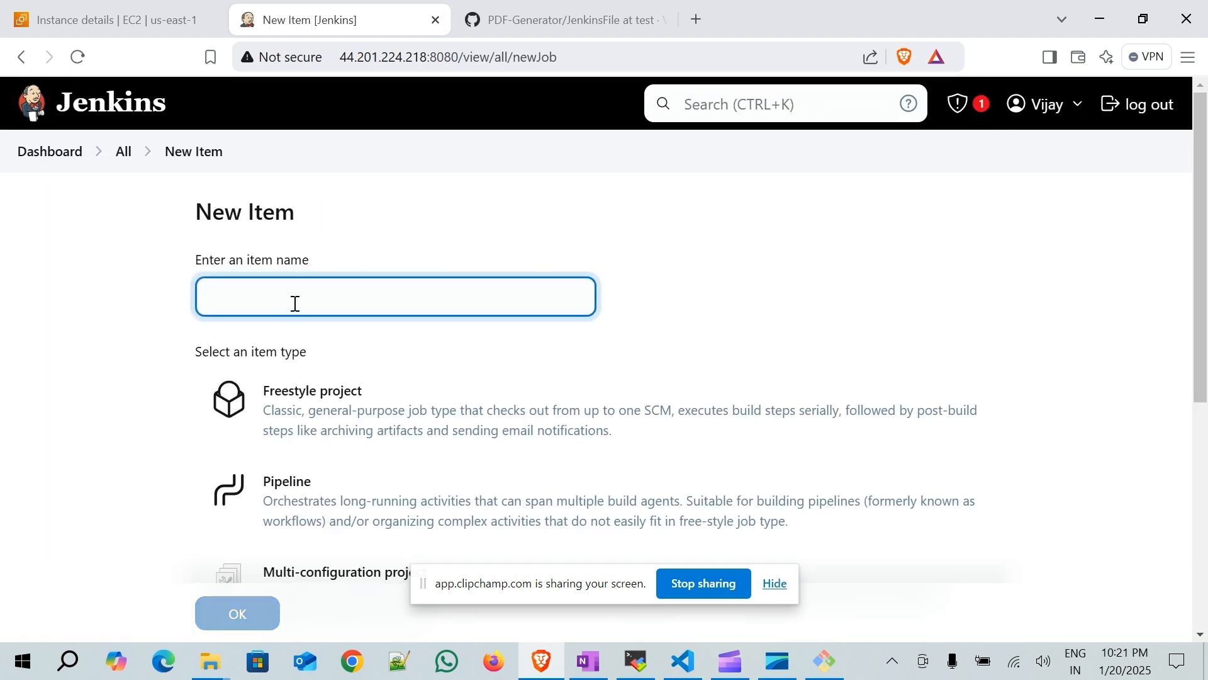
{"action": "left_click", "coordinate": [295, 303]}
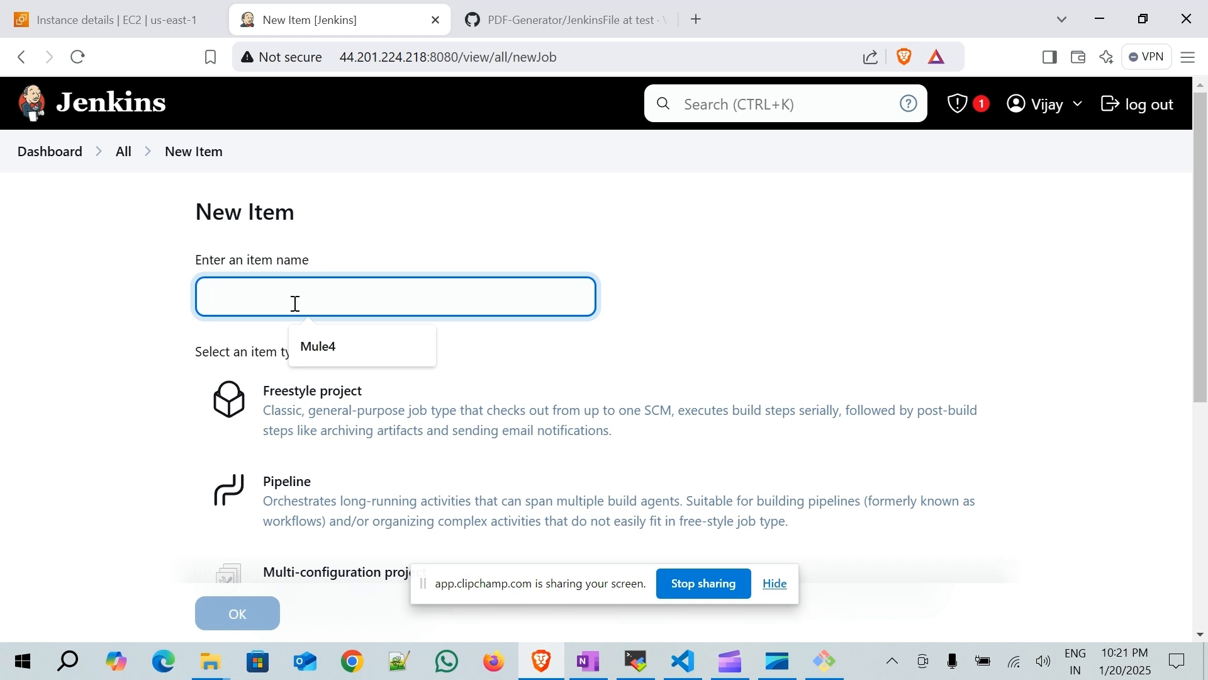
{"action": "left_click", "coordinate": [337, 360]}
{"action": "scroll", "coordinate": [107, 361], "scroll_direction": "down", "scroll_amount": 5}
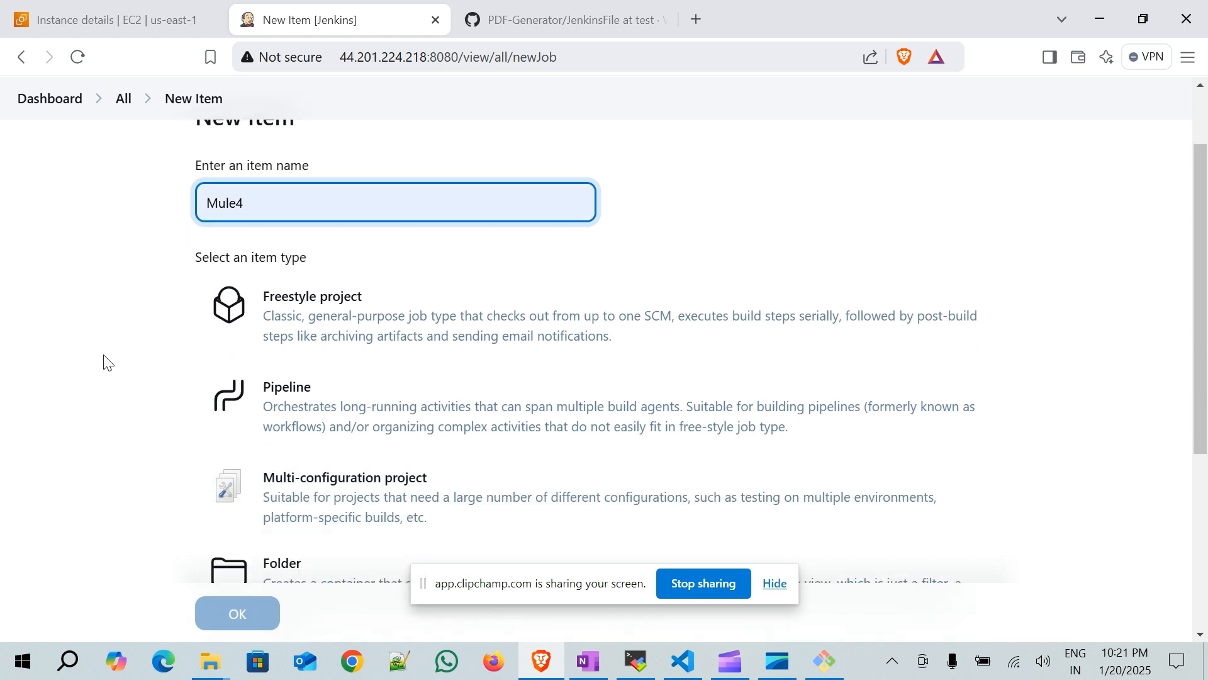
{"action": "scroll", "coordinate": [314, 269], "scroll_direction": "up", "scroll_amount": 1}
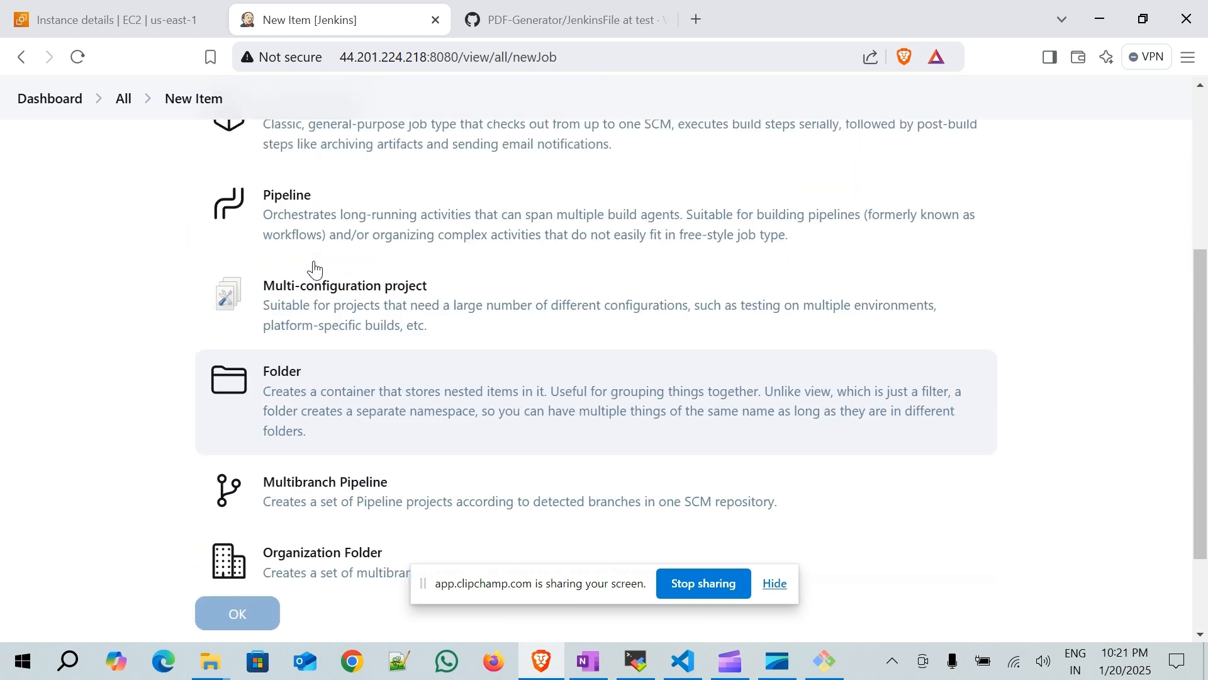
{"action": "left_click", "coordinate": [291, 212]}
{"action": "scroll", "coordinate": [107, 390], "scroll_direction": "down", "scroll_amount": 1}
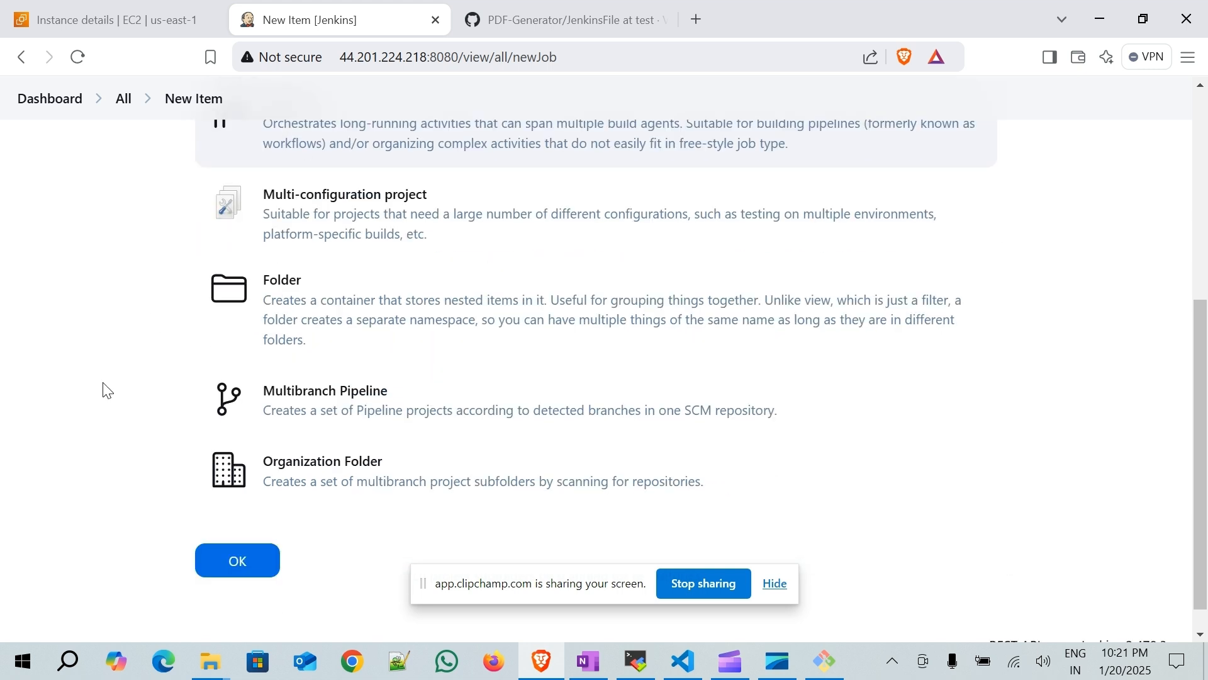
{"action": "left_click", "coordinate": [255, 562]}
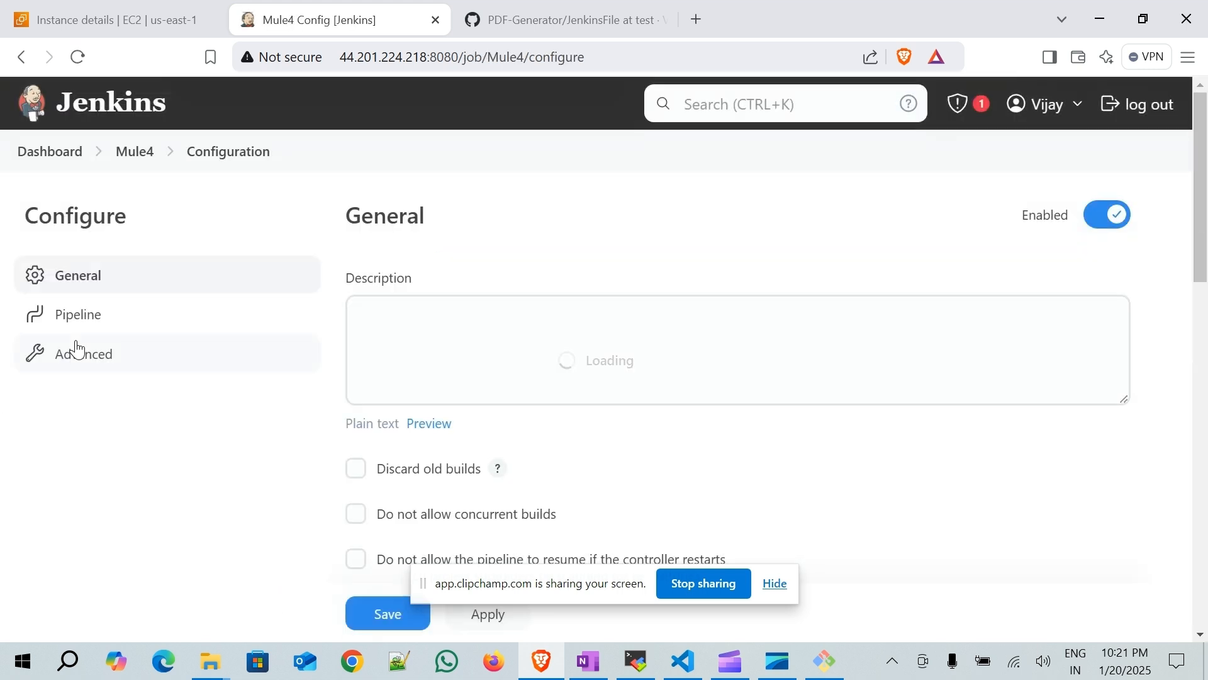
- Enter the job description "Pipeline for Mule applications" and preserve the stashes of the 3 most recent completed builds
{"action": "left_click", "coordinate": [774, 584]}
{"action": "left_click", "coordinate": [449, 315]}
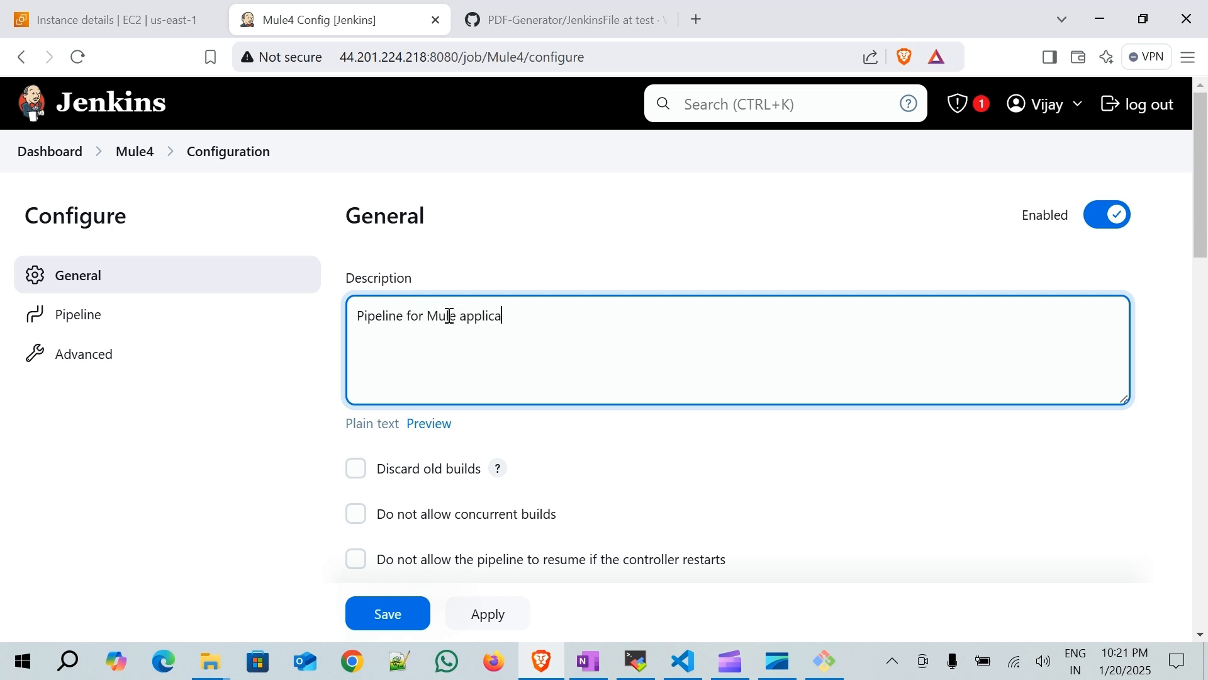
{"action": "scroll", "coordinate": [450, 323], "scroll_direction": "down", "scroll_amount": 3}
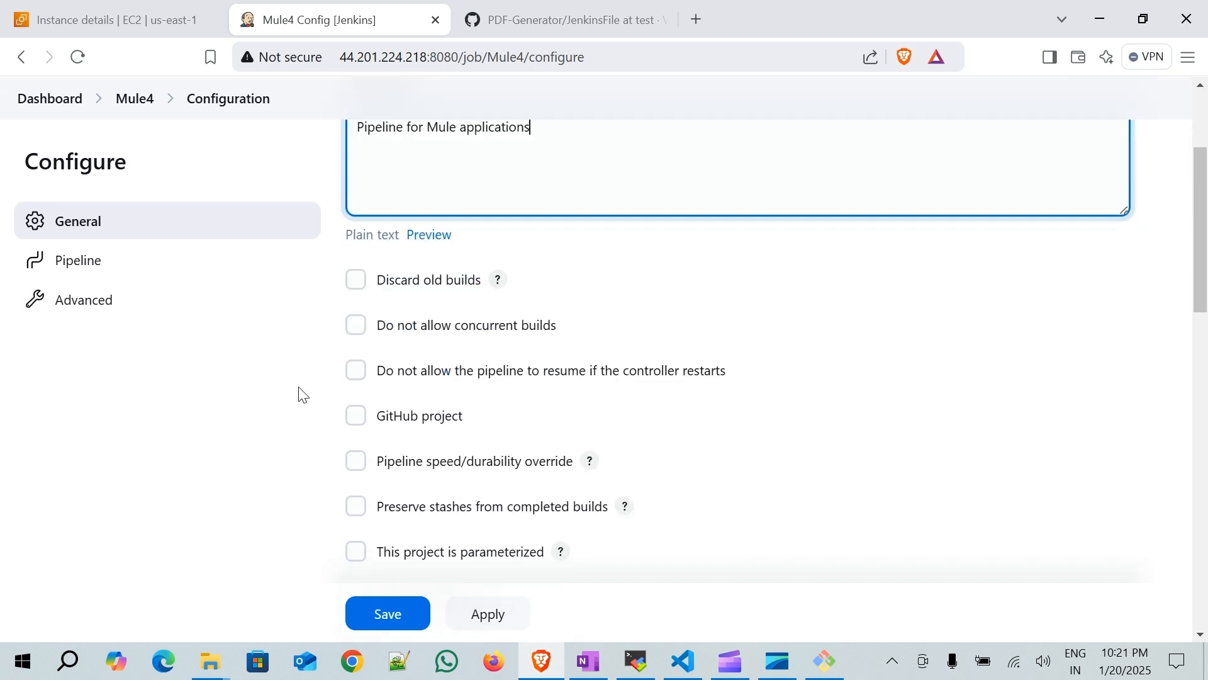
{"action": "scroll", "coordinate": [303, 395], "scroll_direction": "down", "scroll_amount": 2}
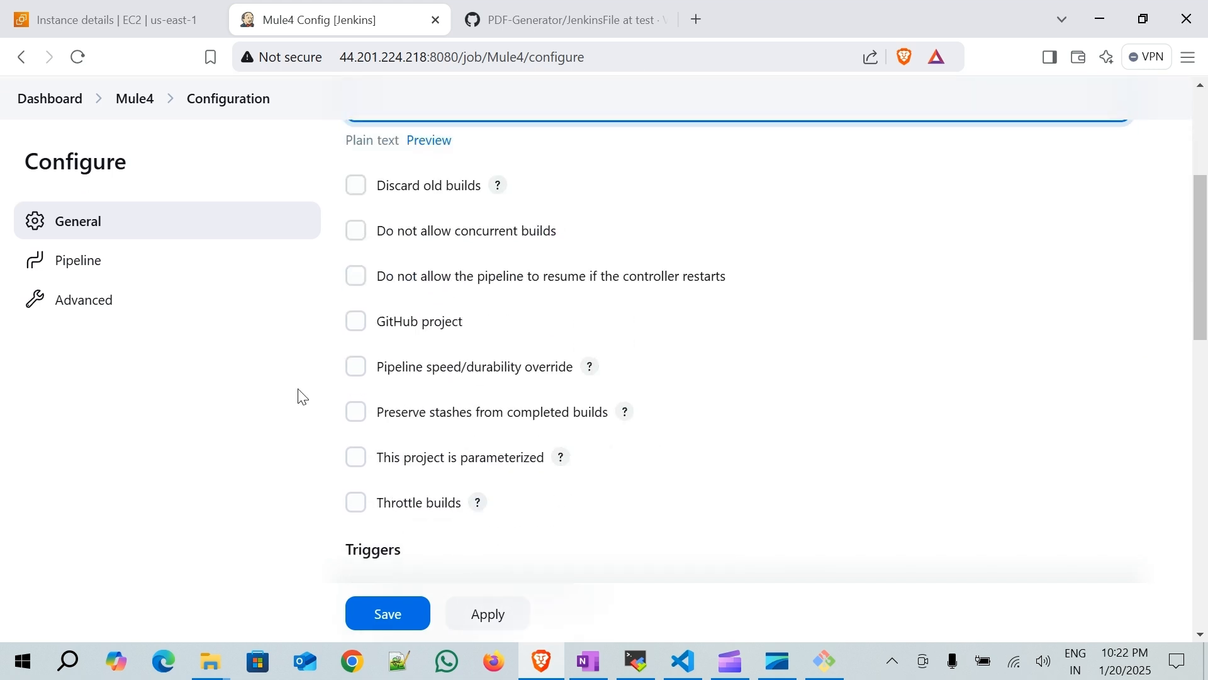
{"action": "left_click", "coordinate": [356, 411]}
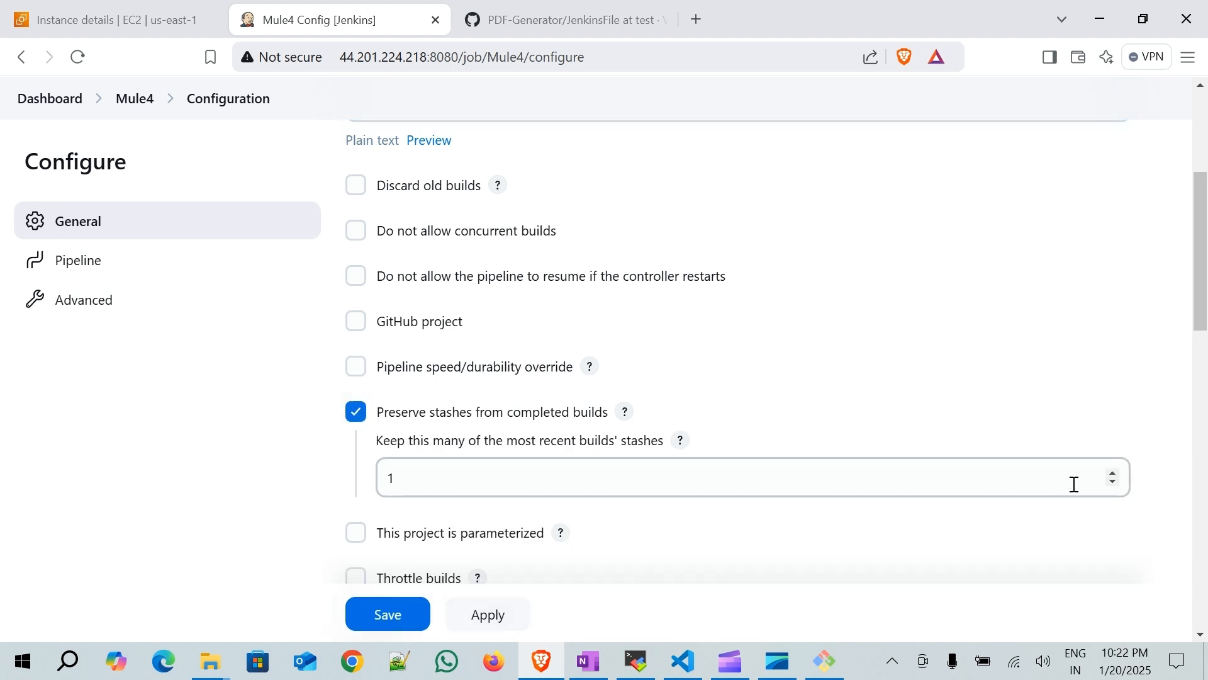
{"action": "left_click", "coordinate": [1113, 474]}
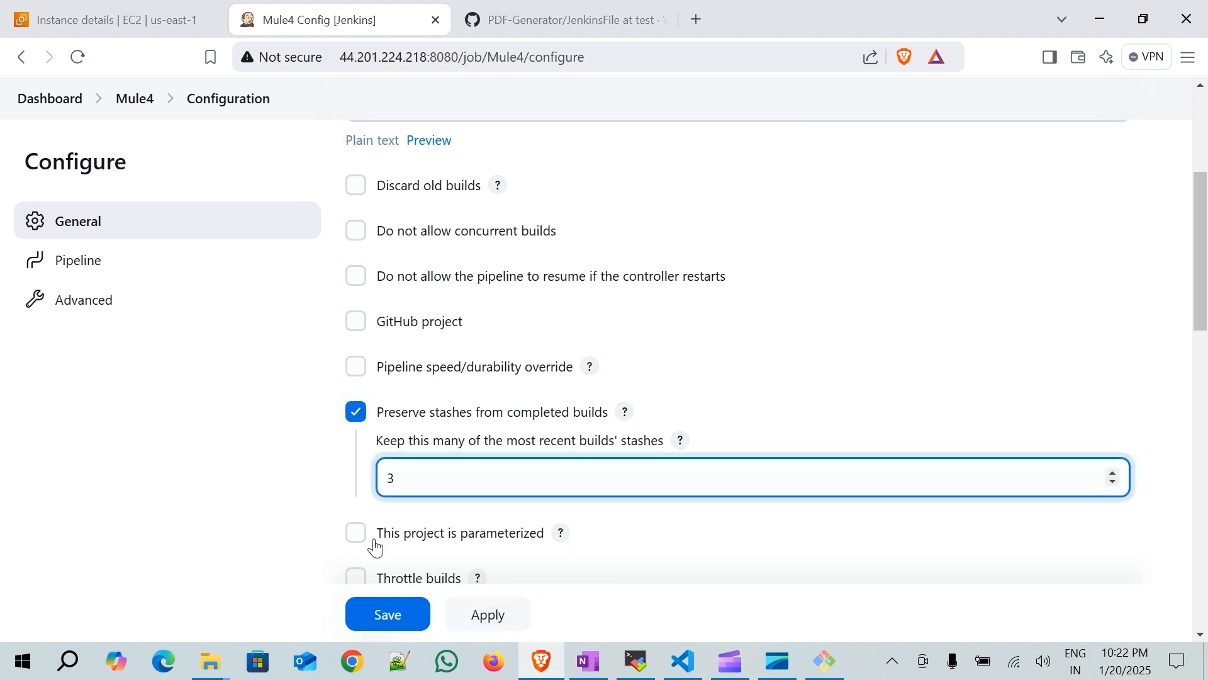
{"action": "left_click", "coordinate": [258, 478]}
- Set the Mule4 pipeline definition to Pipeline script from SCM, with Git as the SCM
{"action": "scroll", "coordinate": [249, 423], "scroll_direction": "down", "scroll_amount": 2}
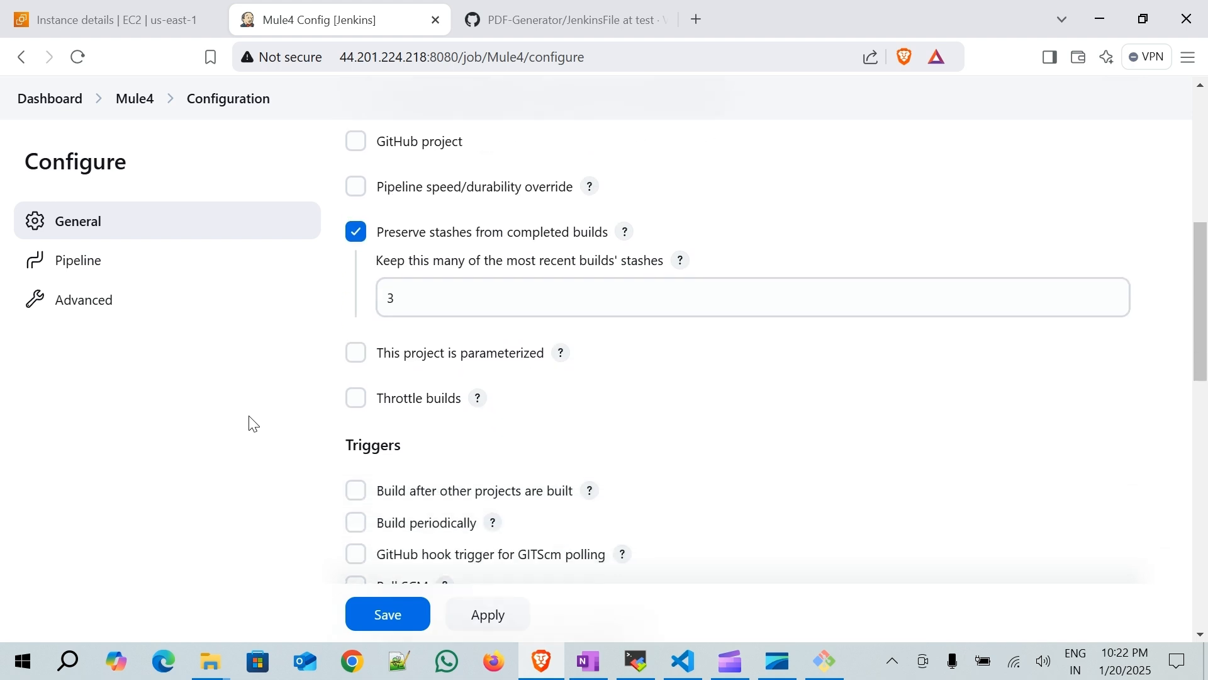
{"action": "scroll", "coordinate": [250, 424], "scroll_direction": "down", "scroll_amount": 3}
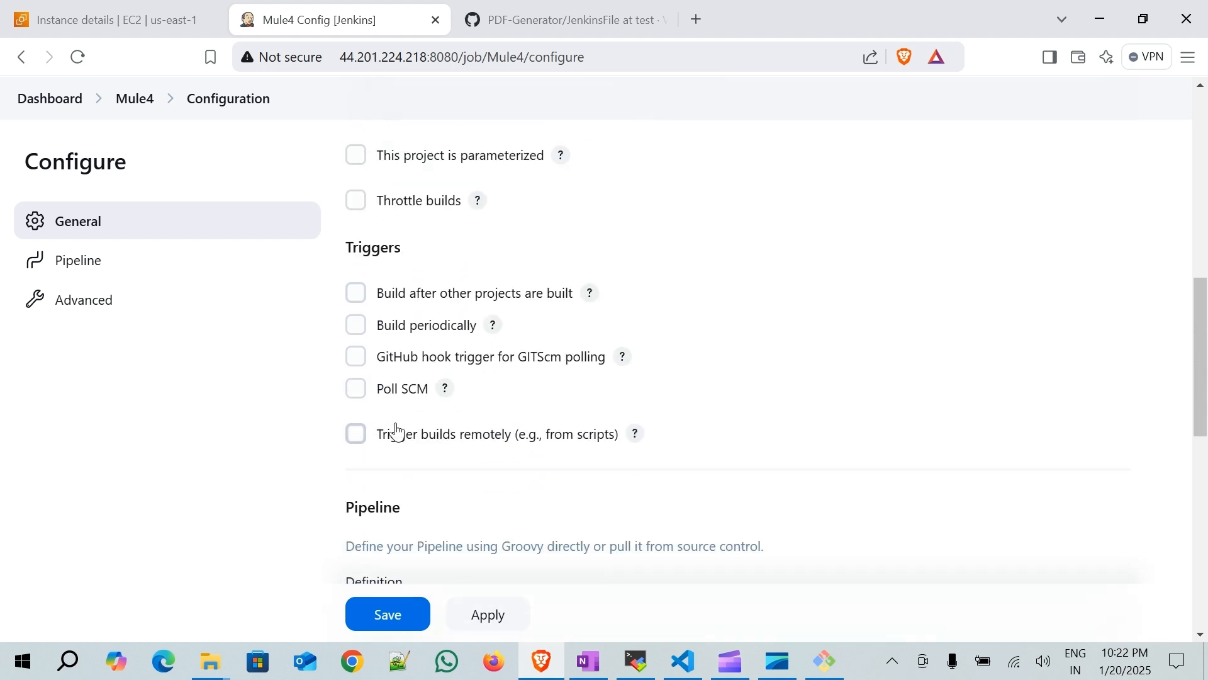
{"action": "scroll", "coordinate": [310, 418], "scroll_direction": "down", "scroll_amount": 4}
{"action": "scroll", "coordinate": [342, 267], "scroll_direction": "up", "scroll_amount": 5}
{"action": "scroll", "coordinate": [242, 405], "scroll_direction": "down", "scroll_amount": 4}
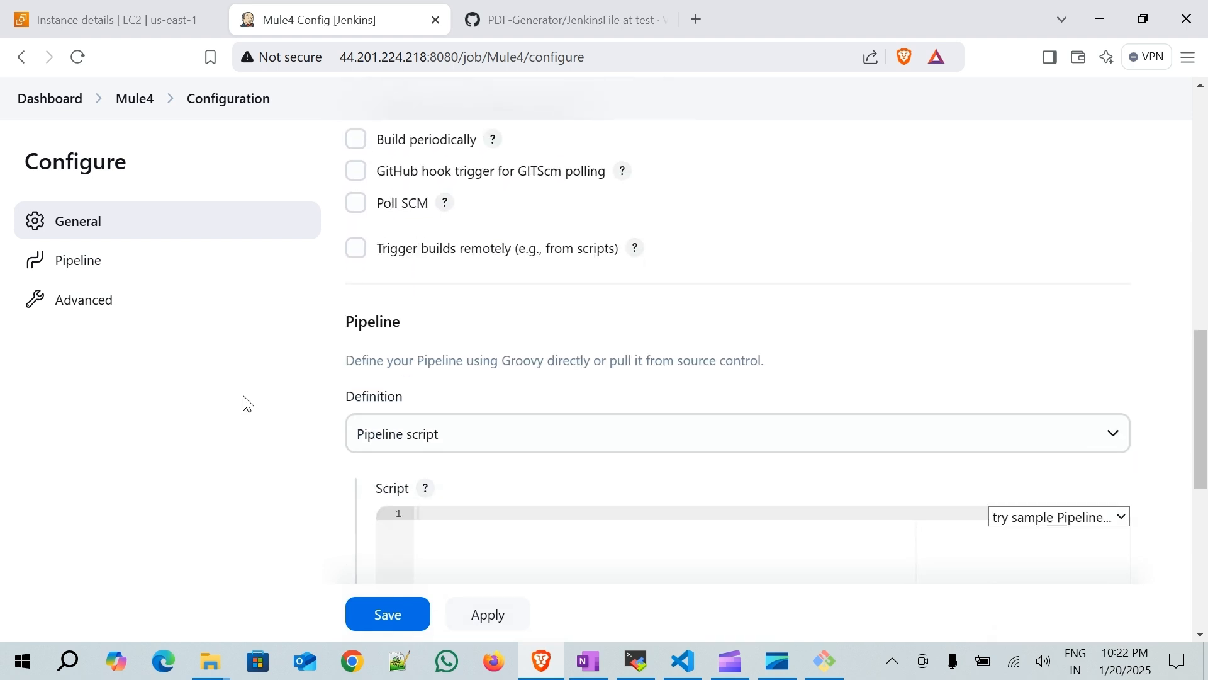
{"action": "scroll", "coordinate": [242, 402], "scroll_direction": "down", "scroll_amount": 1}
{"action": "left_click", "coordinate": [485, 343]}
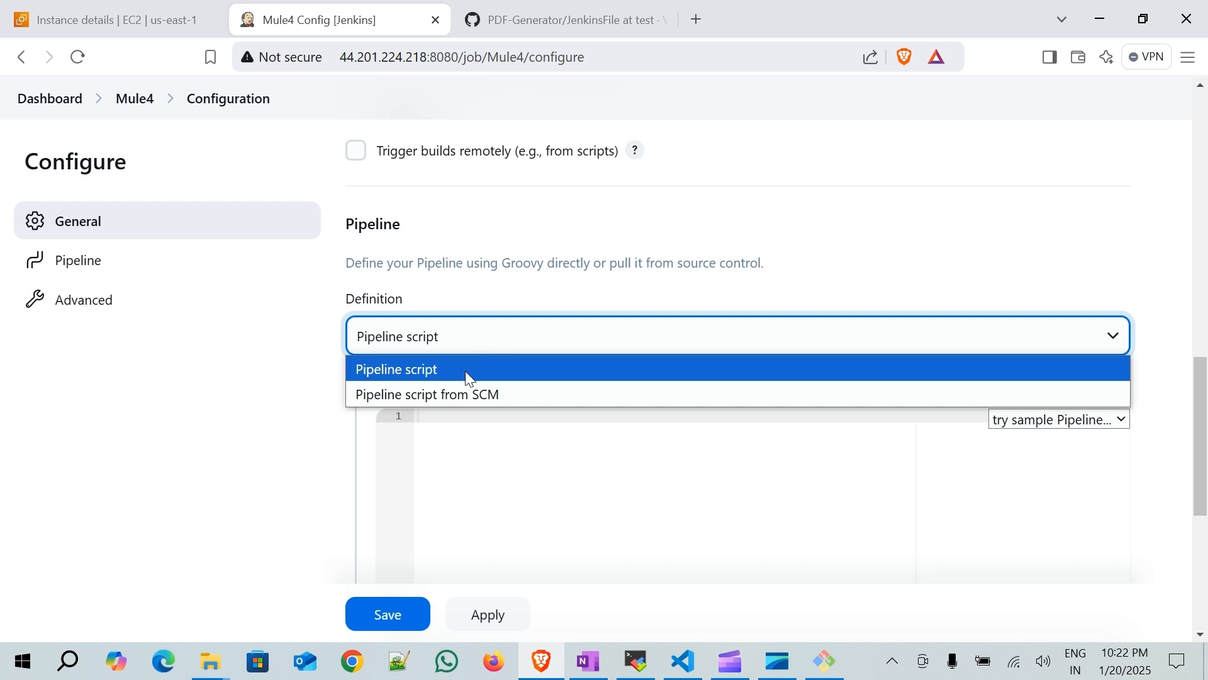
{"action": "left_click", "coordinate": [462, 402]}
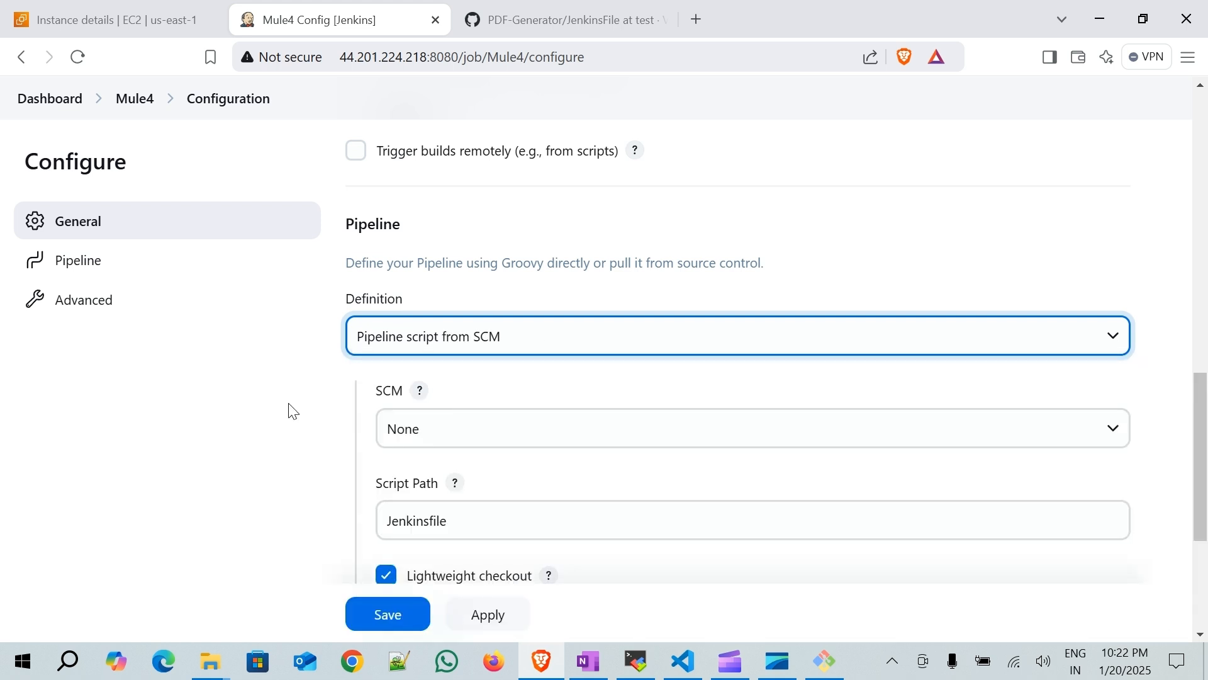
{"action": "scroll", "coordinate": [289, 410], "scroll_direction": "down", "scroll_amount": 1}
{"action": "scroll", "coordinate": [371, 395], "scroll_direction": "down", "scroll_amount": 1}
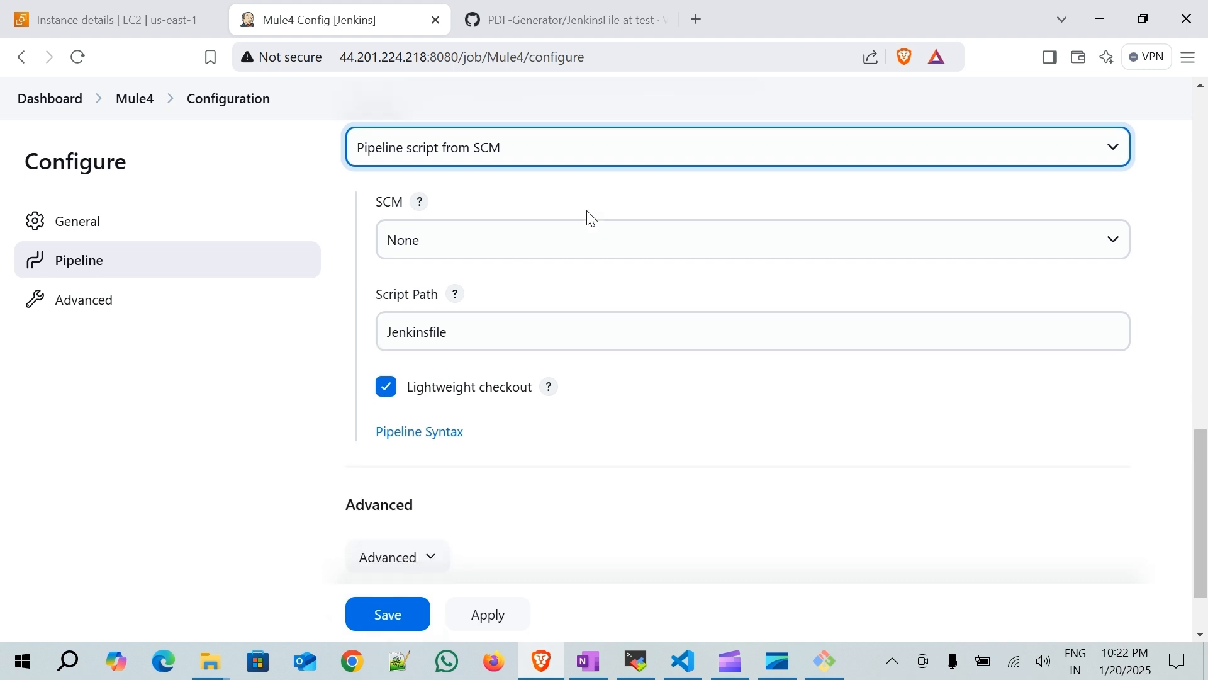
{"action": "left_click", "coordinate": [598, 240]}
{"action": "left_click", "coordinate": [509, 299]}
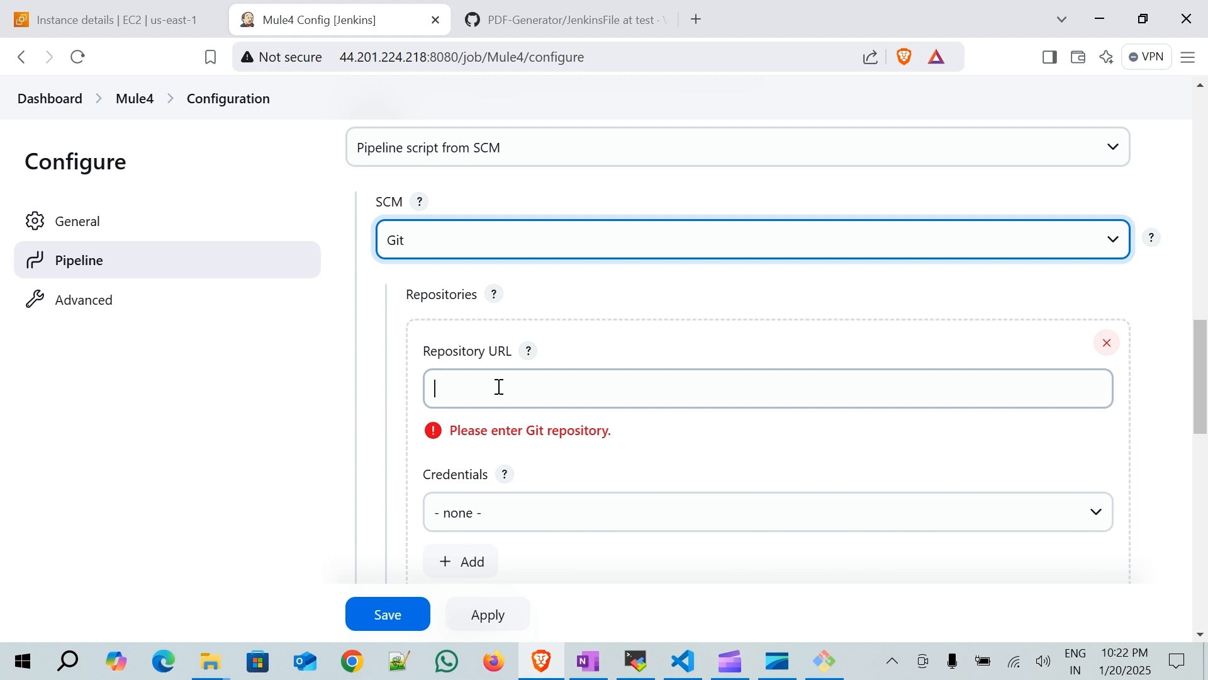
- Open the main page of the PDF-Generator repository on GitHub from the owner's repository list and copy its URL
{"action": "left_click", "coordinate": [499, 386]}
{"action": "left_click", "coordinate": [543, 668]}
{"action": "left_click", "coordinate": [543, 668]}
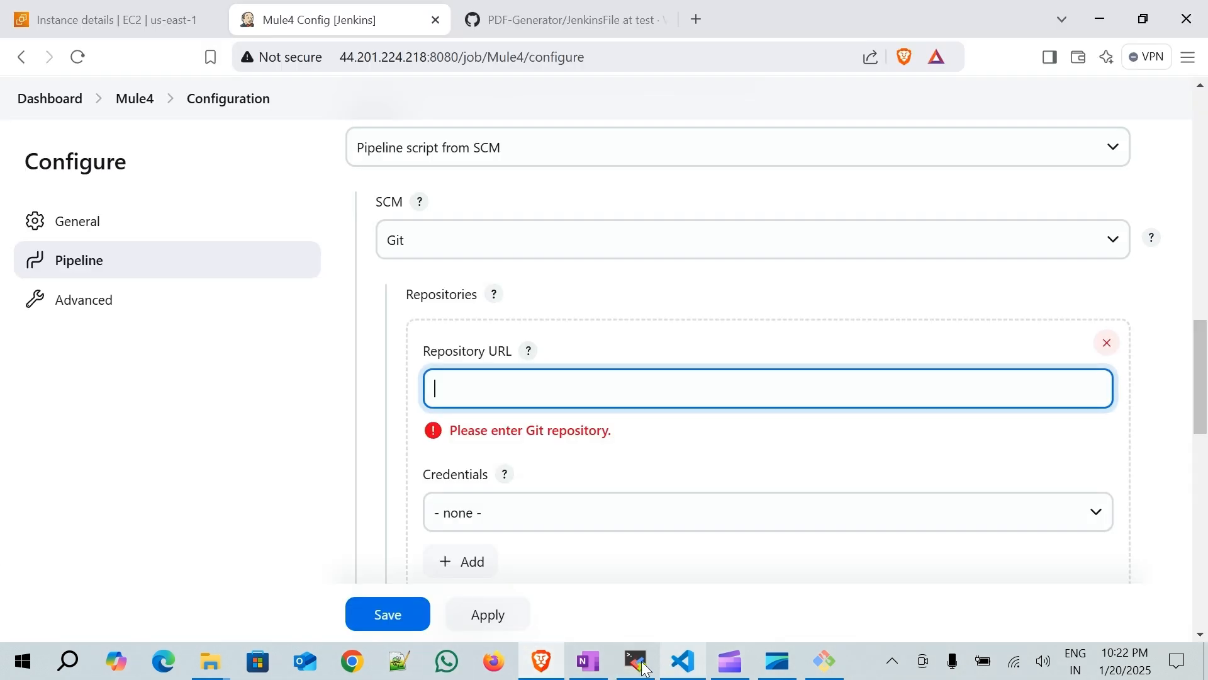
{"action": "left_click", "coordinate": [524, 20]}
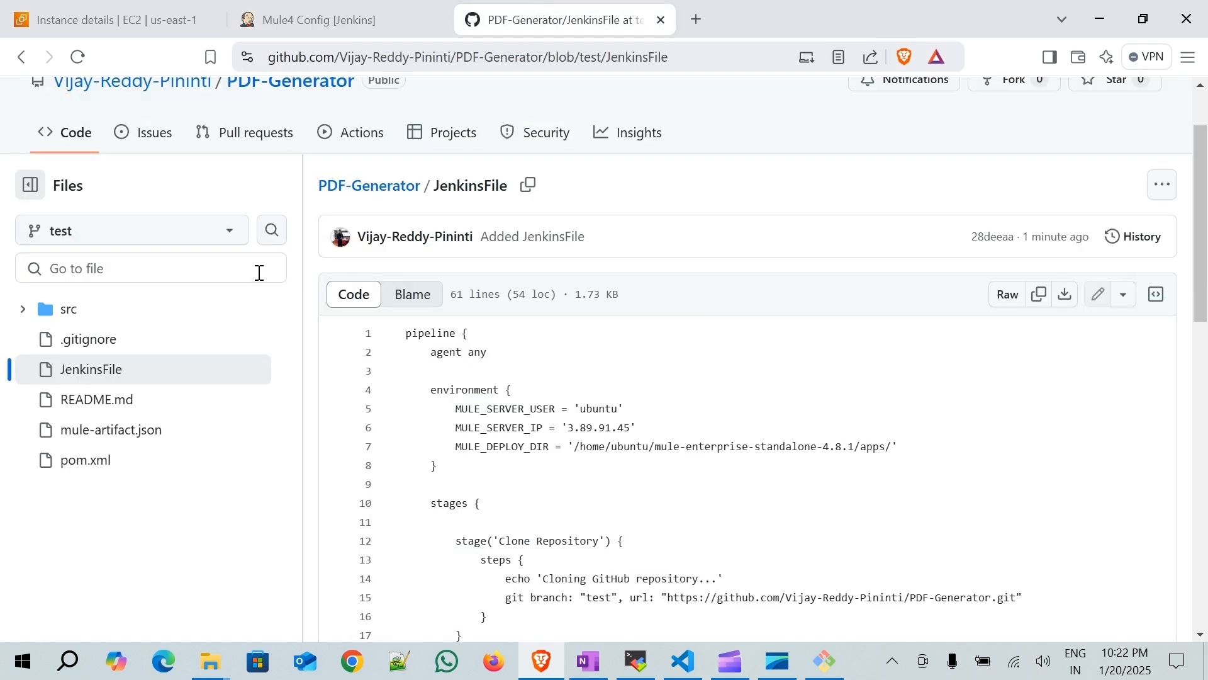
{"action": "scroll", "coordinate": [255, 264], "scroll_direction": "up", "scroll_amount": 2}
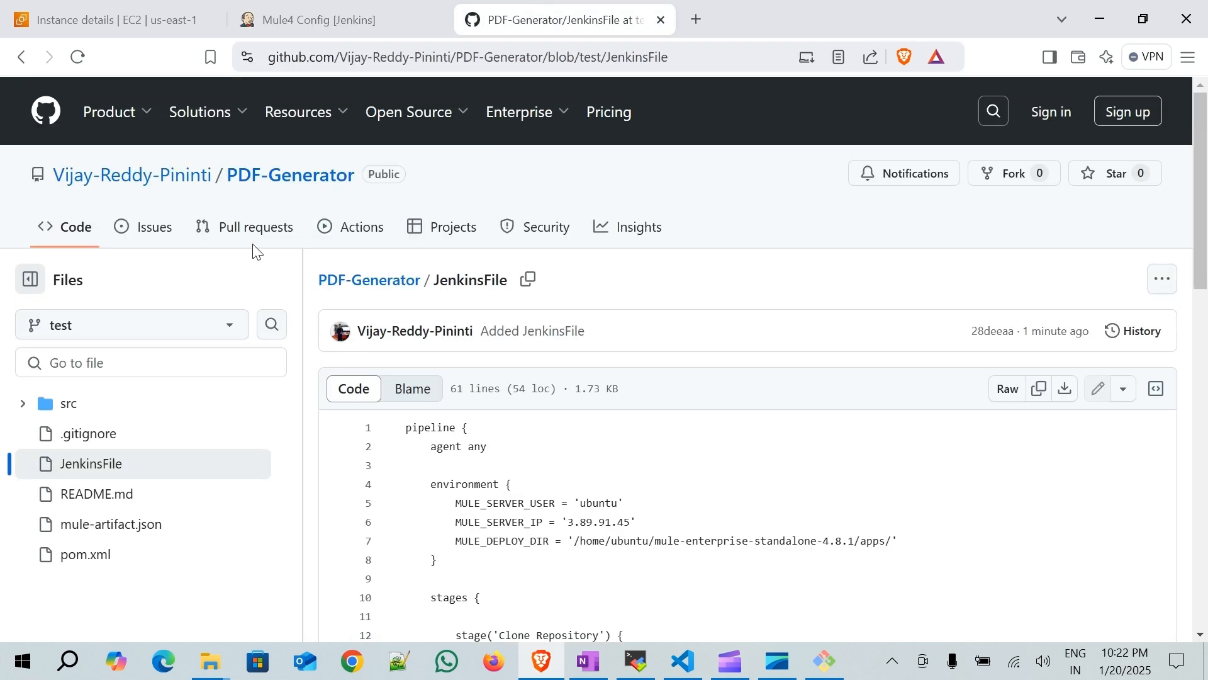
{"action": "left_click", "coordinate": [148, 179]}
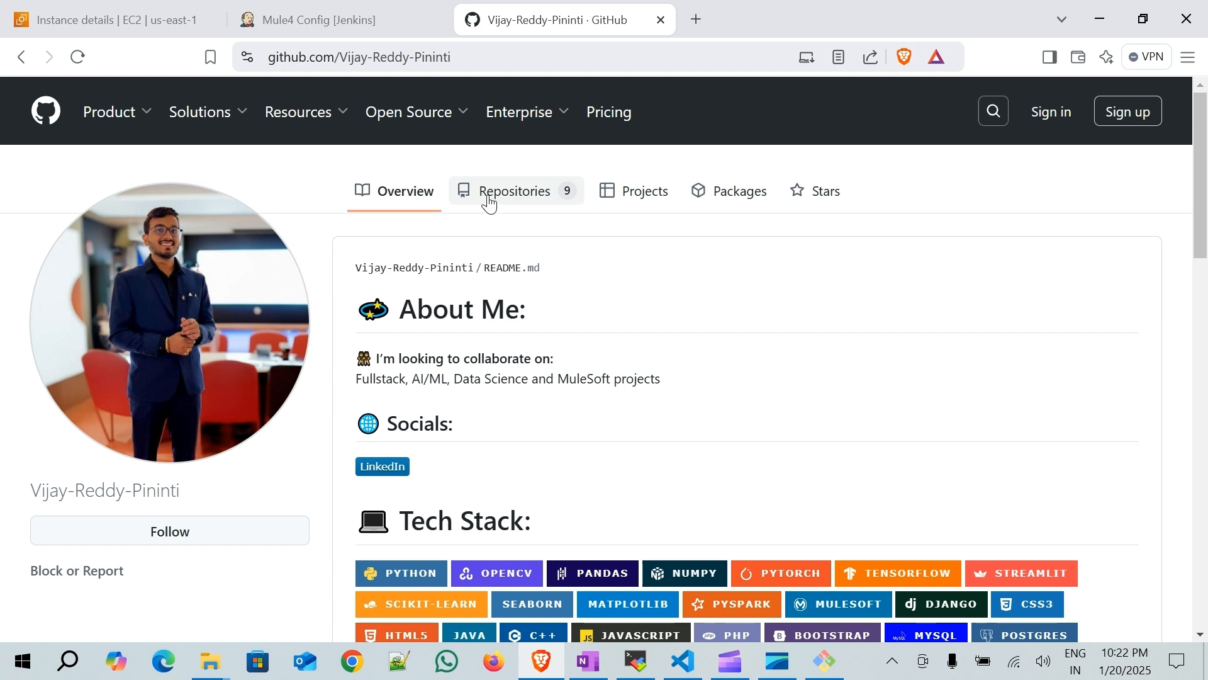
{"action": "left_click", "coordinate": [486, 196]}
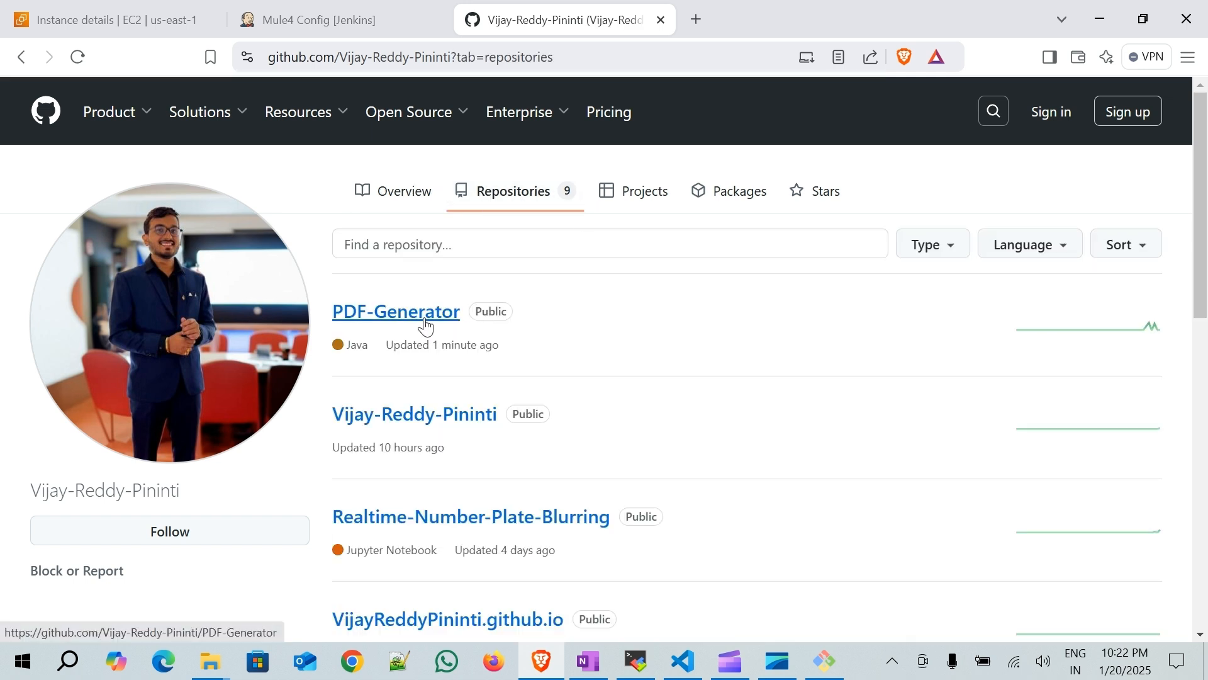
{"action": "left_click", "coordinate": [425, 325]}
{"action": "left_click", "coordinate": [611, 63]}
{"action": "key", "text": "ctrl+c"}
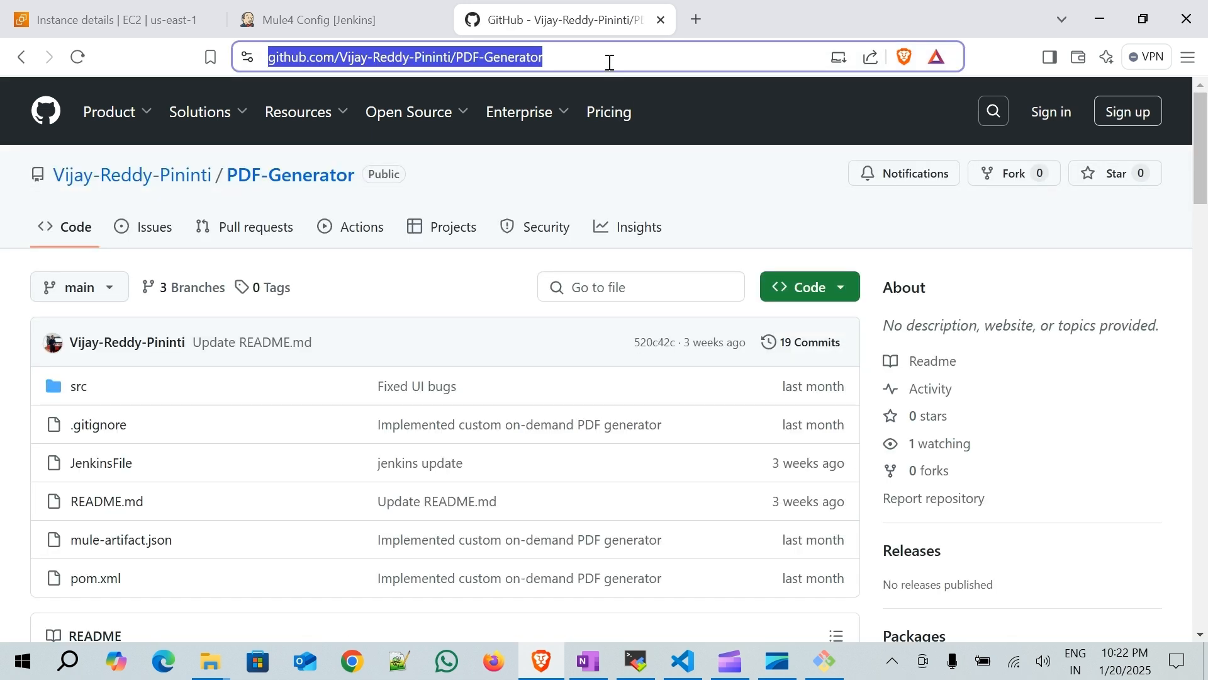
- Paste the copied PDF-Generator GitHub address as the Git repository URL in the Mule4 job configuration
{"action": "left_click", "coordinate": [345, 29]}
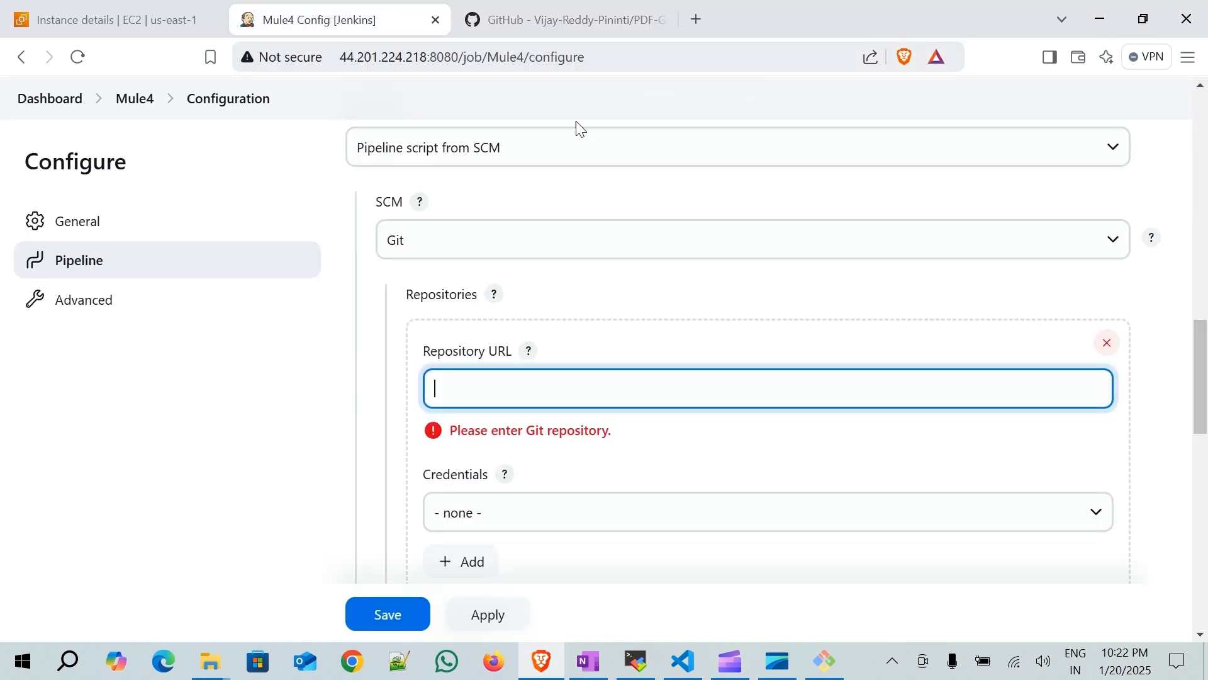
{"action": "key", "text": "ctrl+v"}
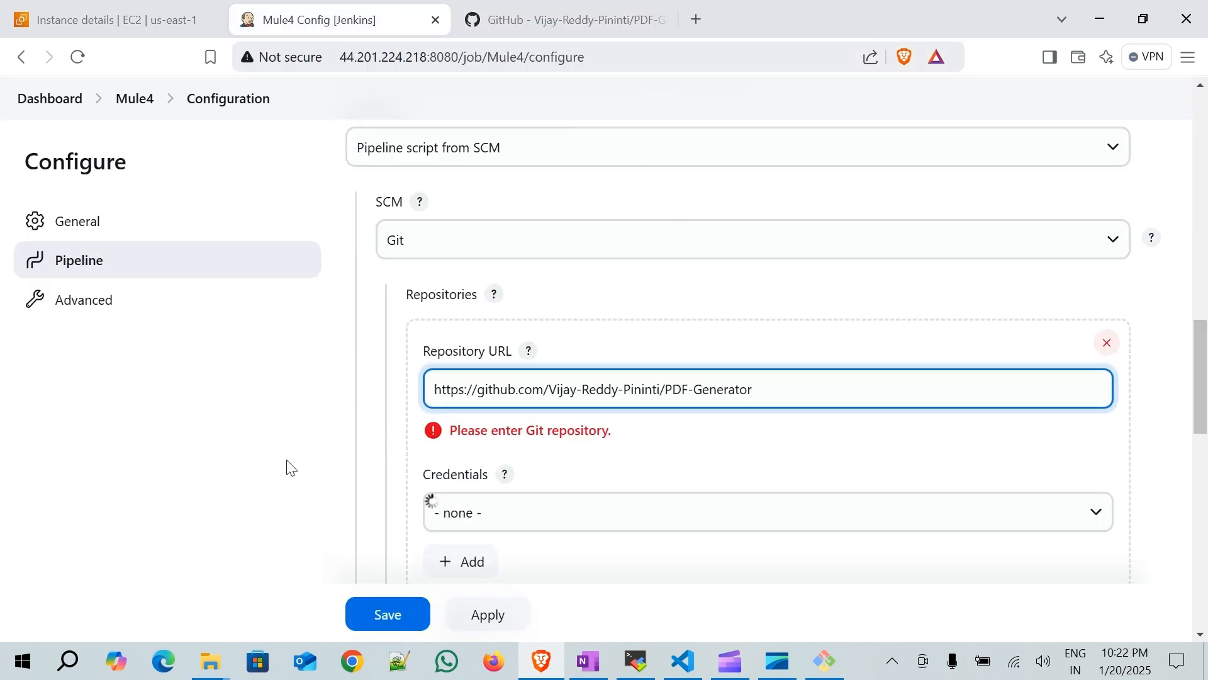
{"action": "left_click", "coordinate": [289, 464]}
{"action": "scroll", "coordinate": [313, 434], "scroll_direction": "down", "scroll_amount": 2}
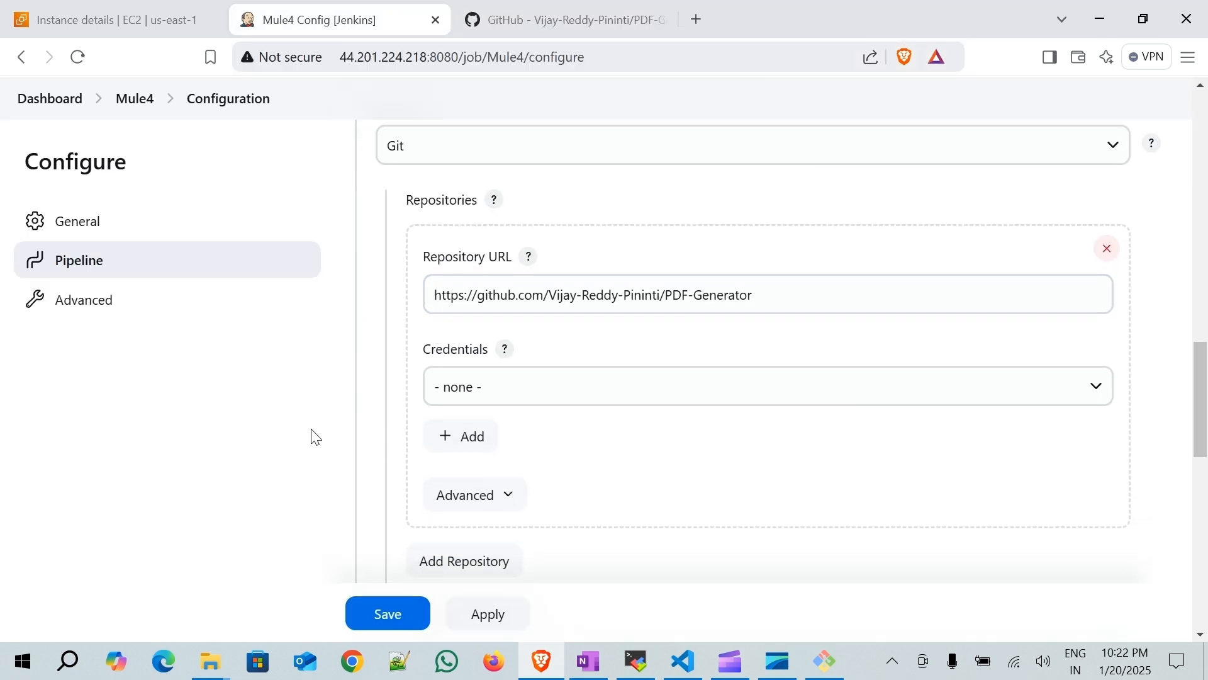
- Check the PDF-Generator repository's visibility on GitHub and return to the credentials setting of the Mule4 job
{"action": "left_click", "coordinate": [545, 26]}
{"action": "left_click", "coordinate": [377, 20]}
{"action": "left_click", "coordinate": [553, 21]}
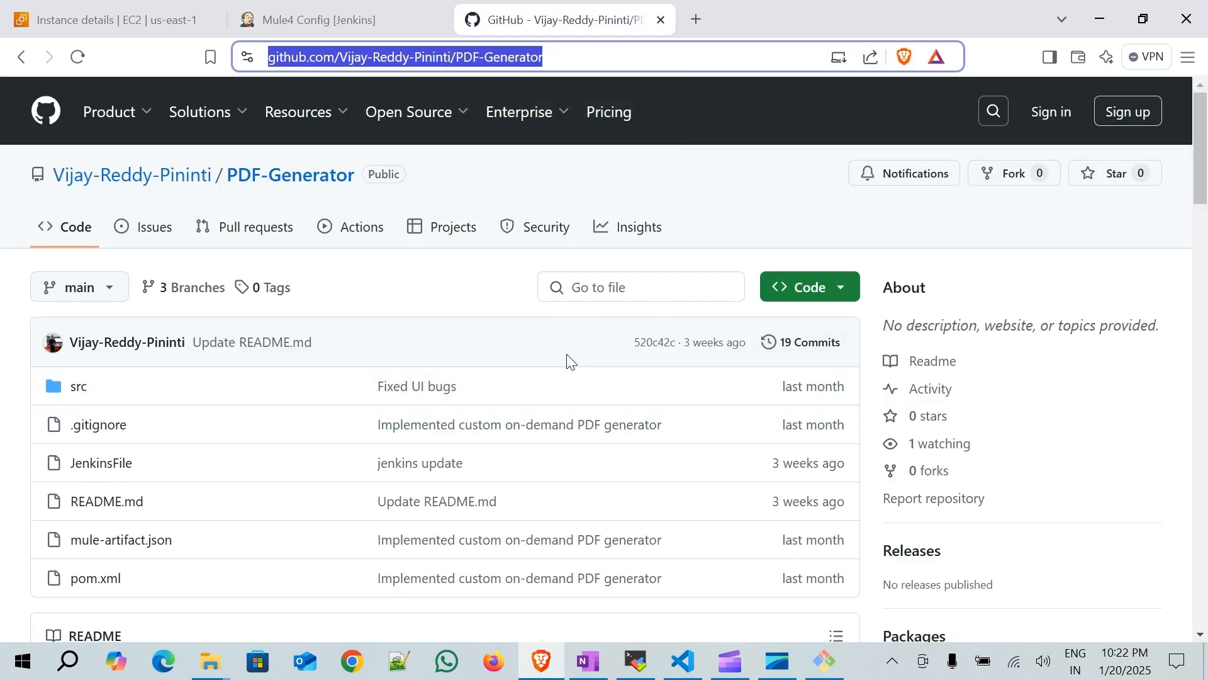
{"action": "left_click", "coordinate": [357, 24]}
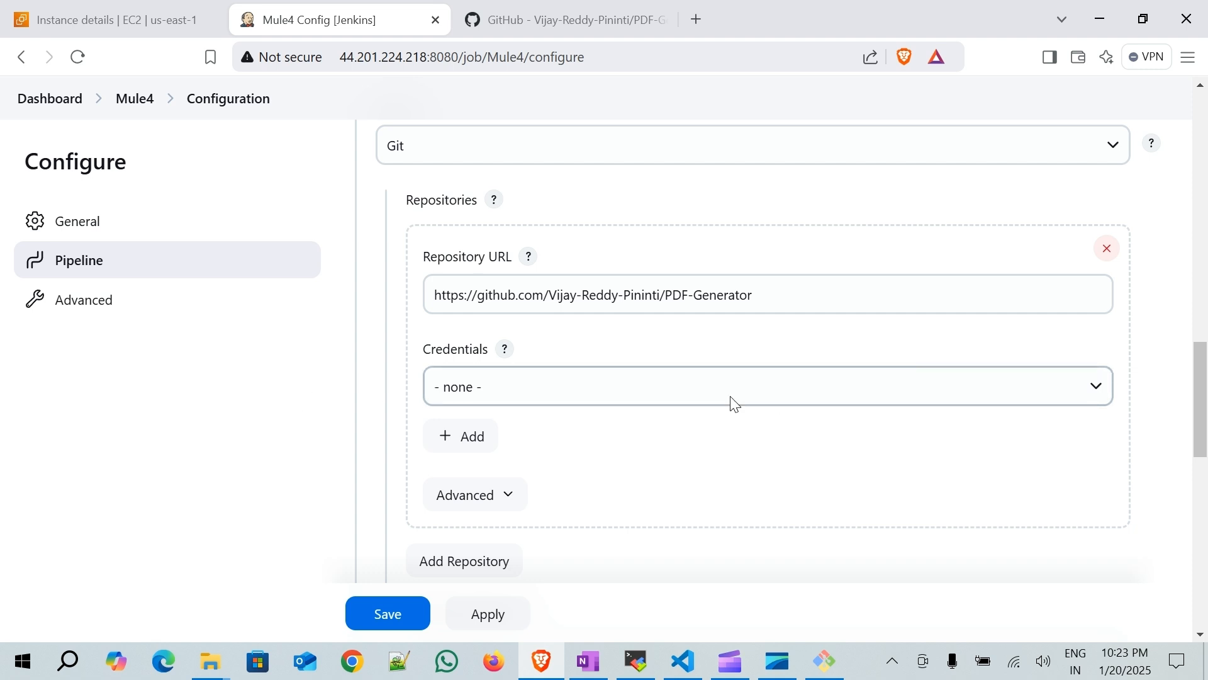
- Set the branch specifier under Branches to build to test
{"action": "scroll", "coordinate": [314, 421], "scroll_direction": "down", "scroll_amount": 3}
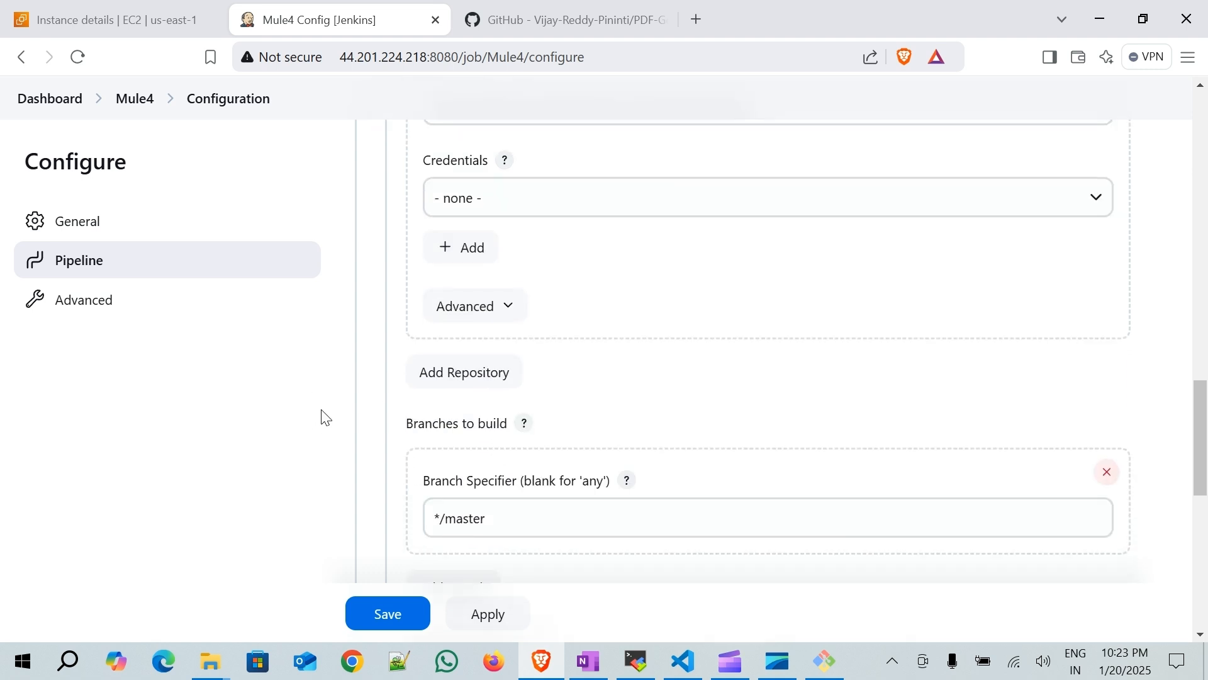
{"action": "scroll", "coordinate": [325, 417], "scroll_direction": "down", "scroll_amount": 3}
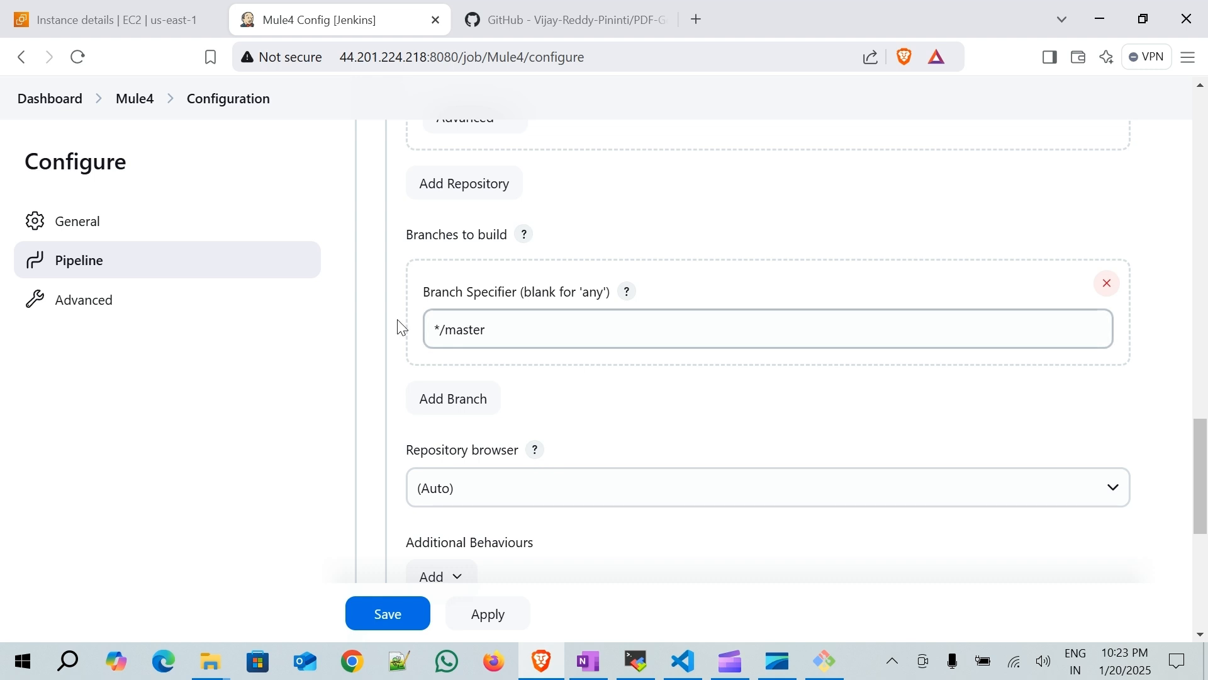
{"action": "left_click", "coordinate": [550, 331]}
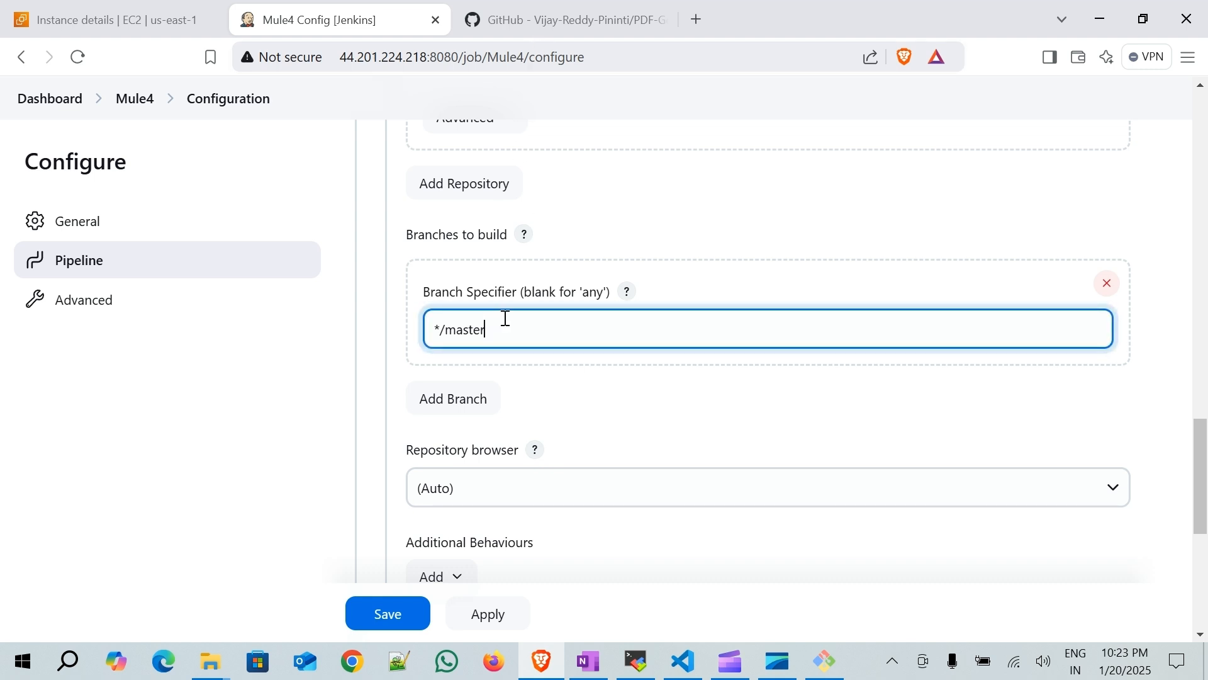
{"action": "left_click_drag", "start_coordinate": [505, 318], "coordinate": [378, 339]}
{"action": "type", "text": "t"}
{"action": "scroll", "coordinate": [380, 337], "scroll_direction": "down", "scroll_amount": 3}
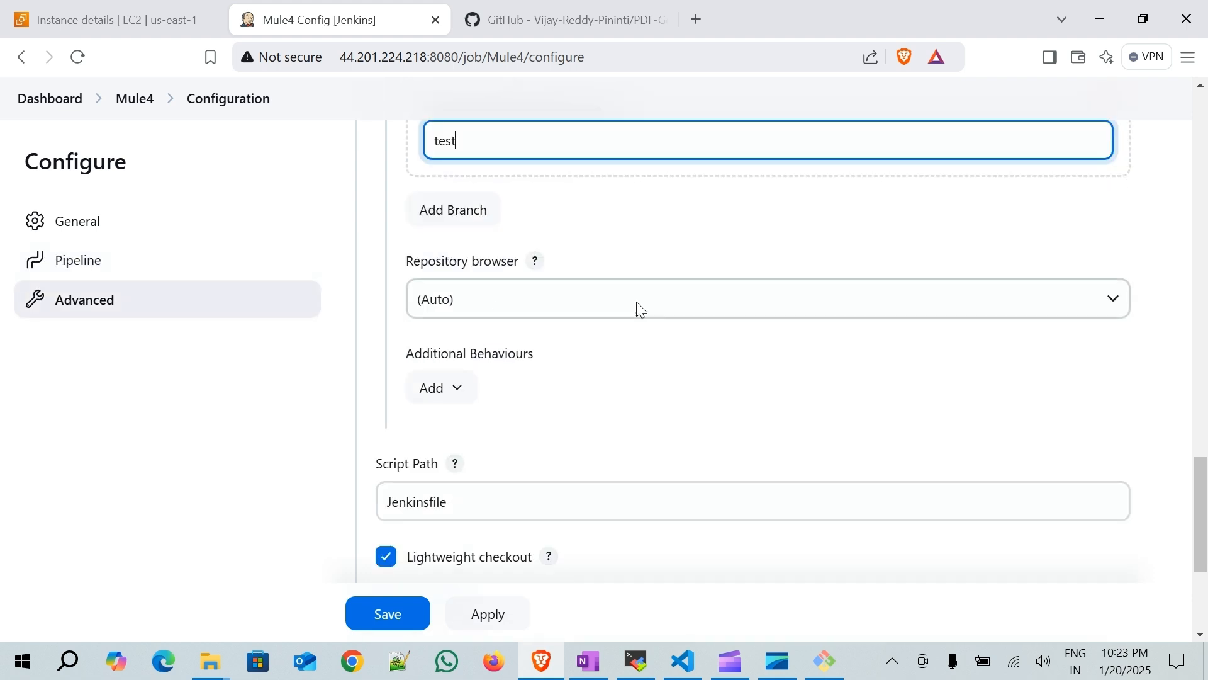
{"action": "scroll", "coordinate": [219, 437], "scroll_direction": "down", "scroll_amount": 2}
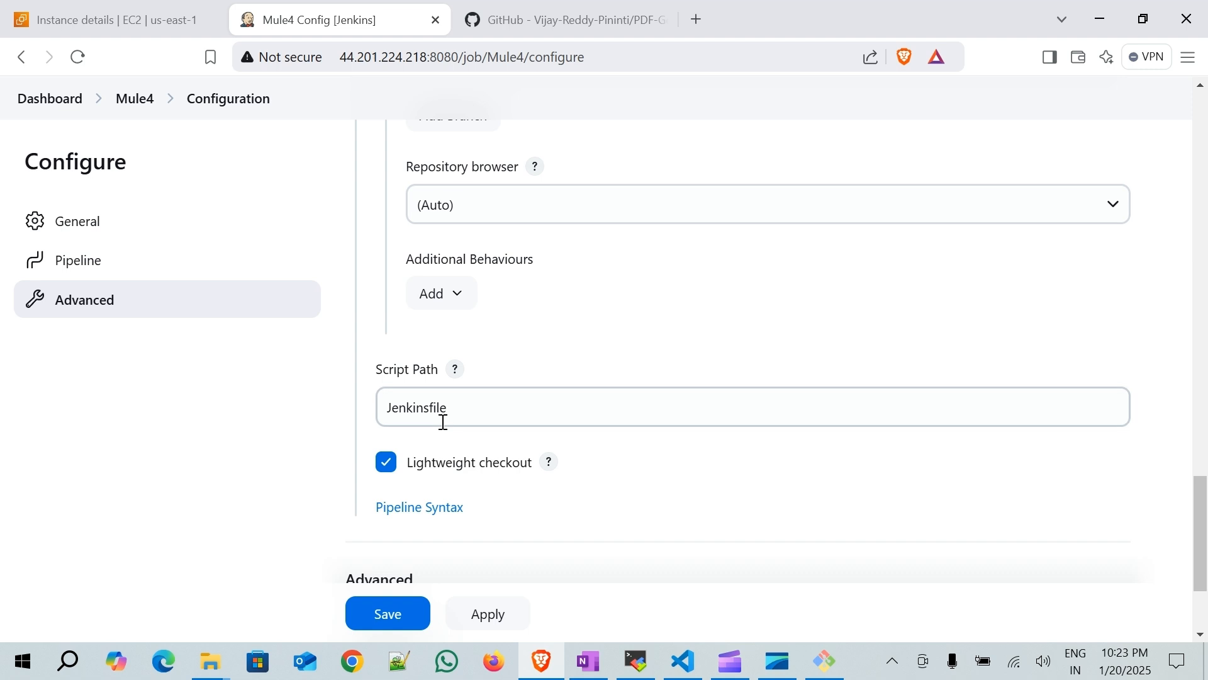
- Check the pipeline file's name in the PDF-Generator repository, set the Script Path to JenkinsFile, and save the Mule4 job configuration
{"action": "left_click", "coordinate": [571, 23]}
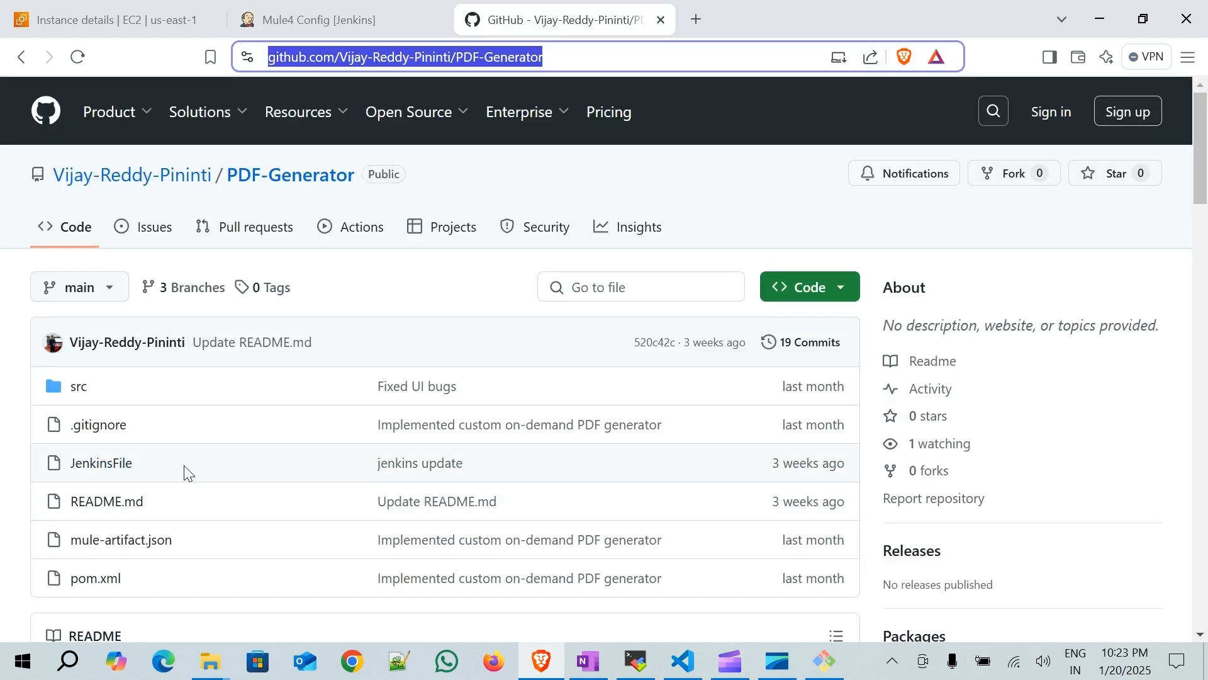
{"action": "scroll", "coordinate": [181, 473], "scroll_direction": "down", "scroll_amount": 1}
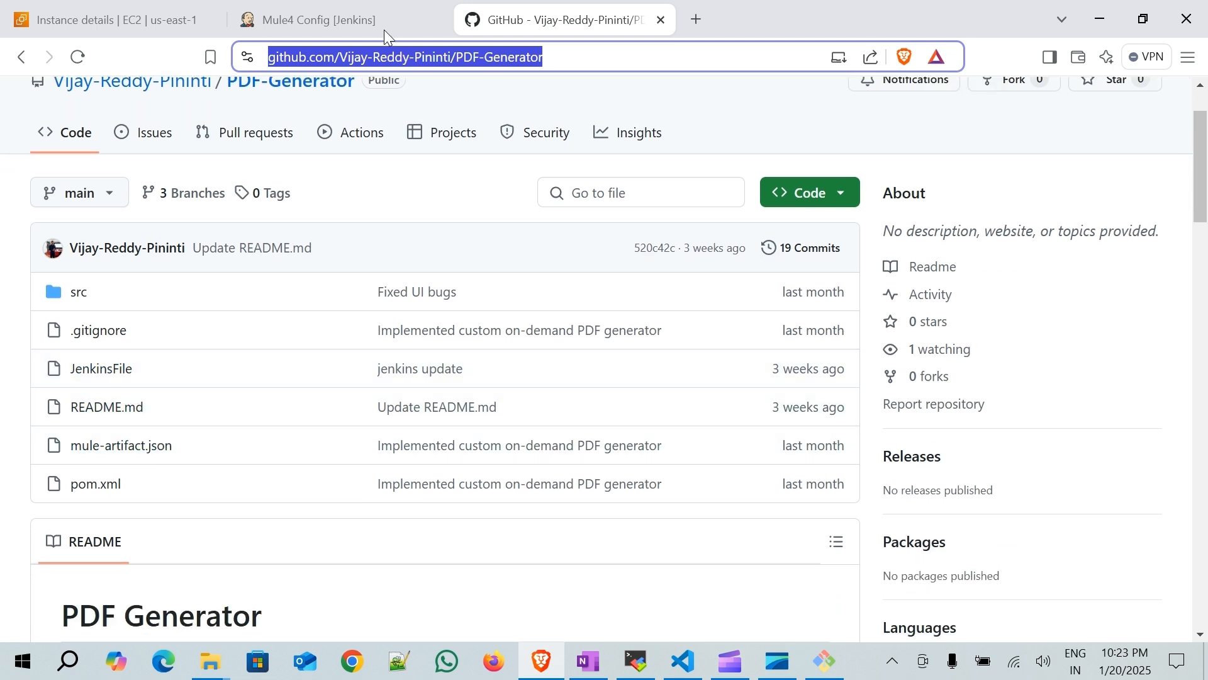
{"action": "left_click", "coordinate": [355, 10]}
{"action": "left_click", "coordinate": [430, 406]}
{"action": "left_click", "coordinate": [433, 408]}
{"action": "key", "text": "BackSpace"}
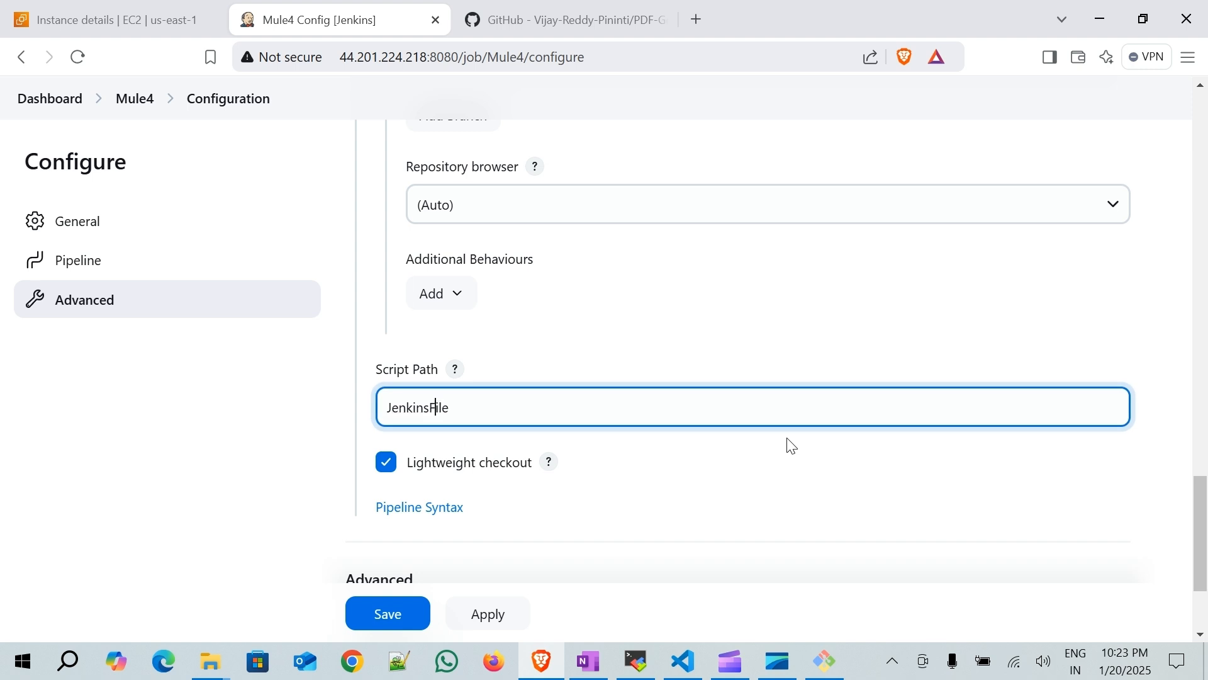
{"action": "type", "text": "F"}
{"action": "left_click", "coordinate": [267, 483]}
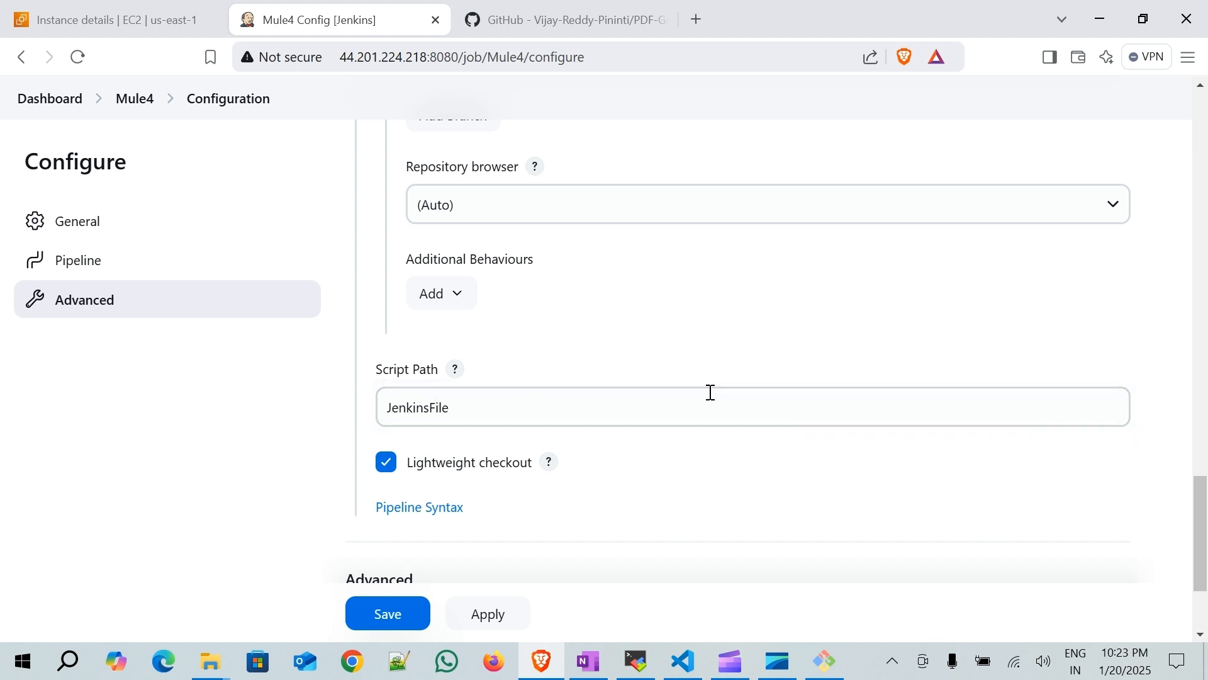
{"action": "scroll", "coordinate": [221, 440], "scroll_direction": "down", "scroll_amount": 3}
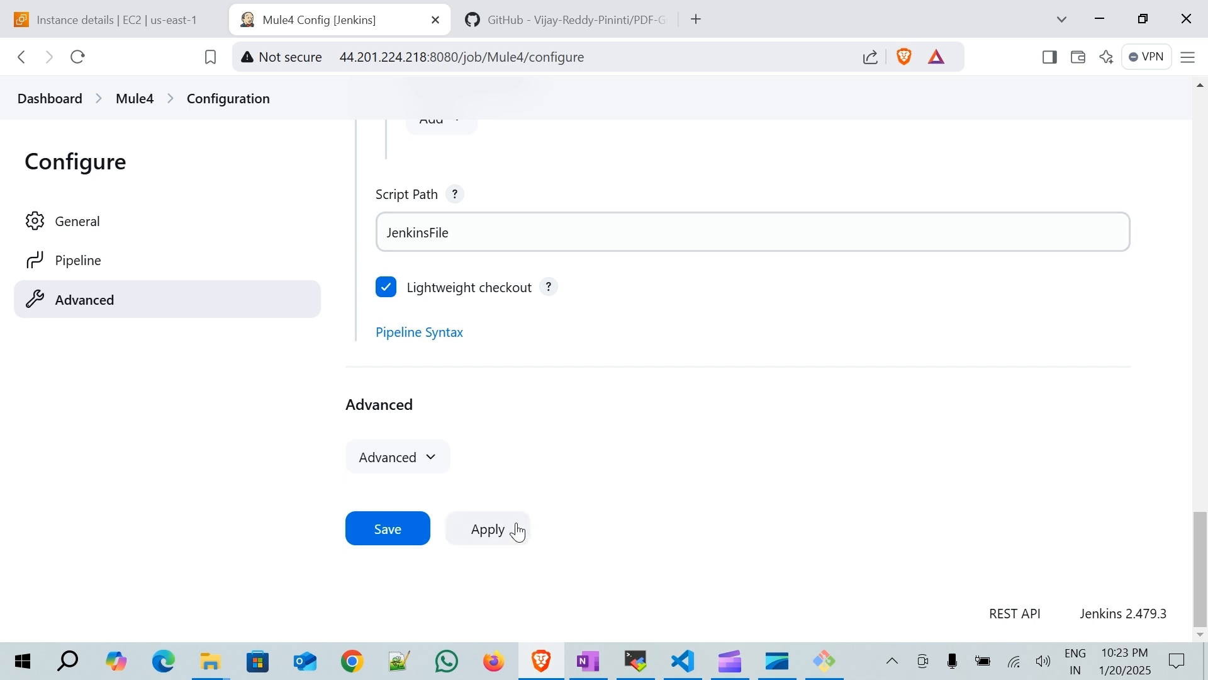
{"action": "left_click", "coordinate": [392, 534]}
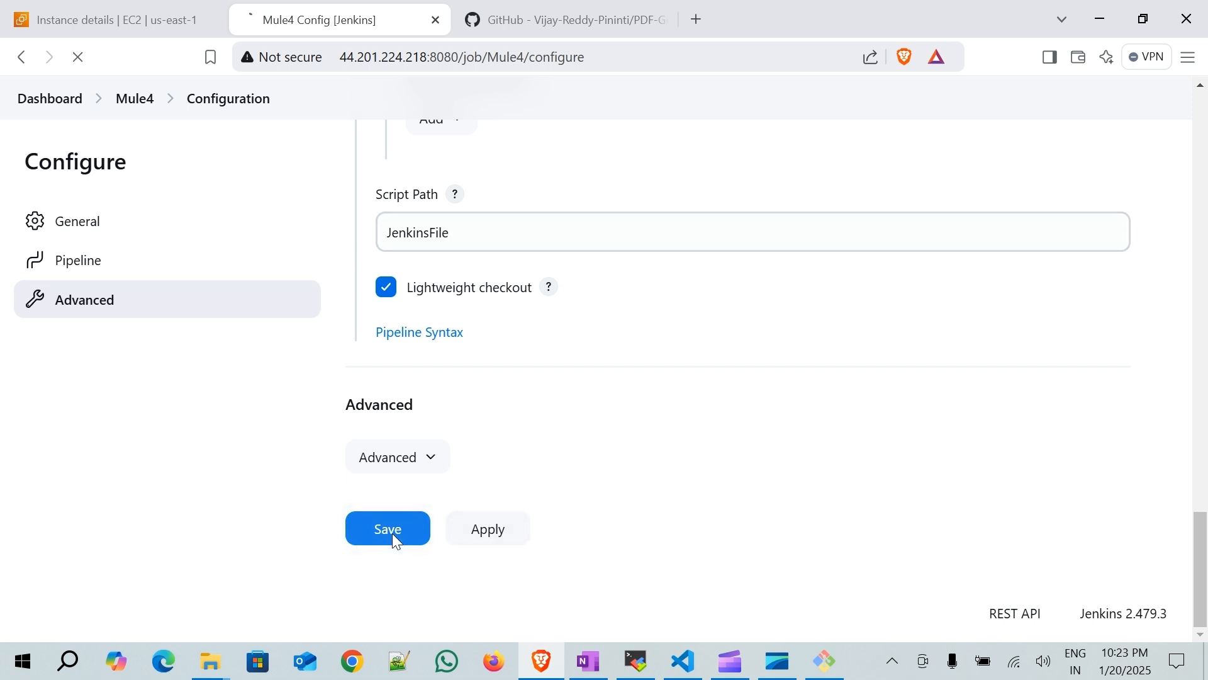
- Start the first build of the Mule4 pipeline job
{"action": "scroll", "coordinate": [639, 480], "scroll_direction": "down", "scroll_amount": 3}
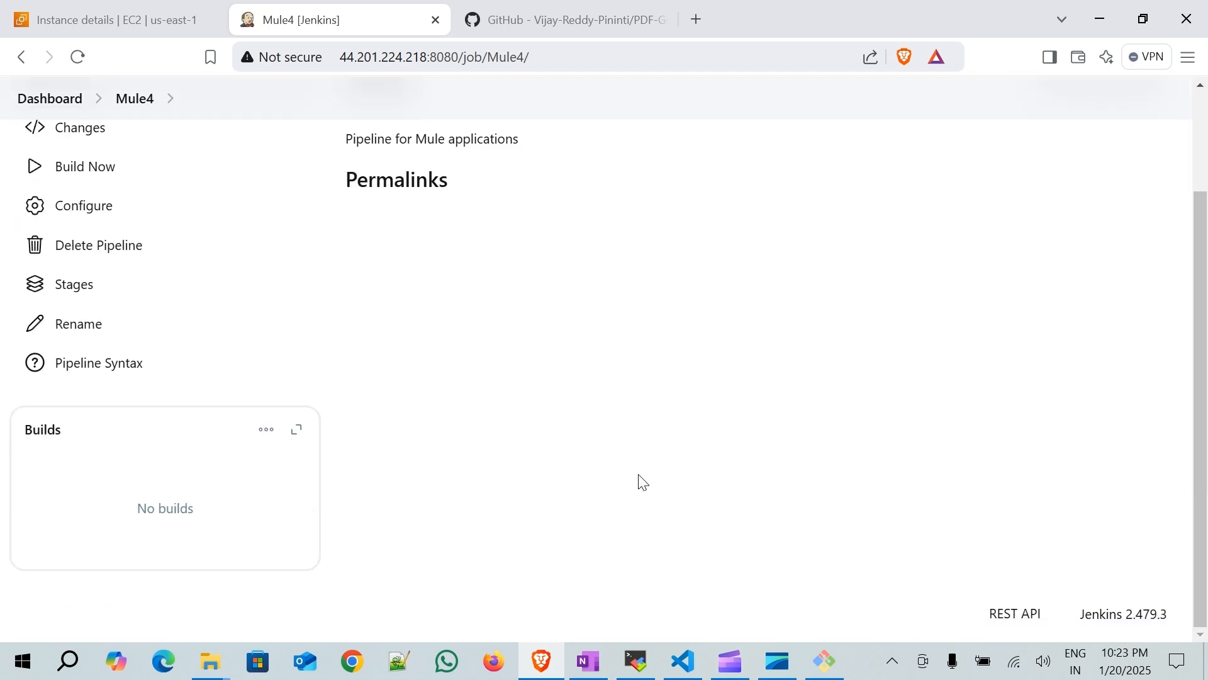
{"action": "scroll", "coordinate": [641, 482], "scroll_direction": "up", "scroll_amount": 2}
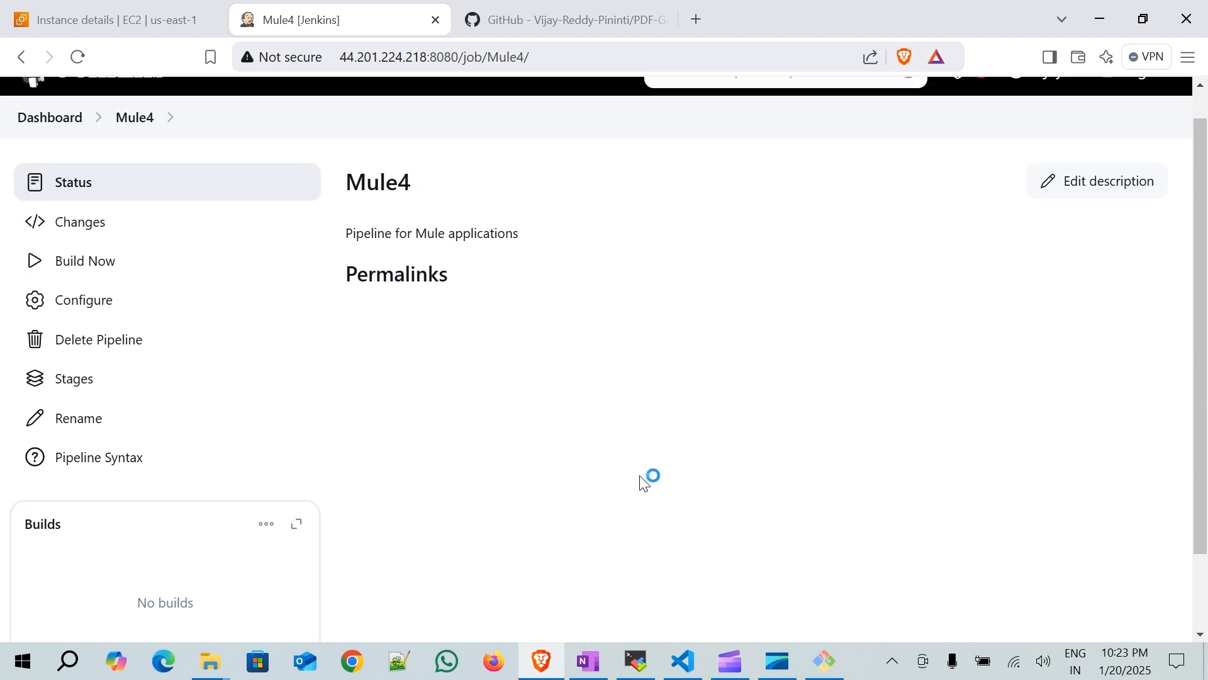
{"action": "left_click", "coordinate": [102, 277]}
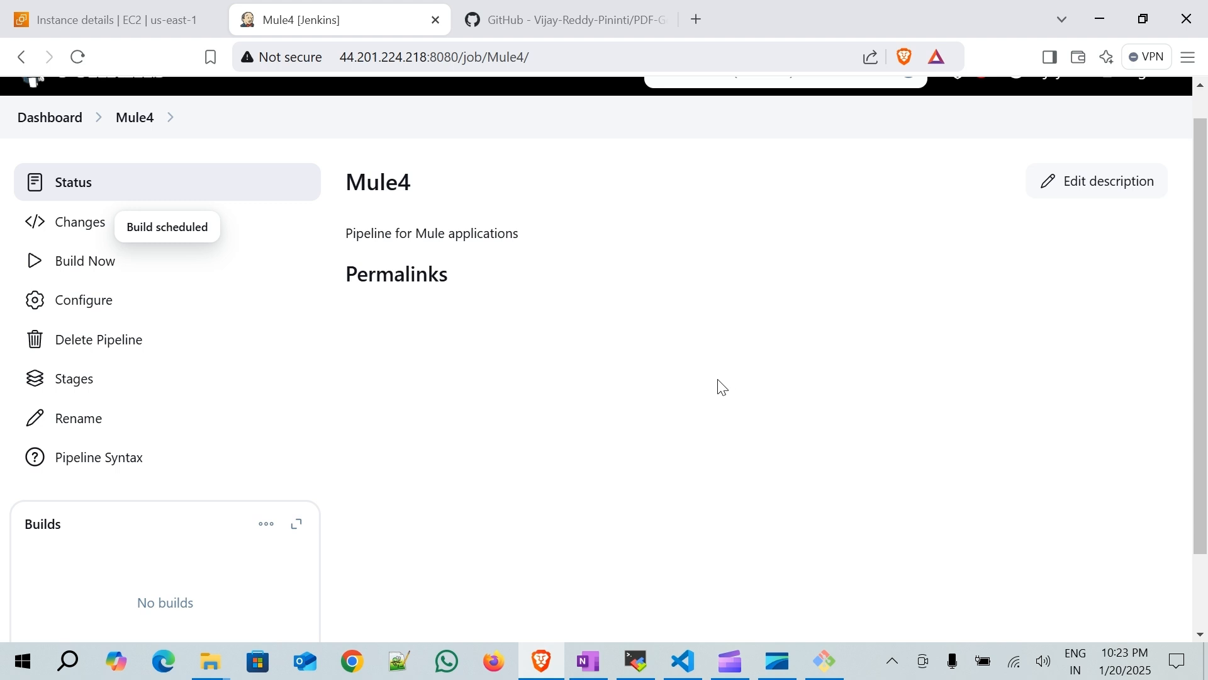
- Open the console output of build #1 and examine its Git checkout, Build Application, and deployment stages for the cause of failure
{"action": "scroll", "coordinate": [723, 388], "scroll_direction": "down", "scroll_amount": 2}
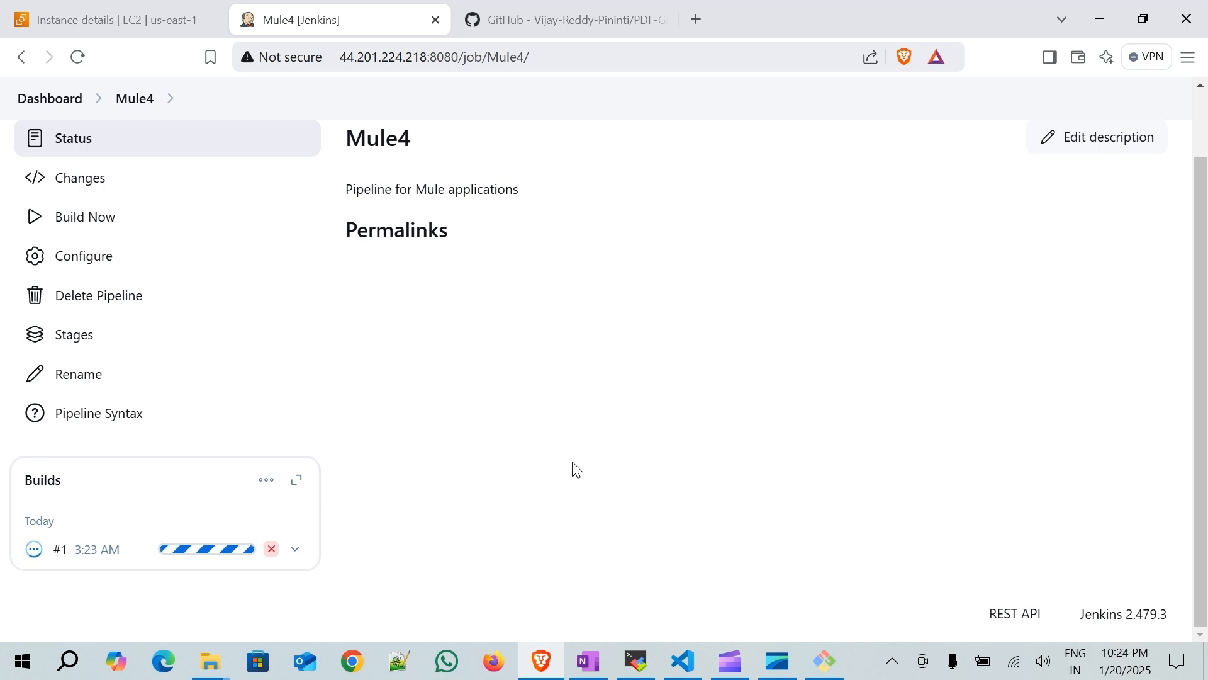
{"action": "left_click", "coordinate": [294, 551]}
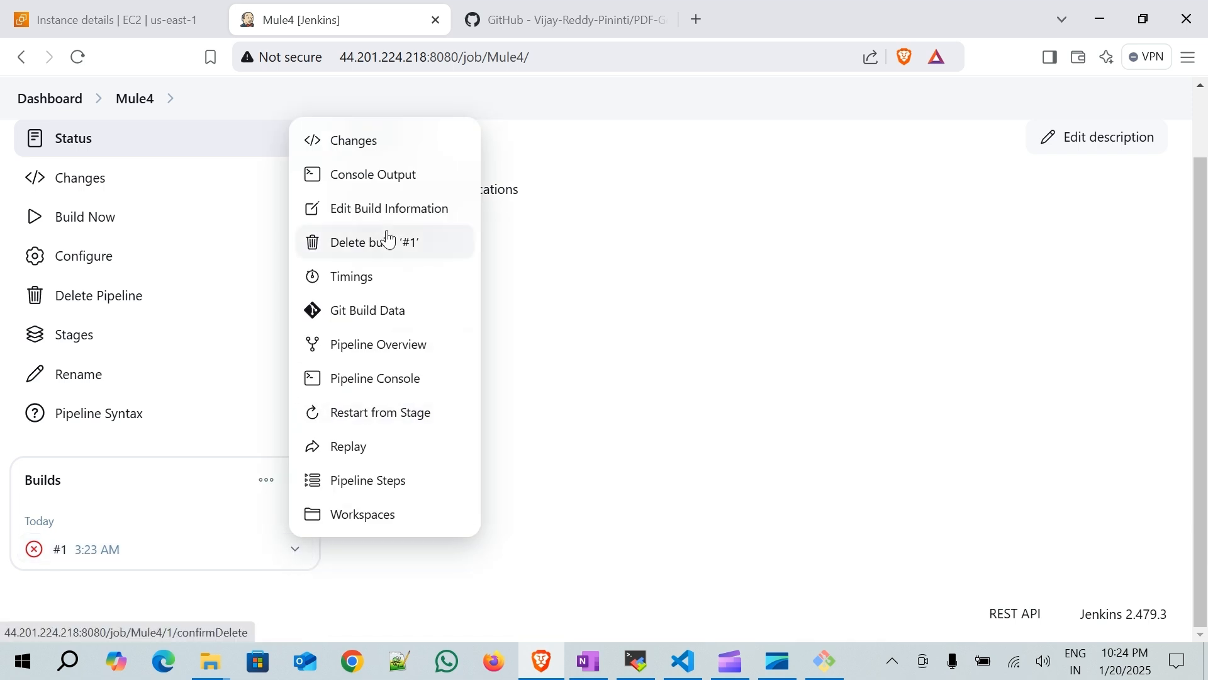
{"action": "left_click", "coordinate": [391, 177]}
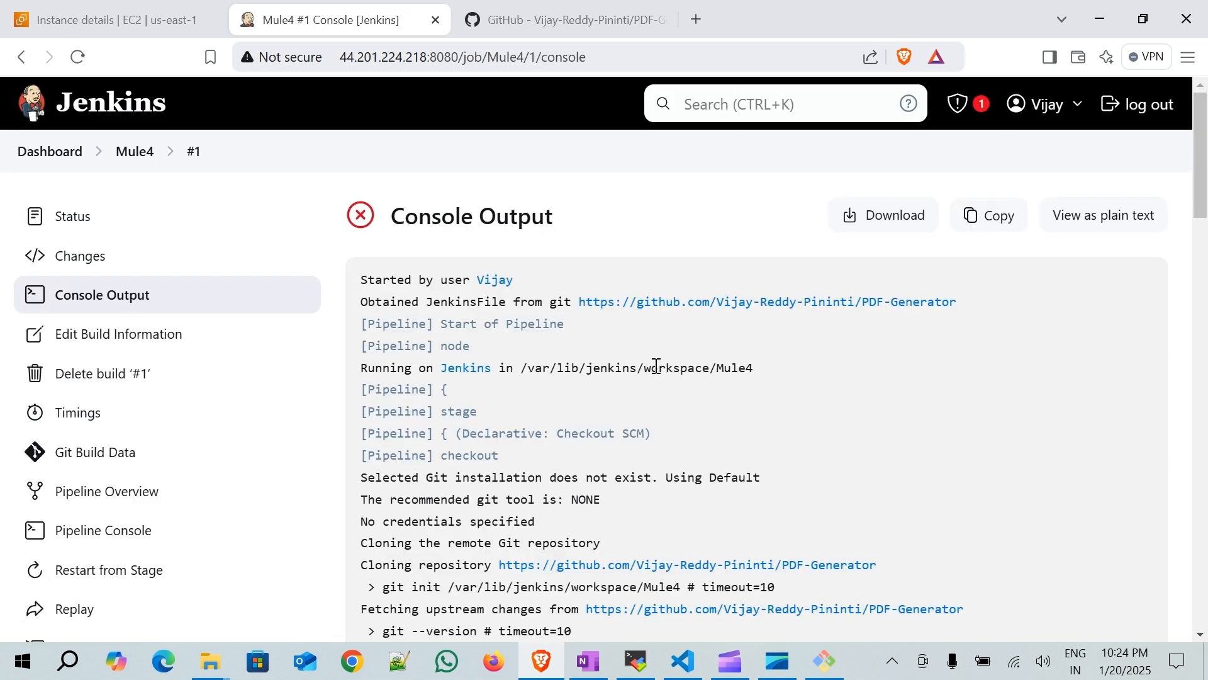
{"action": "scroll", "coordinate": [626, 393], "scroll_direction": "down", "scroll_amount": 5}
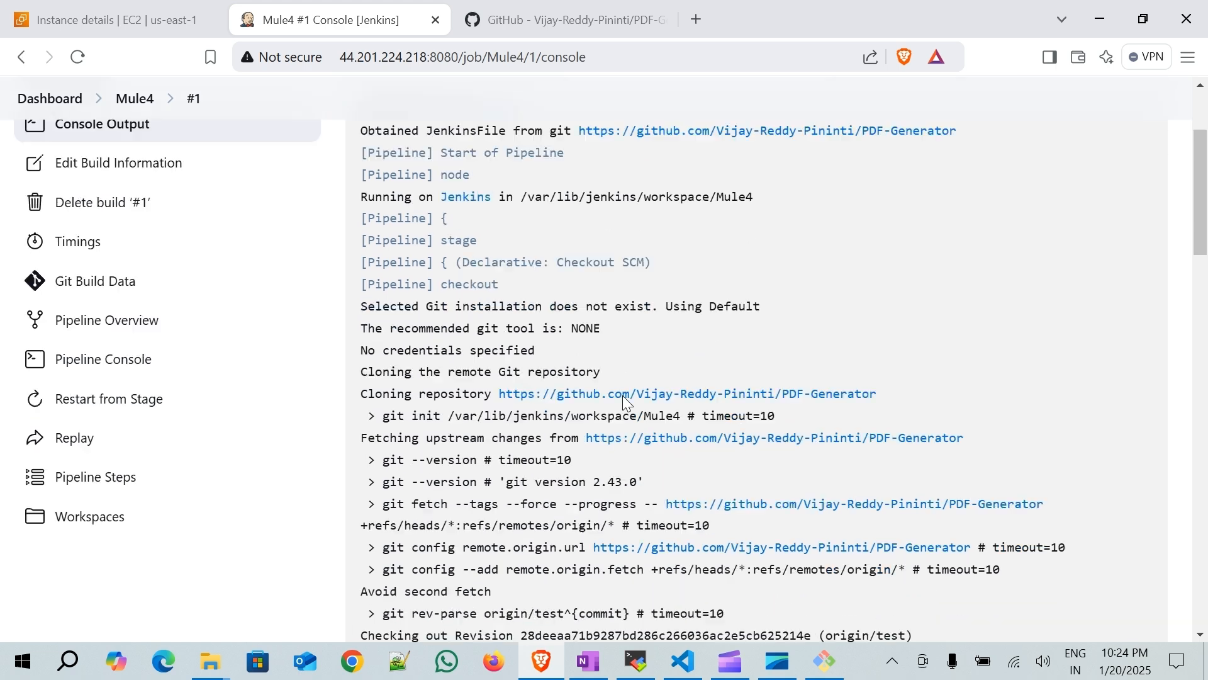
{"action": "scroll", "coordinate": [624, 396], "scroll_direction": "down", "scroll_amount": 4}
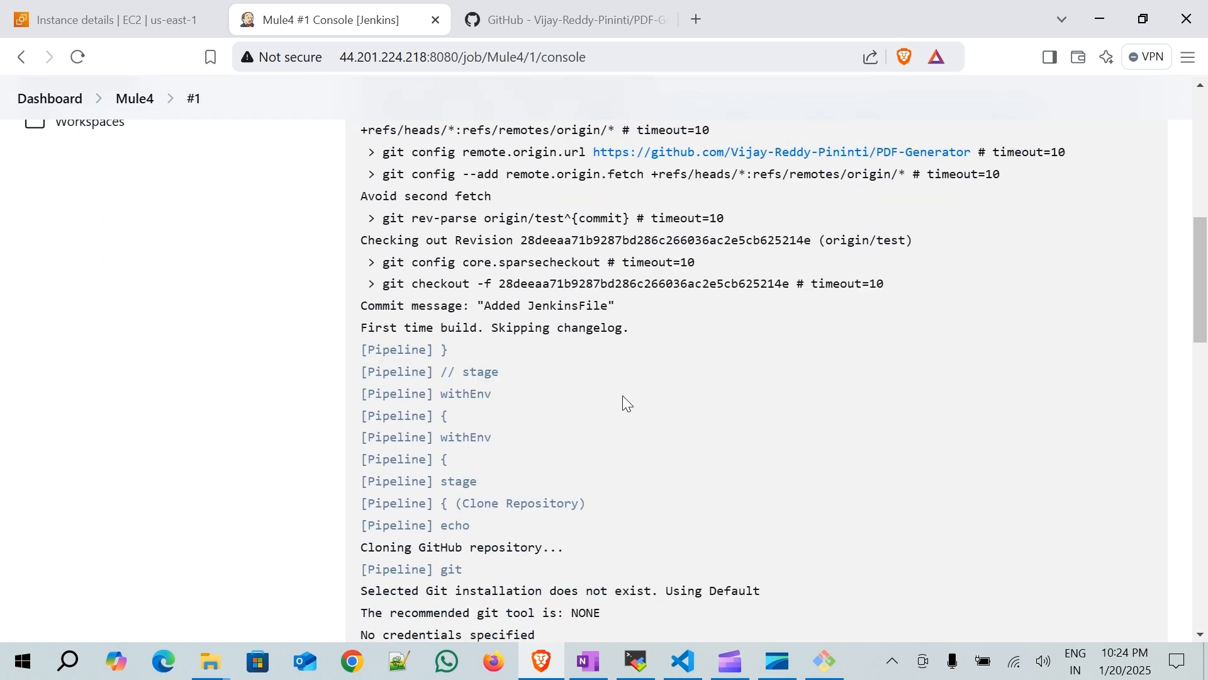
{"action": "scroll", "coordinate": [623, 399], "scroll_direction": "down", "scroll_amount": 1}
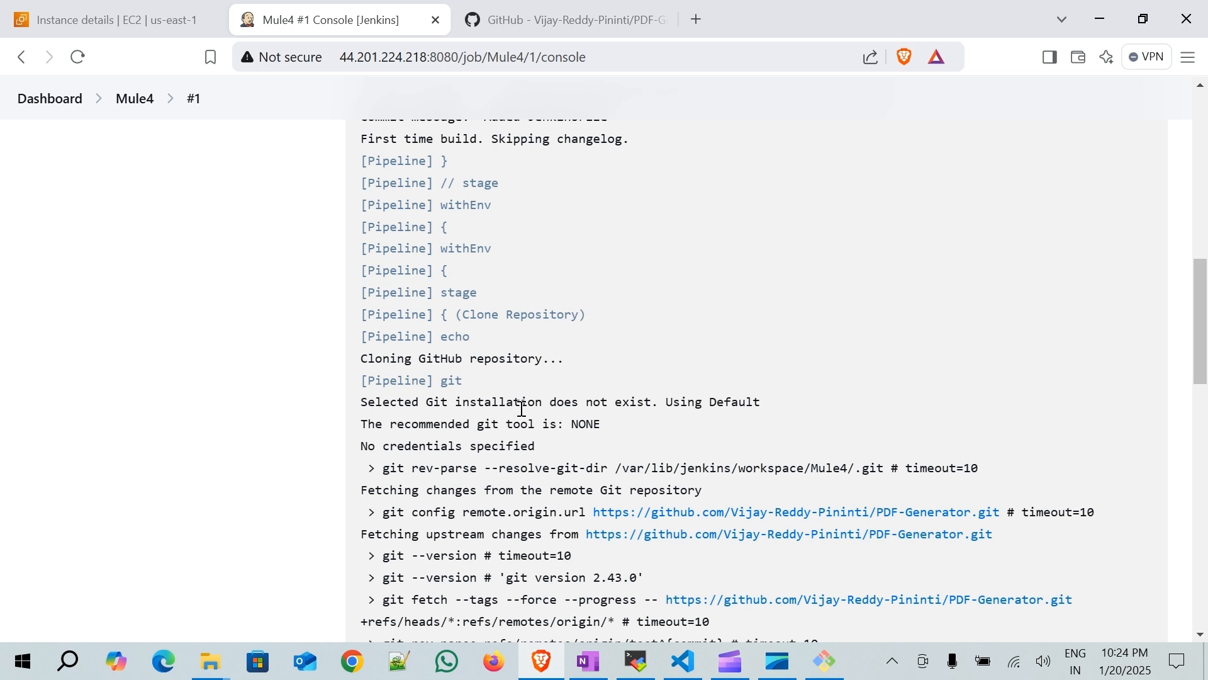
{"action": "scroll", "coordinate": [668, 401], "scroll_direction": "down", "scroll_amount": 1}
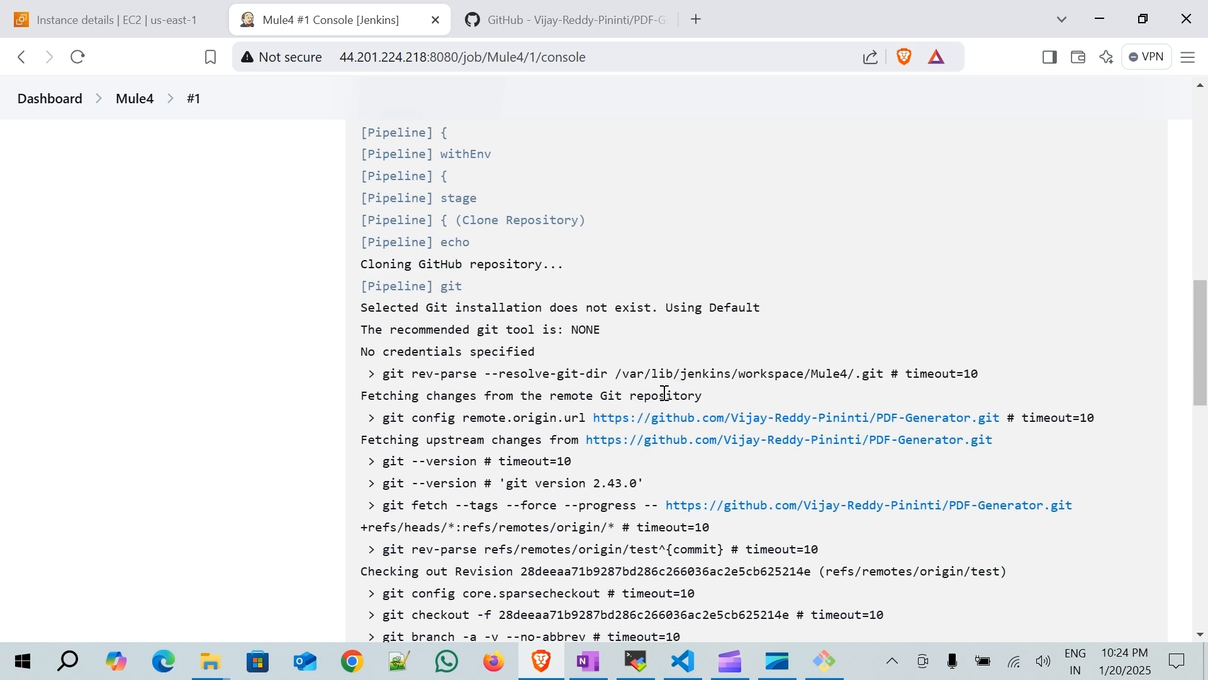
{"action": "scroll", "coordinate": [666, 392], "scroll_direction": "down", "scroll_amount": 1}
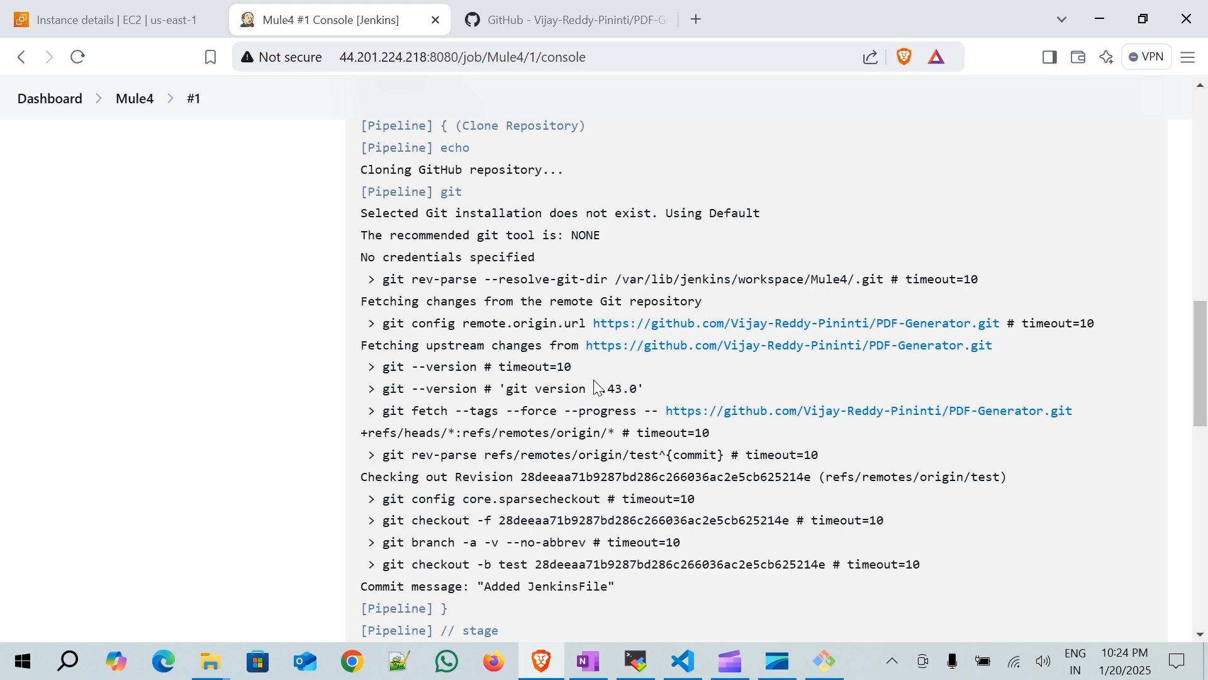
{"action": "scroll", "coordinate": [594, 384], "scroll_direction": "down", "scroll_amount": 2}
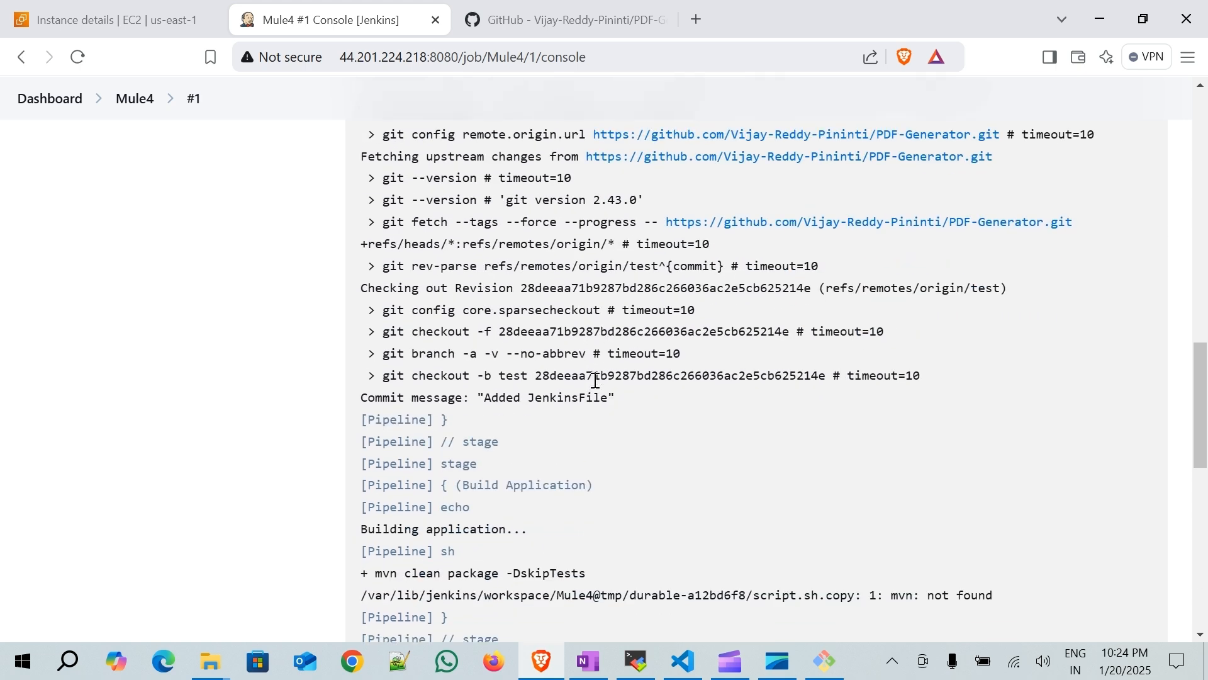
{"action": "scroll", "coordinate": [597, 377], "scroll_direction": "down", "scroll_amount": 4}
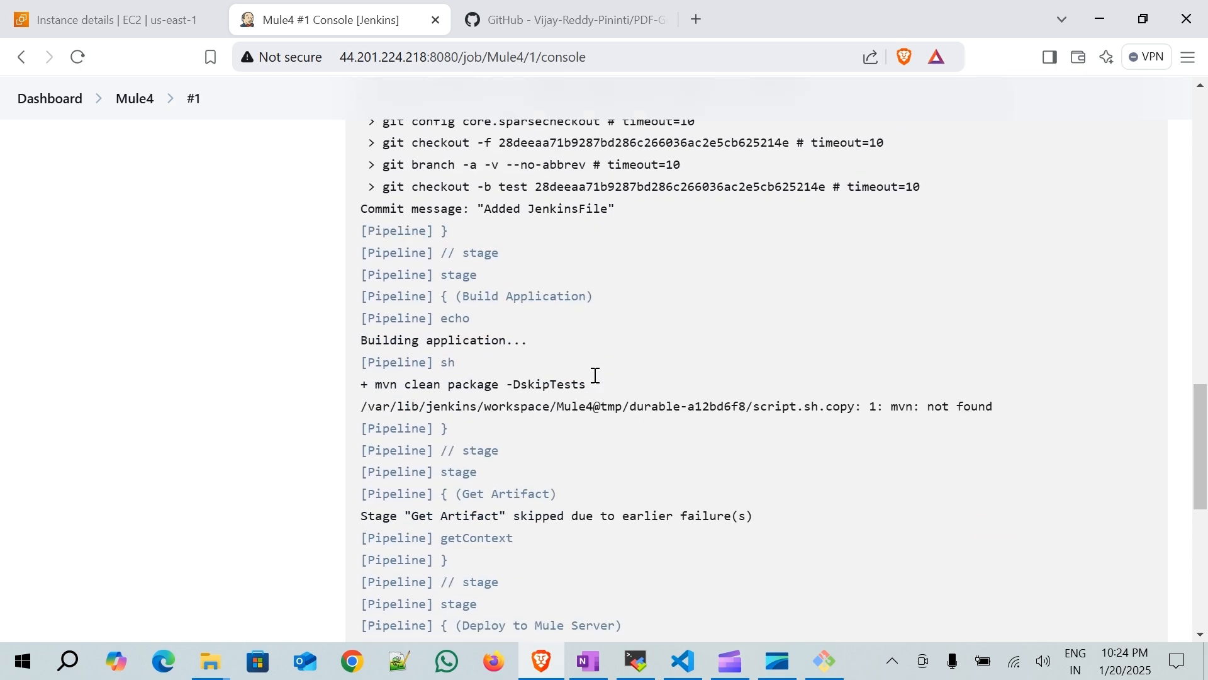
{"action": "scroll", "coordinate": [598, 382], "scroll_direction": "down", "scroll_amount": 1}
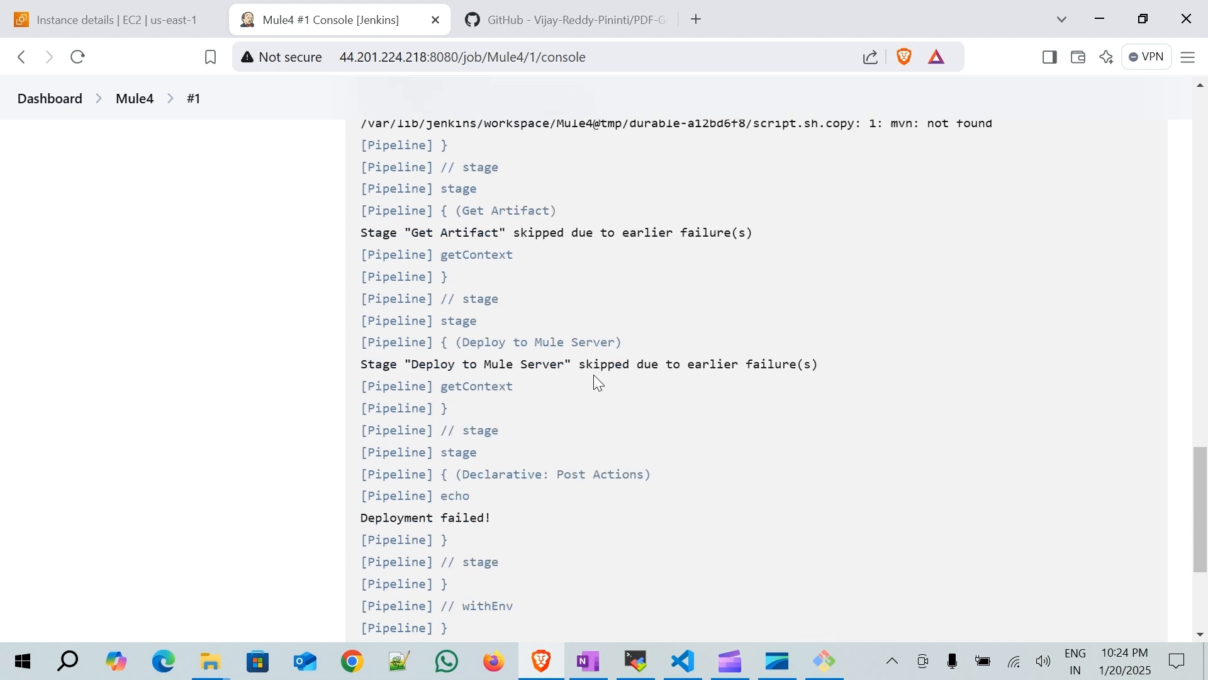
{"action": "scroll", "coordinate": [596, 379], "scroll_direction": "up", "scroll_amount": 3}
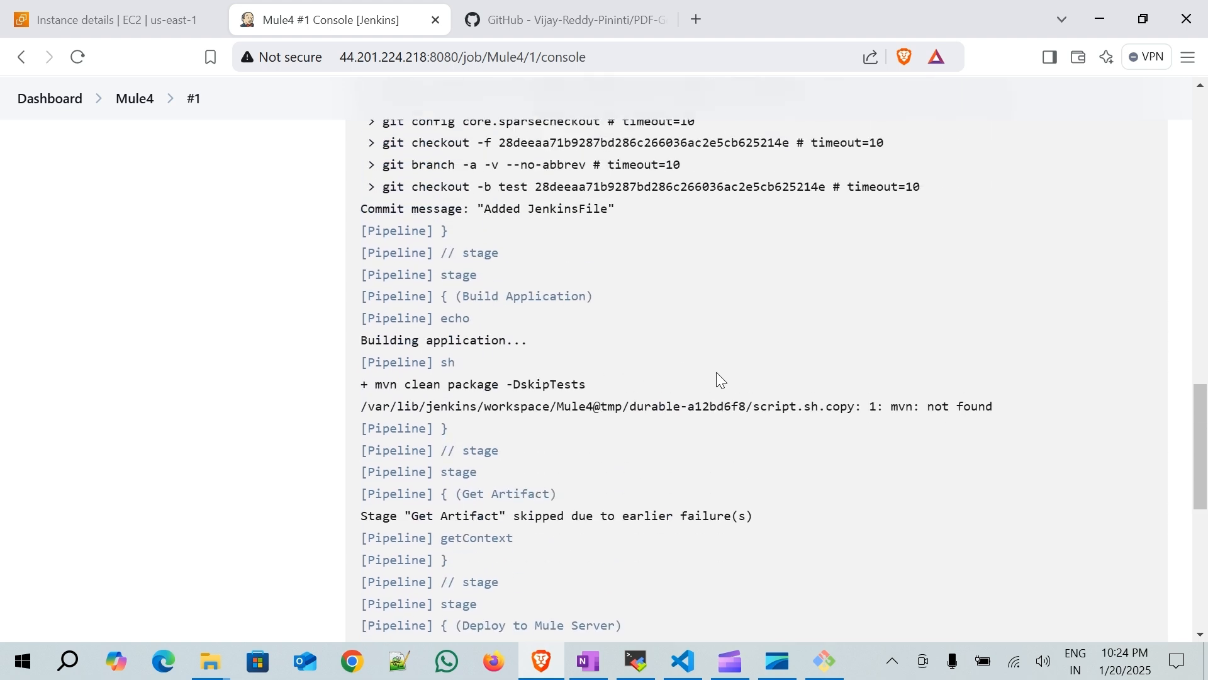
{"action": "scroll", "coordinate": [716, 376], "scroll_direction": "up", "scroll_amount": 1}
{"action": "scroll", "coordinate": [715, 375], "scroll_direction": "down", "scroll_amount": 1}
{"action": "left_click_drag", "start_coordinate": [886, 405], "coordinate": [1014, 413]}
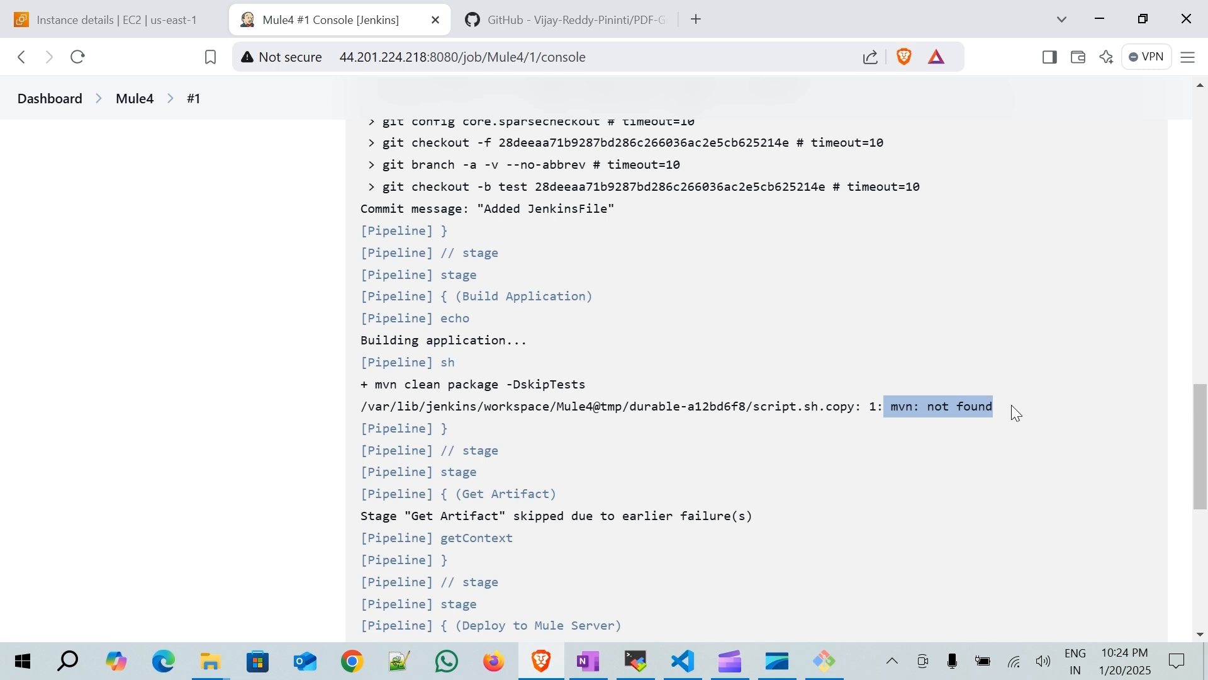
{"action": "left_click", "coordinate": [611, 347]}
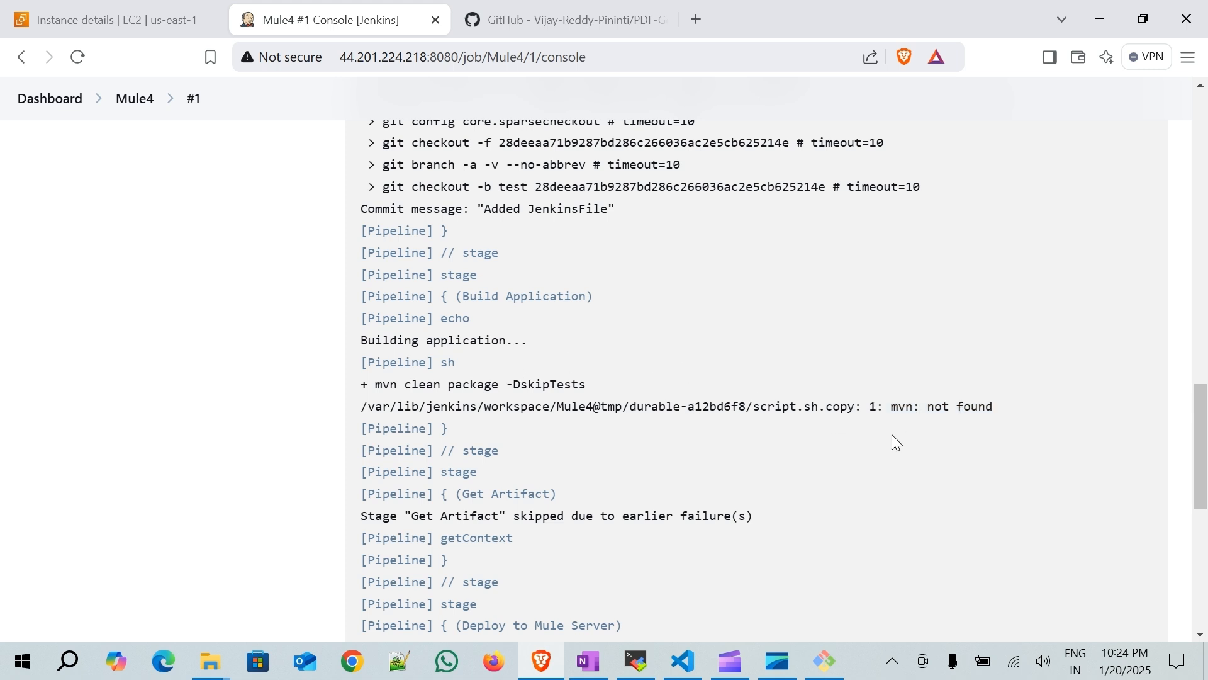
- Switch to MobaXterm's Jenkins Server session and install Maven with sudo apt-get install maven, accepting the additional packages
{"action": "left_click", "coordinate": [637, 661]}
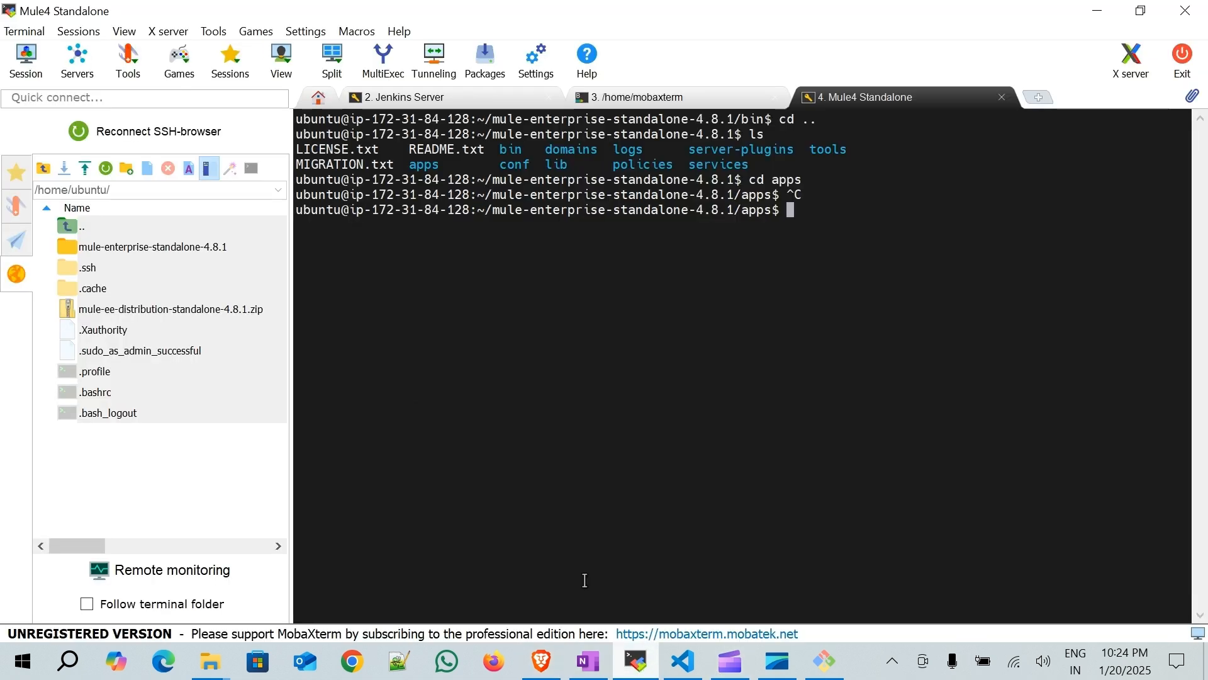
{"action": "left_click", "coordinate": [426, 95]}
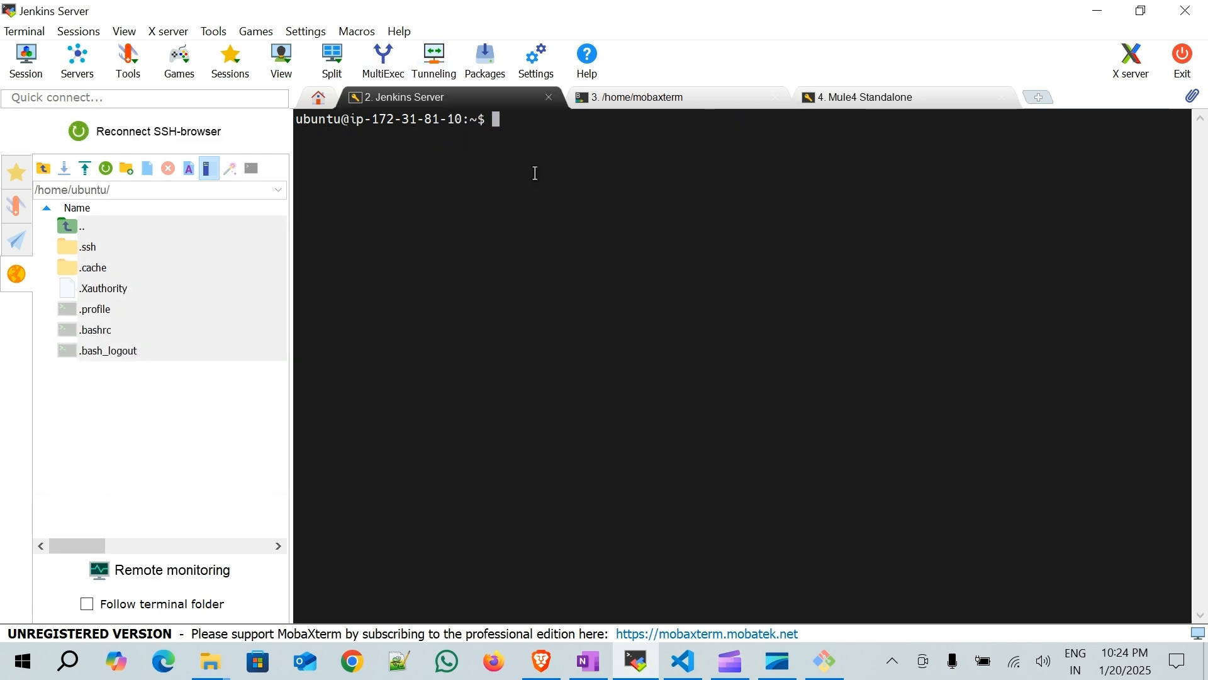
{"action": "type", "text": "sudo apt-get "}
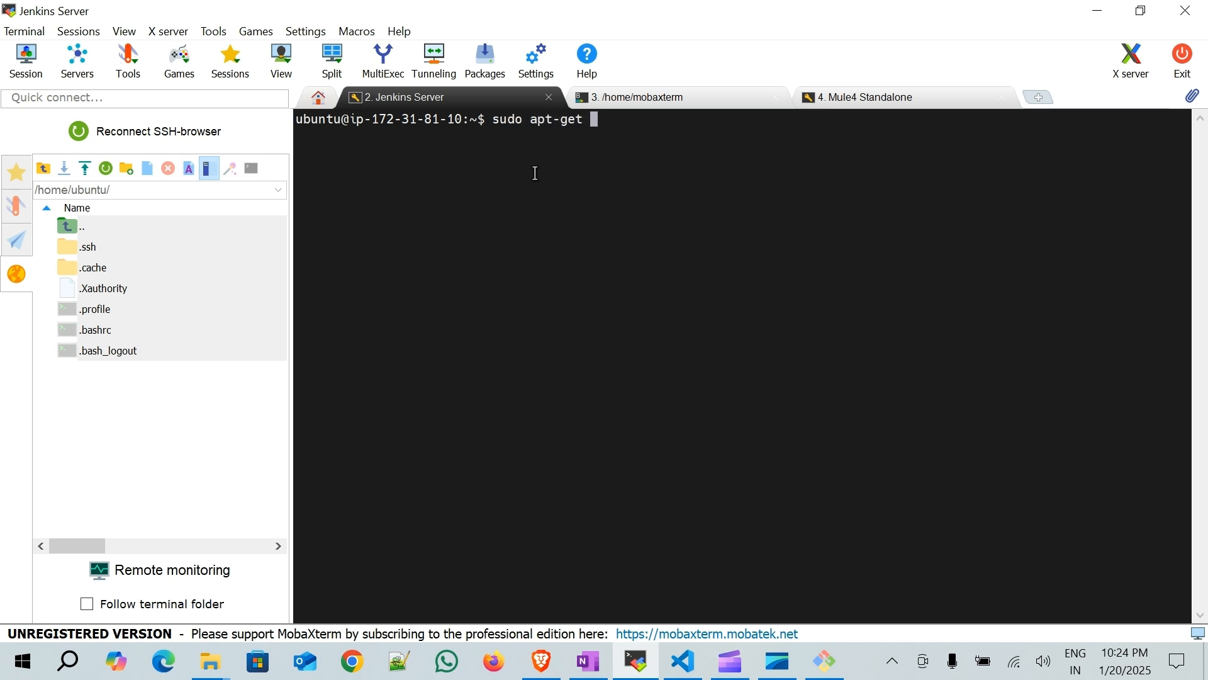
{"action": "type", "text": "install maven"}
{"action": "key", "text": "Return"}
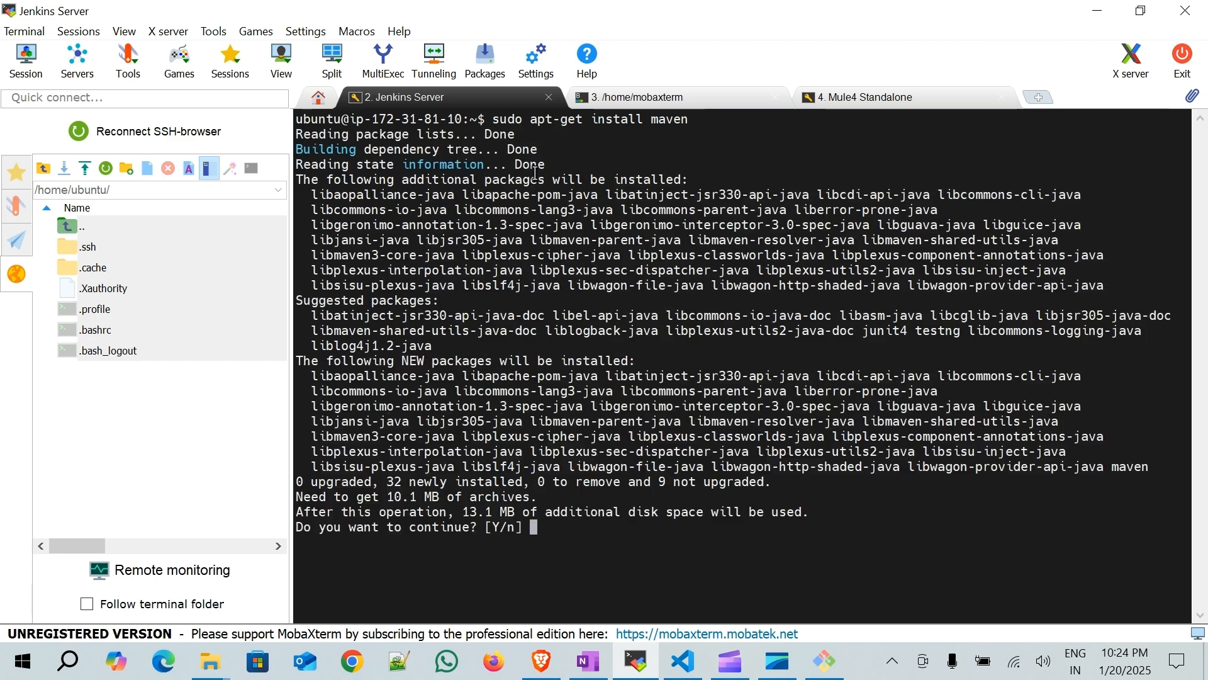
{"action": "type", "text": "y"}
{"action": "key", "text": "Return"}
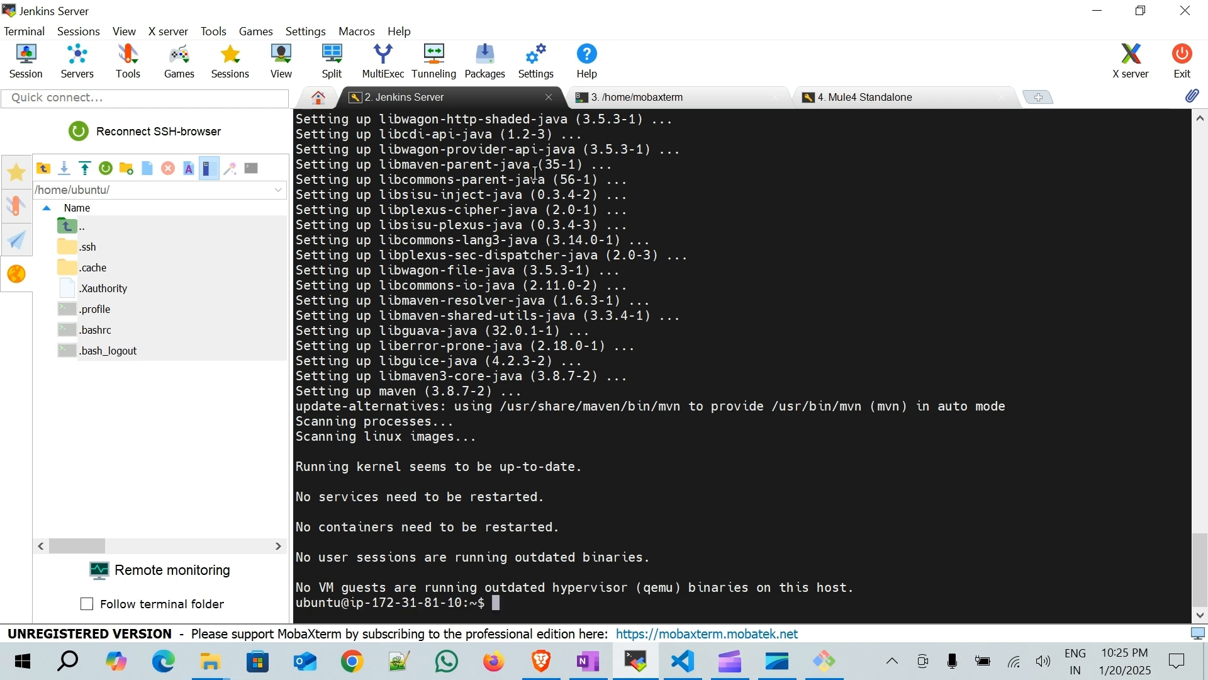
- Clear the Jenkins Server terminal and check the installed Maven version with mvn -version
{"action": "type", "text": "clear"}
{"action": "key", "text": "Return"}
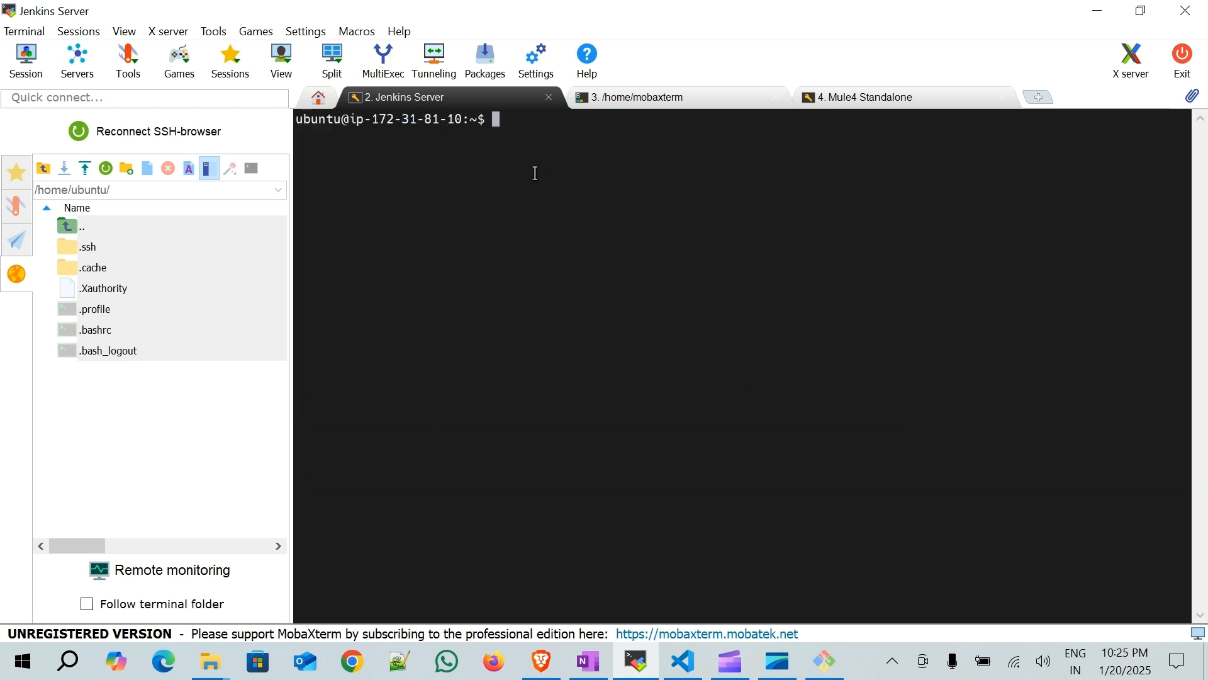
{"action": "type", "text": "mvn -version"}
{"action": "key", "text": "Return"}
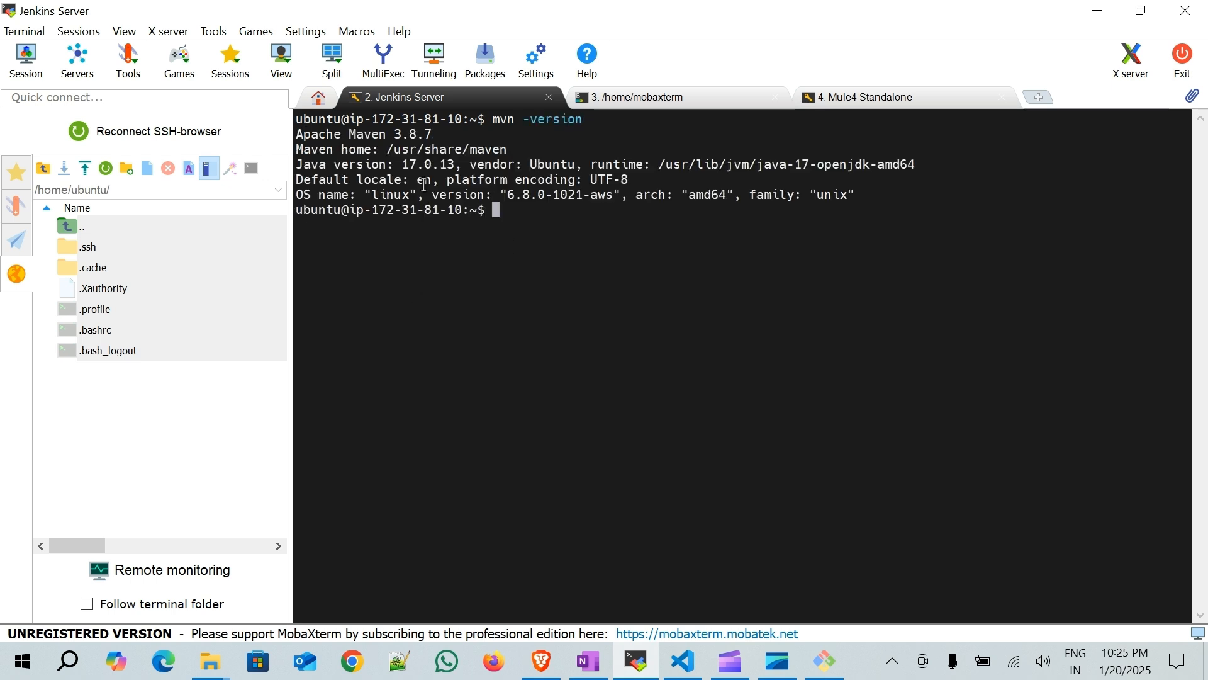
{"action": "left_click_drag", "start_coordinate": [395, 135], "coordinate": [460, 136]}
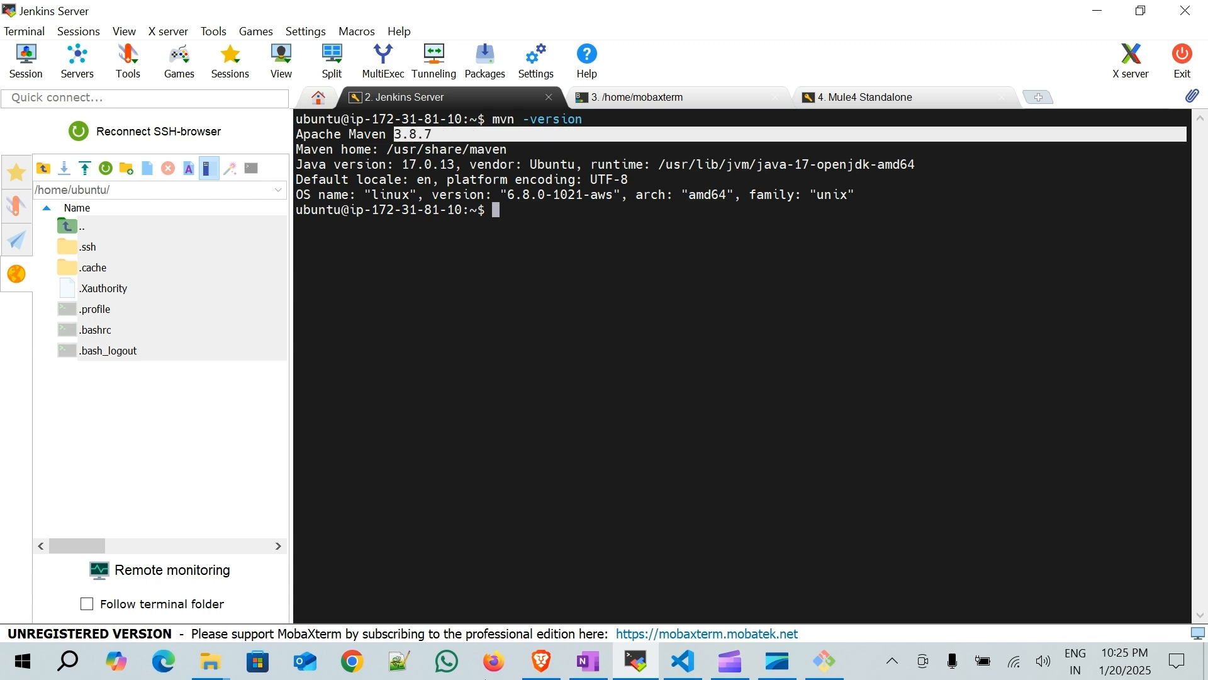
- Switch back to Jenkins in the Brave browser, return to the Mule4 job page, and start another build
{"action": "left_click", "coordinate": [542, 661]}
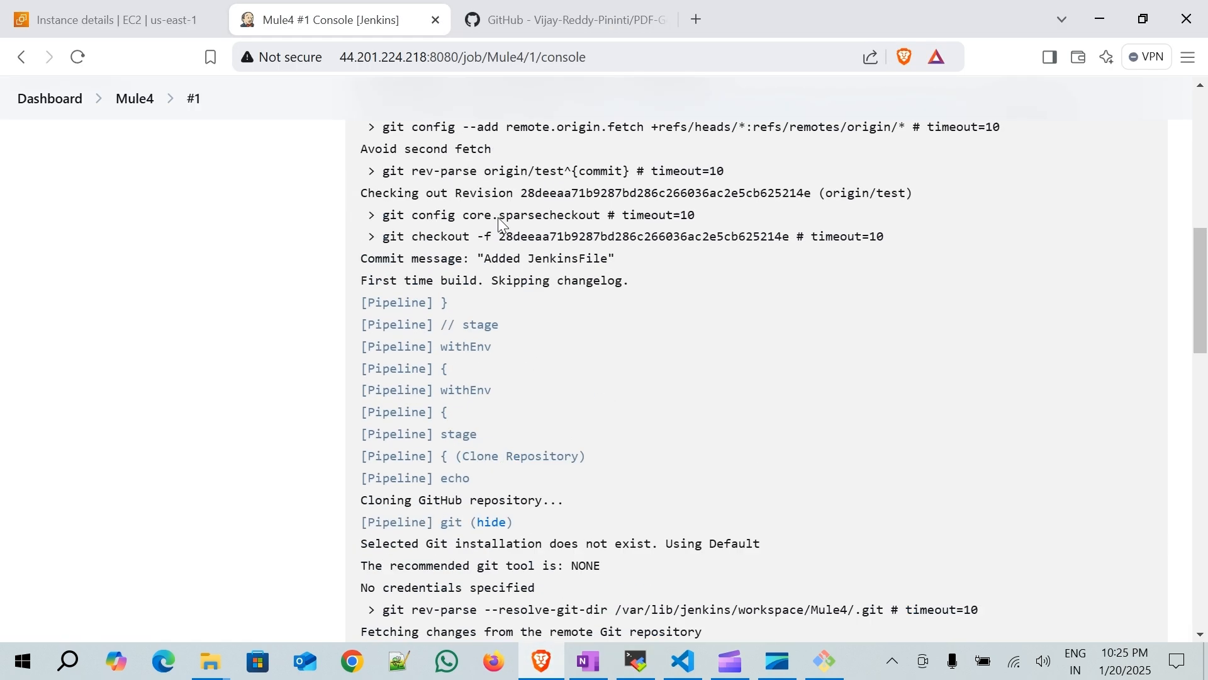
{"action": "scroll", "coordinate": [497, 217], "scroll_direction": "up", "scroll_amount": 10}
{"action": "left_click", "coordinate": [128, 154]}
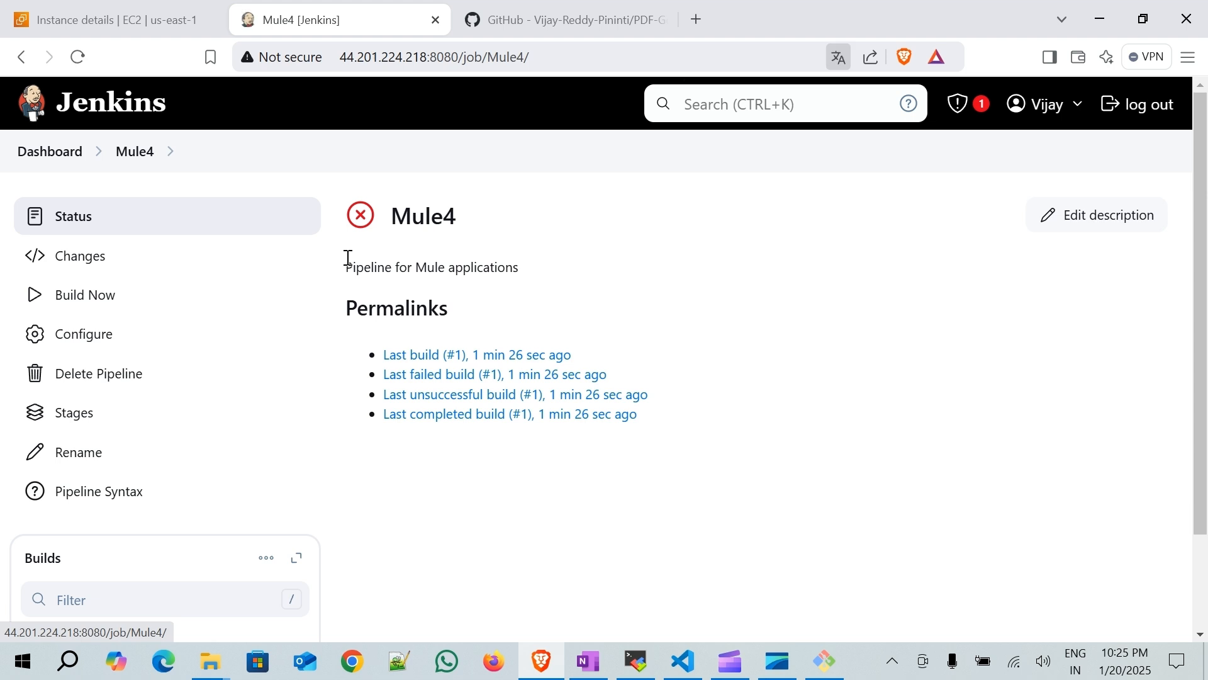
{"action": "scroll", "coordinate": [245, 346], "scroll_direction": "down", "scroll_amount": 2}
{"action": "scroll", "coordinate": [157, 291], "scroll_direction": "up", "scroll_amount": 2}
{"action": "left_click", "coordinate": [116, 277]}
- Open the console output of build #2 and examine the repository cloning and Build Application stages, including the mvn clean package run
{"action": "scroll", "coordinate": [869, 391], "scroll_direction": "down", "scroll_amount": 2}
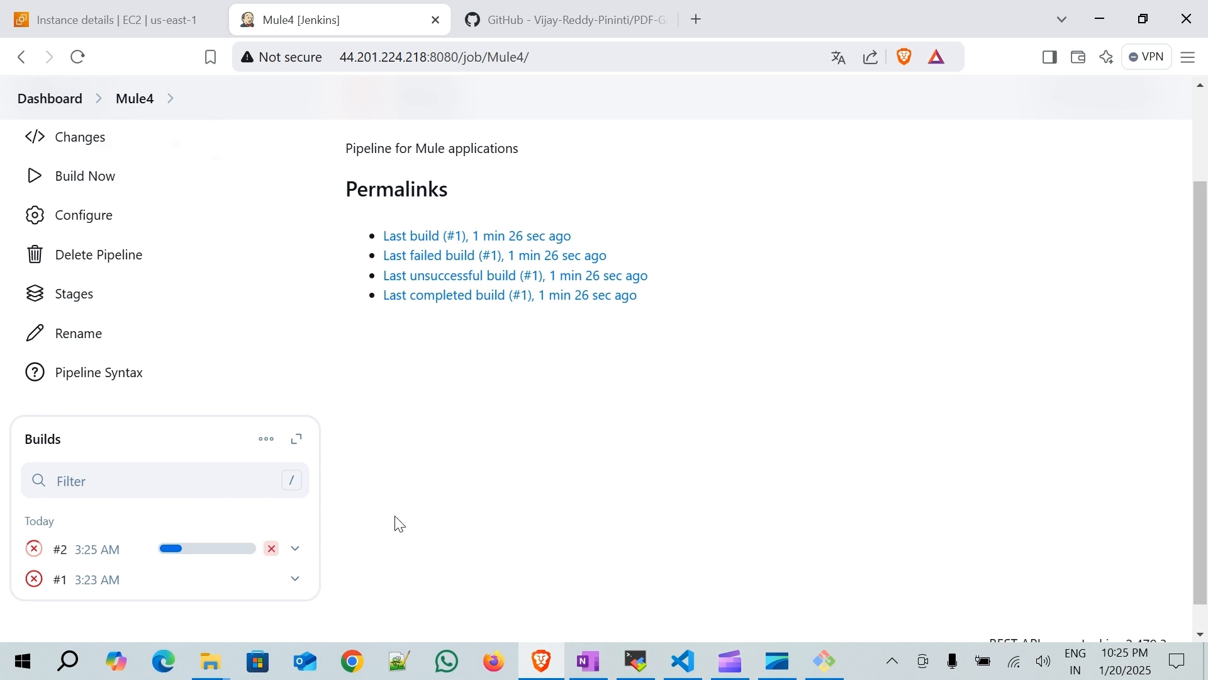
{"action": "left_click", "coordinate": [304, 555]}
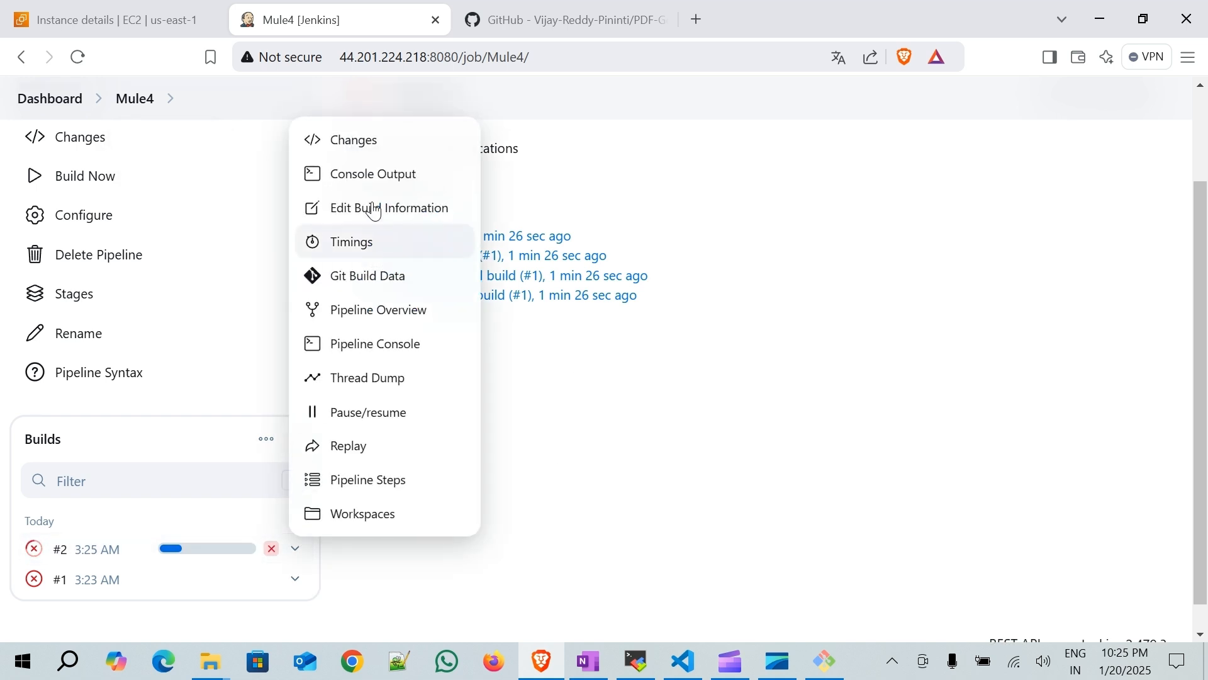
{"action": "left_click", "coordinate": [373, 179]}
{"action": "scroll", "coordinate": [731, 388], "scroll_direction": "down", "scroll_amount": 10}
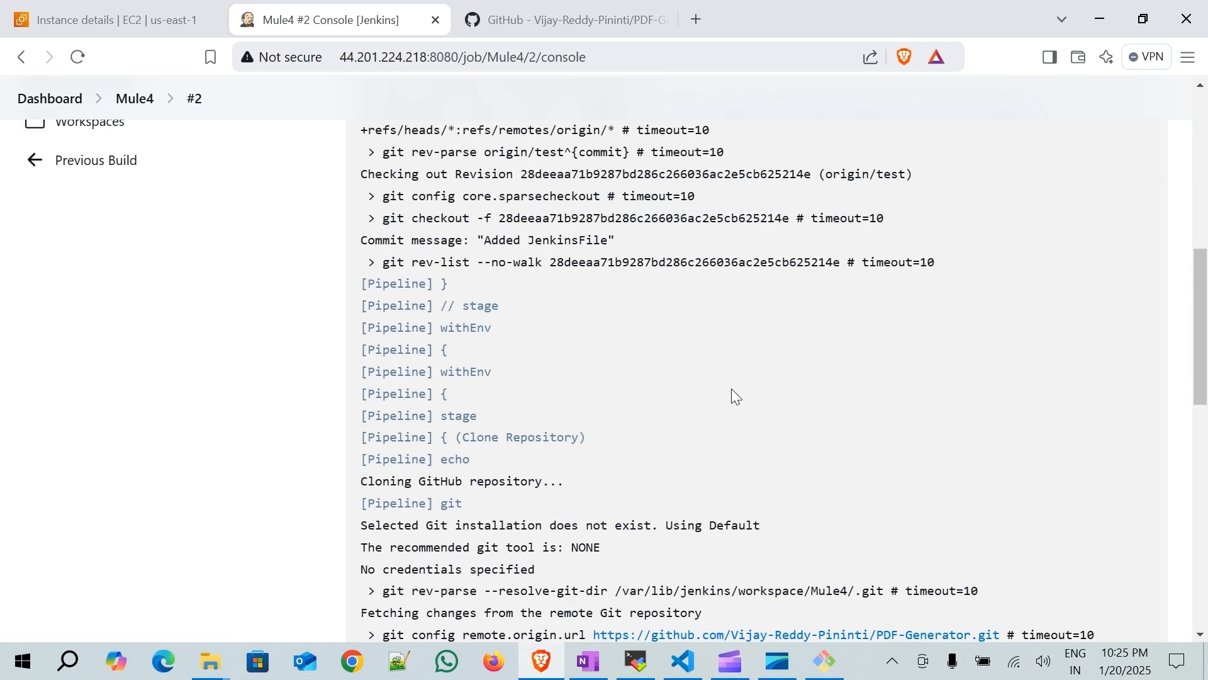
{"action": "scroll", "coordinate": [729, 388], "scroll_direction": "down", "scroll_amount": 3}
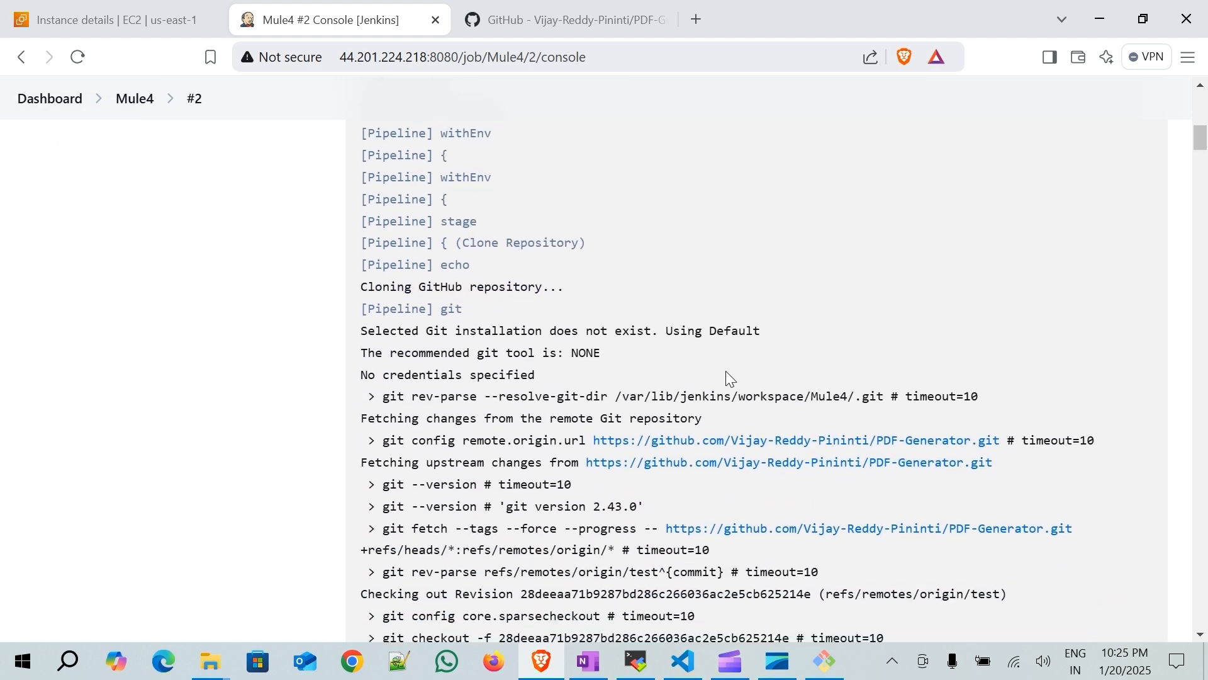
{"action": "scroll", "coordinate": [730, 379], "scroll_direction": "down", "scroll_amount": 1}
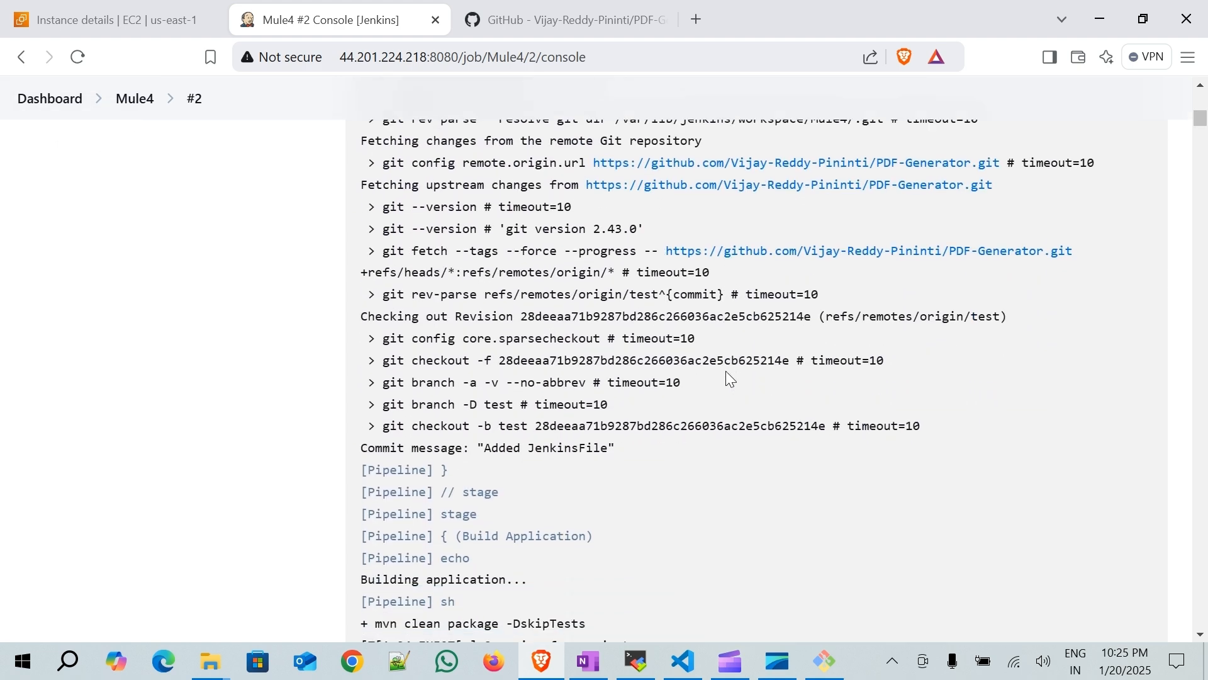
{"action": "scroll", "coordinate": [729, 378], "scroll_direction": "down", "scroll_amount": 3}
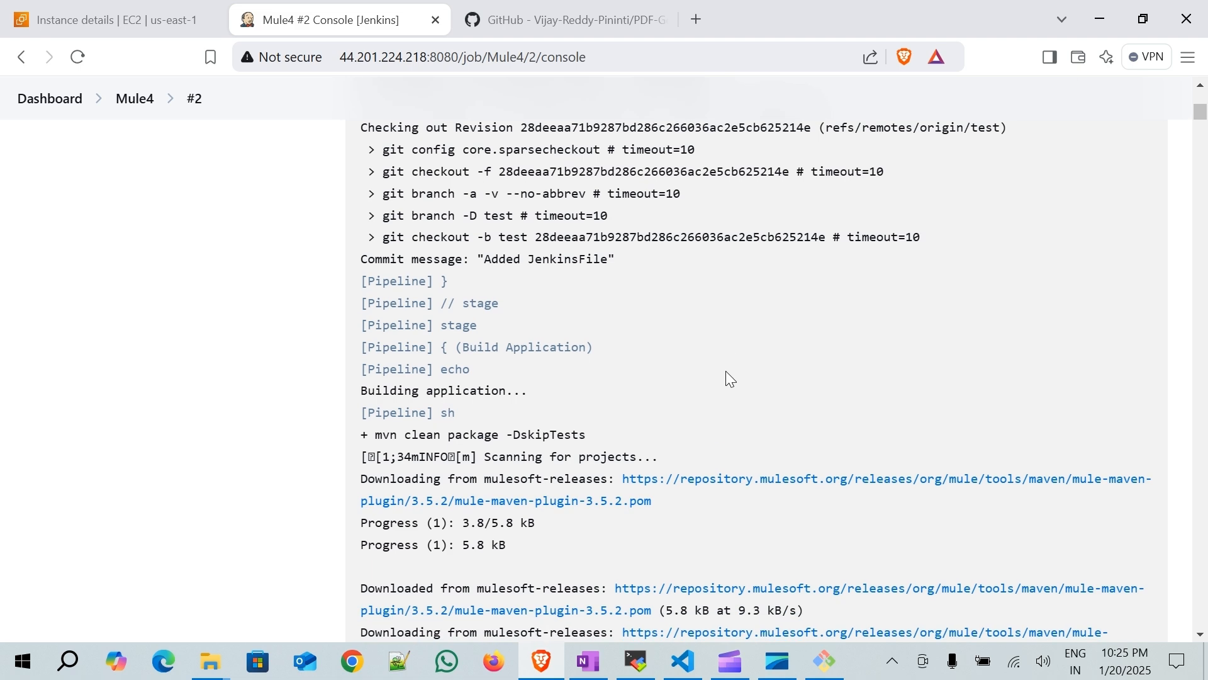
{"action": "scroll", "coordinate": [730, 379], "scroll_direction": "down", "scroll_amount": 3}
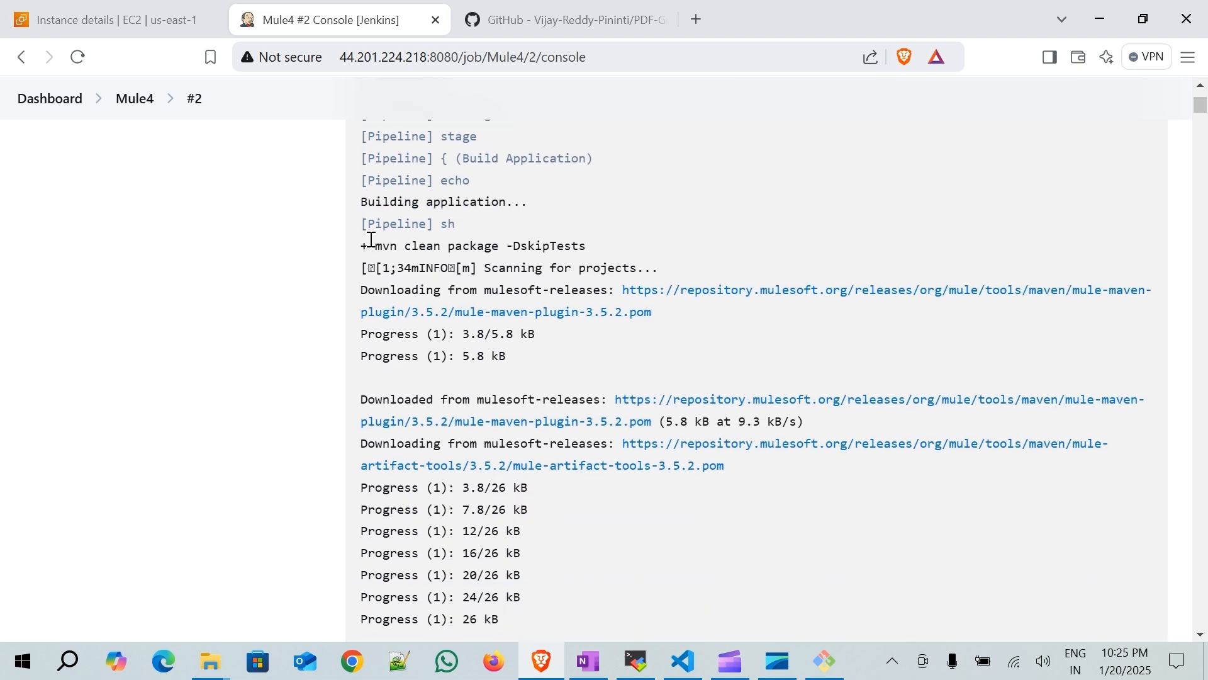
{"action": "scroll", "coordinate": [573, 346], "scroll_direction": "down", "scroll_amount": 12}
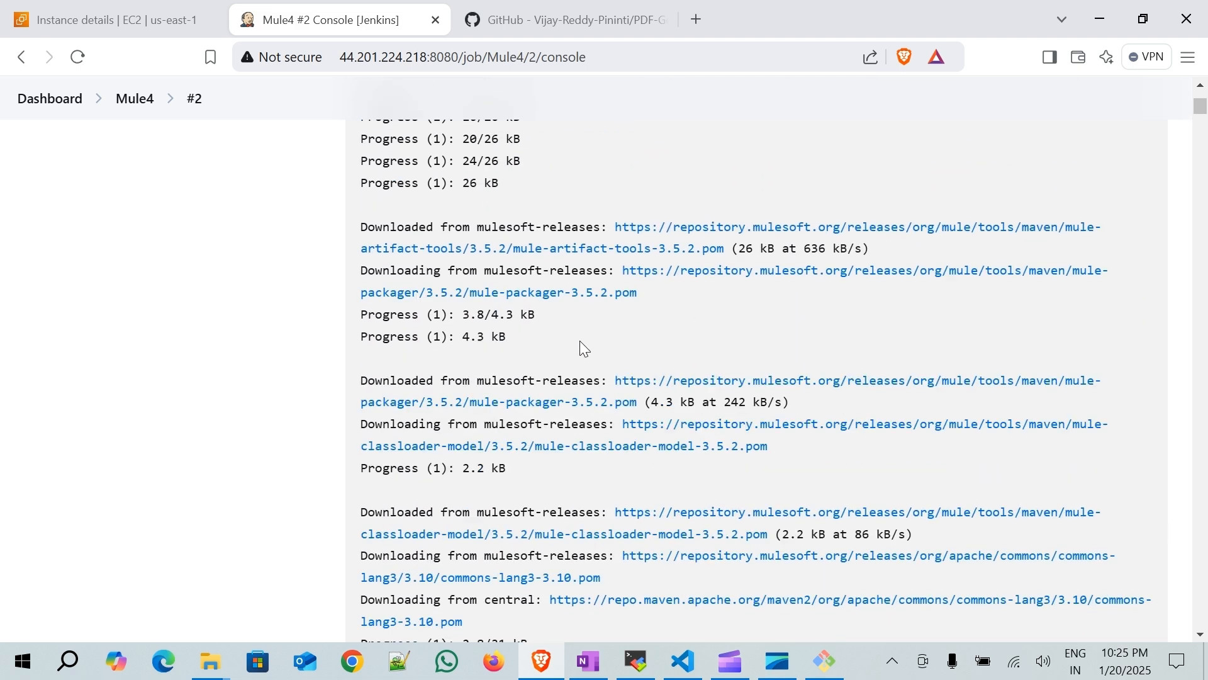
- Go to the end of build #2's console log and trace the Maven error output back to its build result
{"action": "left_click_drag", "start_coordinate": [1200, 112], "coordinate": [1206, 623]}
{"action": "scroll", "coordinate": [1133, 478], "scroll_direction": "down", "scroll_amount": 20}
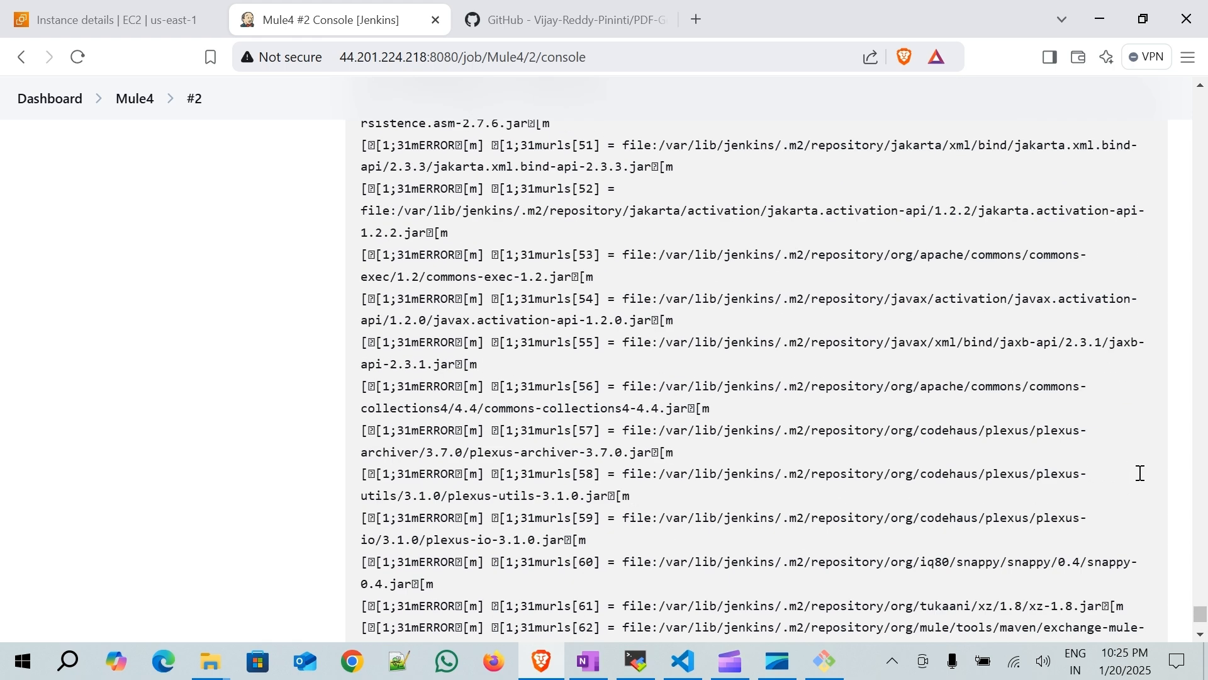
{"action": "scroll", "coordinate": [1140, 473], "scroll_direction": "down", "scroll_amount": 15}
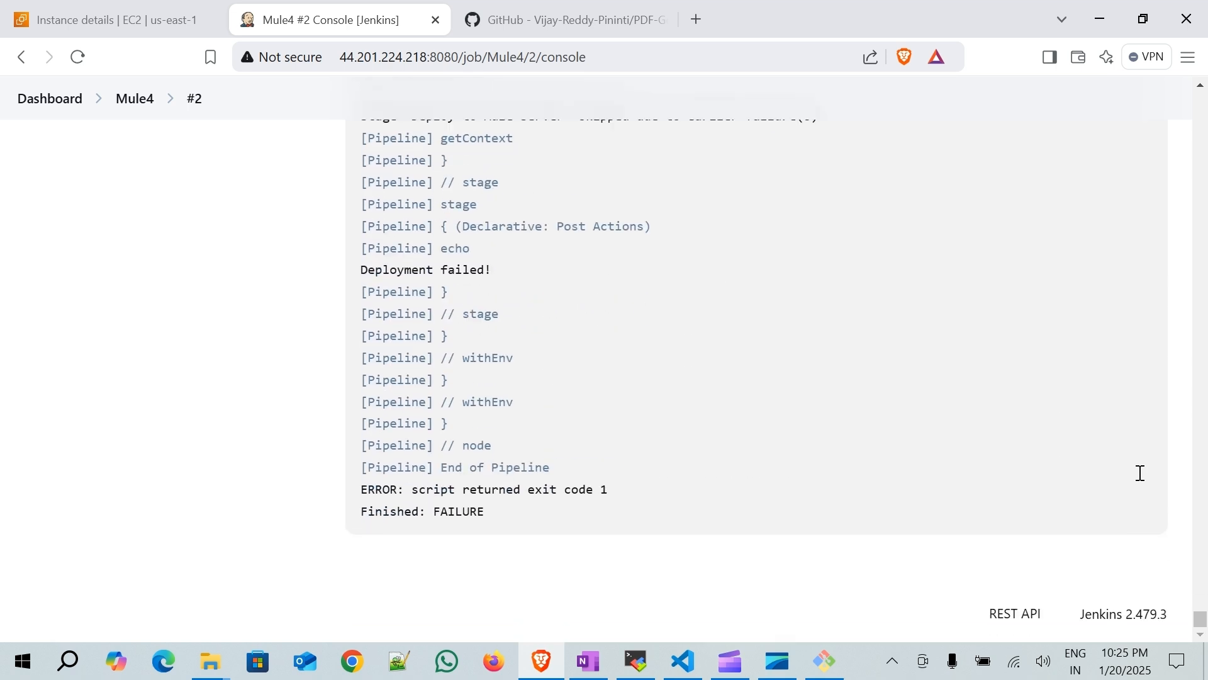
{"action": "scroll", "coordinate": [1142, 475], "scroll_direction": "up", "scroll_amount": 3}
{"action": "scroll", "coordinate": [1144, 480], "scroll_direction": "up", "scroll_amount": 3}
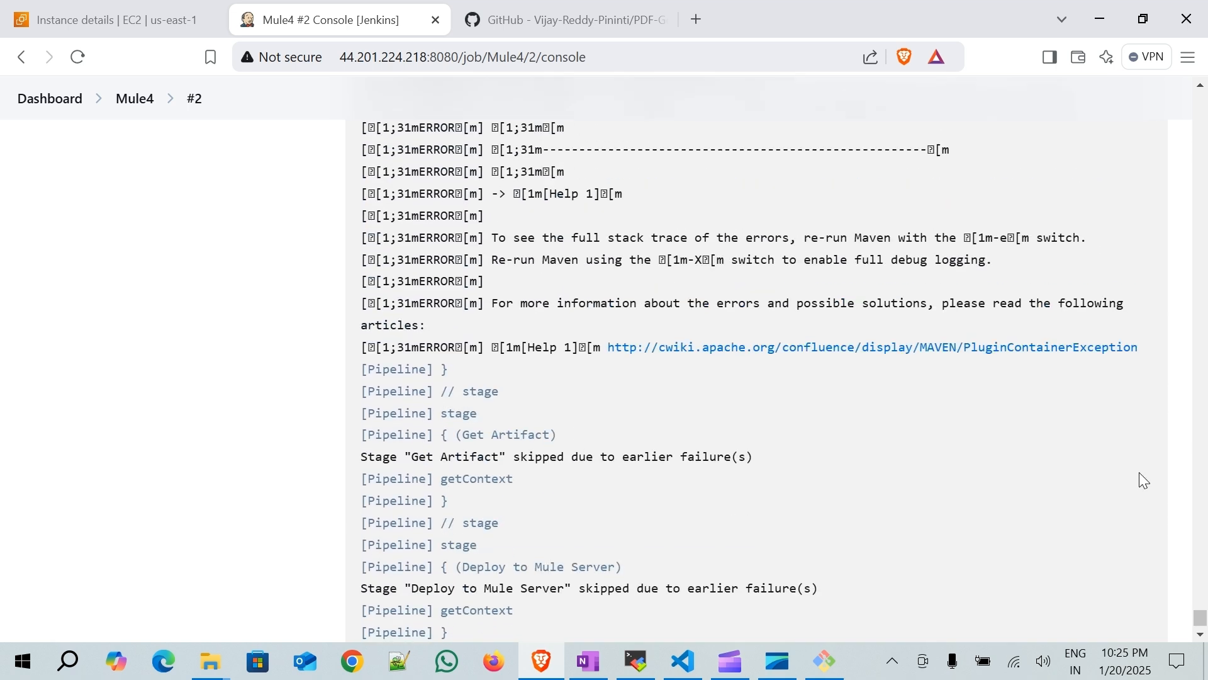
{"action": "scroll", "coordinate": [1144, 480], "scroll_direction": "up", "scroll_amount": 2}
{"action": "scroll", "coordinate": [1144, 481], "scroll_direction": "up", "scroll_amount": 1}
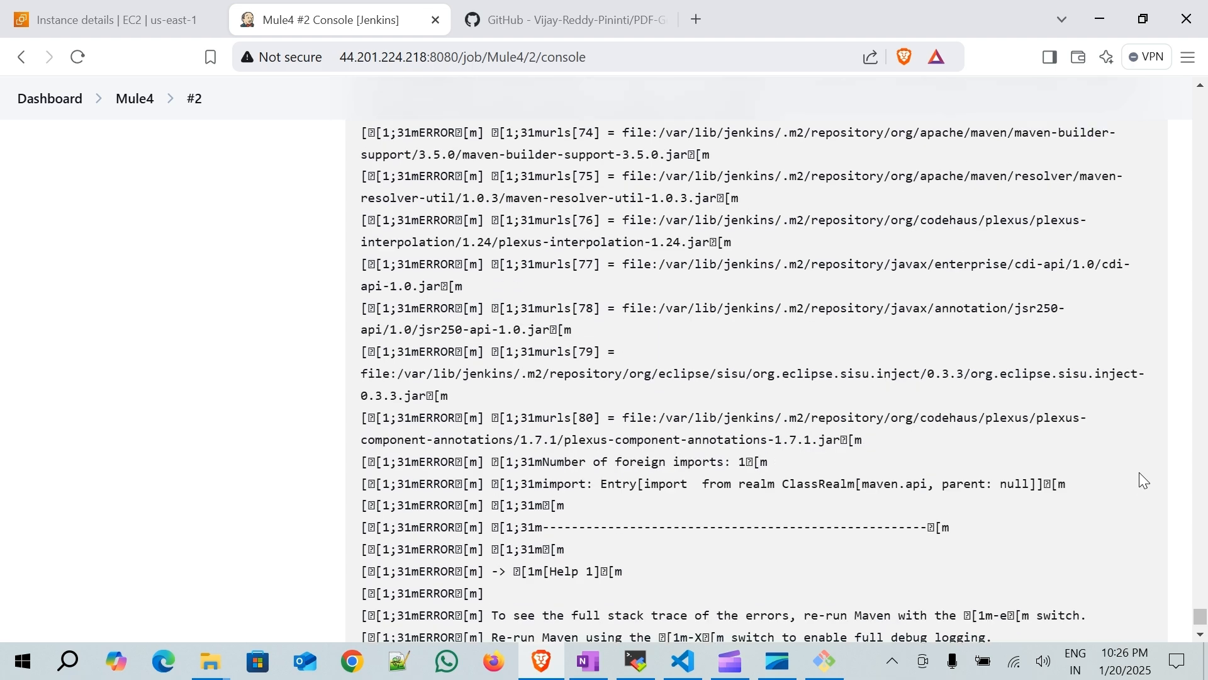
{"action": "scroll", "coordinate": [1144, 481], "scroll_direction": "up", "scroll_amount": 5}
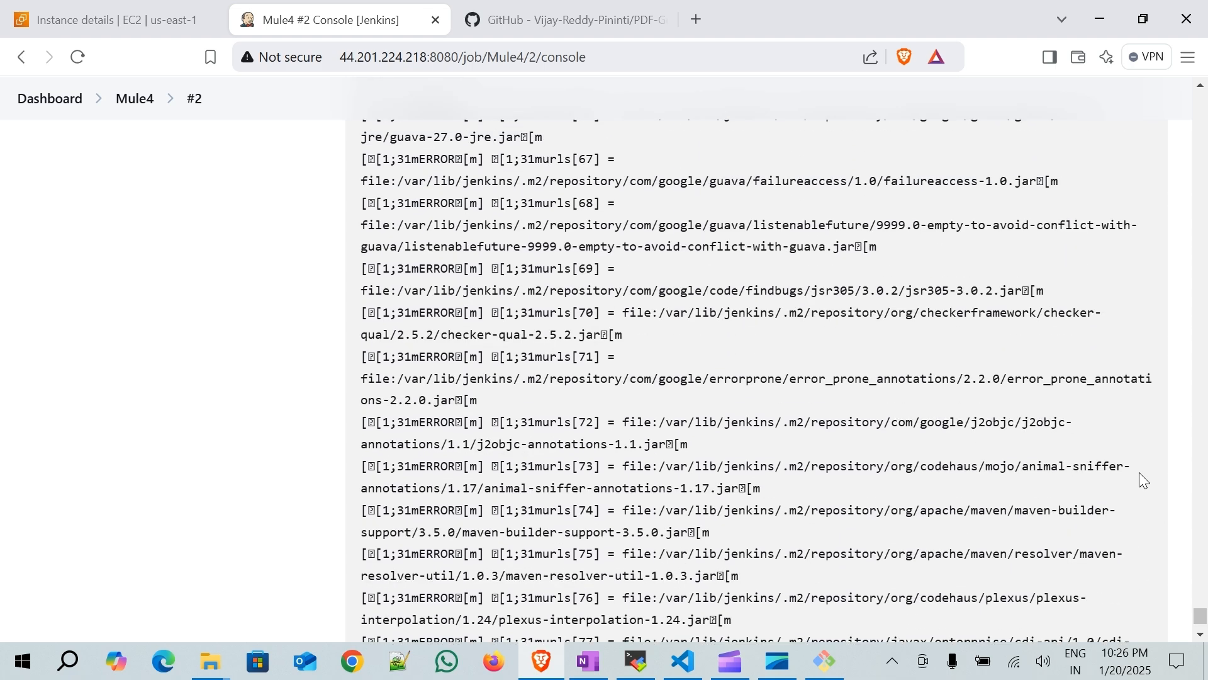
{"action": "scroll", "coordinate": [1140, 473], "scroll_direction": "up", "scroll_amount": 10}
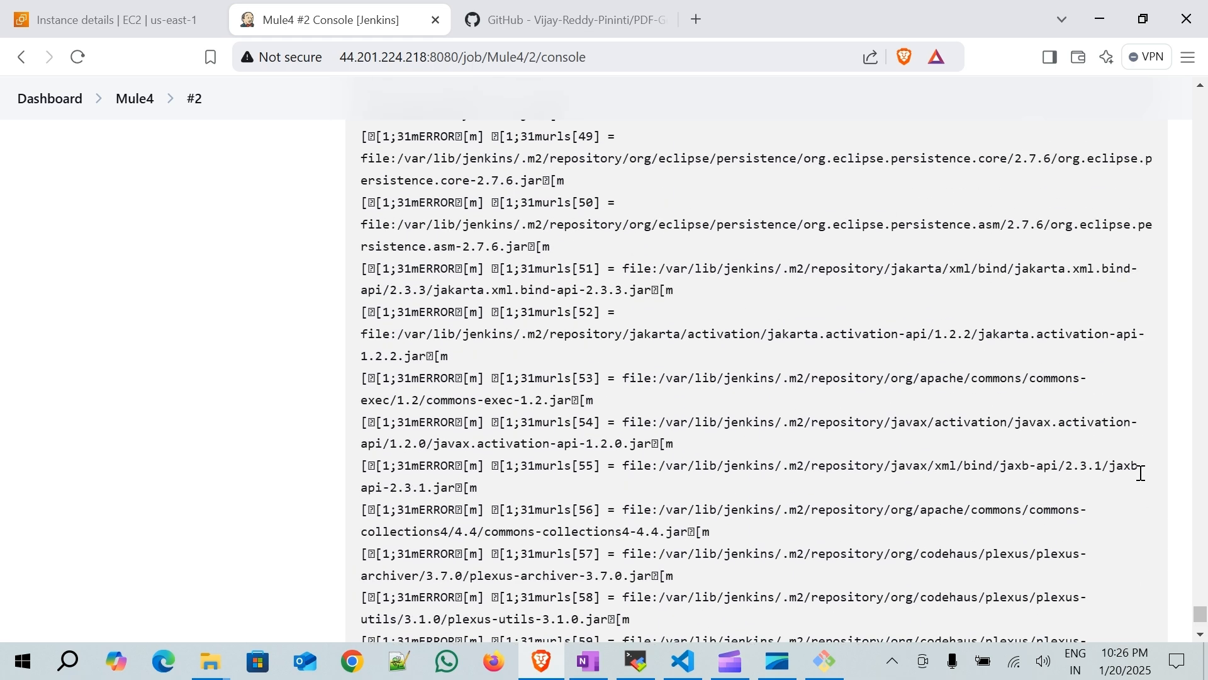
{"action": "scroll", "coordinate": [1142, 473], "scroll_direction": "up", "scroll_amount": 6}
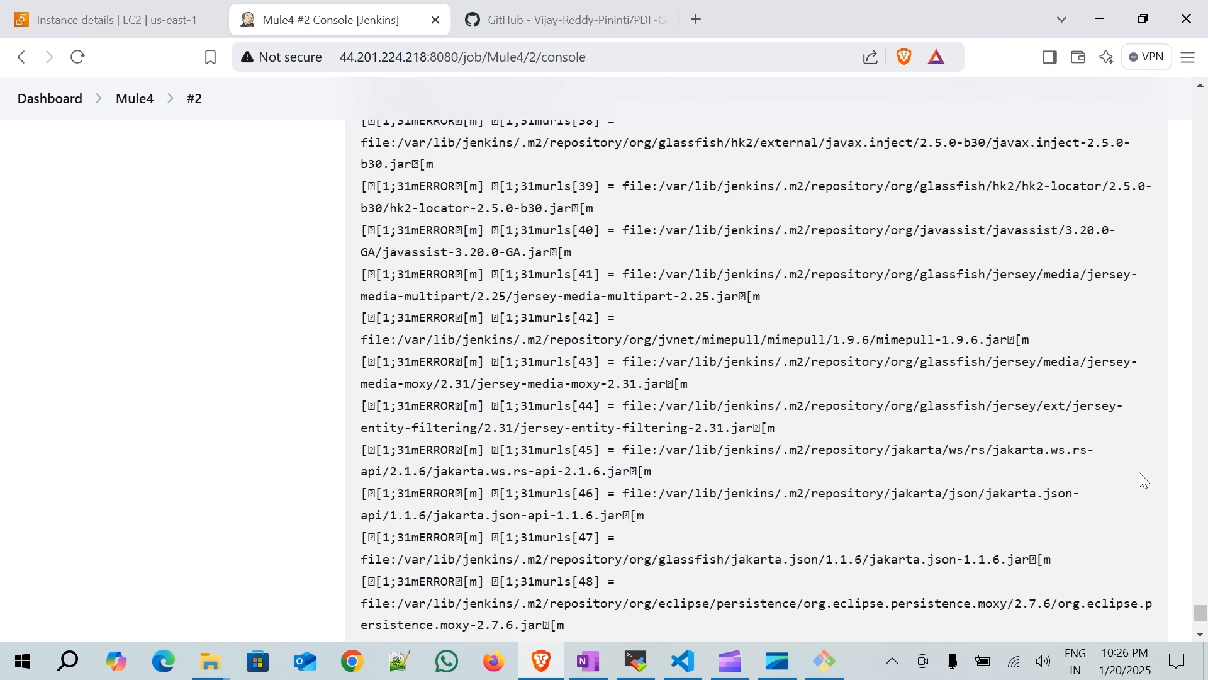
{"action": "scroll", "coordinate": [1144, 482], "scroll_direction": "up", "scroll_amount": 10}
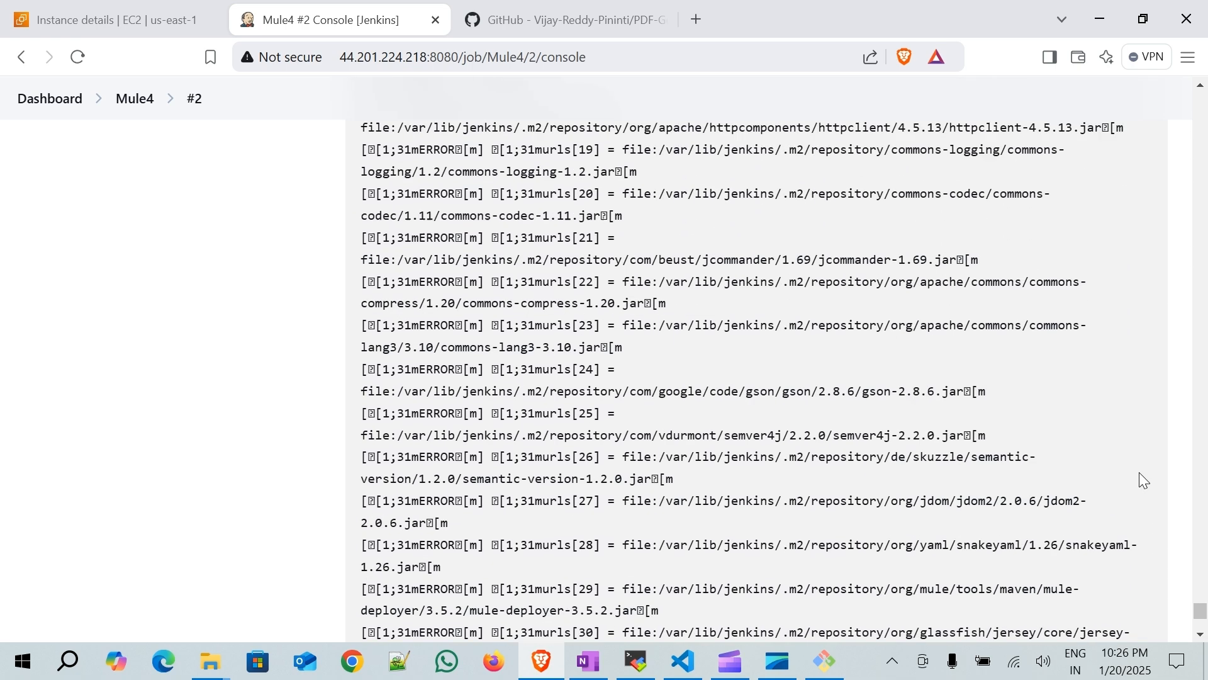
{"action": "scroll", "coordinate": [1144, 482], "scroll_direction": "up", "scroll_amount": 7}
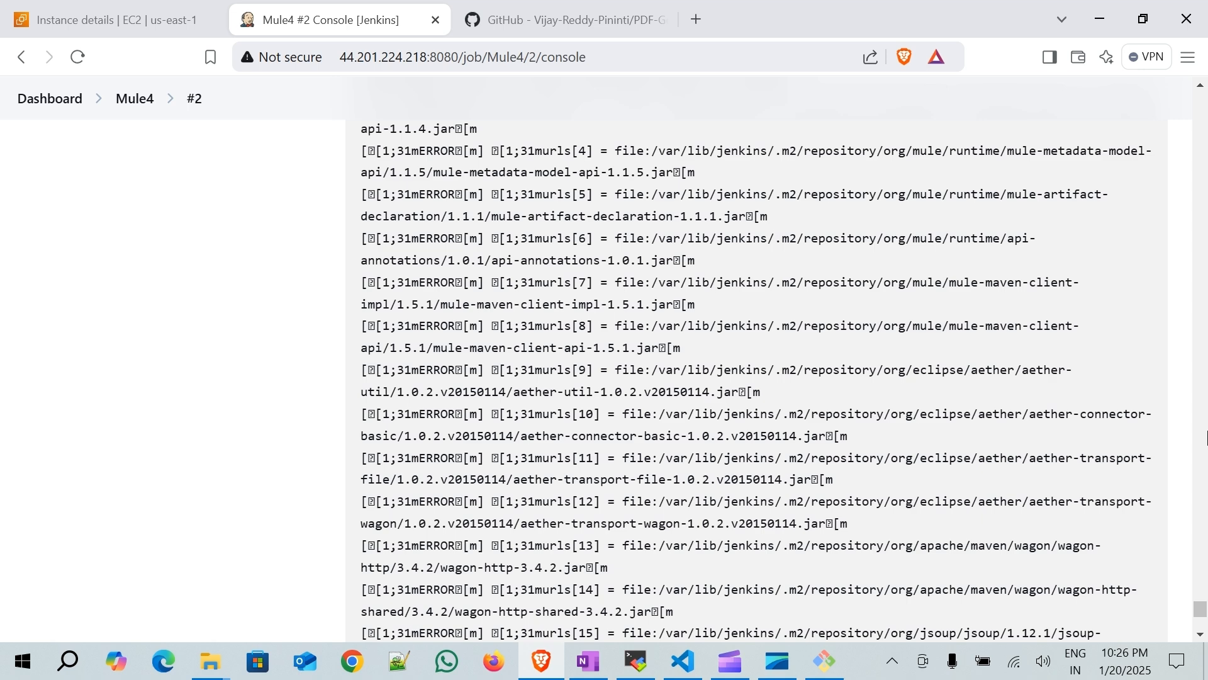
{"action": "scroll", "coordinate": [1178, 421], "scroll_direction": "up", "scroll_amount": 8}
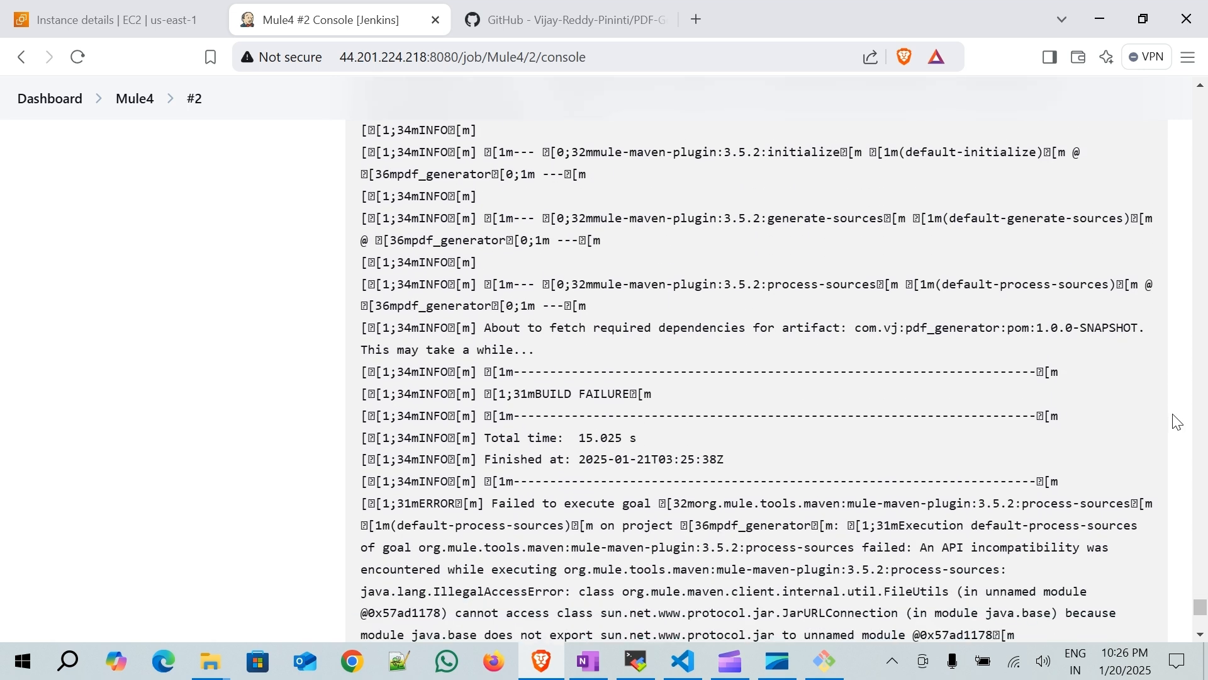
- Read the mule-maven-plugin process-sources error in build #2's console log to determine why the goal was not executed
{"action": "scroll", "coordinate": [1178, 422], "scroll_direction": "down", "scroll_amount": 1}
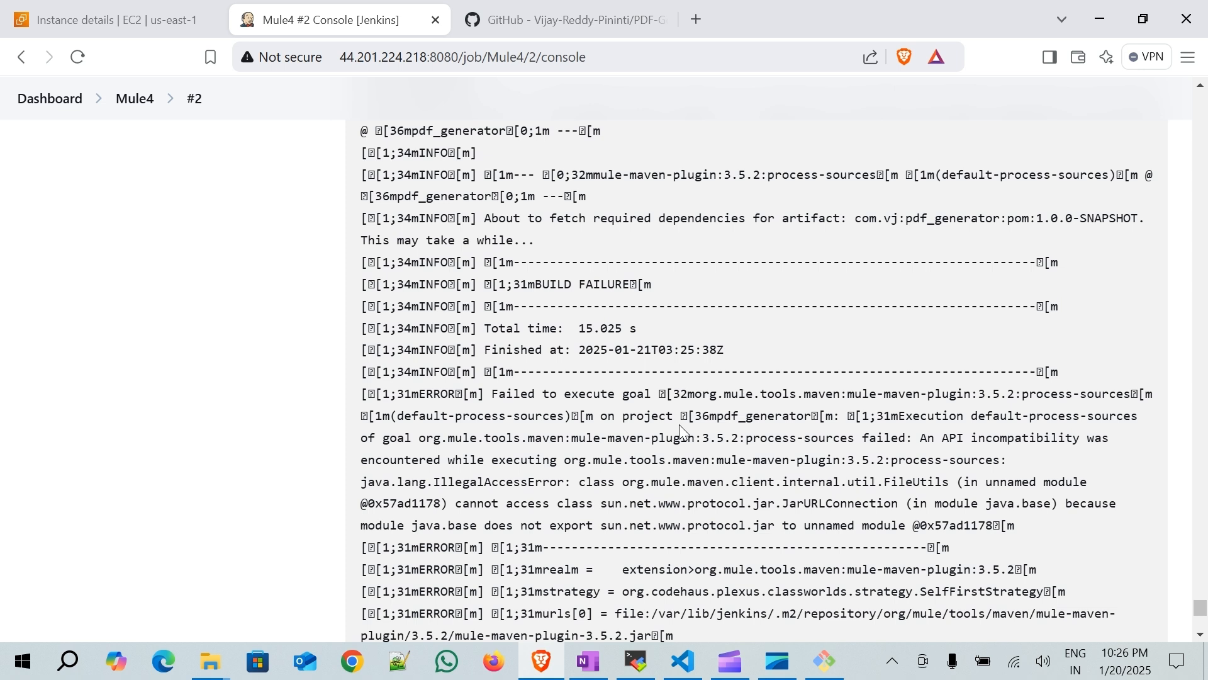
{"action": "scroll", "coordinate": [494, 479], "scroll_direction": "down", "scroll_amount": 1}
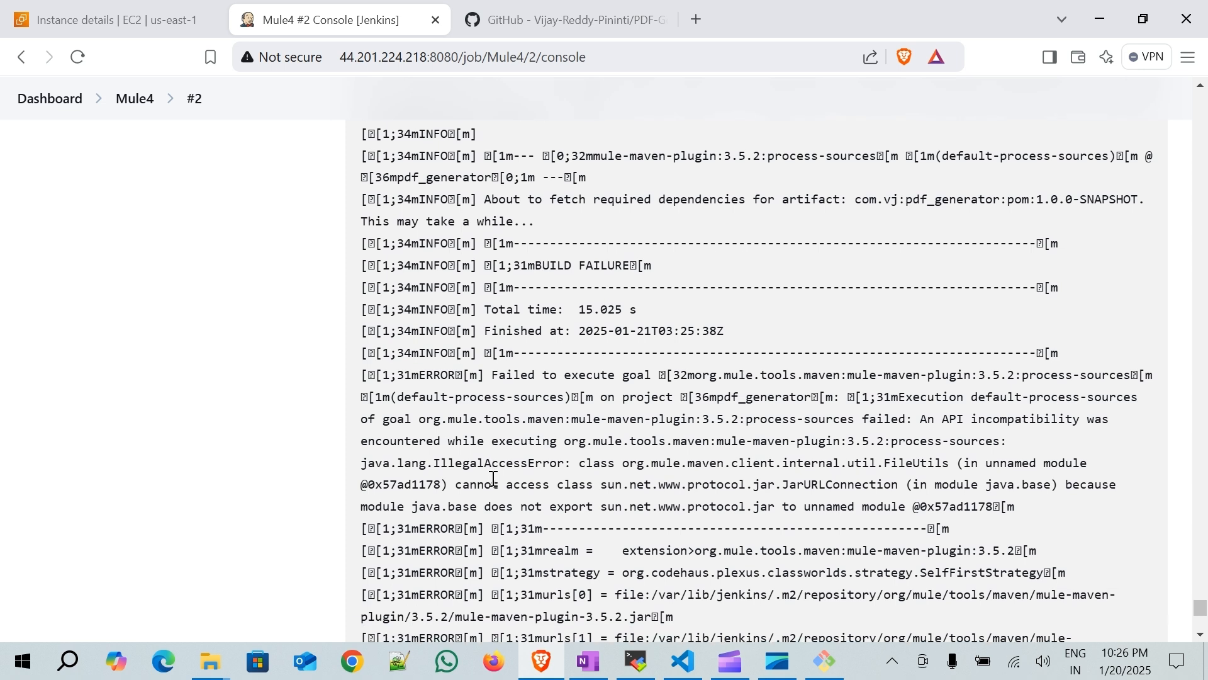
{"action": "scroll", "coordinate": [493, 478], "scroll_direction": "down", "scroll_amount": 1}
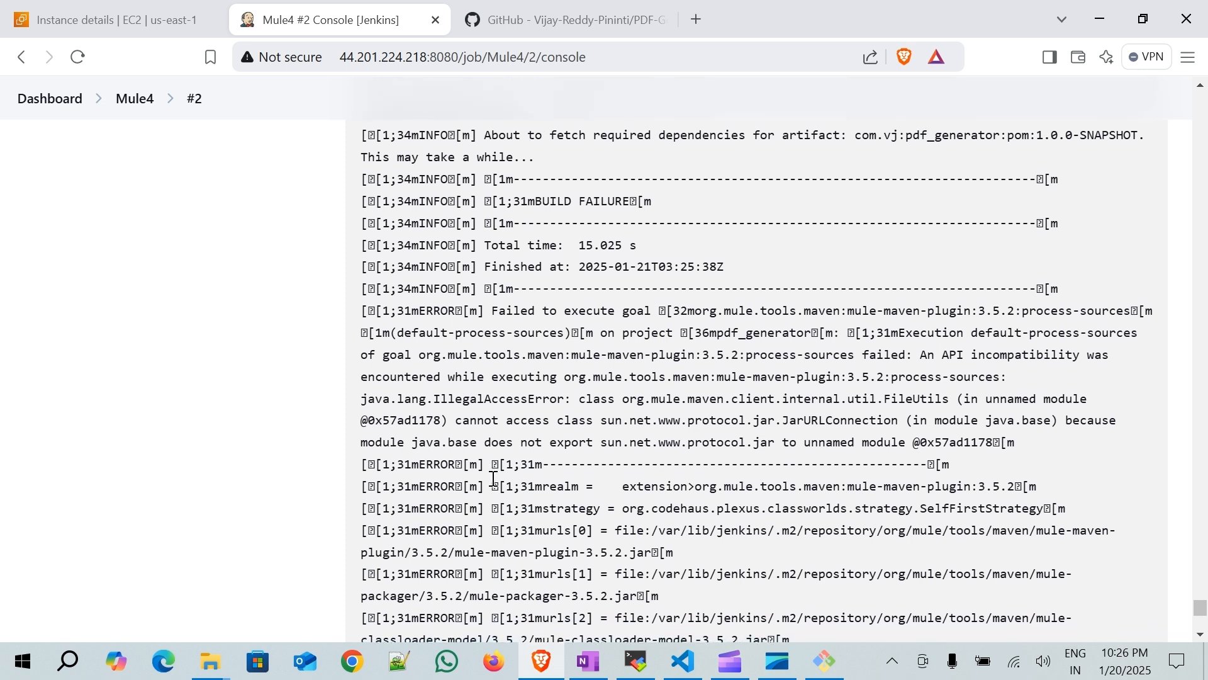
{"action": "scroll", "coordinate": [494, 478], "scroll_direction": "down", "scroll_amount": 1}
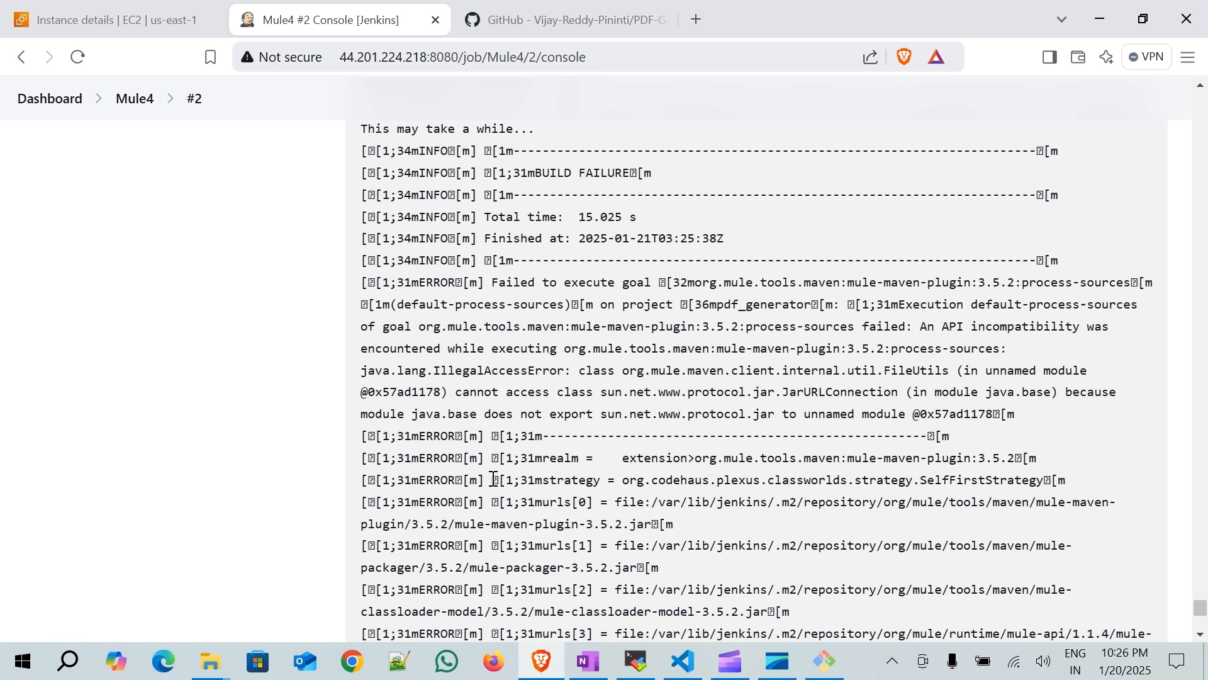
{"action": "scroll", "coordinate": [493, 479], "scroll_direction": "down", "scroll_amount": 1}
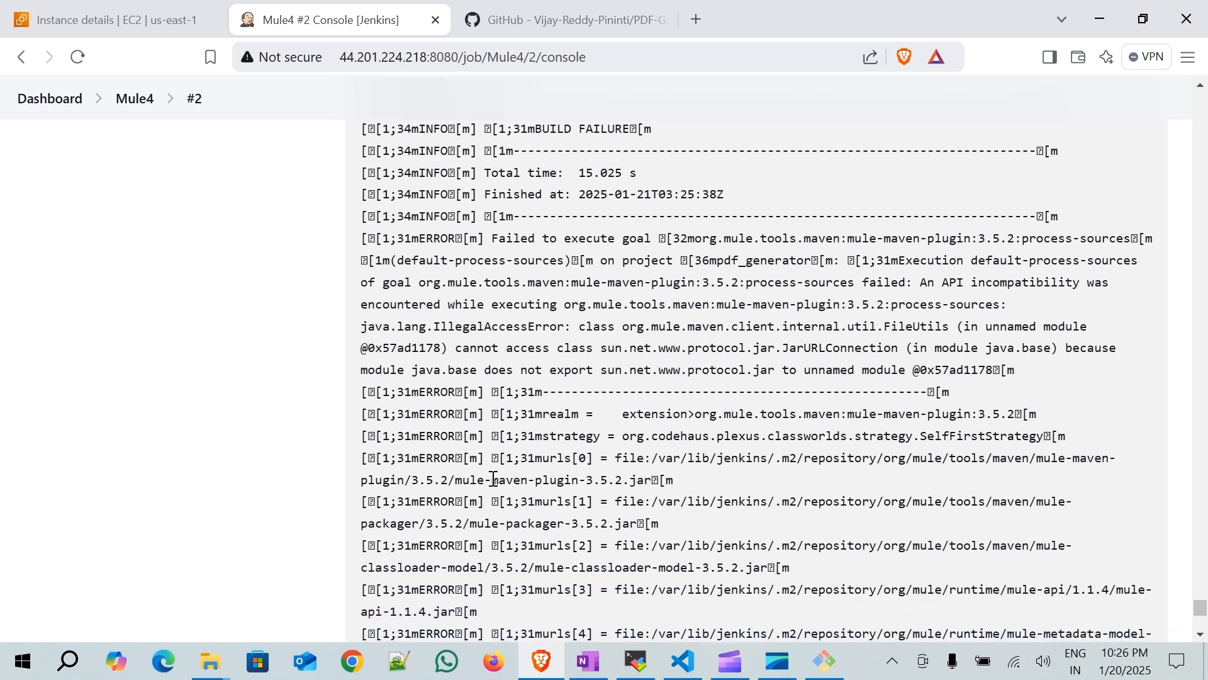
{"action": "scroll", "coordinate": [494, 478], "scroll_direction": "down", "scroll_amount": 1}
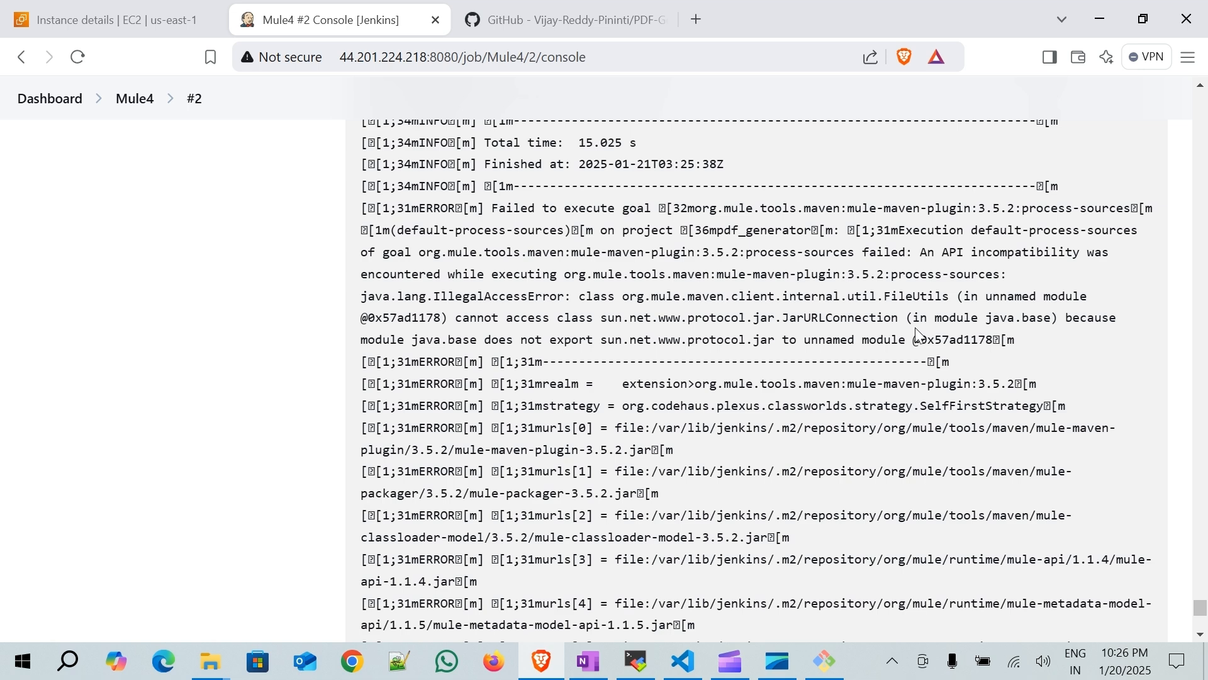
{"action": "scroll", "coordinate": [919, 337], "scroll_direction": "down", "scroll_amount": 5}
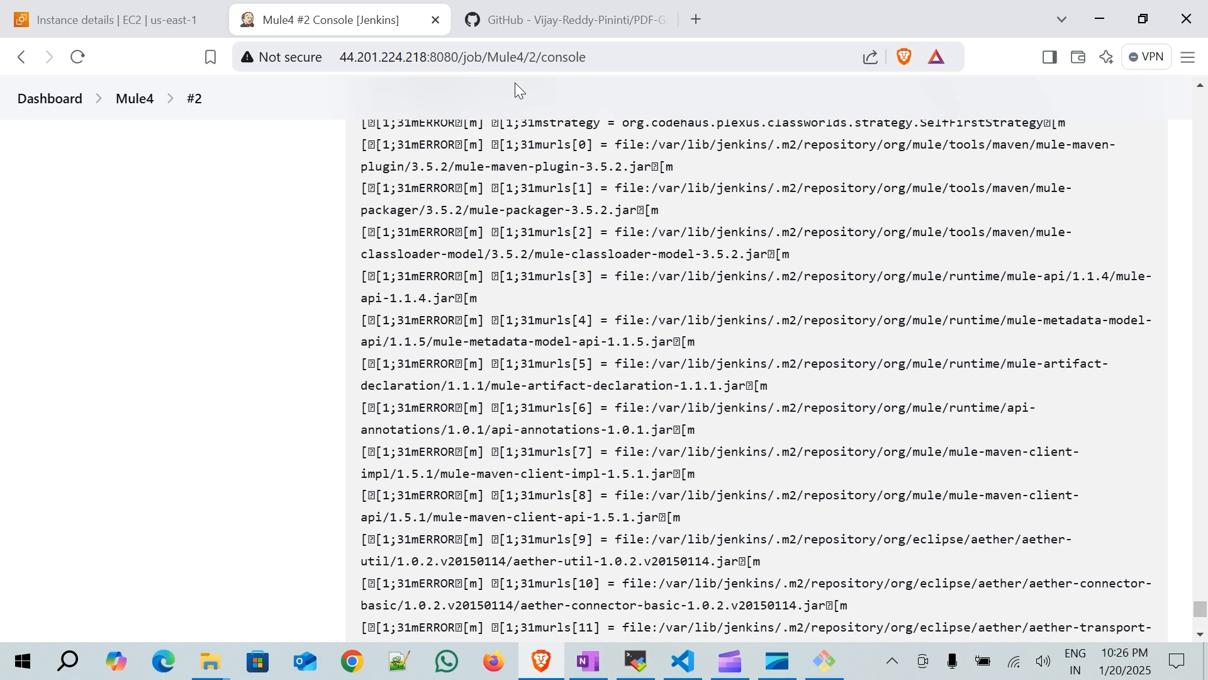
- Switch to MobaXterm's Jenkins Server session and clear its terminal
{"action": "left_click", "coordinate": [510, 28]}
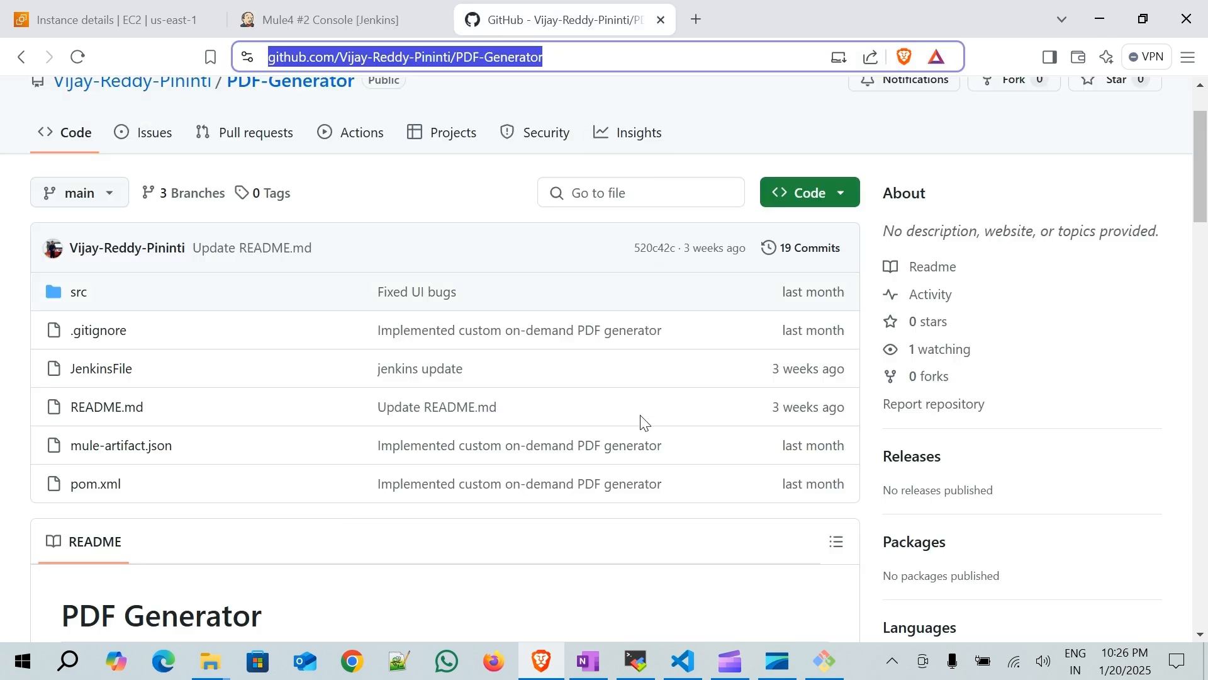
{"action": "left_click", "coordinate": [636, 661]}
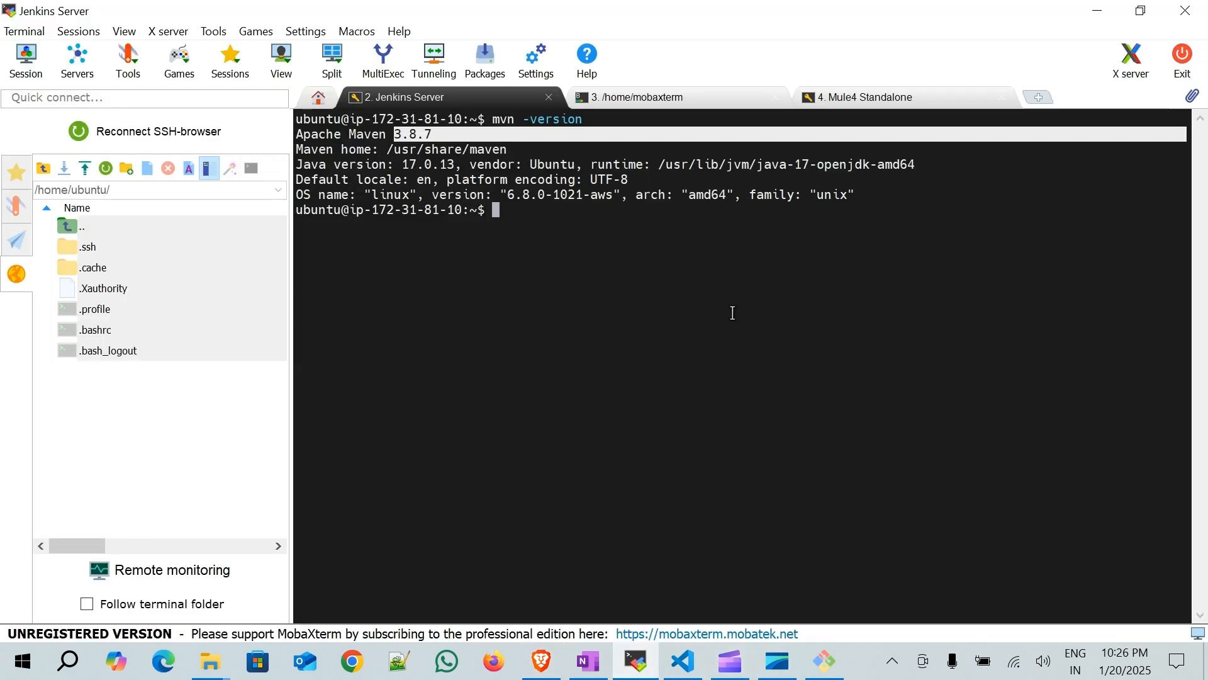
{"action": "left_click", "coordinate": [584, 255]}
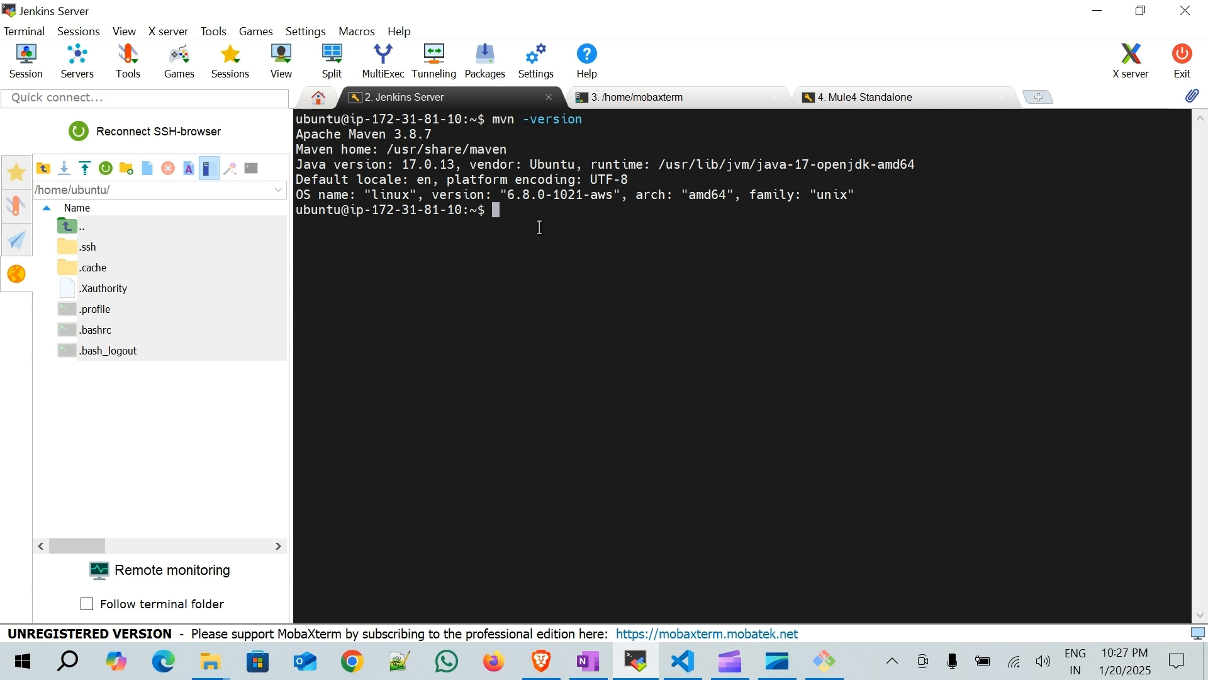
{"action": "type", "text": "clear"}
{"action": "key", "text": "Return"}
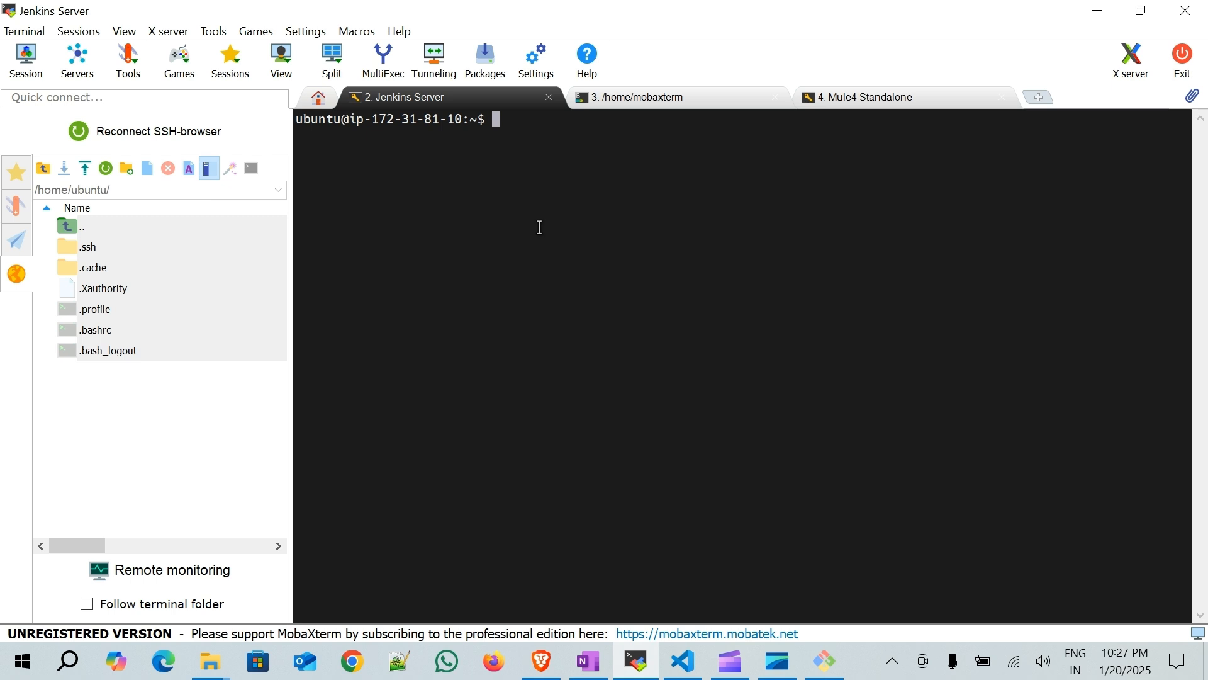
- Run sudo apt-get install openjdk-8-jdk on the Jenkins server to install Java 8
{"action": "type", "text": "sudo ap"}
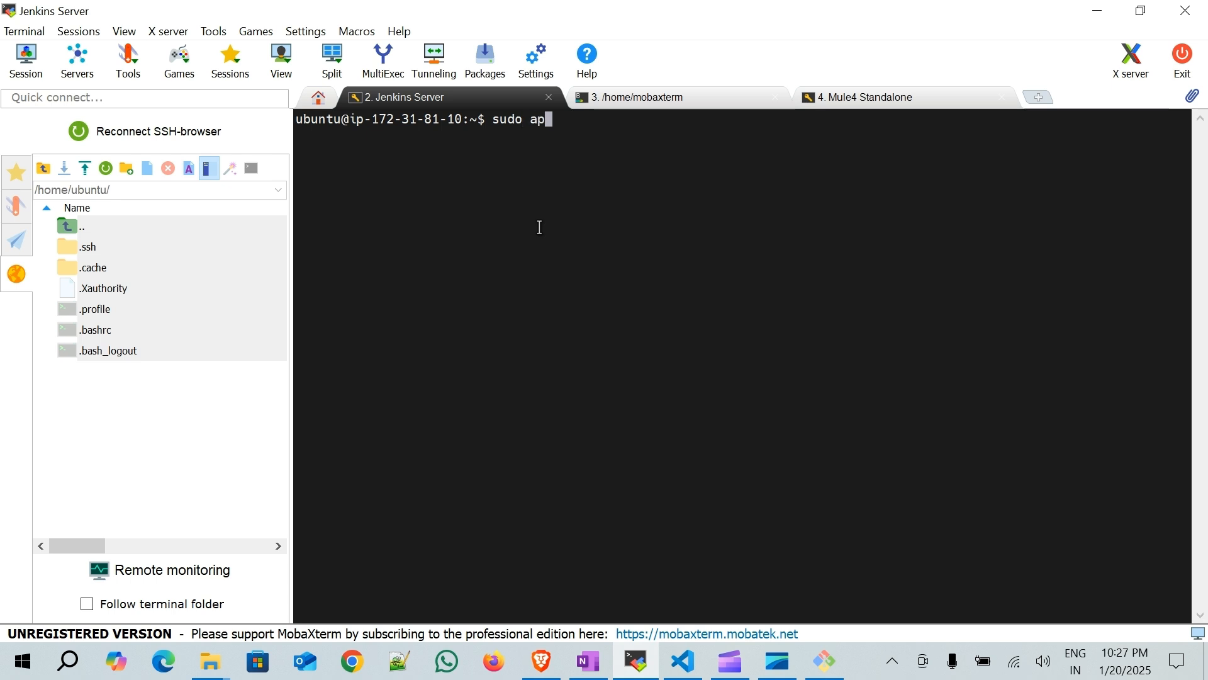
{"action": "type", "text": "t-get install open"}
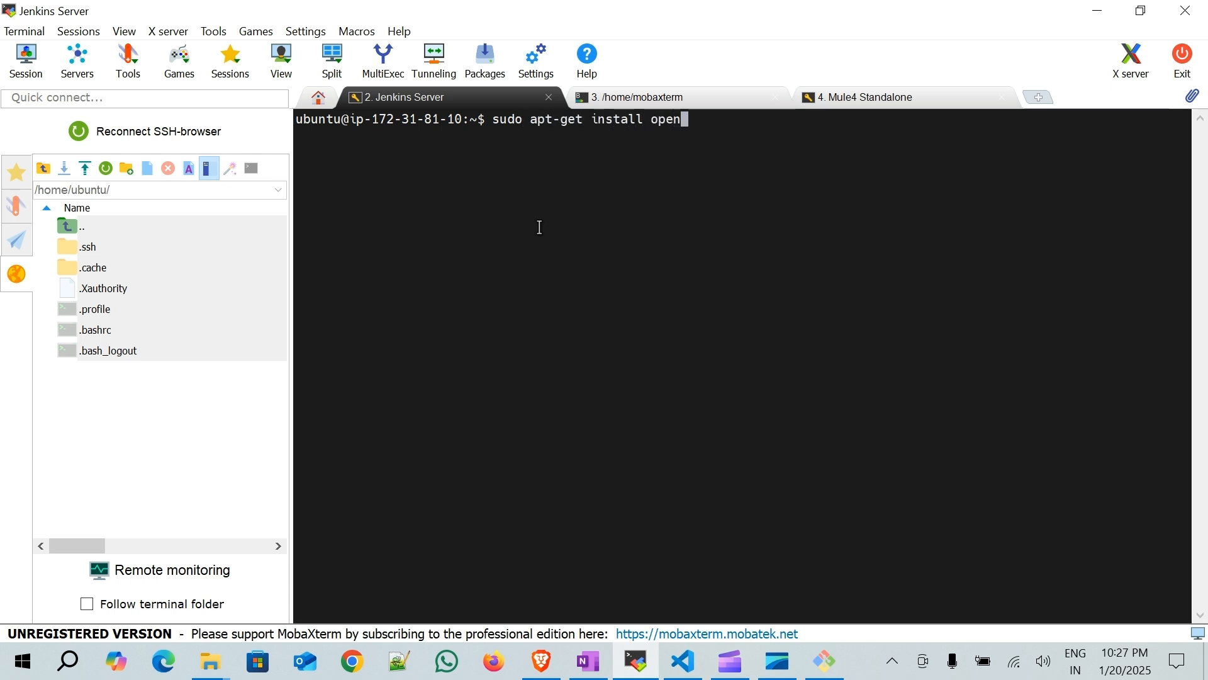
{"action": "type", "text": "jdk-8-jdl"}
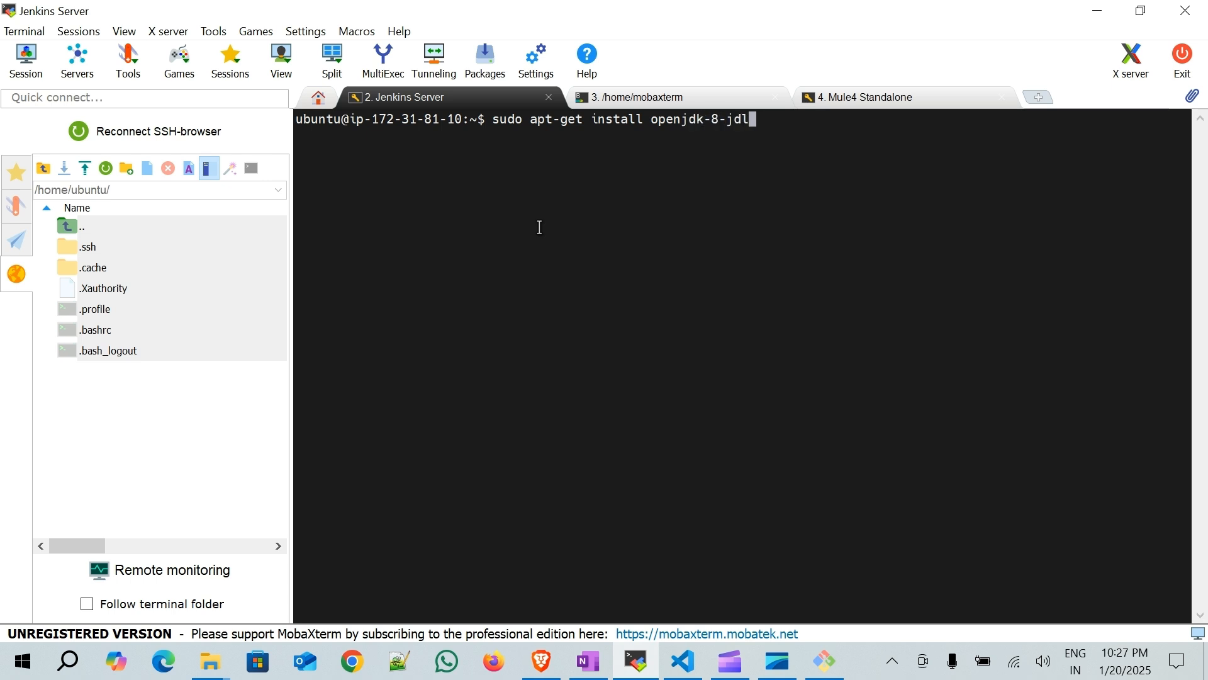
{"action": "key", "text": "BackSpace"}
{"action": "type", "text": "k"}
{"action": "key", "text": "Return"}
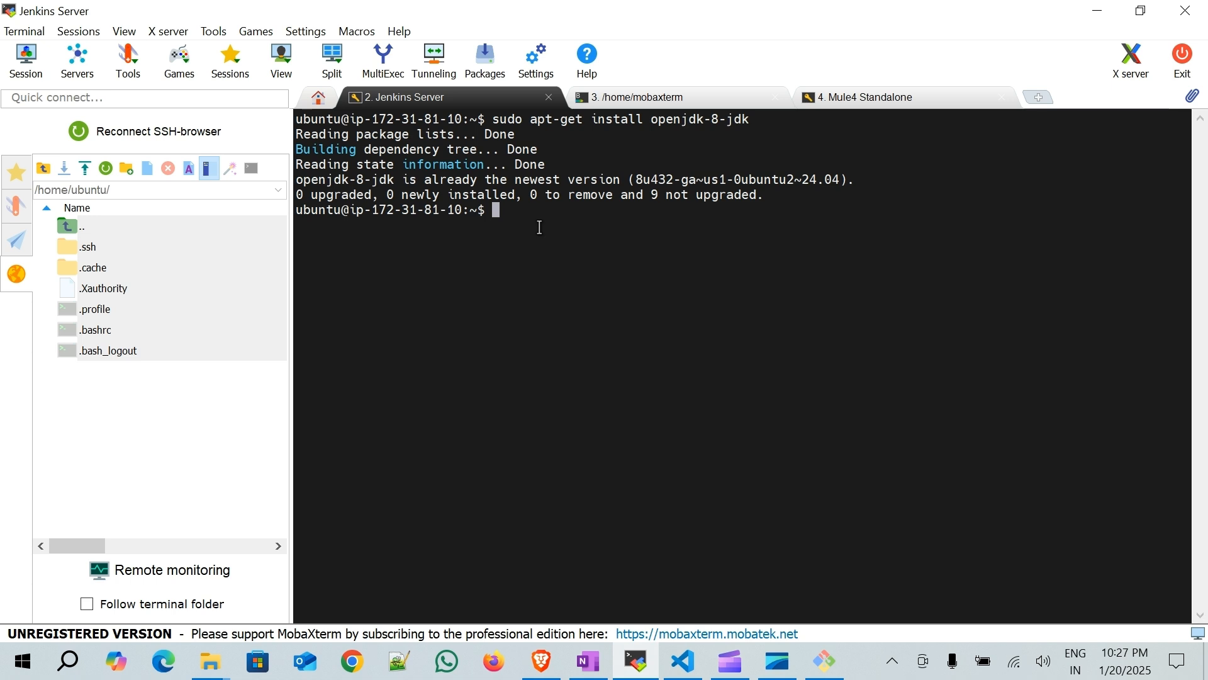
- Run sudo update-alternatives --display java in the cleared terminal and copy the path /usr/lib/jvm/java-8-openjdk-amd64/ from its output
{"action": "type", "text": "clear"}
{"action": "key", "text": "Return"}
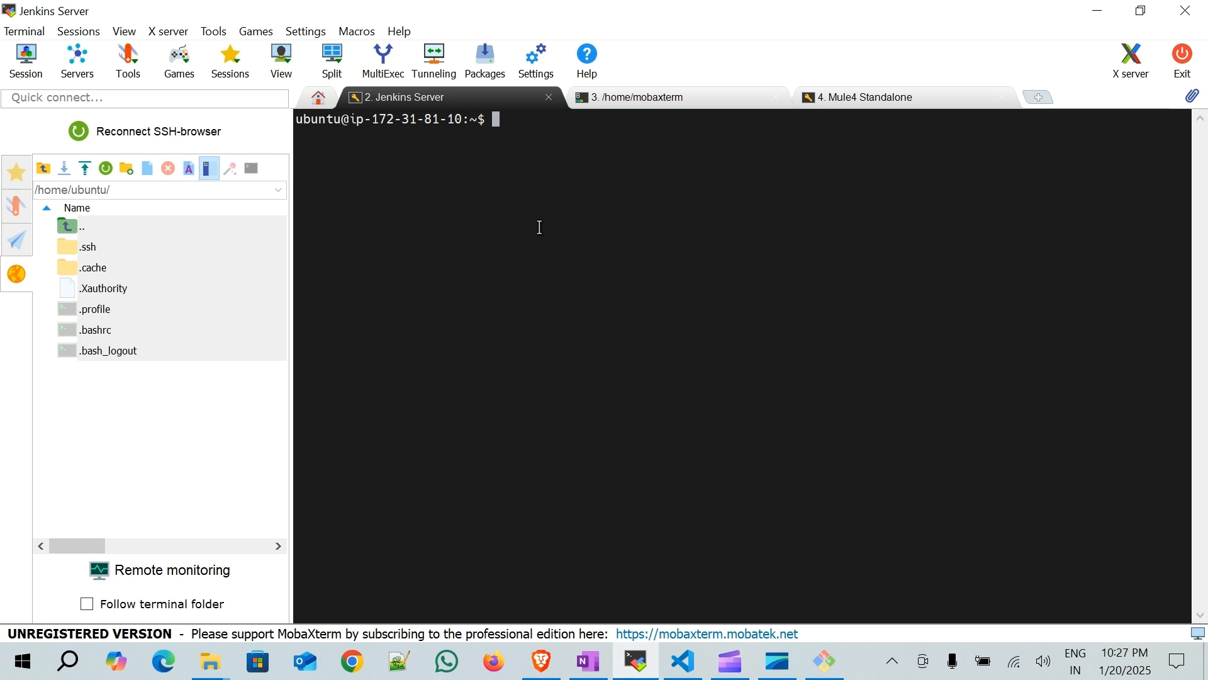
{"action": "type", "text": "sudo update-alternatives --diapl"}
{"action": "type", "text": "y"}
{"action": "key", "text": "Left"}
{"action": "key", "text": "Left"}
{"action": "key", "text": "Left"}
{"action": "key", "text": "BackSpace"}
{"action": "type", "text": "s"}
{"action": "key", "text": "End"}
{"action": "key", "text": "Left"}
{"action": "type", "text": "a"}
{"action": "key", "text": "End"}
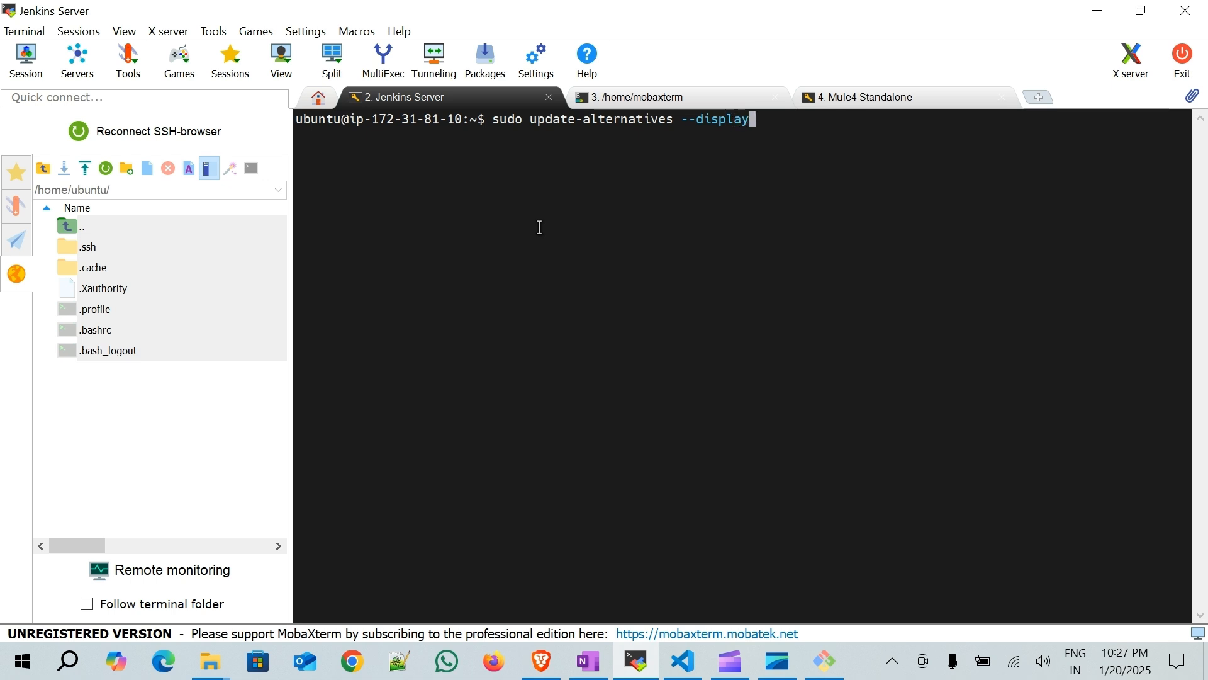
{"action": "type", "text": "java"}
{"action": "key", "text": "Return"}
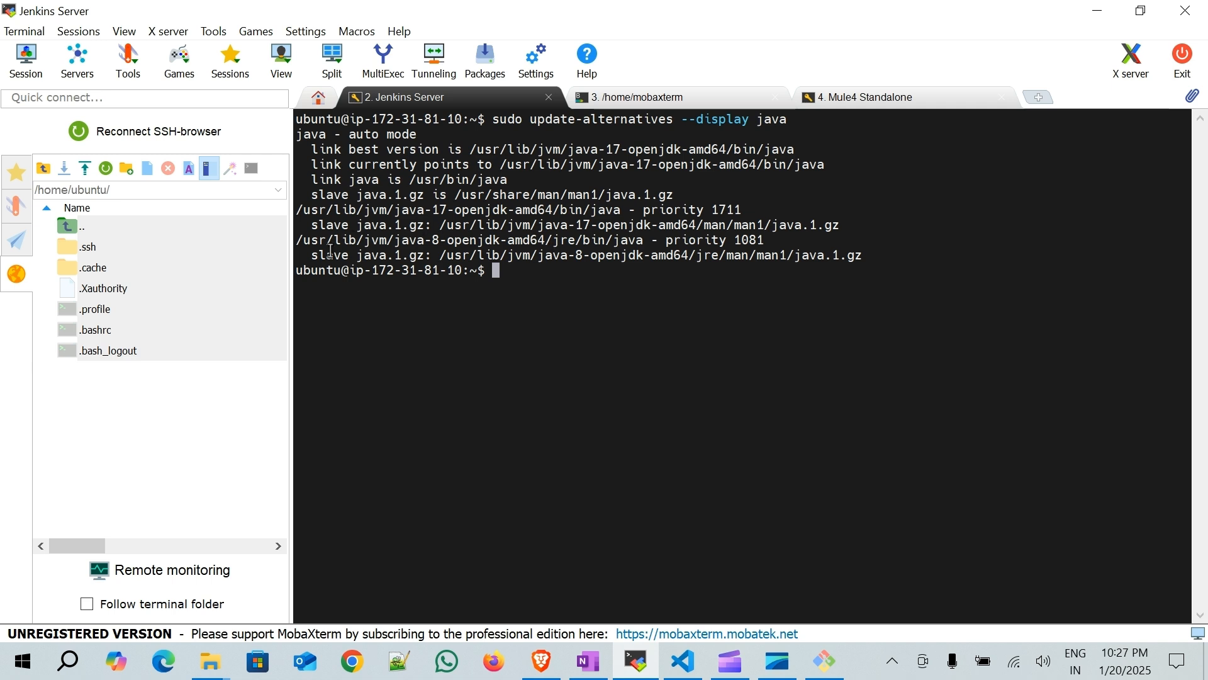
{"action": "left_click_drag", "start_coordinate": [297, 241], "coordinate": [546, 244]}
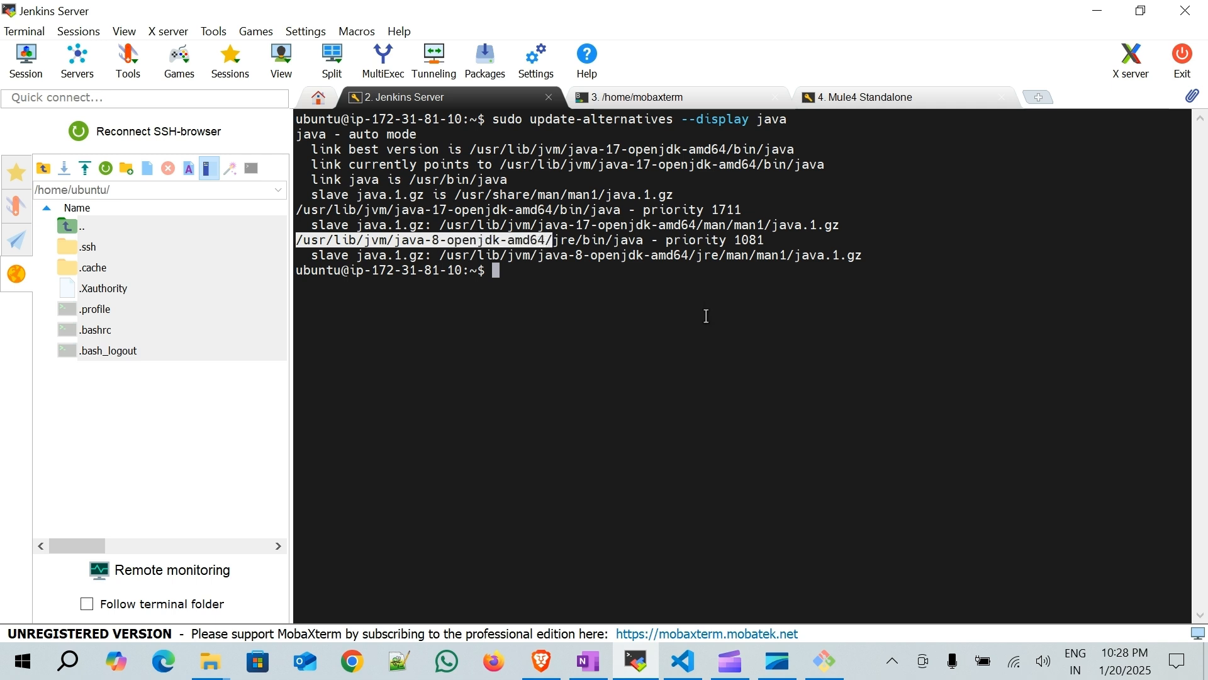
{"action": "key", "text": "ctrl+c"}
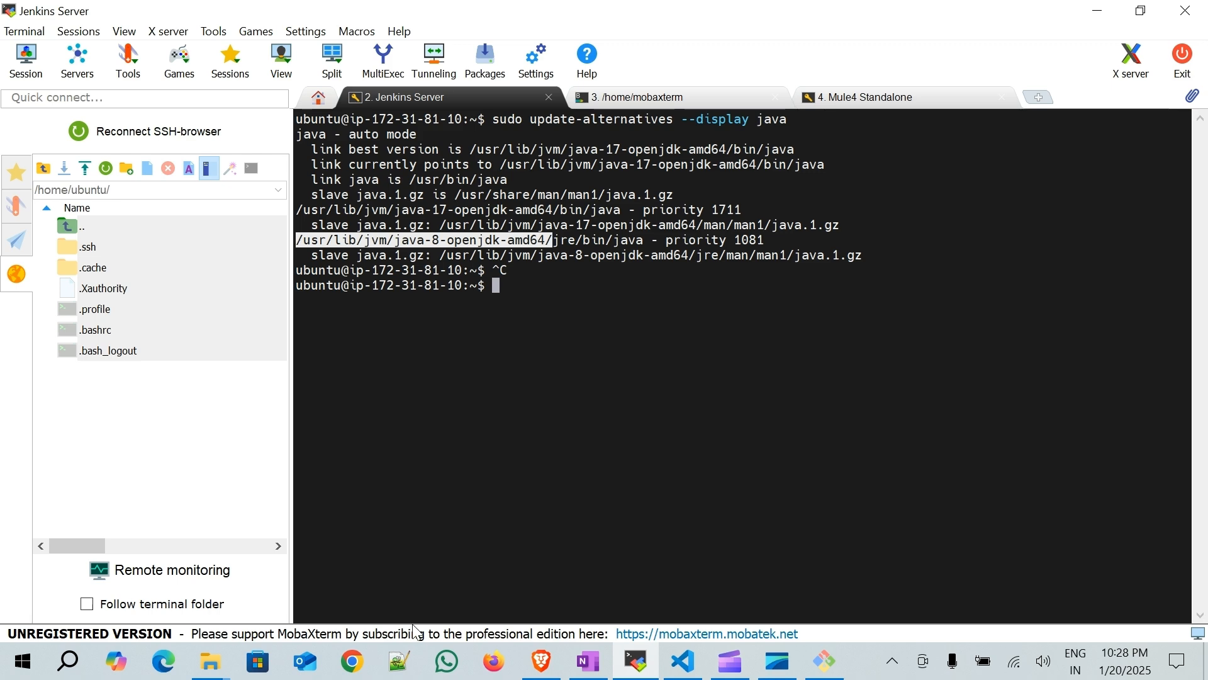
- Switch to Jenkins in the Brave browser and open the Tools configuration under Manage Jenkins
{"action": "left_click", "coordinate": [543, 661]}
{"action": "left_click", "coordinate": [340, 25]}
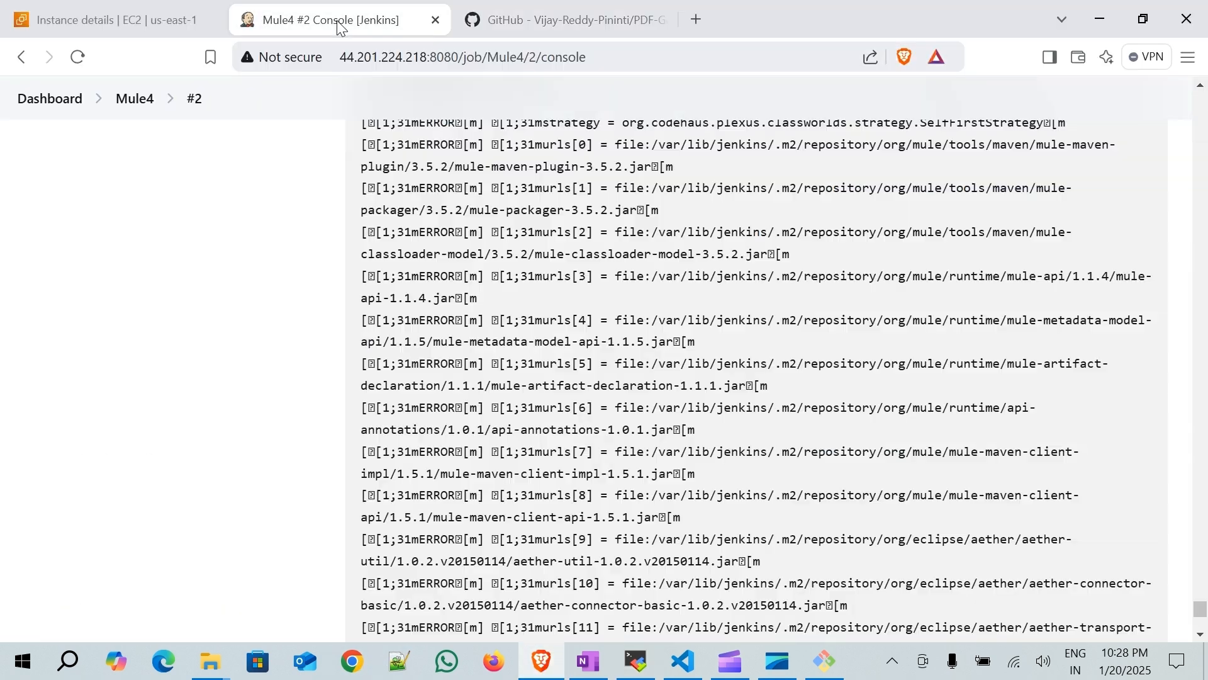
{"action": "scroll", "coordinate": [371, 229], "scroll_direction": "up", "scroll_amount": 7}
{"action": "left_click", "coordinate": [79, 105]}
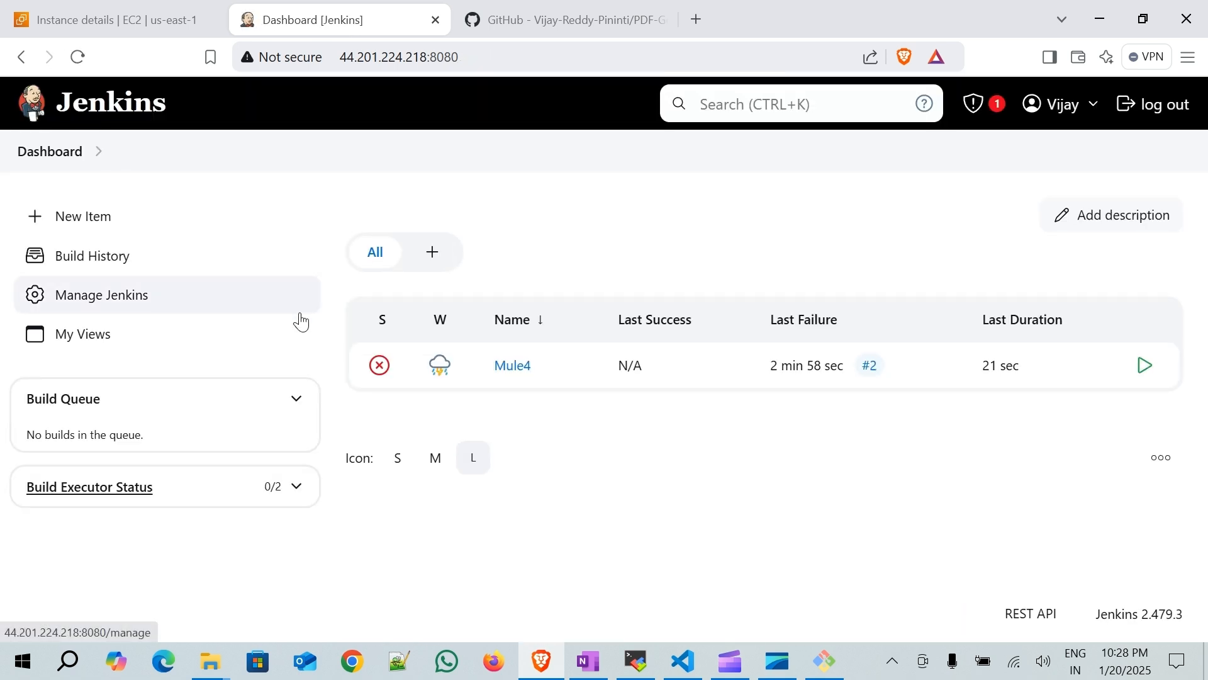
{"action": "left_click", "coordinate": [134, 296]}
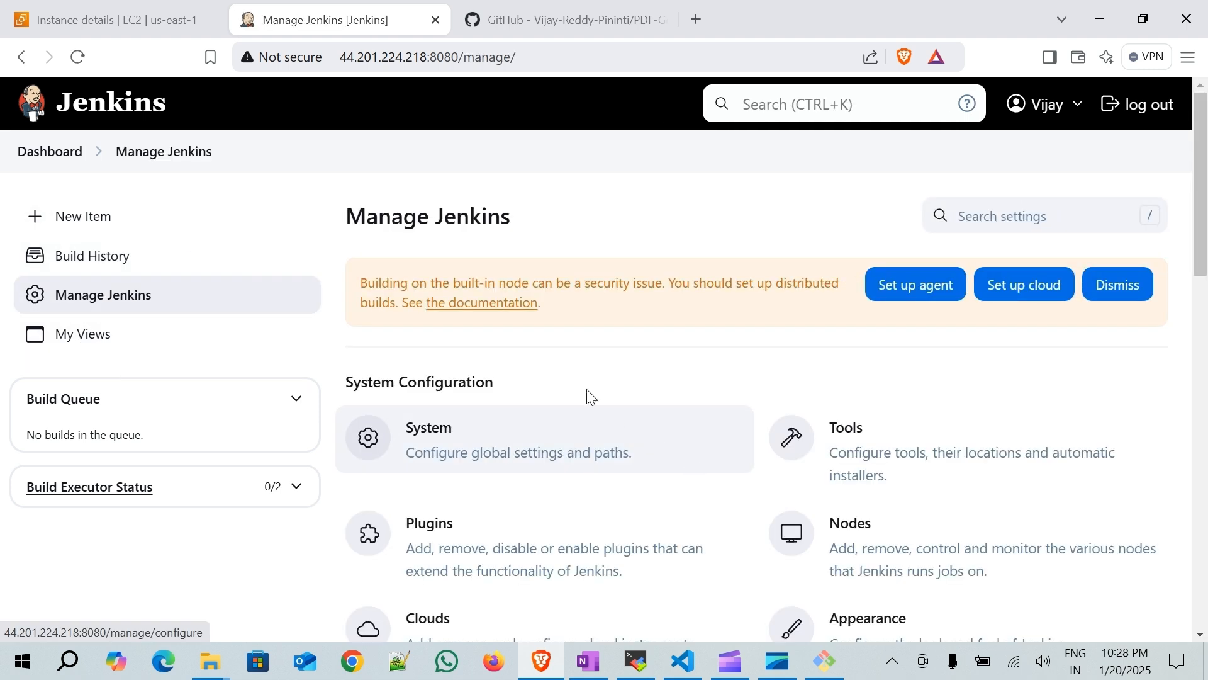
{"action": "scroll", "coordinate": [604, 390], "scroll_direction": "down", "scroll_amount": 1}
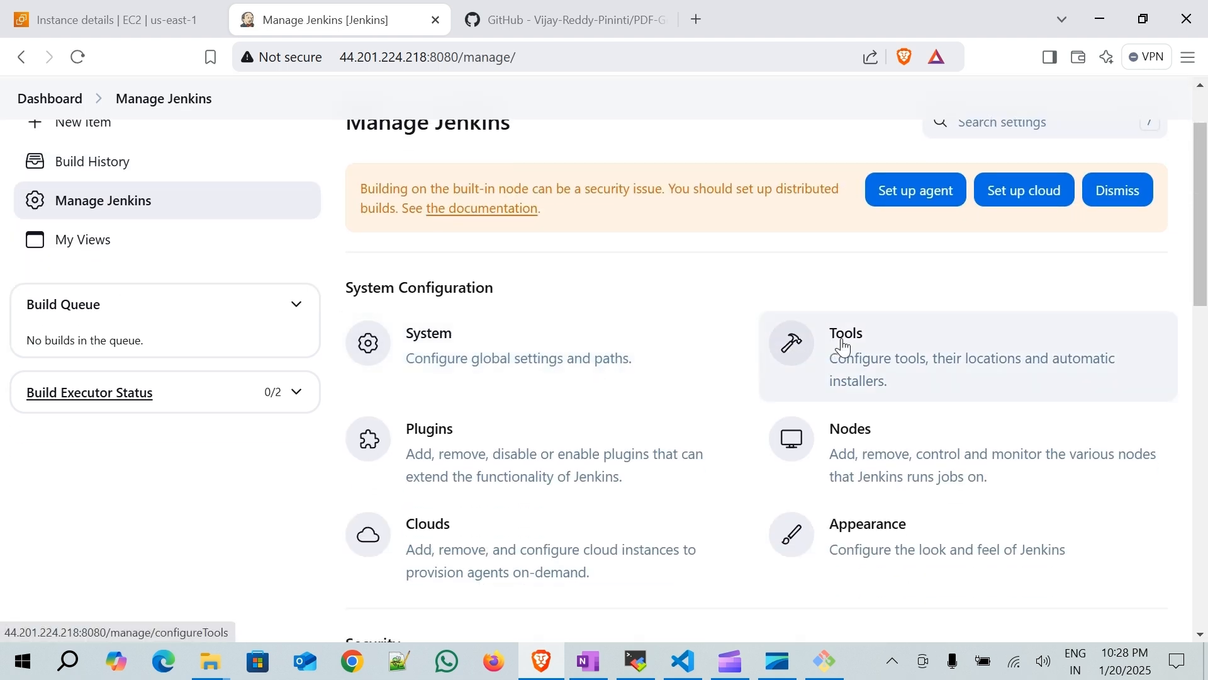
{"action": "left_click", "coordinate": [844, 346]}
- Add a JDK installation named JDK8 with JAVA_HOME /usr/lib/jvm/java-8-openjdk-amd64/ and save the tools configuration
{"action": "scroll", "coordinate": [3, 419], "scroll_direction": "down", "scroll_amount": 4}
{"action": "scroll", "coordinate": [44, 391], "scroll_direction": "up", "scroll_amount": 1}
{"action": "left_click", "coordinate": [157, 302]}
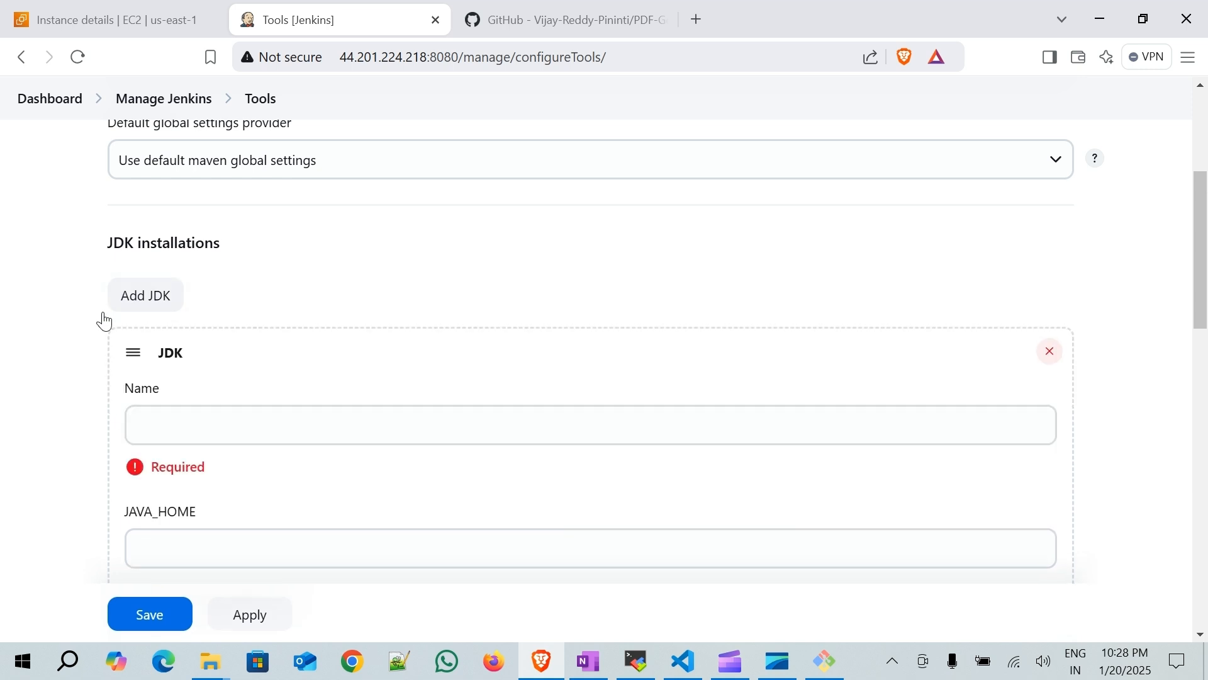
{"action": "scroll", "coordinate": [21, 345], "scroll_direction": "down", "scroll_amount": 4}
{"action": "scroll", "coordinate": [245, 250], "scroll_direction": "up", "scroll_amount": 1}
{"action": "left_click", "coordinate": [259, 244]}
{"action": "type", "text": "JD"}
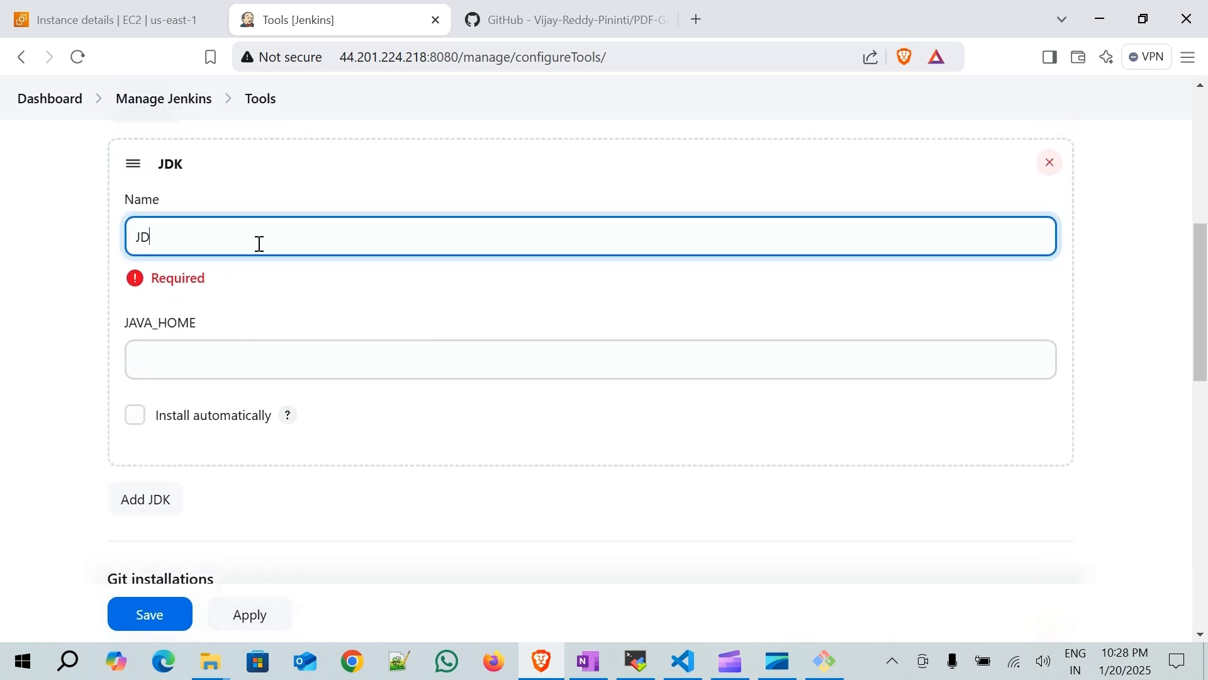
{"action": "type", "text": "K8"}
{"action": "left_click", "coordinate": [244, 367]}
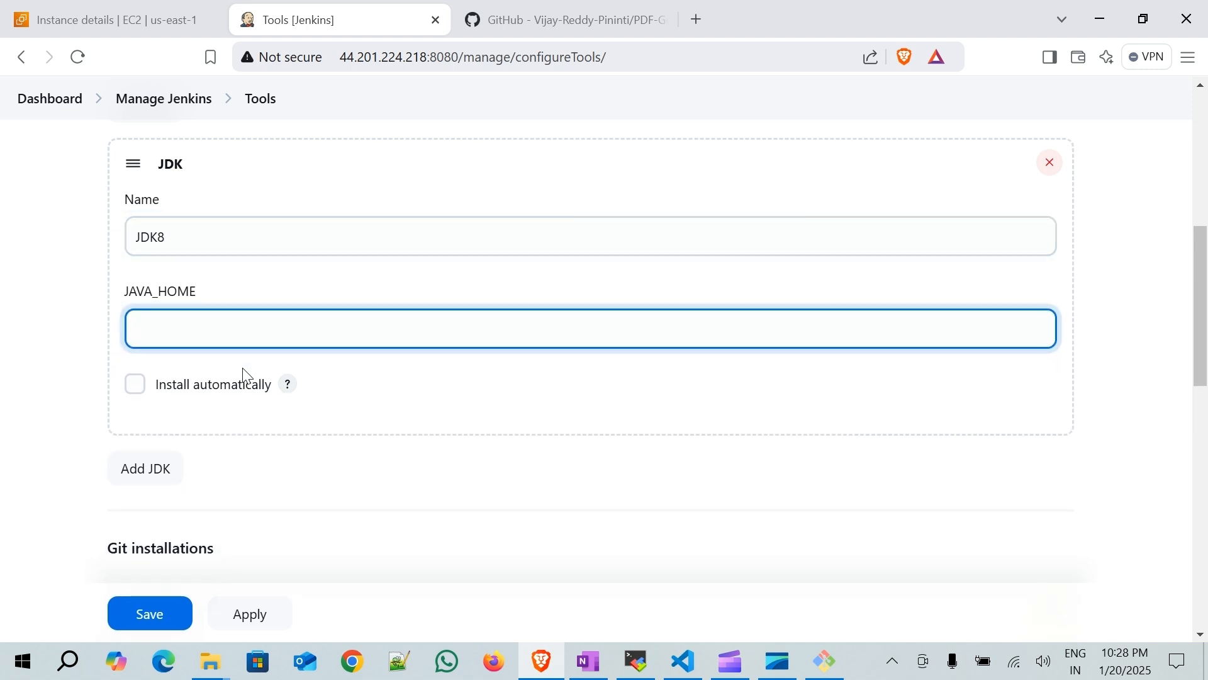
{"action": "key", "text": "ctrl+v"}
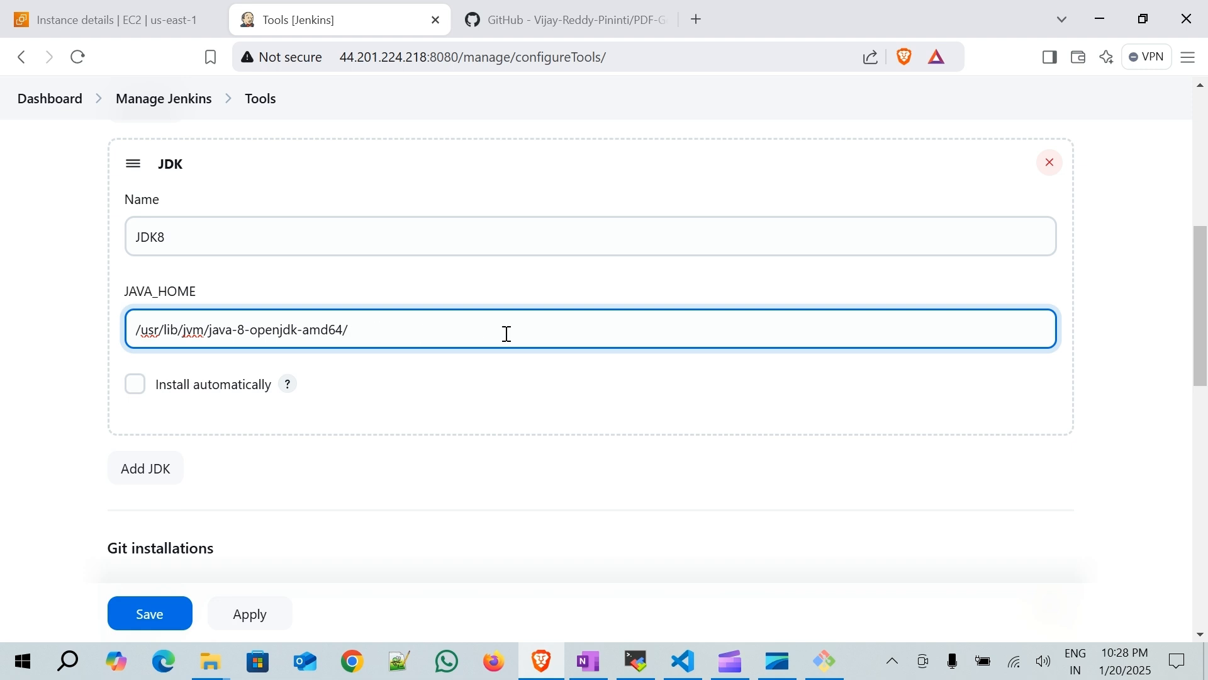
{"action": "left_click", "coordinate": [162, 623]}
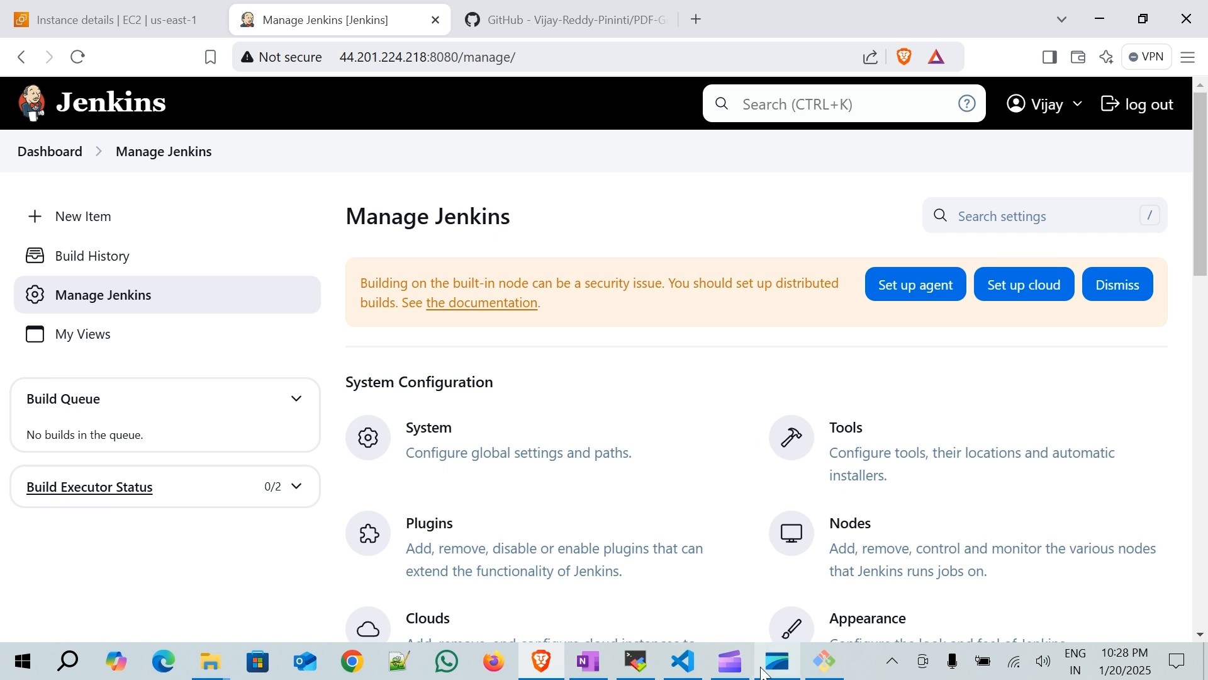
- Switch to VS Code and add a tools block with an empty-quoted jdk entry below the environment block in JenkinsFile
{"action": "left_click", "coordinate": [683, 660]}
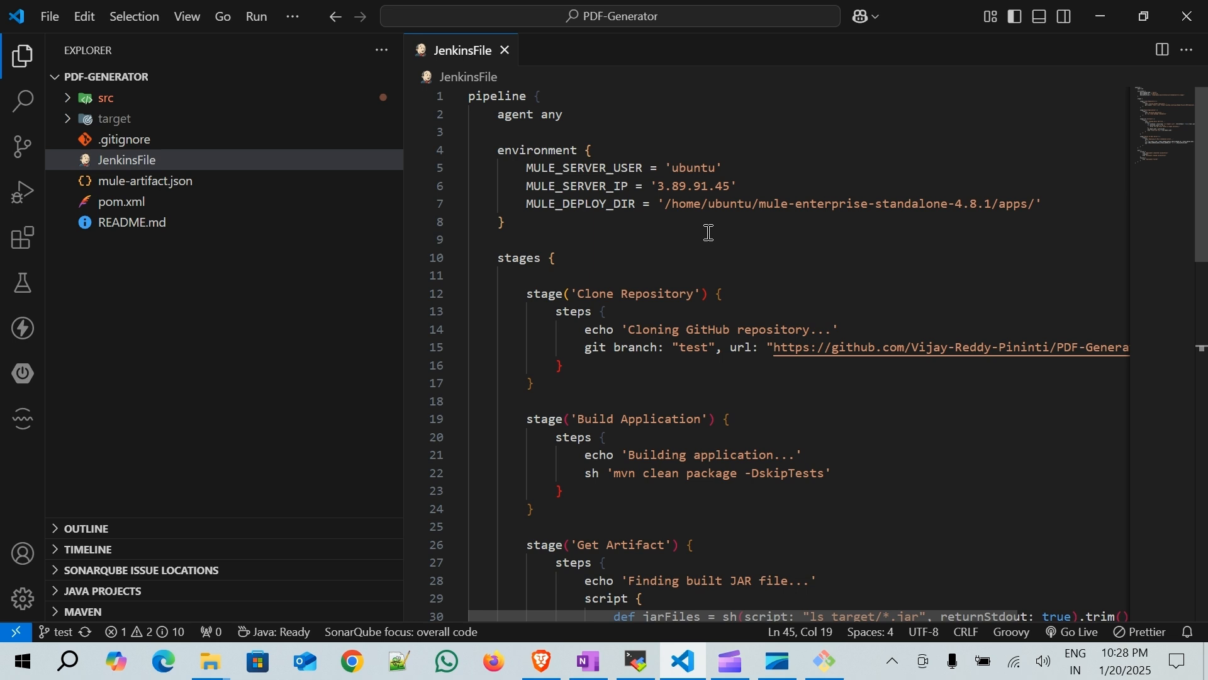
{"action": "left_click", "coordinate": [595, 223]}
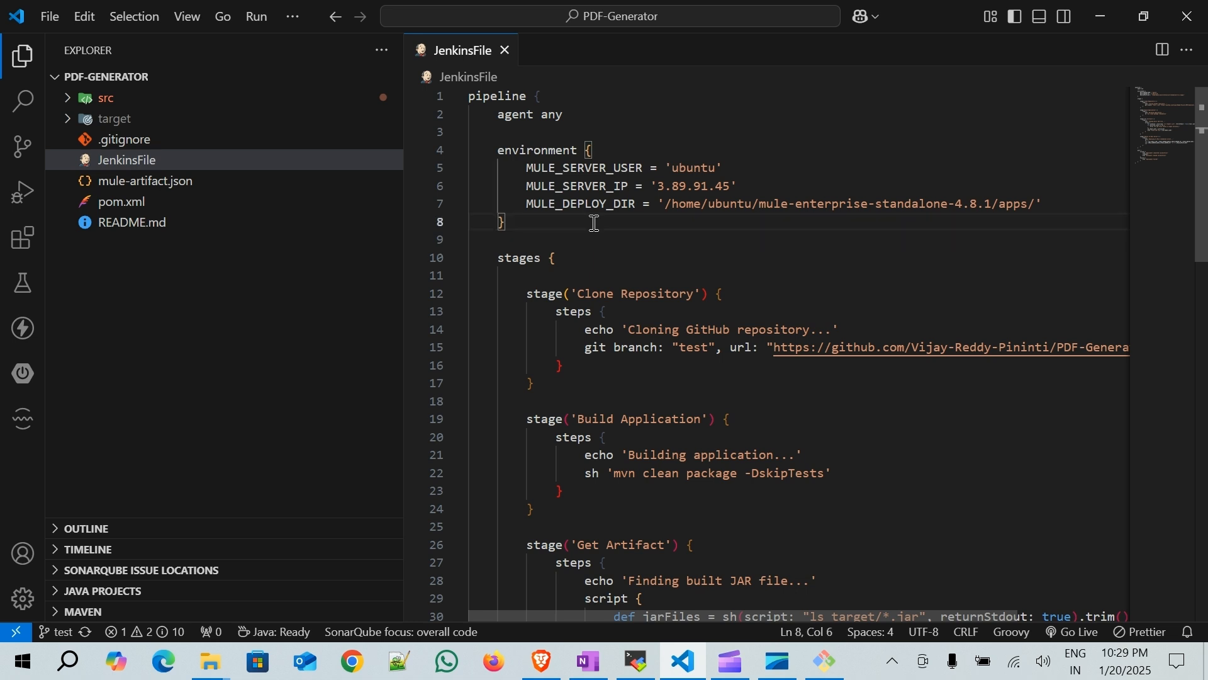
{"action": "key", "text": "Return"}
{"action": "key", "text": "Return"}
{"action": "type", "text": "tools"}
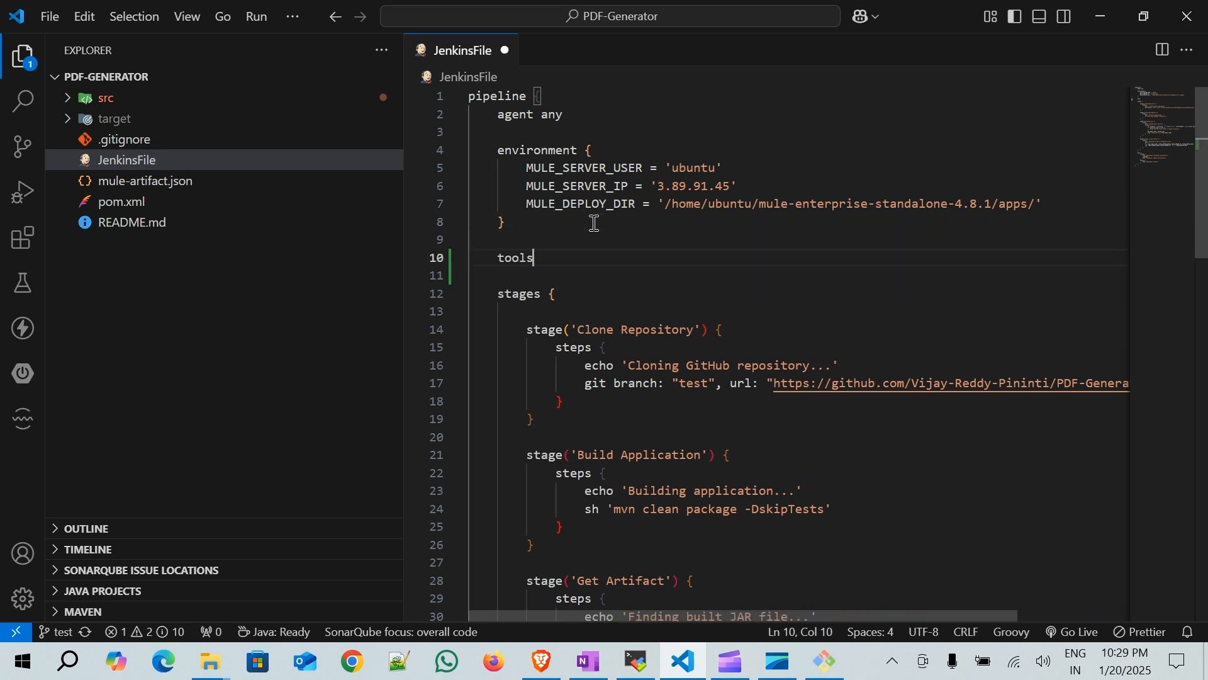
{"action": "type", "text": " {"}
{"action": "key", "text": "Return"}
{"action": "type", "text": "jdk '"}
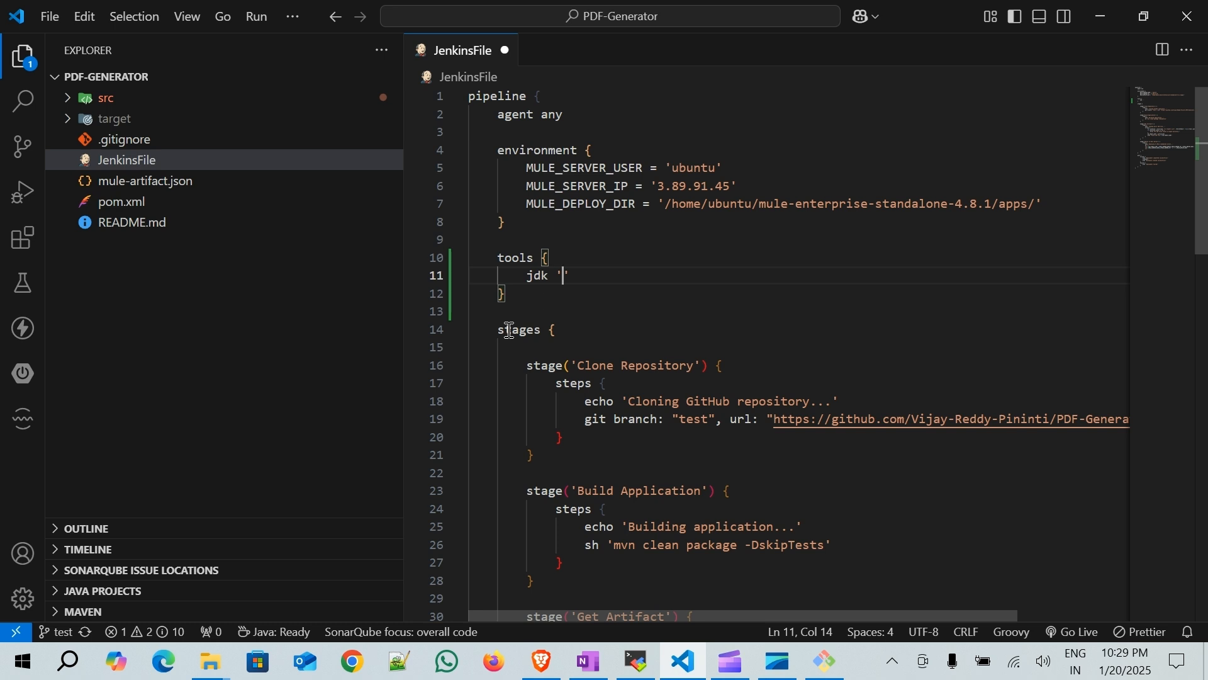
- Switch back to Jenkins and check the exact name of the configured JDK installation in Tools
{"action": "left_click", "coordinate": [541, 660]}
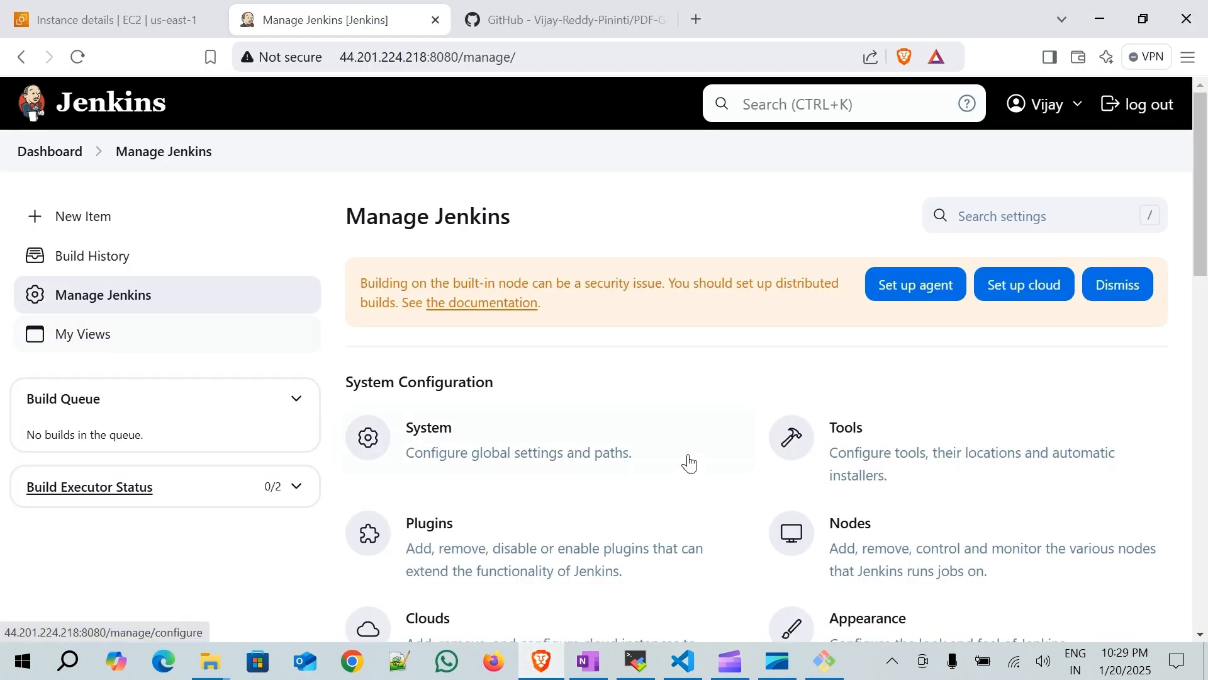
{"action": "left_click", "coordinate": [842, 442]}
{"action": "scroll", "coordinate": [255, 377], "scroll_direction": "down", "scroll_amount": 4}
{"action": "scroll", "coordinate": [310, 437], "scroll_direction": "down", "scroll_amount": 1}
{"action": "scroll", "coordinate": [305, 419], "scroll_direction": "up", "scroll_amount": 1}
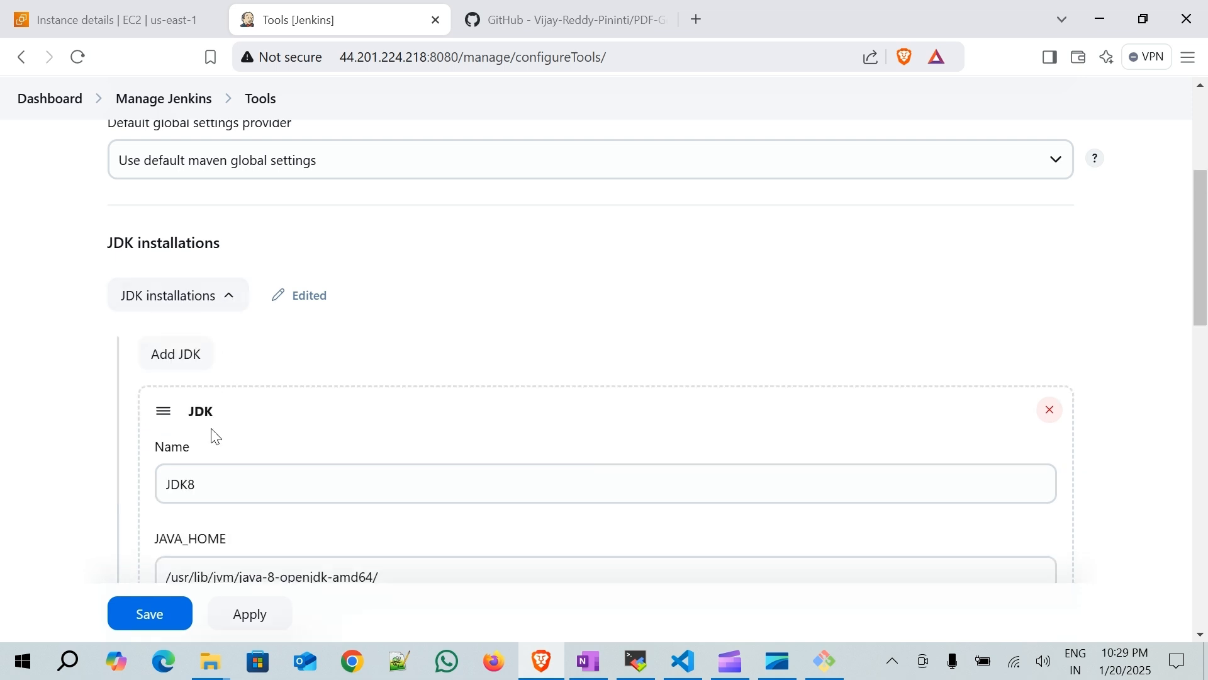
{"action": "double_click", "coordinate": [215, 481]}
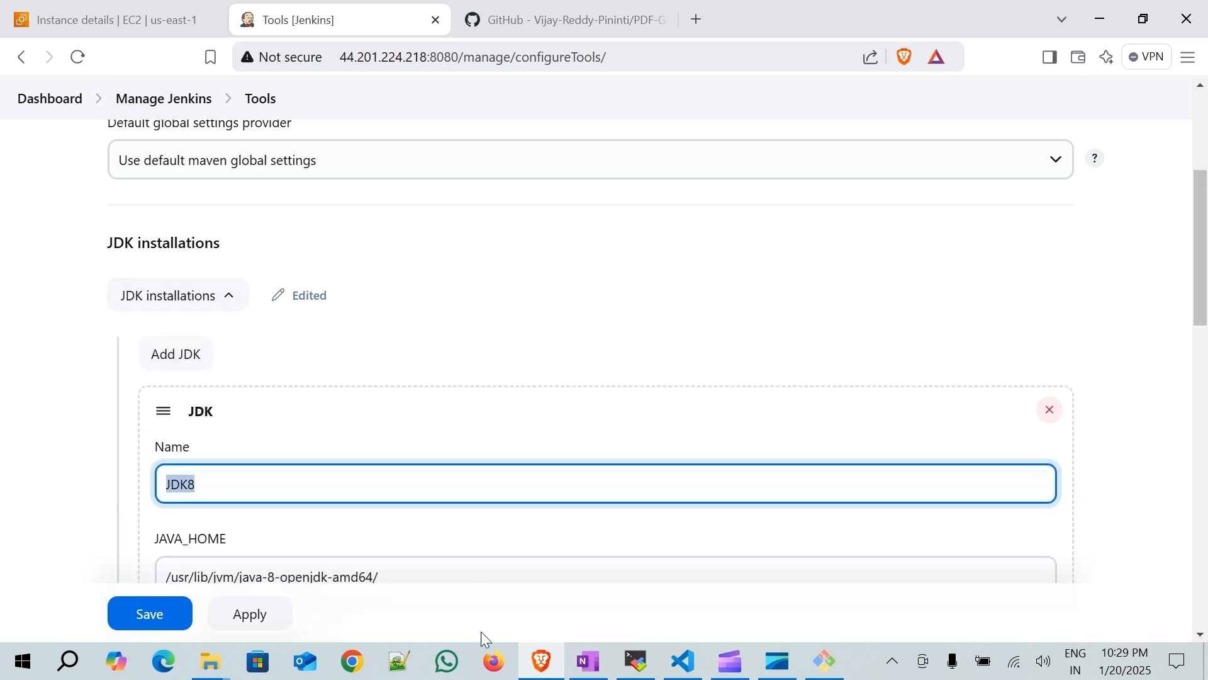
- Switch to VS Code, set the jdk entry in the tools block to 'JDK8' and save JenkinsFile
{"action": "left_click", "coordinate": [686, 660]}
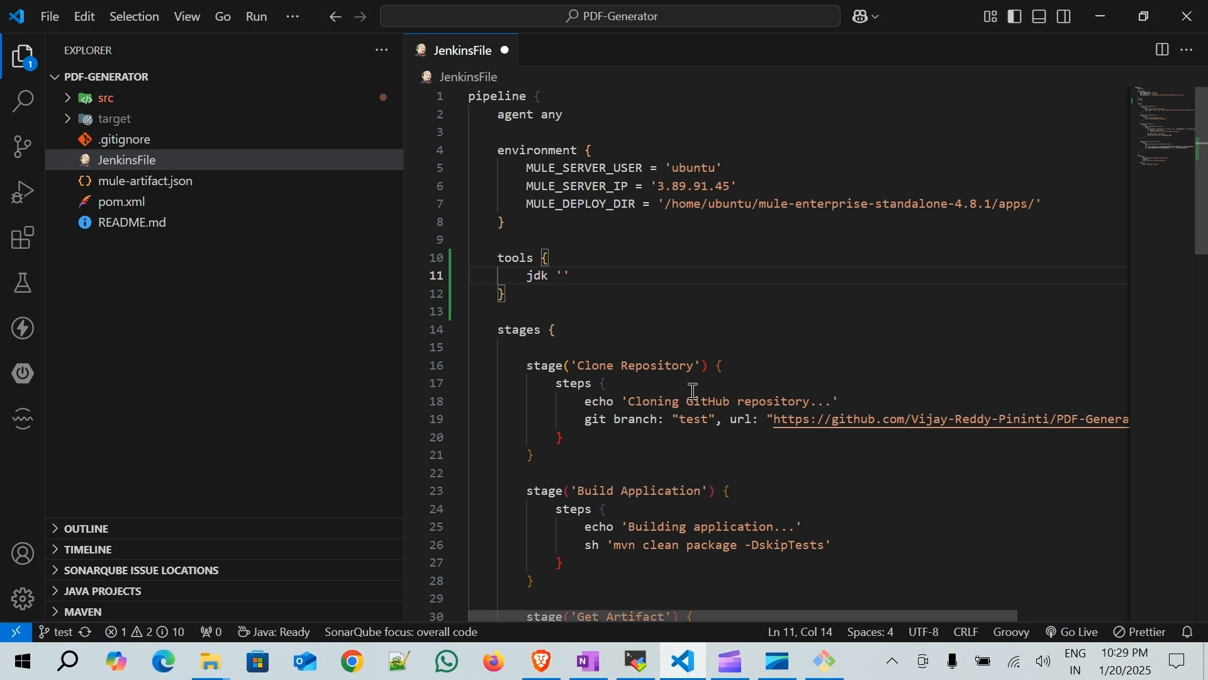
{"action": "type", "text": "JDK8"}
{"action": "key", "text": "ctrl+s"}
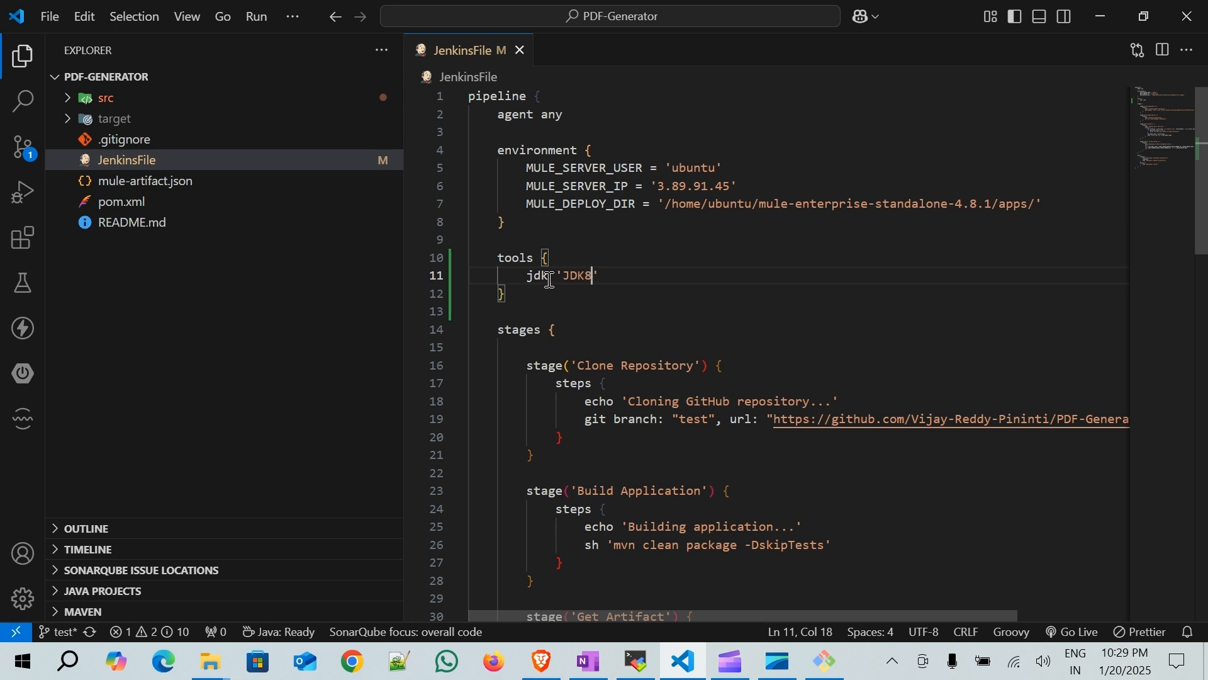
- Switch to the Git Bash window, run git status and stage all changes with git add
{"action": "left_click", "coordinate": [825, 661]}
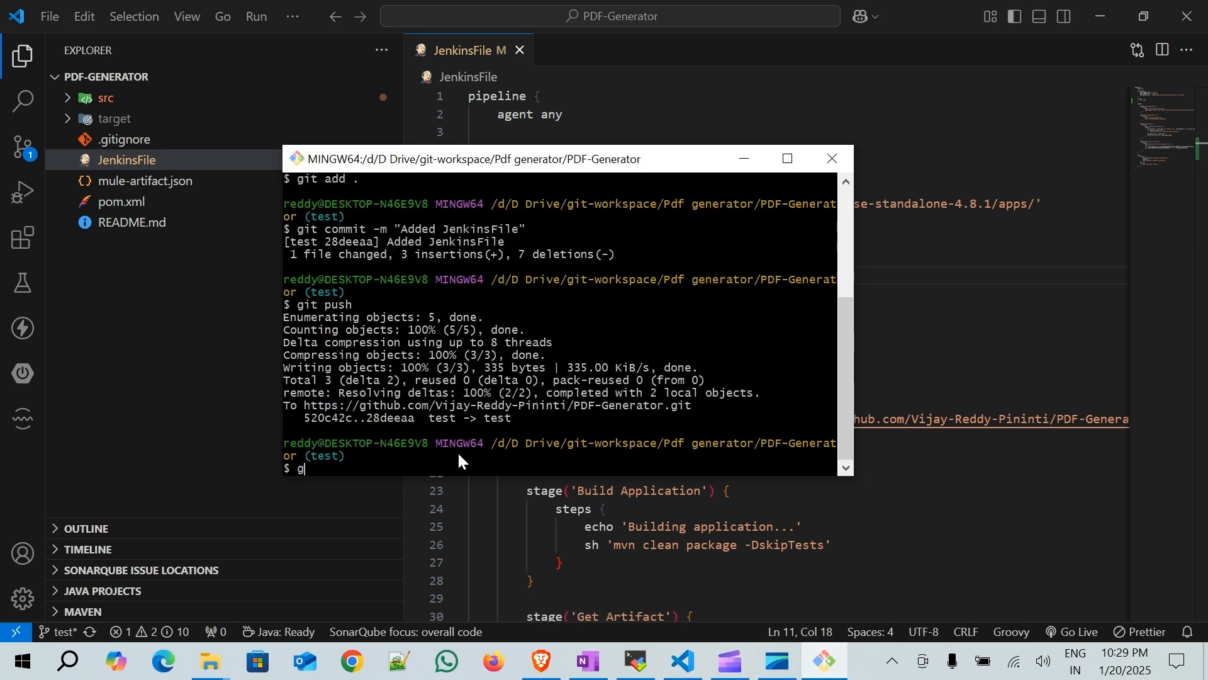
{"action": "type", "text": "git status"}
{"action": "key", "text": "Return"}
{"action": "type", "text": "git add ."}
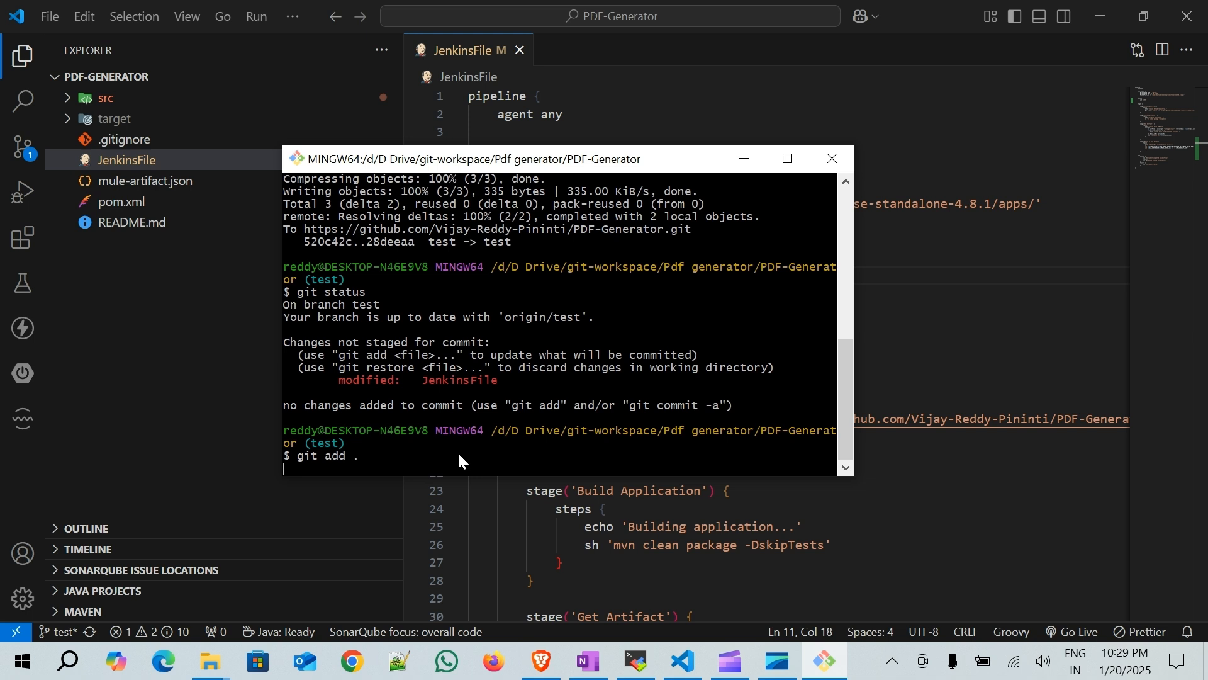
{"action": "key", "text": "Return"}
- Commit the staged JenkinsFile with the message "configured jdk version" and push it to the remote test branch
{"action": "type", "text": "git co"}
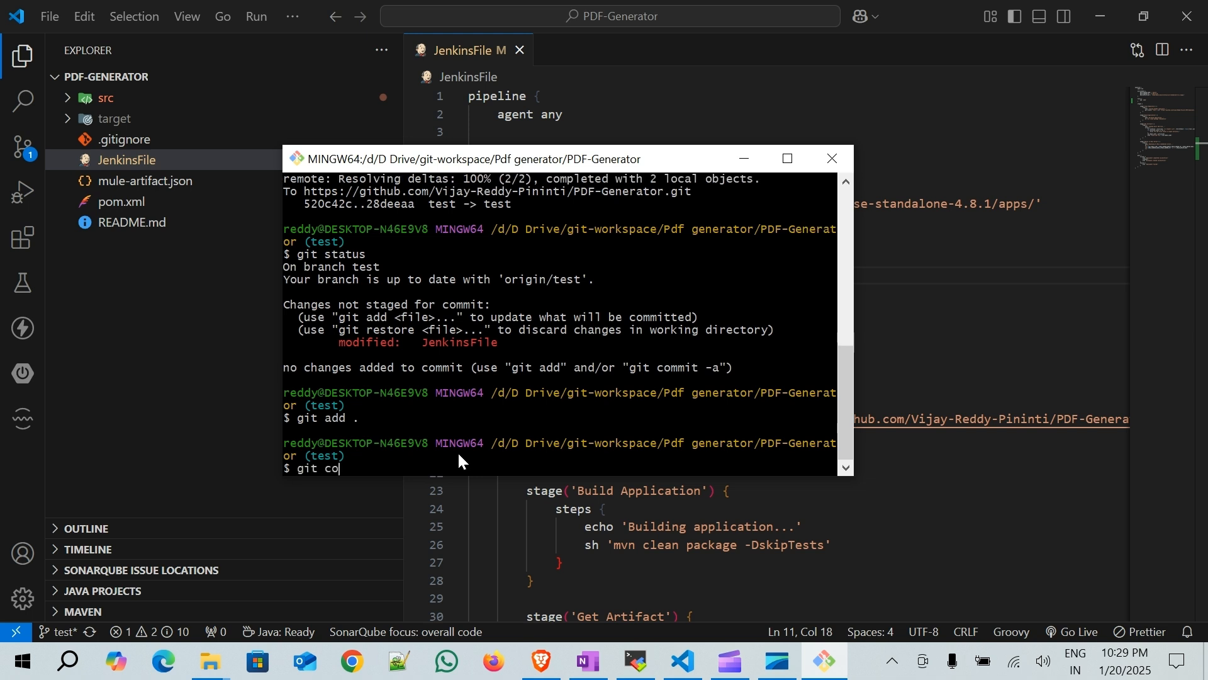
{"action": "type", "text": "mmit -m \"confi"}
{"action": "type", "text": "gured jsk"}
{"action": "type", "text": "dk versio"}
{"action": "type", "text": "n"}
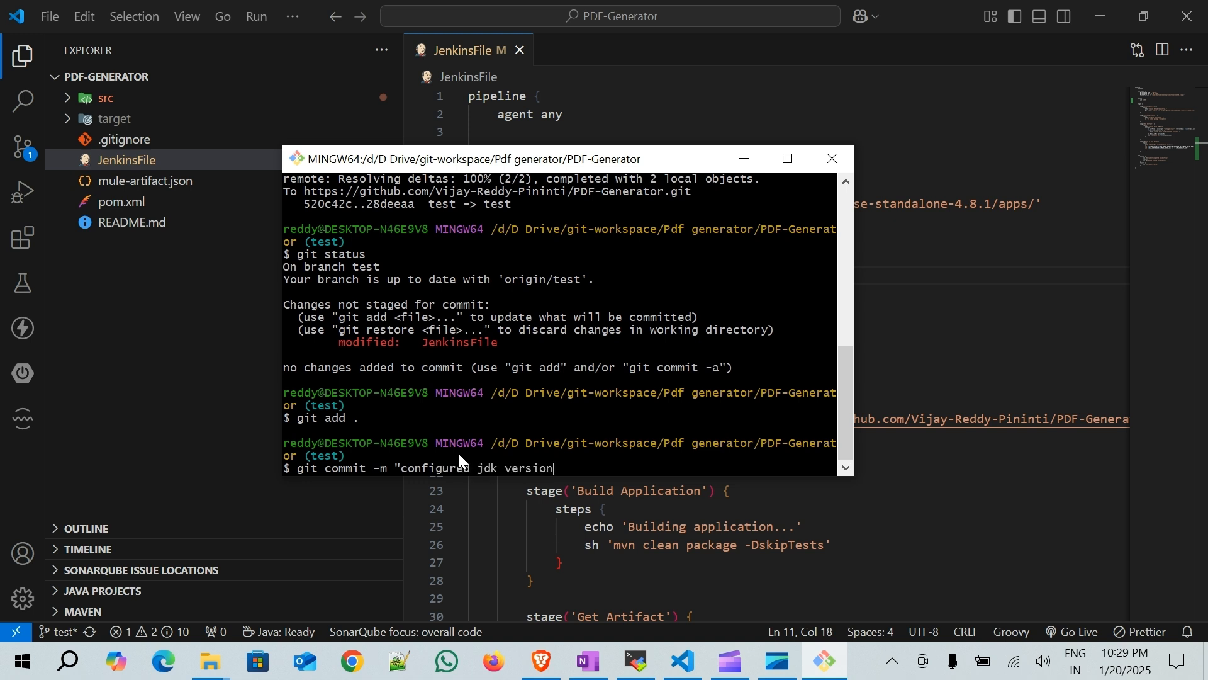
{"action": "type", "text": "\""}
{"action": "key", "text": "Return"}
{"action": "type", "text": "git push"}
{"action": "key", "text": "Return"}
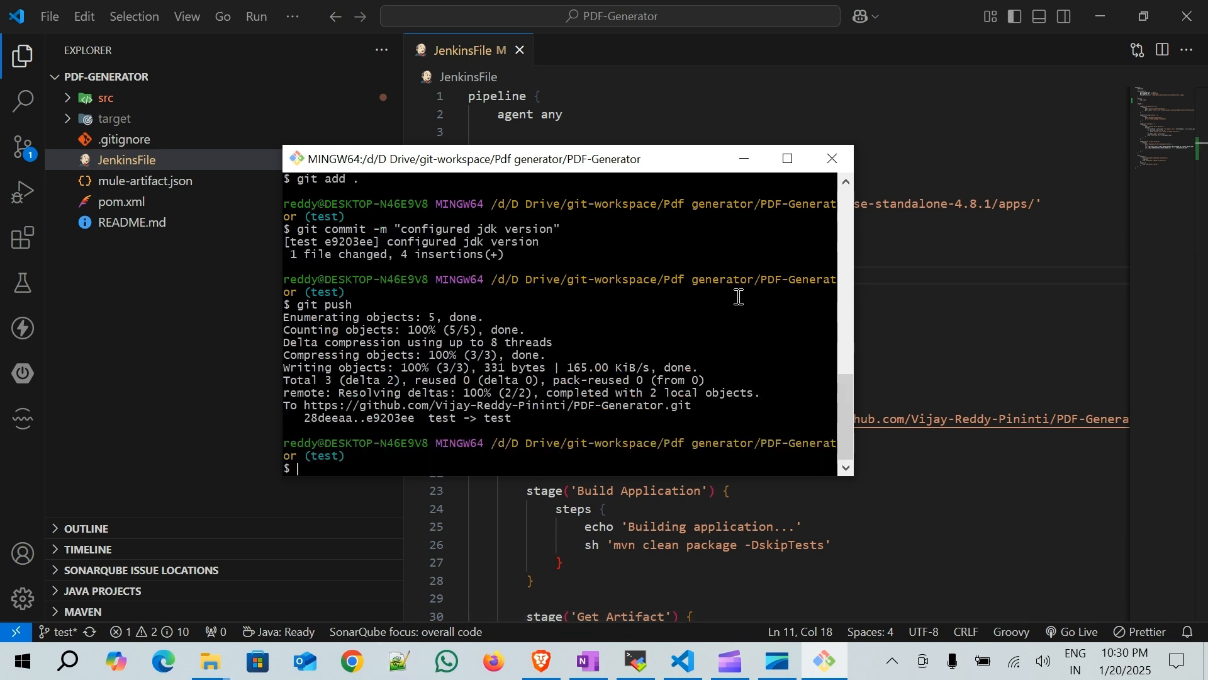
{"action": "left_click", "coordinate": [819, 153]}
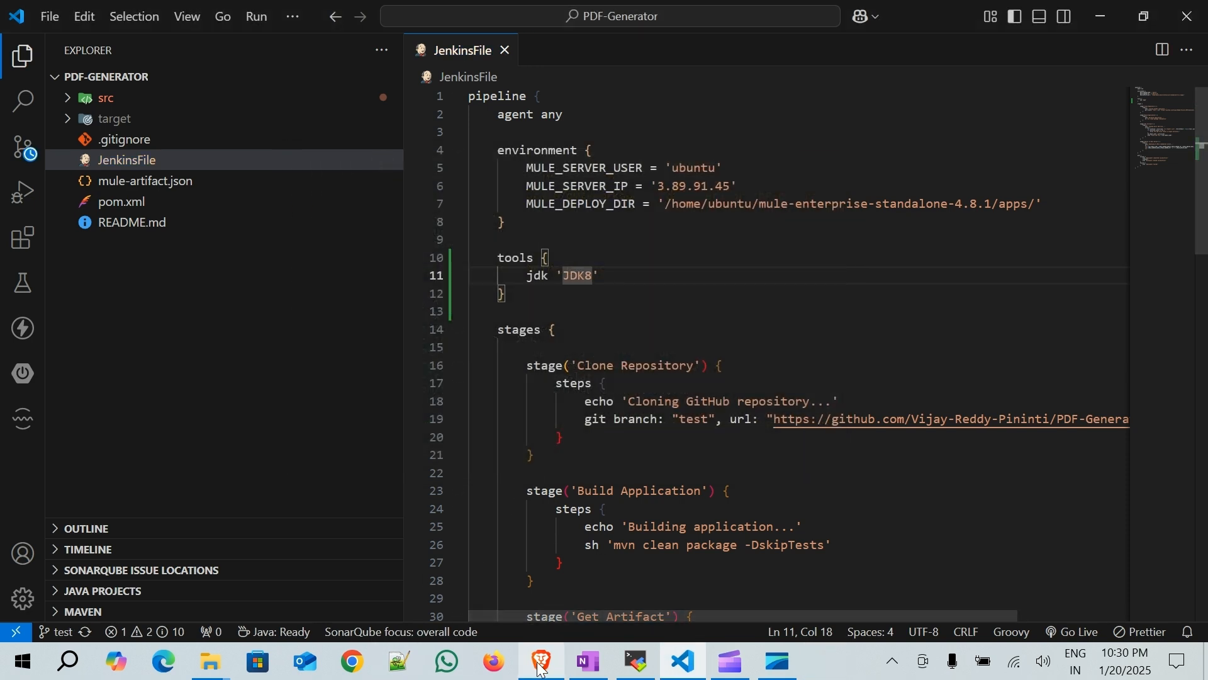
- Switch to Jenkins, open the Mule4 pipeline from the dashboard and start a new build
{"action": "key", "text": "alt+Tab"}
{"action": "scroll", "coordinate": [395, 263], "scroll_direction": "up", "scroll_amount": 5}
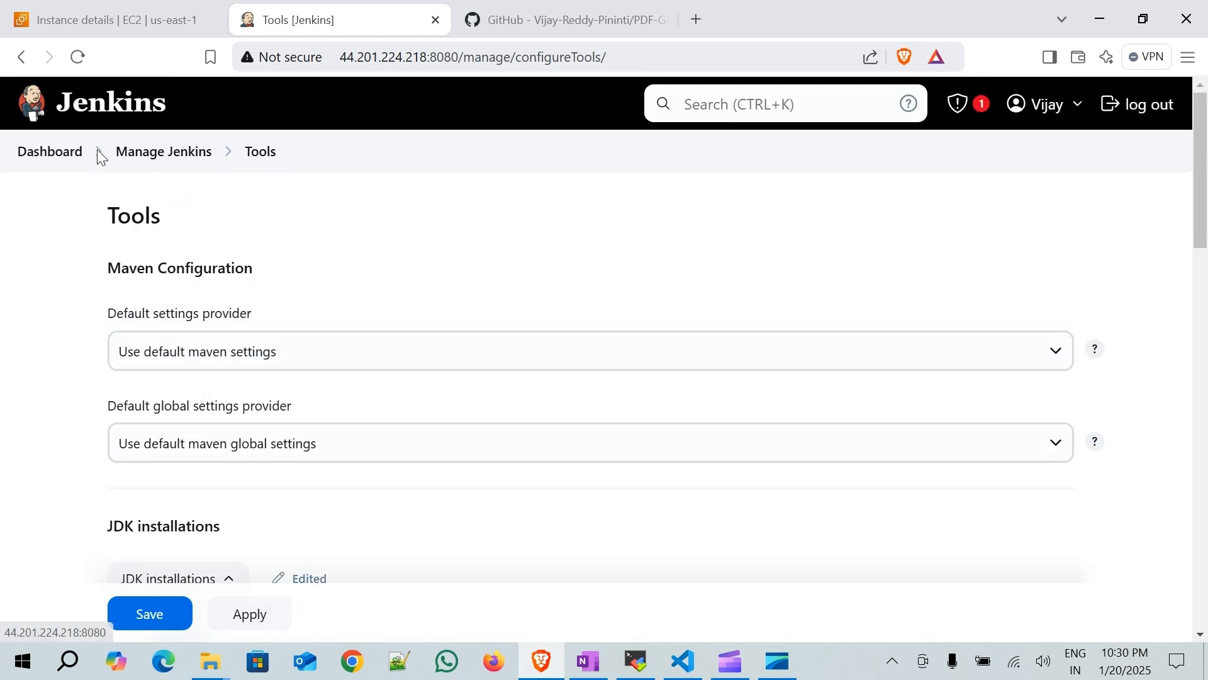
{"action": "left_click", "coordinate": [179, 157]}
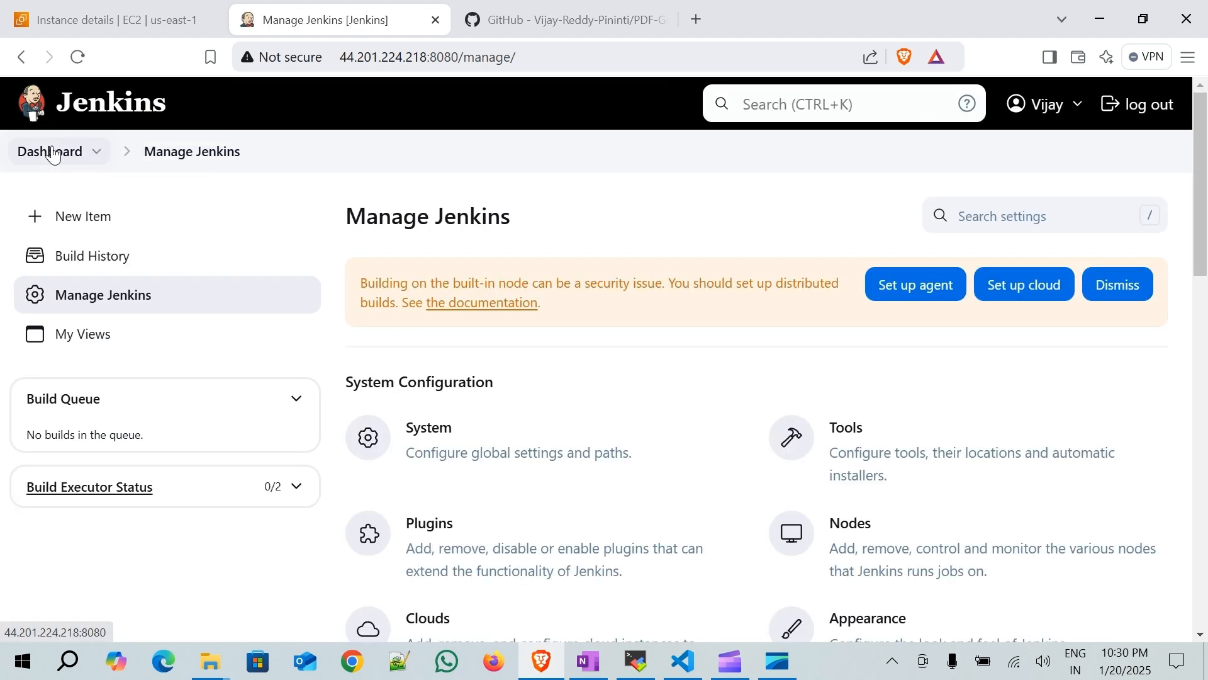
{"action": "left_click", "coordinate": [54, 151]}
{"action": "left_click", "coordinate": [513, 363]}
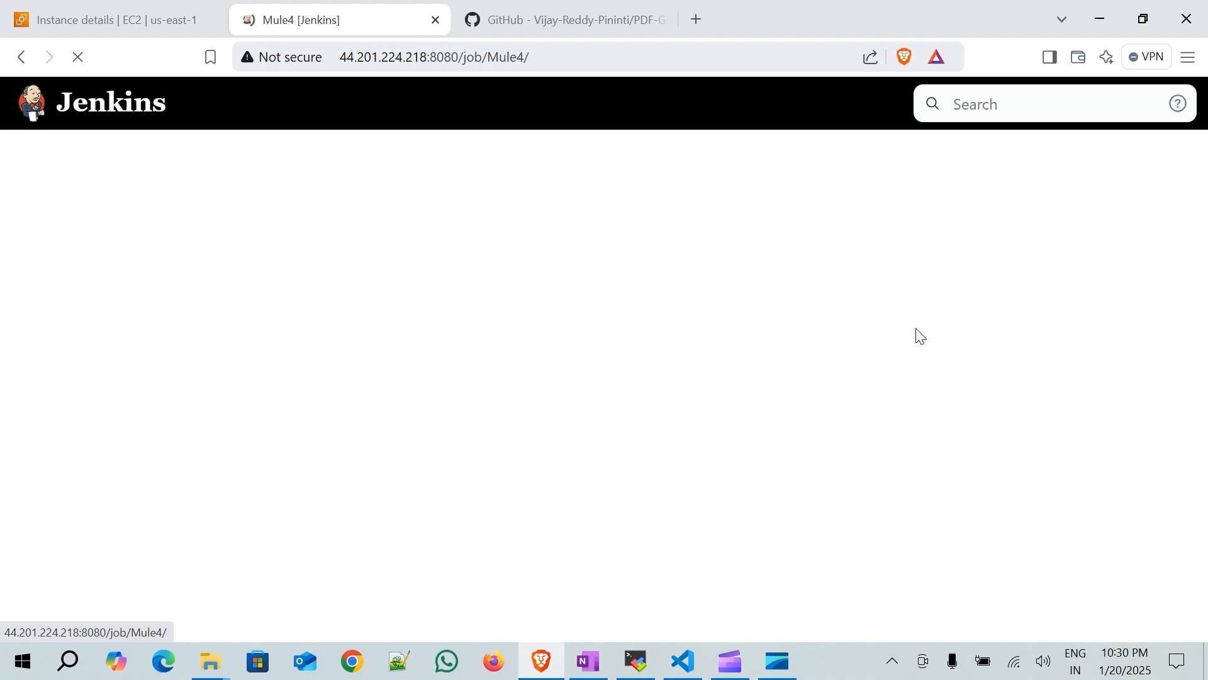
{"action": "scroll", "coordinate": [5, 315], "scroll_direction": "down", "scroll_amount": 2}
{"action": "scroll", "coordinate": [119, 233], "scroll_direction": "up", "scroll_amount": 2}
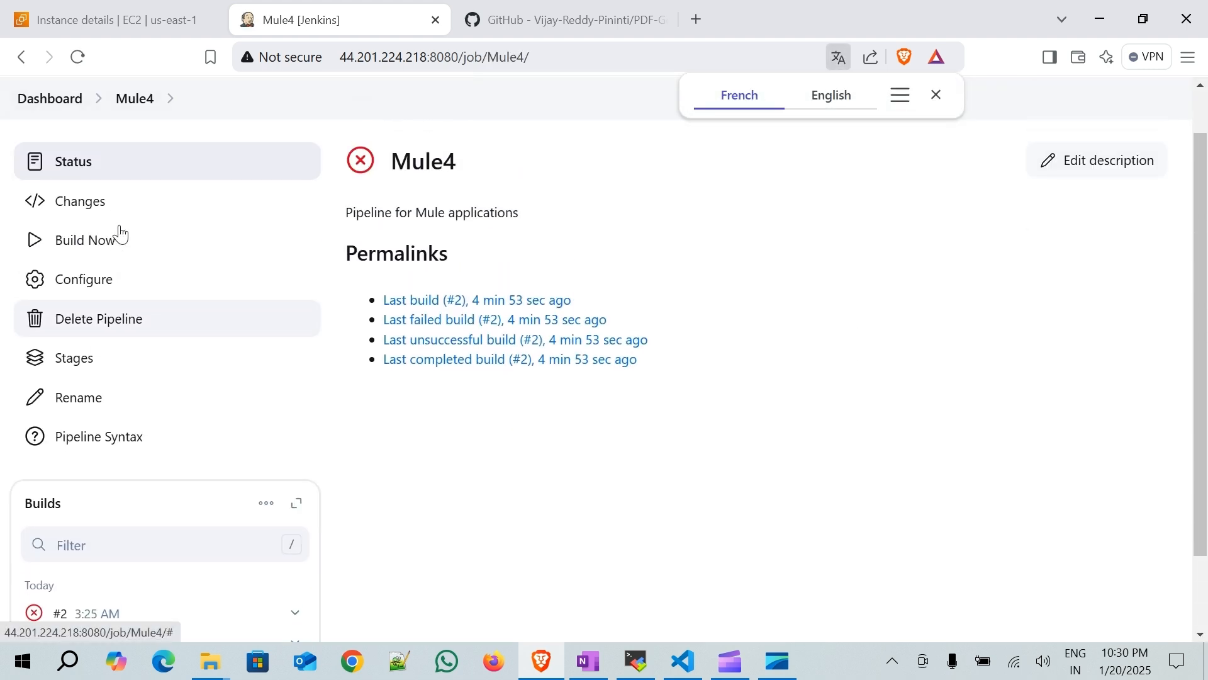
{"action": "left_click", "coordinate": [108, 248]}
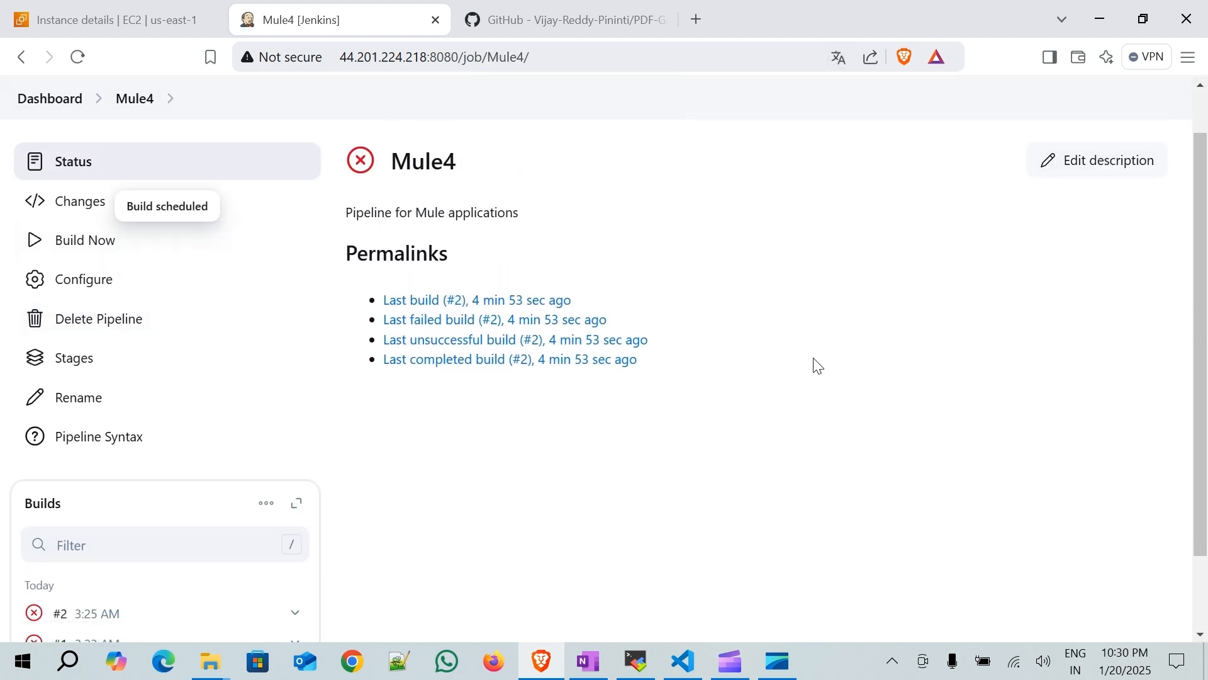
{"action": "scroll", "coordinate": [408, 480], "scroll_direction": "down", "scroll_amount": 2}
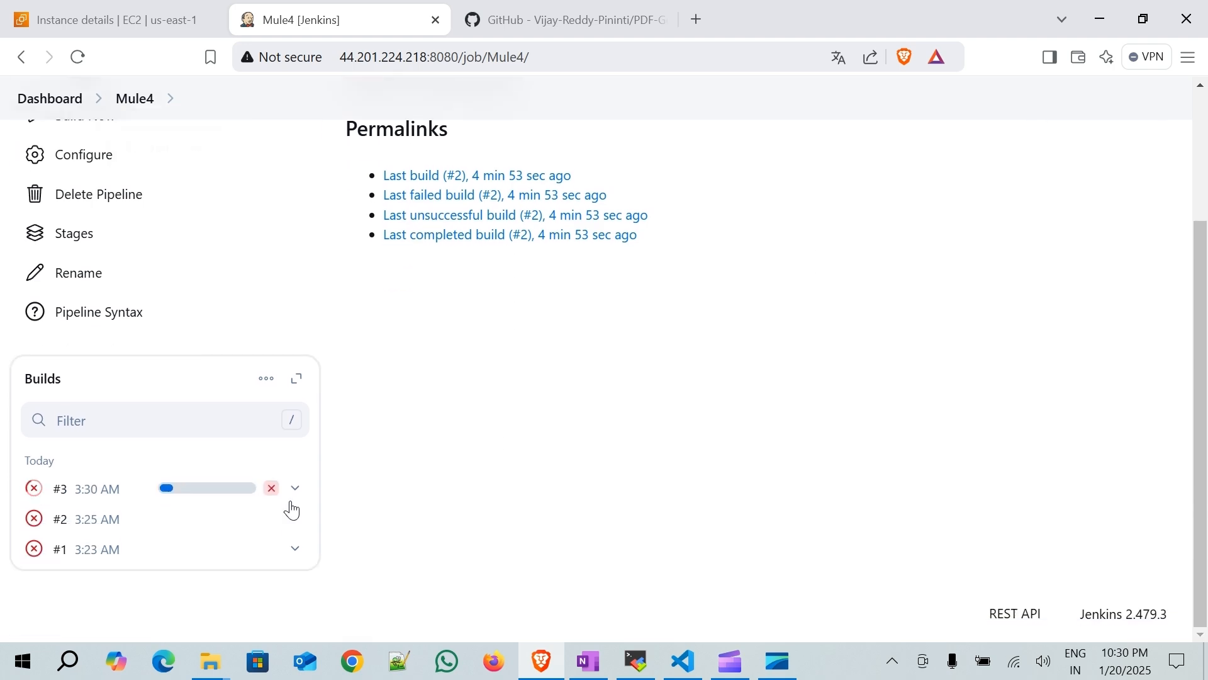
- Open the console output of Mule4 build #3 and review its Maven build and dependency download log
{"action": "left_click", "coordinate": [298, 499]}
{"action": "left_click", "coordinate": [361, 566]}
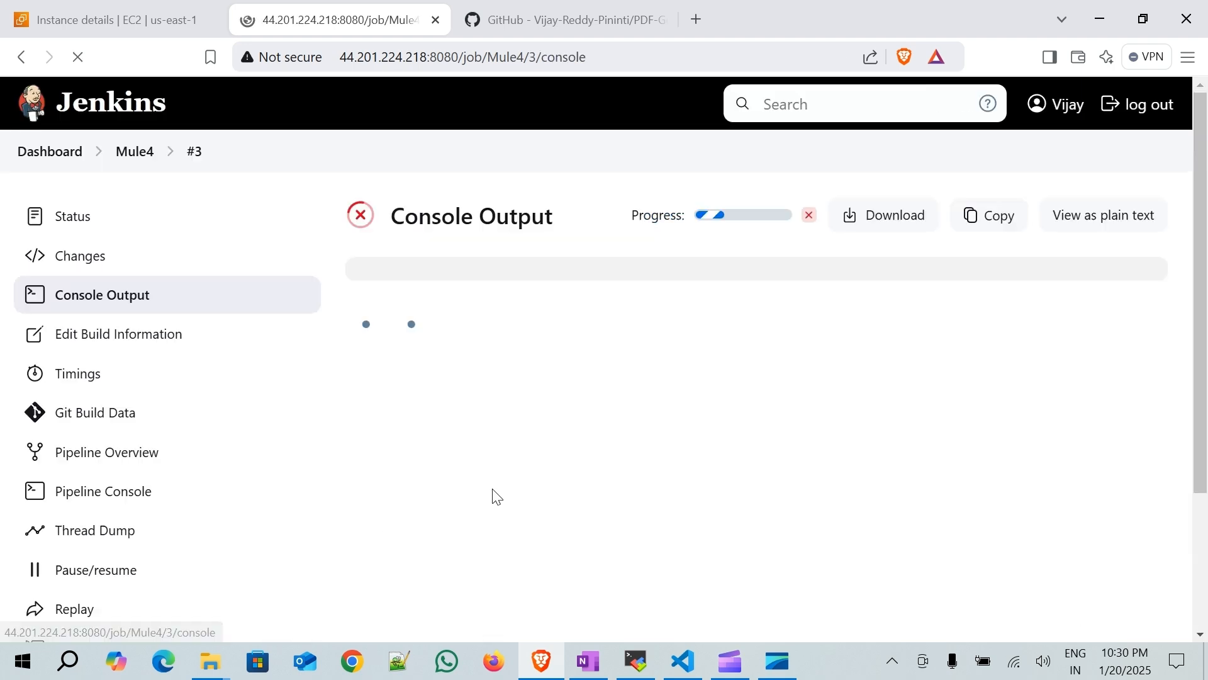
{"action": "left_click_drag", "start_coordinate": [1200, 197], "coordinate": [1198, 592]}
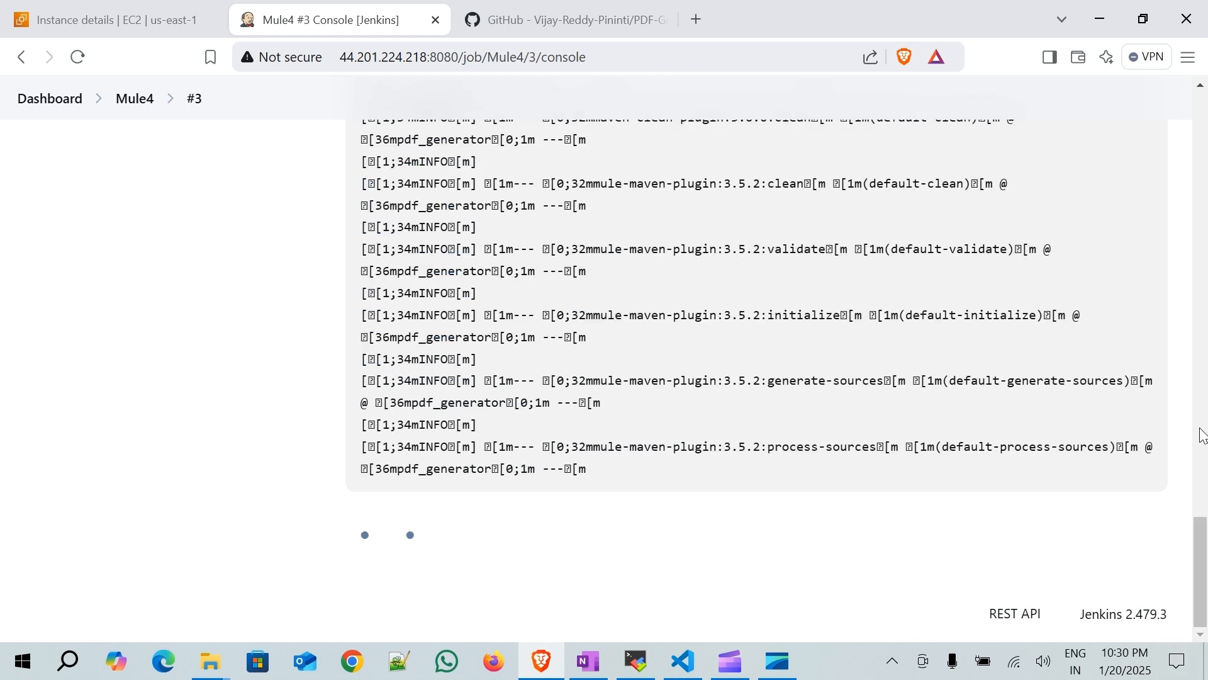
{"action": "scroll", "coordinate": [1201, 434], "scroll_direction": "up", "scroll_amount": 8}
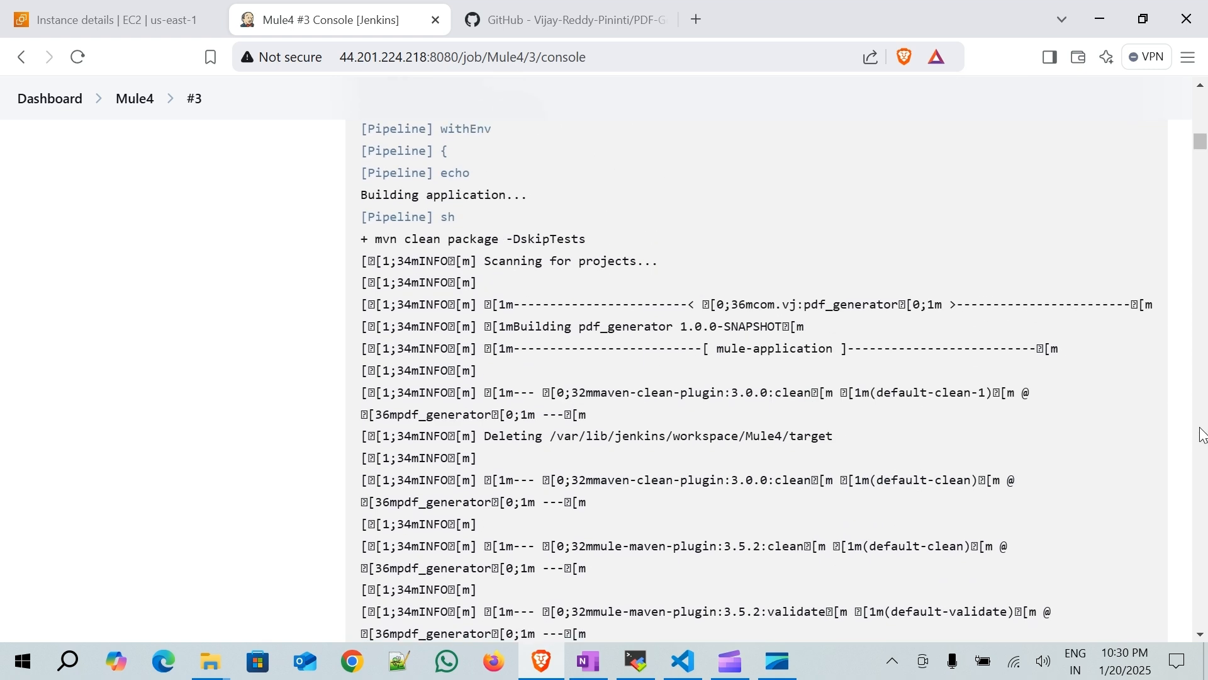
{"action": "scroll", "coordinate": [1202, 434], "scroll_direction": "down", "scroll_amount": 1}
{"action": "scroll", "coordinate": [1202, 434], "scroll_direction": "down", "scroll_amount": 12}
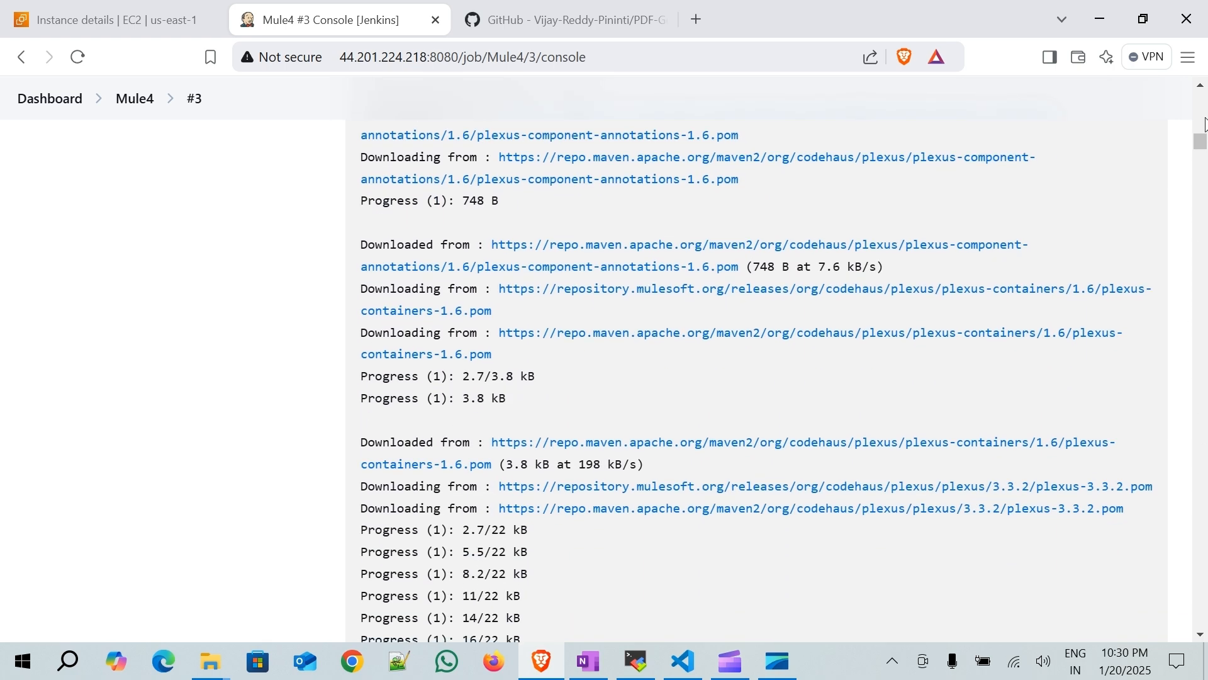
{"action": "left_click_drag", "start_coordinate": [1202, 141], "coordinate": [1203, 384]}
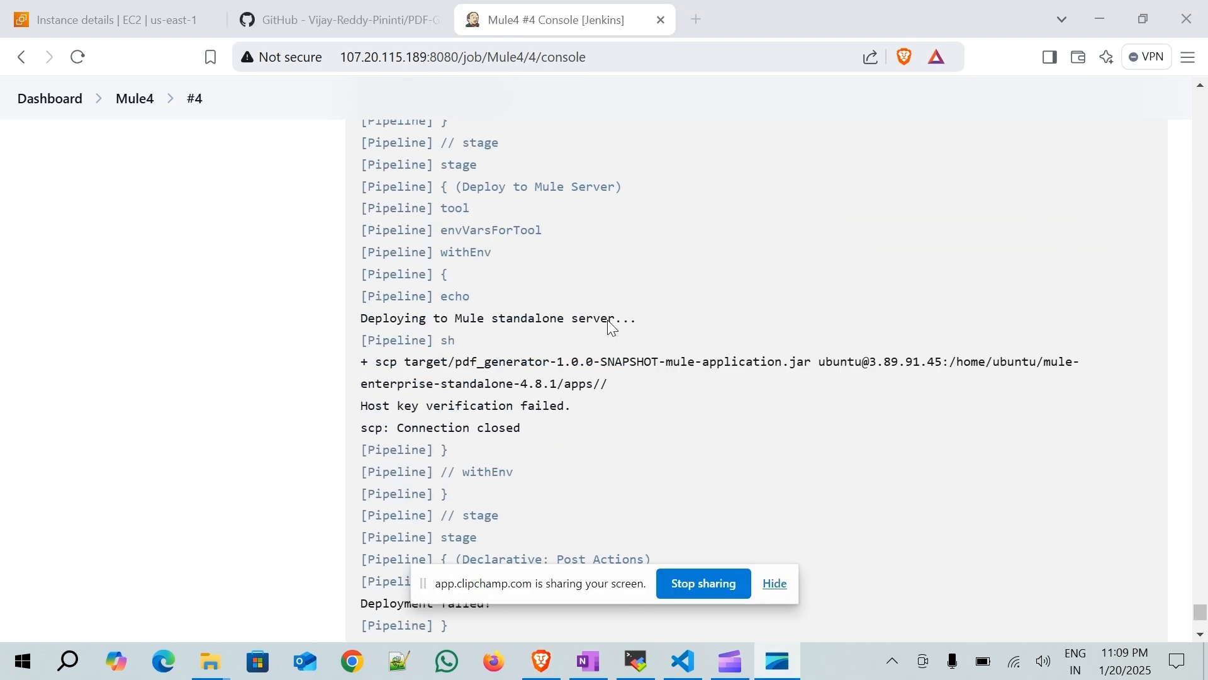
- Review the build #4 console output from the Maven packaging result through the Deploy to Mule Server stage to the pipeline's end
{"action": "scroll", "coordinate": [608, 321], "scroll_direction": "up", "scroll_amount": 3}
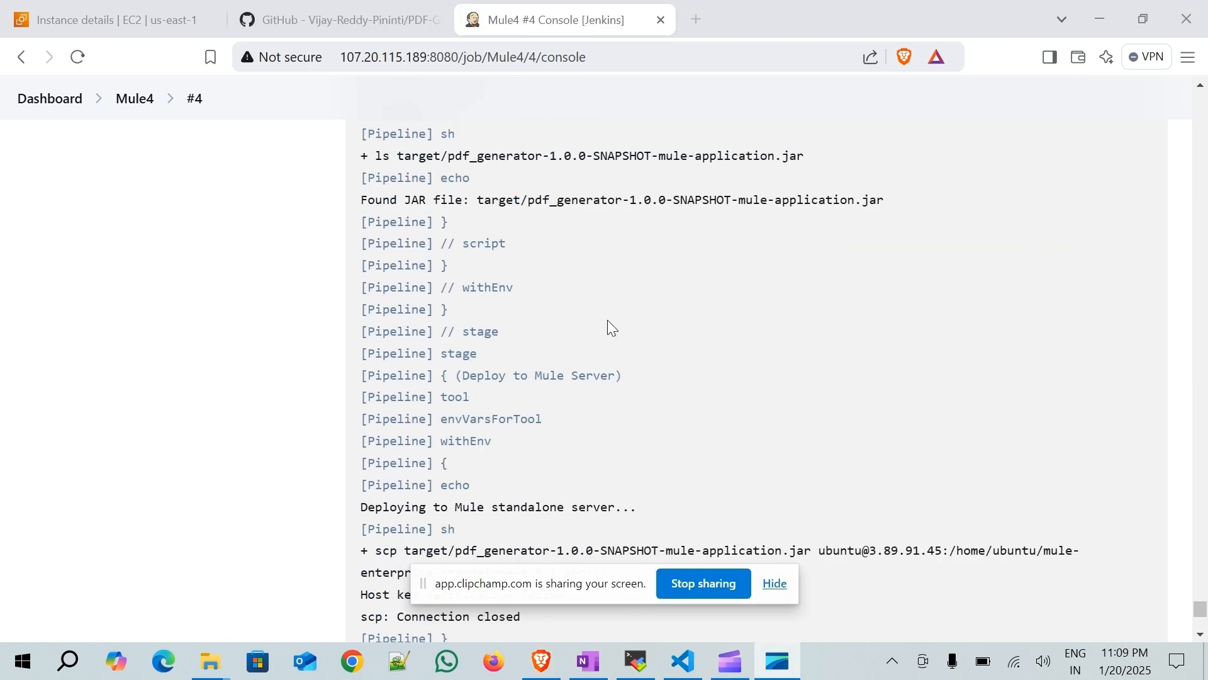
{"action": "scroll", "coordinate": [608, 321], "scroll_direction": "up", "scroll_amount": 2}
{"action": "scroll", "coordinate": [608, 321], "scroll_direction": "down", "scroll_amount": 8}
{"action": "scroll", "coordinate": [607, 321], "scroll_direction": "up", "scroll_amount": 6}
{"action": "scroll", "coordinate": [607, 321], "scroll_direction": "up", "scroll_amount": 12}
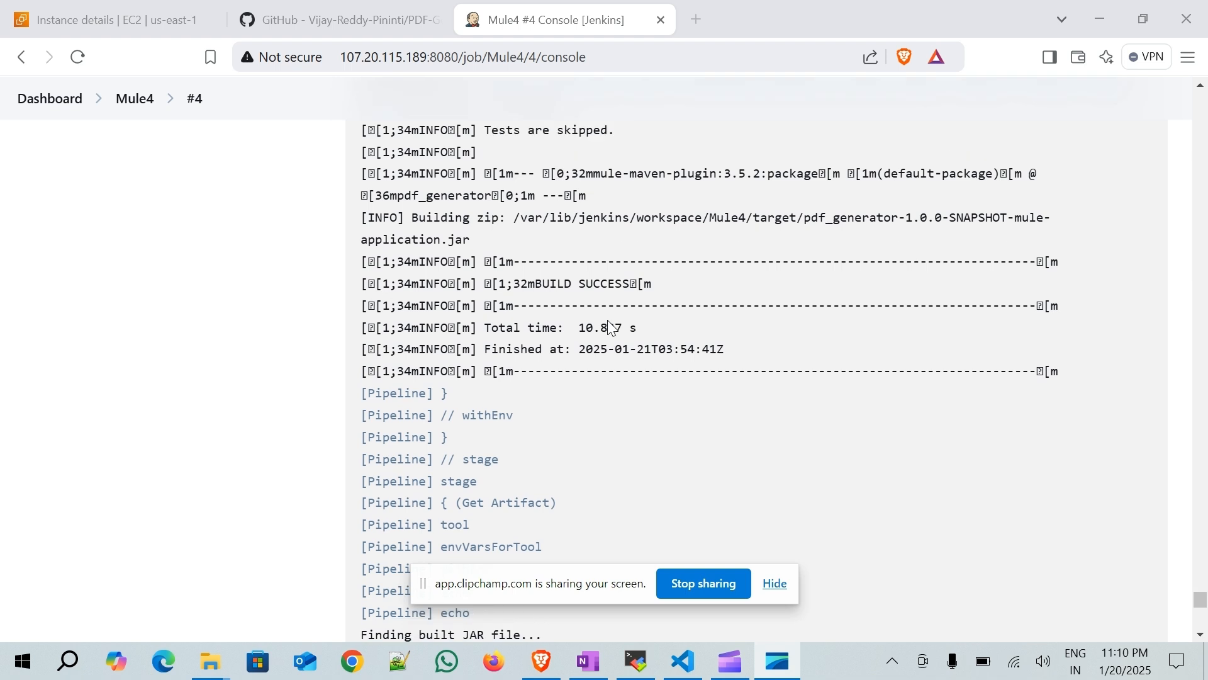
{"action": "scroll", "coordinate": [608, 321], "scroll_direction": "up", "scroll_amount": 3}
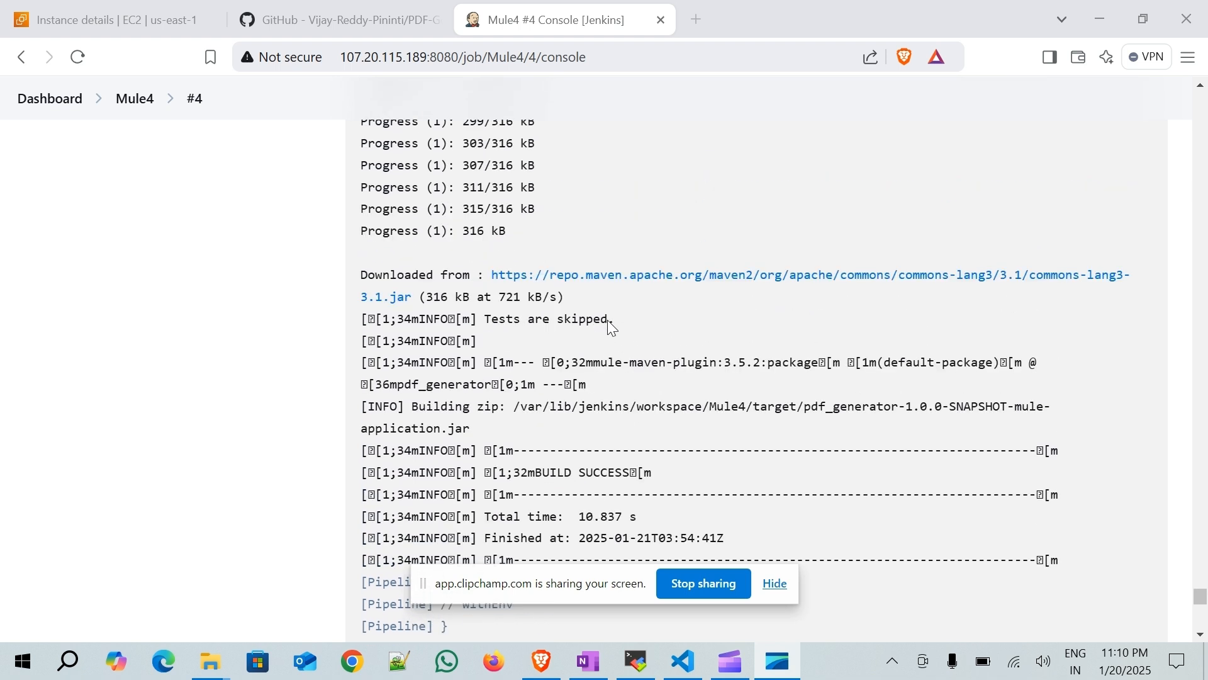
{"action": "scroll", "coordinate": [609, 321], "scroll_direction": "down", "scroll_amount": 3}
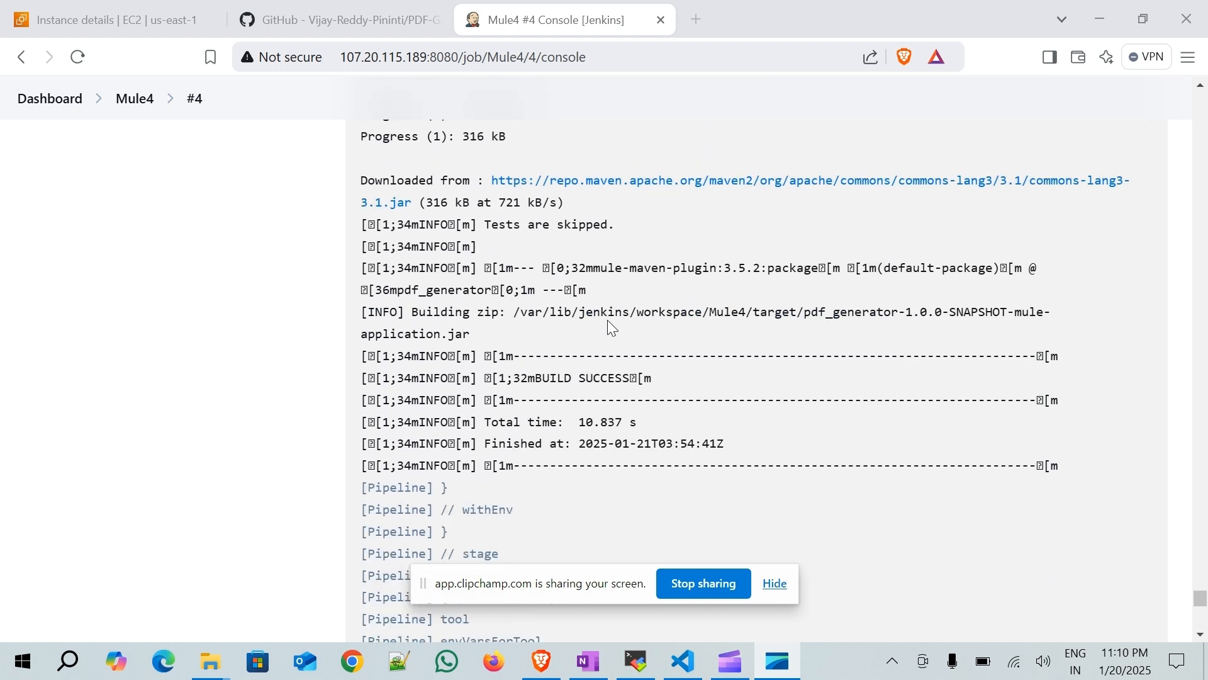
{"action": "scroll", "coordinate": [610, 324], "scroll_direction": "down", "scroll_amount": 6}
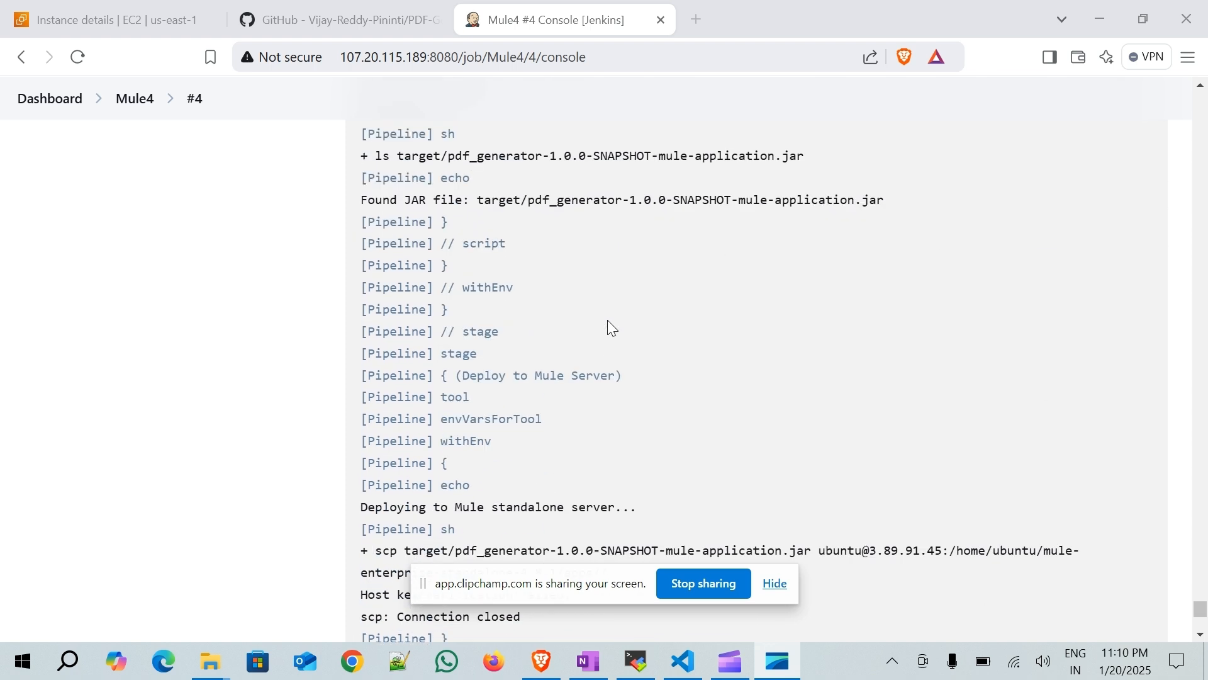
{"action": "scroll", "coordinate": [610, 325], "scroll_direction": "down", "scroll_amount": 1}
{"action": "scroll", "coordinate": [611, 325], "scroll_direction": "down", "scroll_amount": 7}
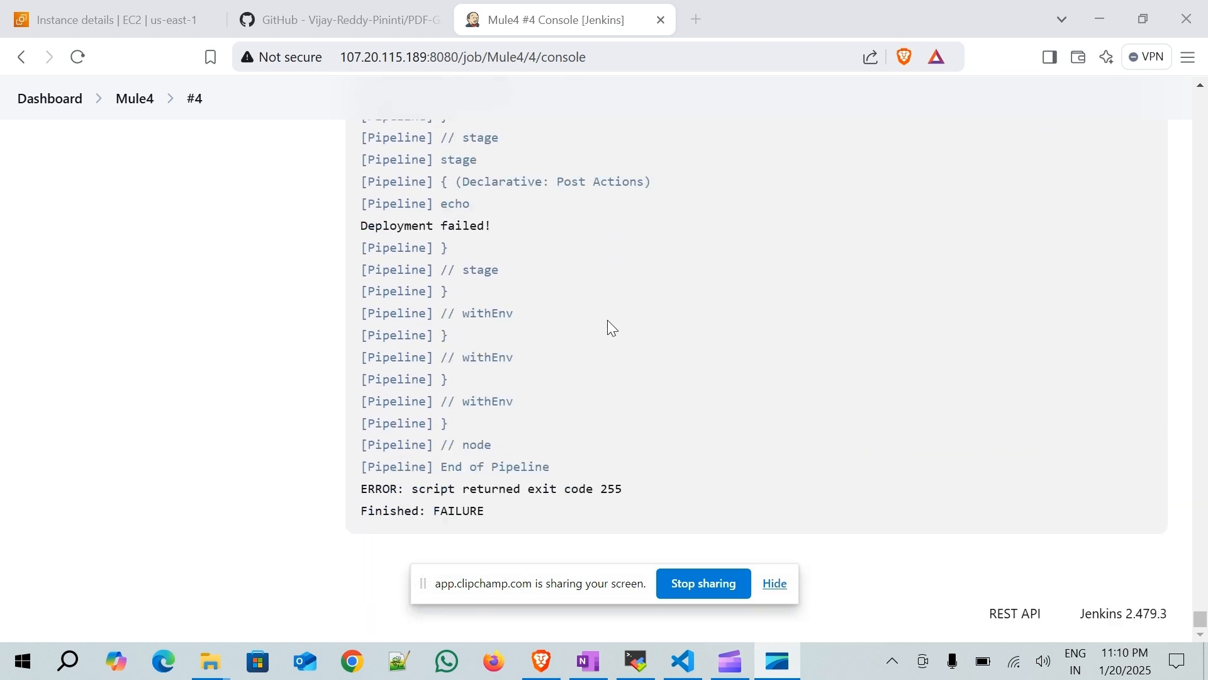
{"action": "scroll", "coordinate": [611, 324], "scroll_direction": "up", "scroll_amount": 5}
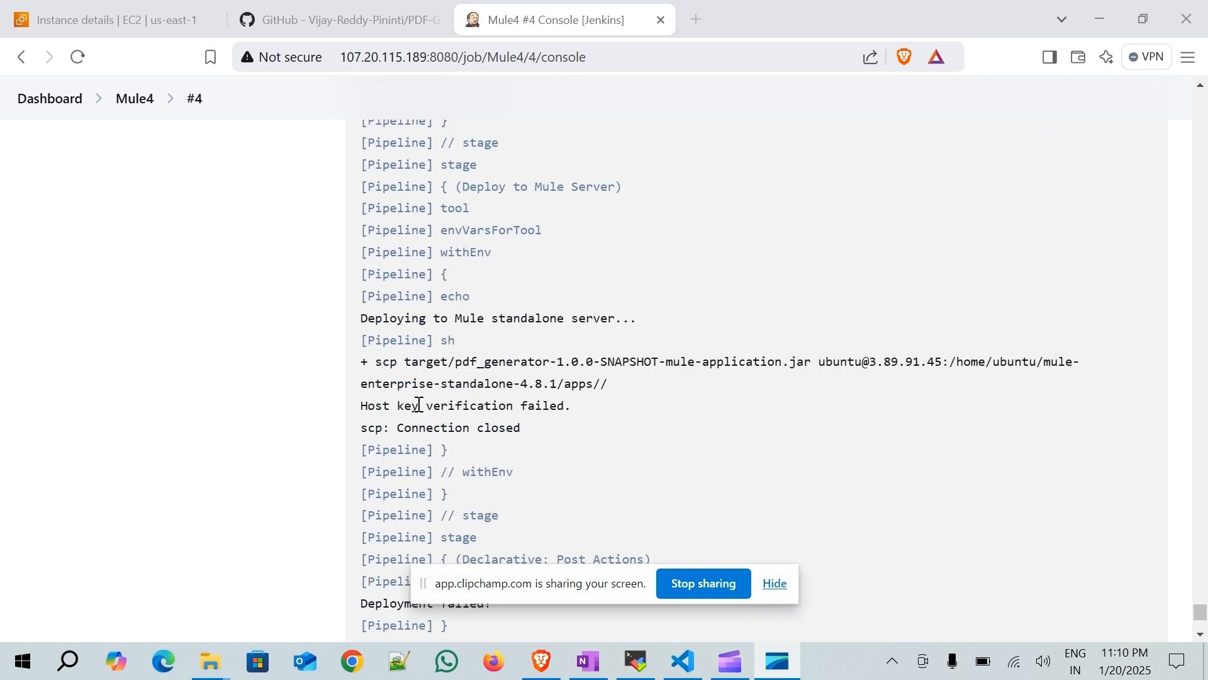
- Highlight the scp command with its Mule server destination and the error lines beneath it in the deploy stage log
{"action": "left_click_drag", "start_coordinate": [376, 358], "coordinate": [401, 362]}
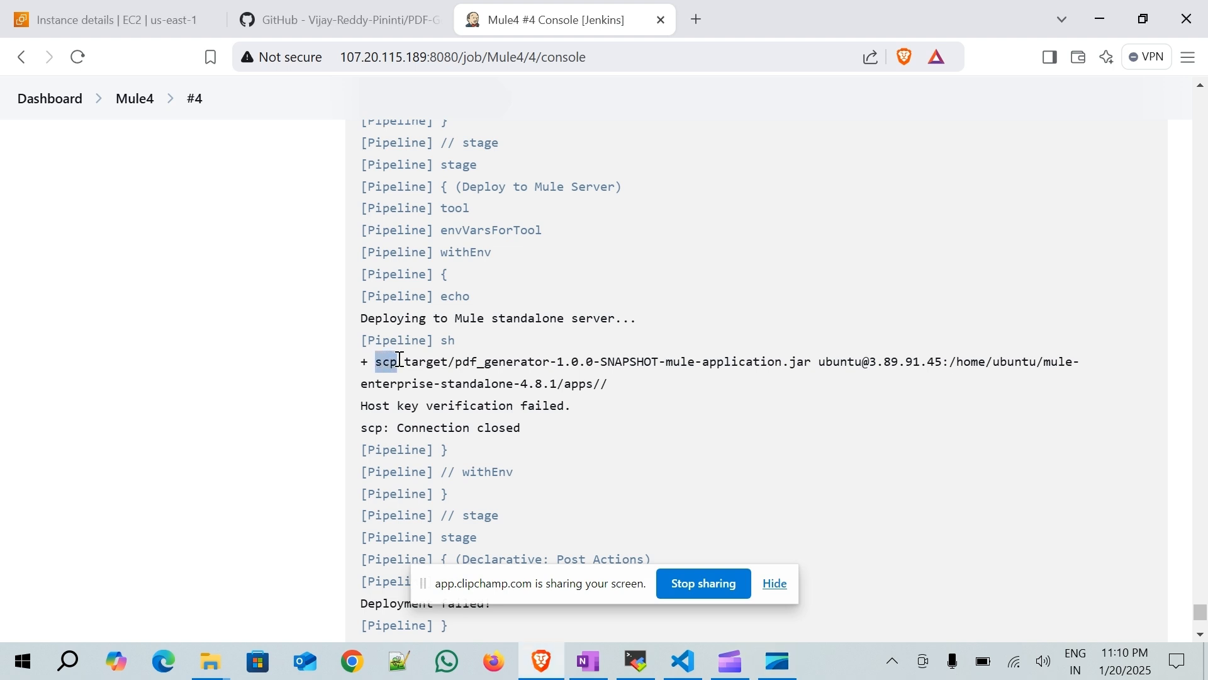
{"action": "left_click", "coordinate": [636, 419]}
{"action": "left_click_drag", "start_coordinate": [448, 364], "coordinate": [839, 385]}
{"action": "left_click", "coordinate": [824, 385]}
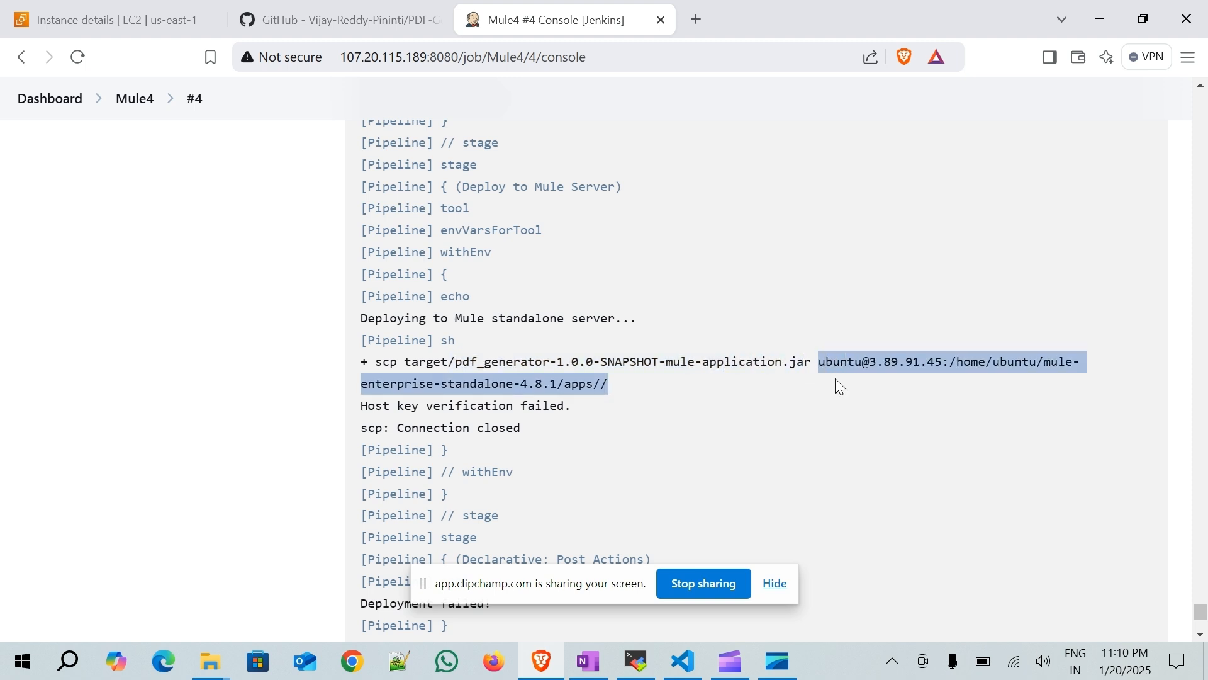
{"action": "left_click", "coordinate": [771, 415]}
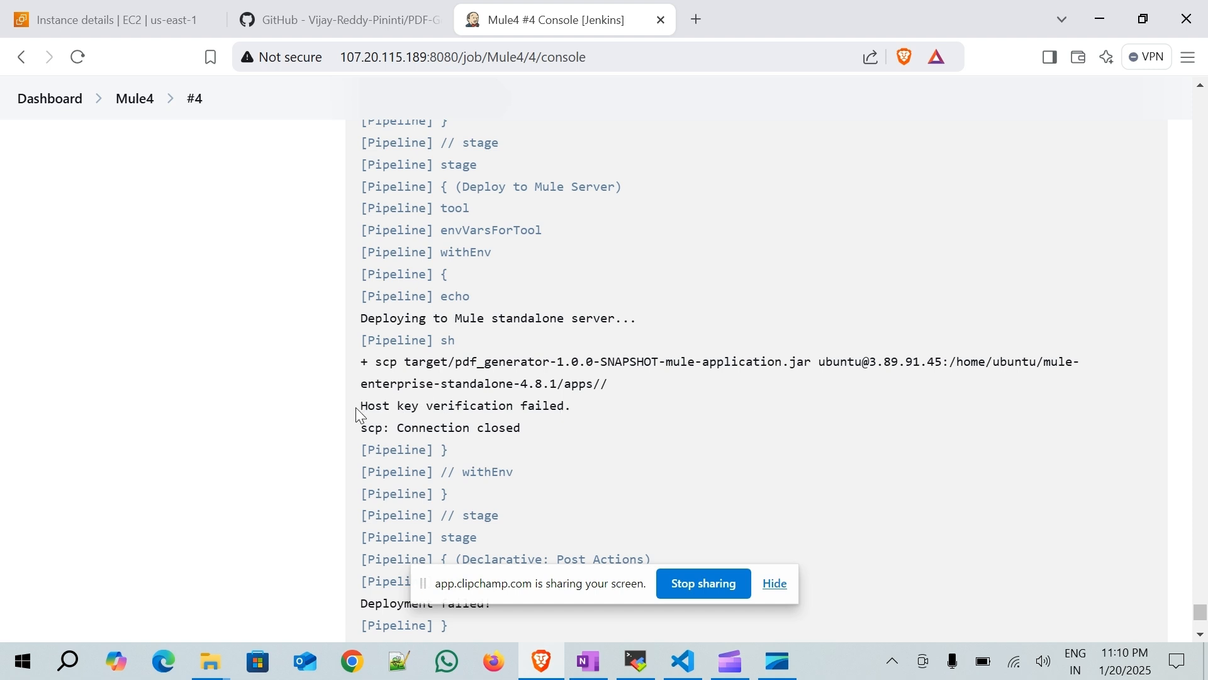
{"action": "left_click_drag", "start_coordinate": [362, 407], "coordinate": [610, 416]}
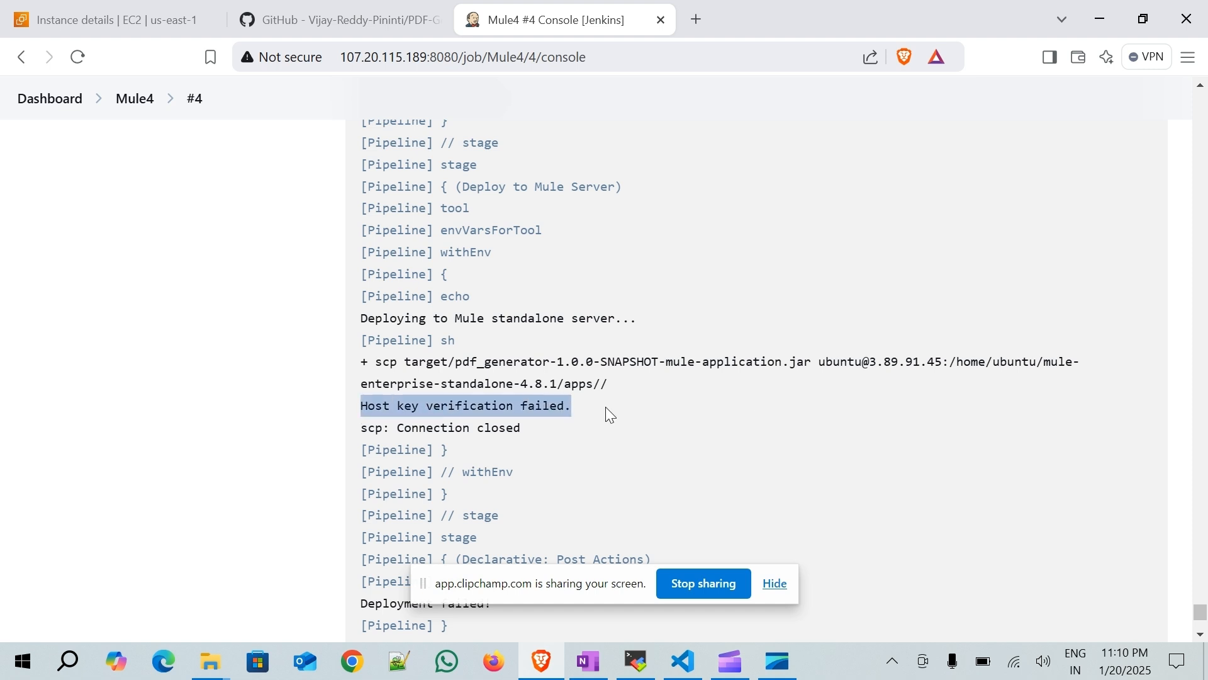
{"action": "scroll", "coordinate": [607, 409], "scroll_direction": "down", "scroll_amount": 1}
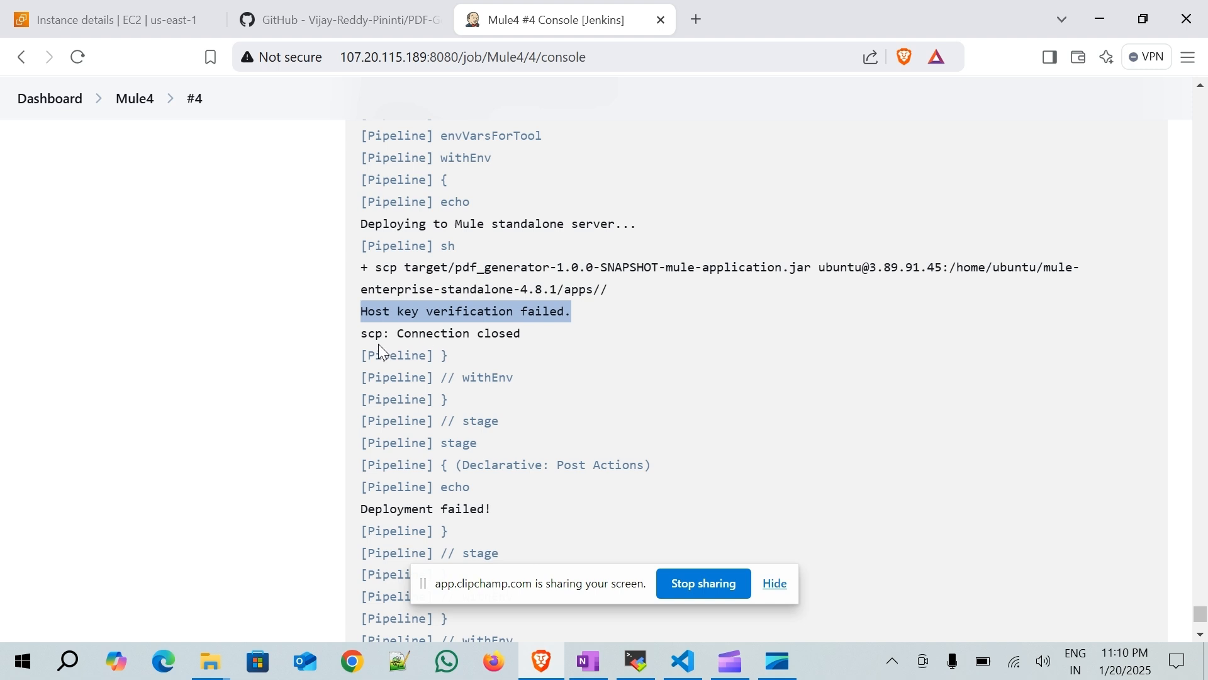
{"action": "left_click_drag", "start_coordinate": [356, 330], "coordinate": [550, 337]}
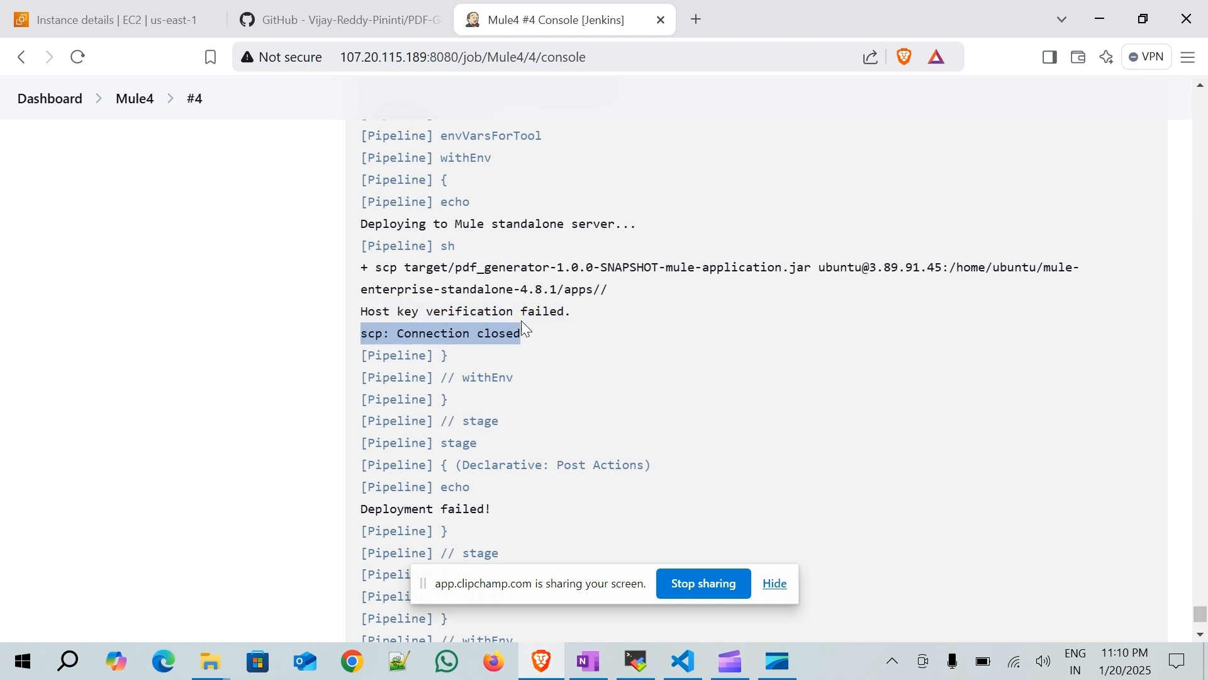
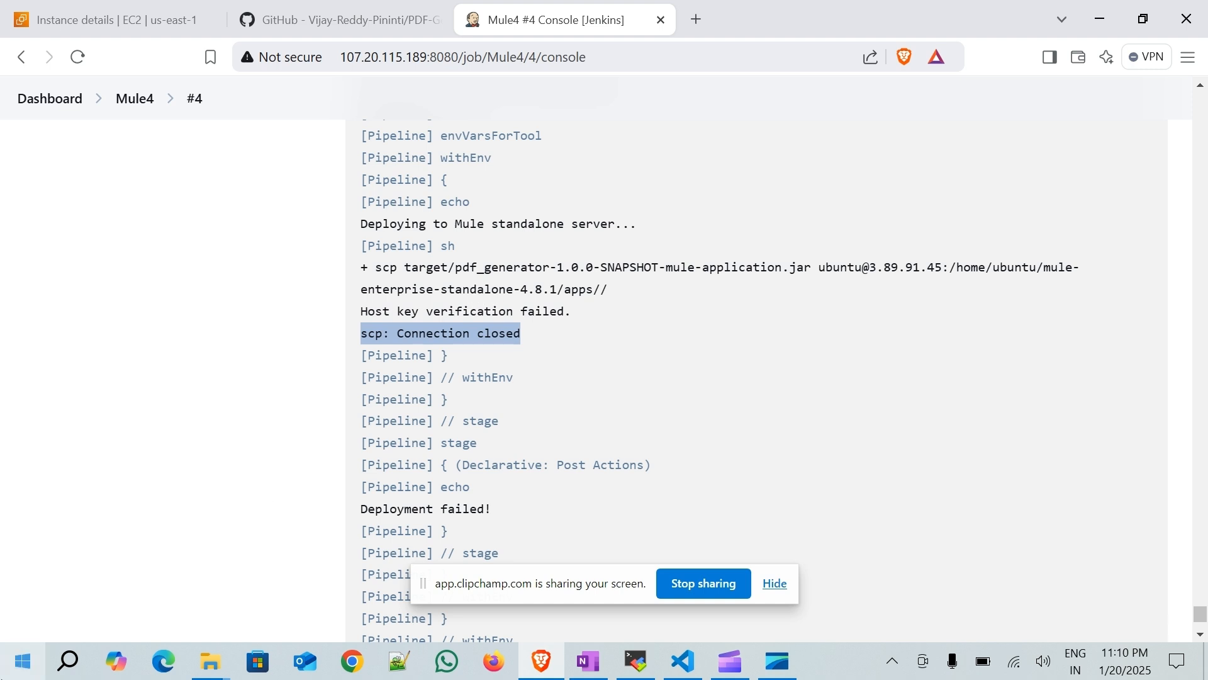
- Open Paint and draw two upright rectangles side by side with a wide gap, the second about 244 × 474 px
{"action": "left_click", "coordinate": [22, 663]}
{"action": "type", "text": "pain"}
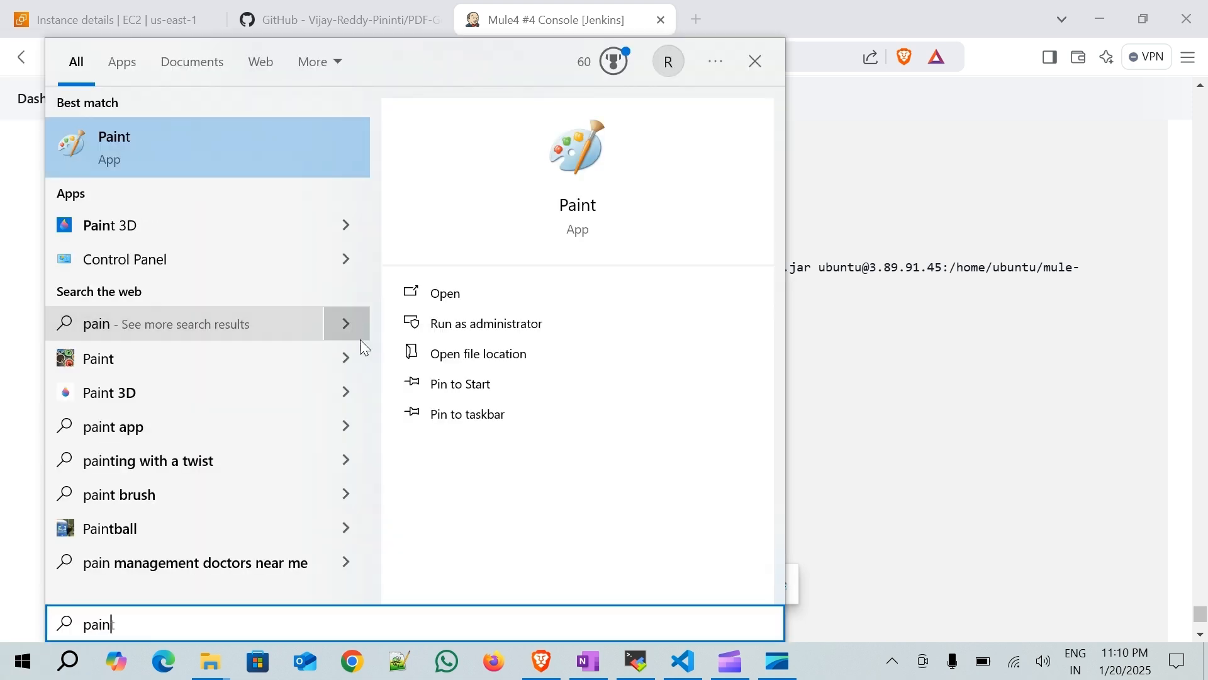
{"action": "left_click", "coordinate": [482, 296]}
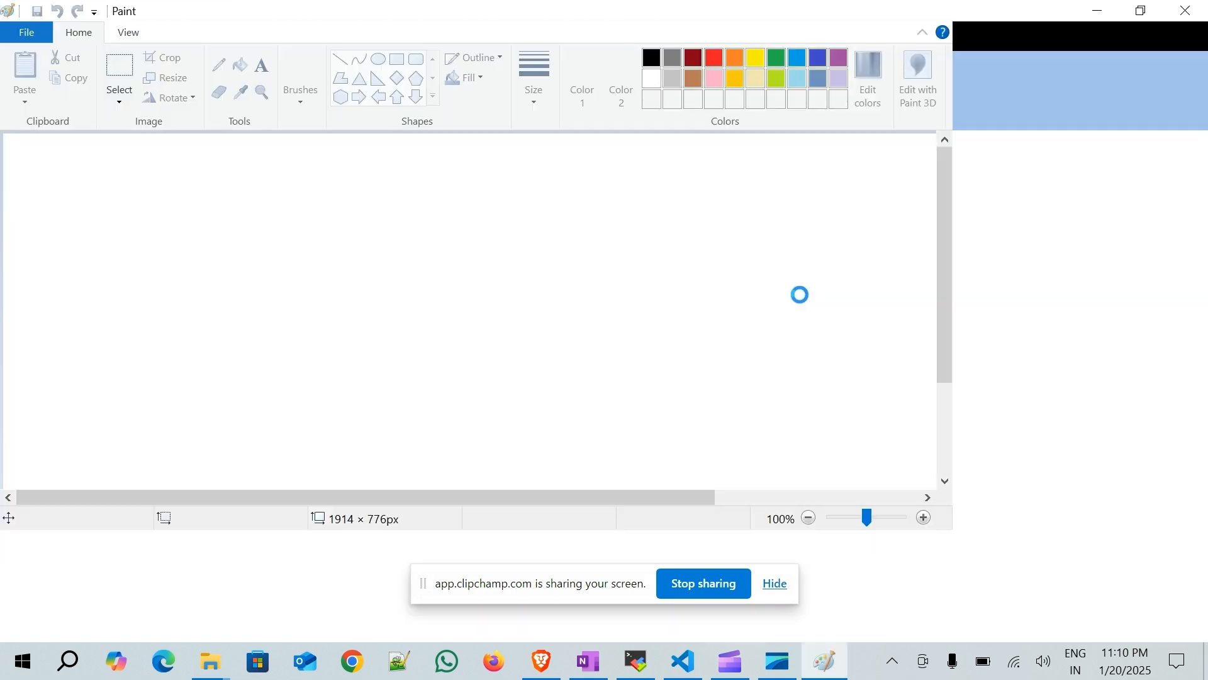
{"action": "left_click", "coordinate": [399, 60]}
{"action": "left_click_drag", "start_coordinate": [167, 196], "coordinate": [335, 466]}
{"action": "left_click_drag", "start_coordinate": [591, 190], "coordinate": [745, 488]}
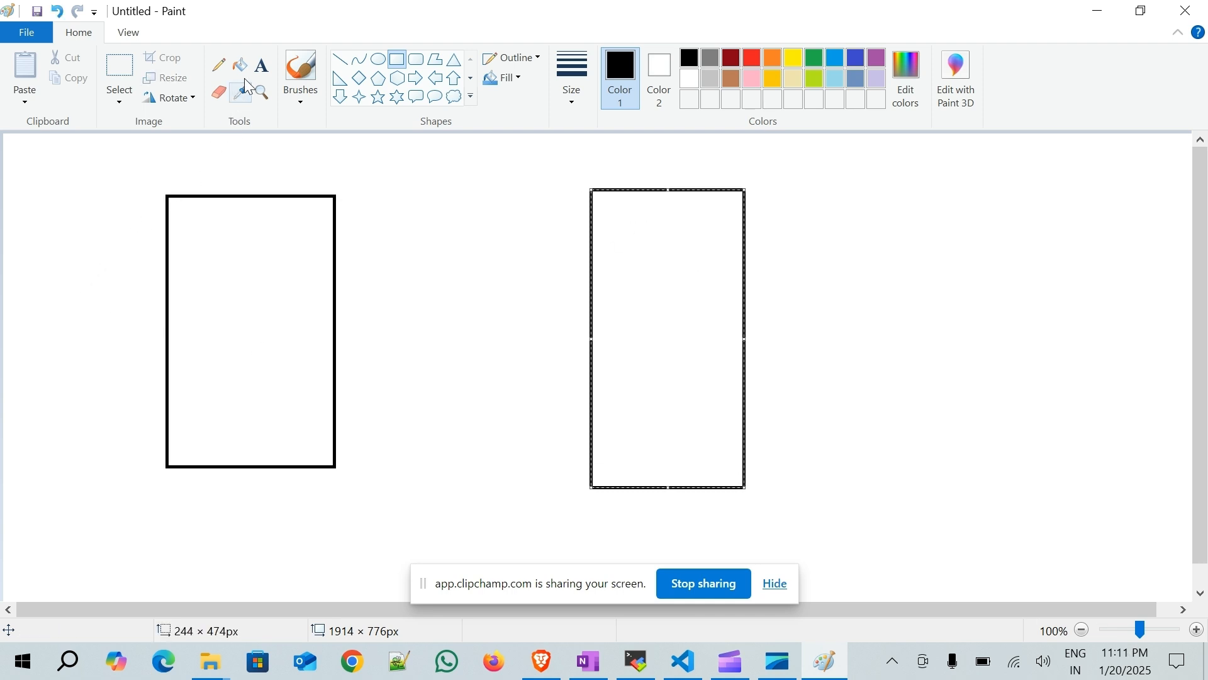
- Label the first rectangle "Jenkins" and the second rectangle "MuleServer" with the Text tool
{"action": "left_click", "coordinate": [263, 65]}
{"action": "left_click", "coordinate": [235, 235]}
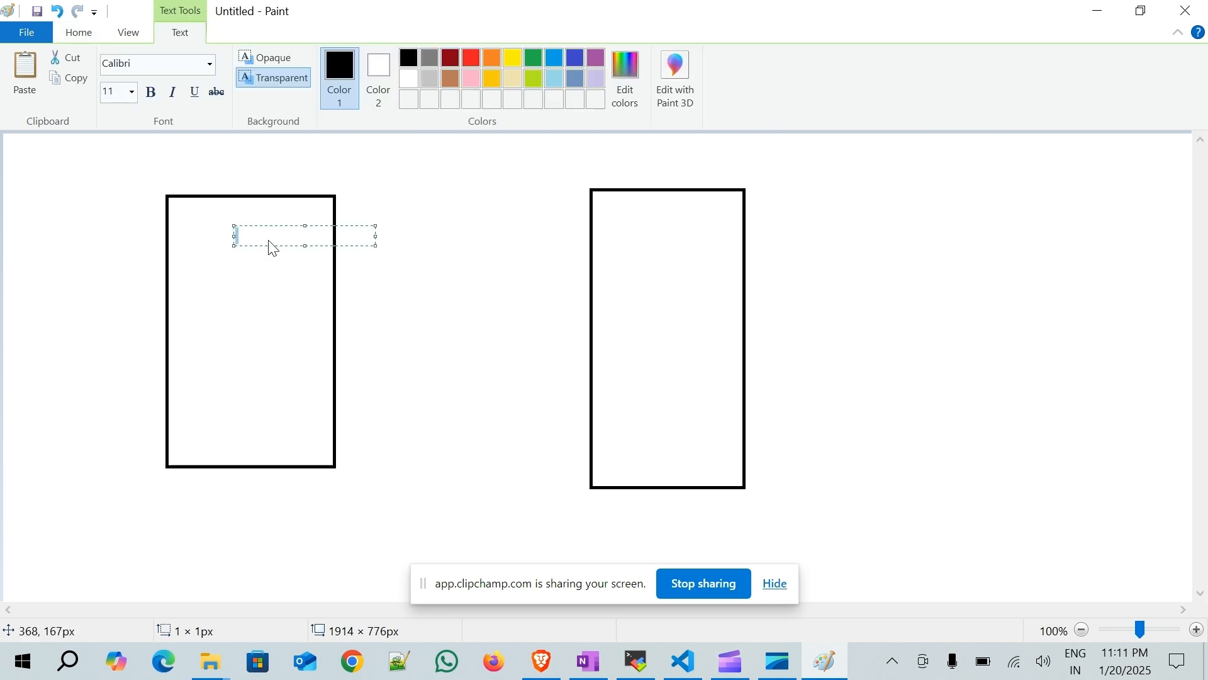
{"action": "type", "text": "Jenkins"}
{"action": "left_click", "coordinate": [703, 270]}
{"action": "left_click", "coordinate": [701, 259]}
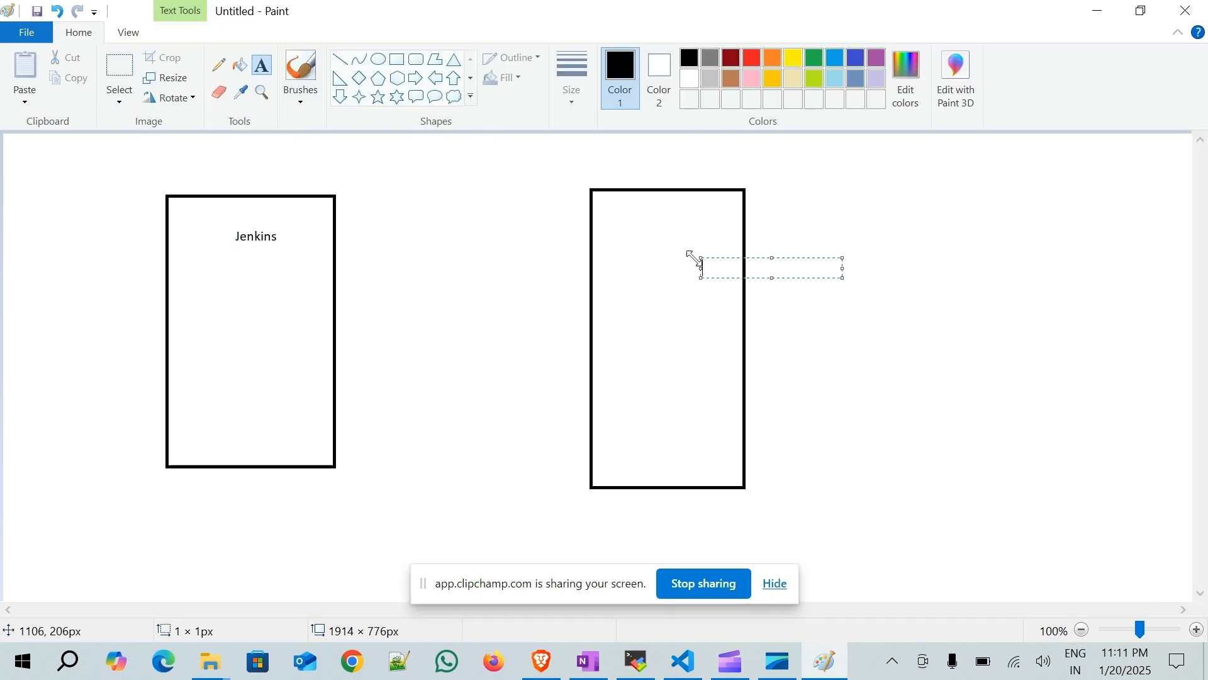
{"action": "type", "text": "Mule"}
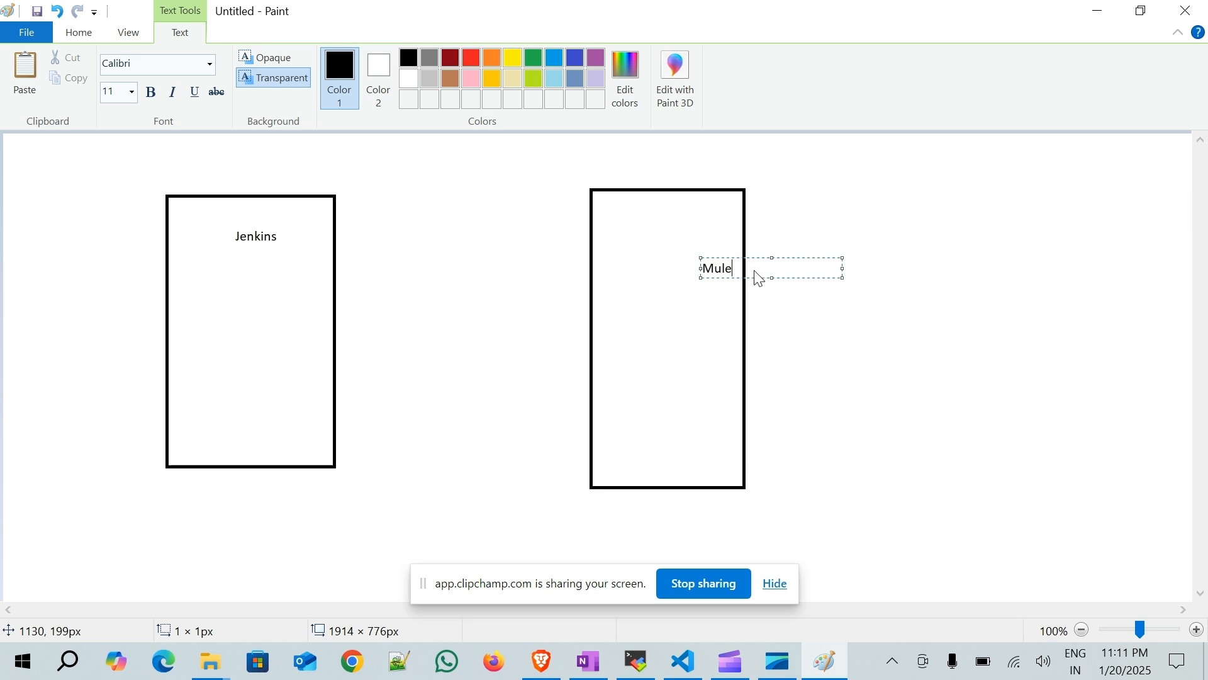
{"action": "type", "text": "Server"}
{"action": "left_click", "coordinate": [814, 334]}
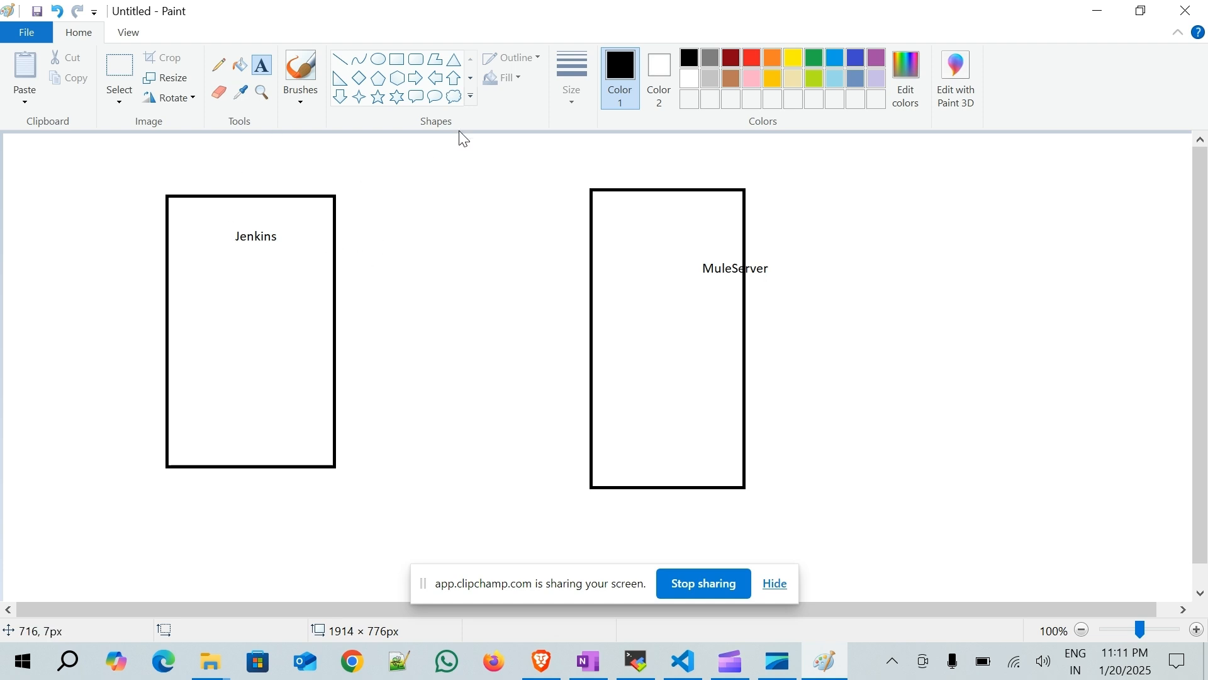
- Draw a right-pointing block arrow from the Jenkins rectangle to the MuleServer rectangle
{"action": "left_click", "coordinate": [416, 77]}
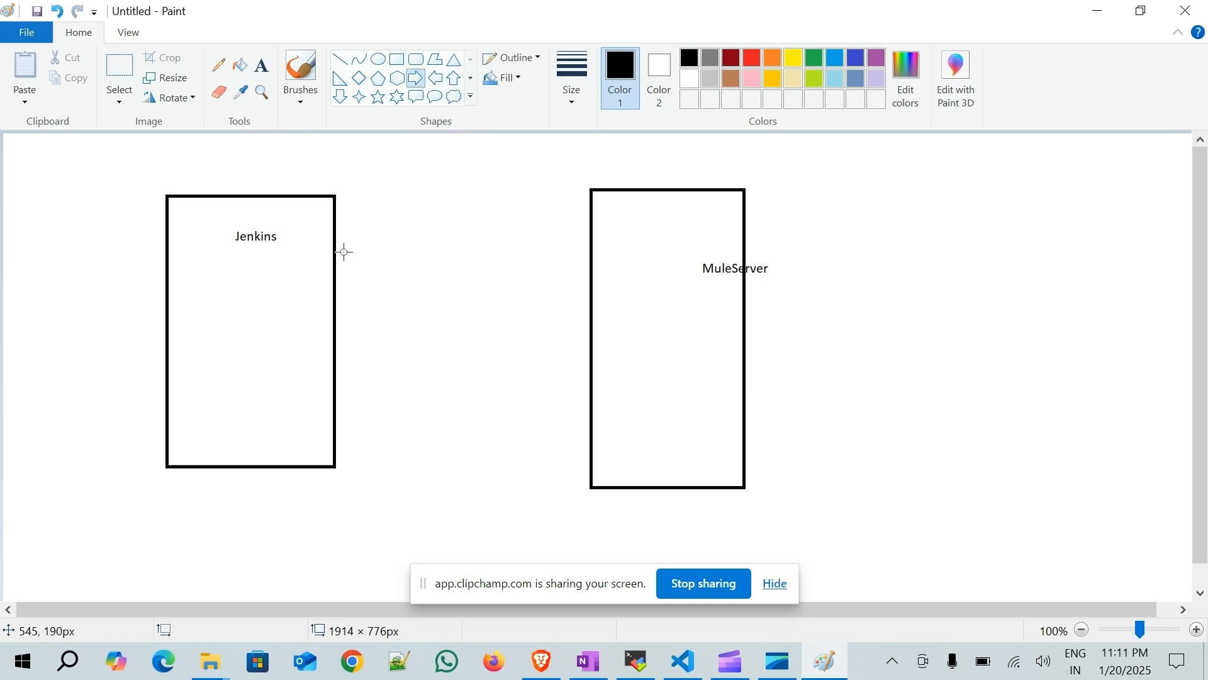
{"action": "mouse_move", "coordinate": [337, 238]}
{"action": "left_mouse_down"}
{"action": "mouse_move", "coordinate": [573, 246]}
{"action": "mouse_move", "coordinate": [591, 273]}
{"action": "left_mouse_up"}
{"action": "left_click", "coordinate": [913, 240]}
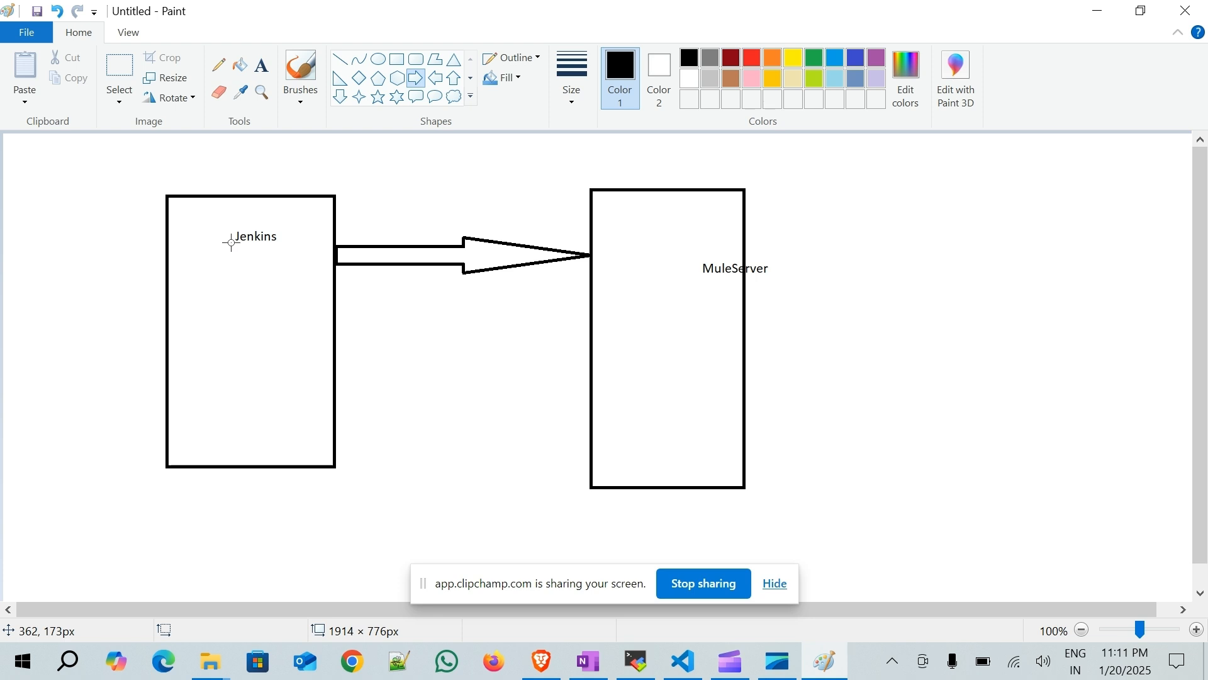
- Add the text lines "private key" and "publice certificate" below the Jenkins label inside its rectangle
{"action": "left_click", "coordinate": [261, 76]}
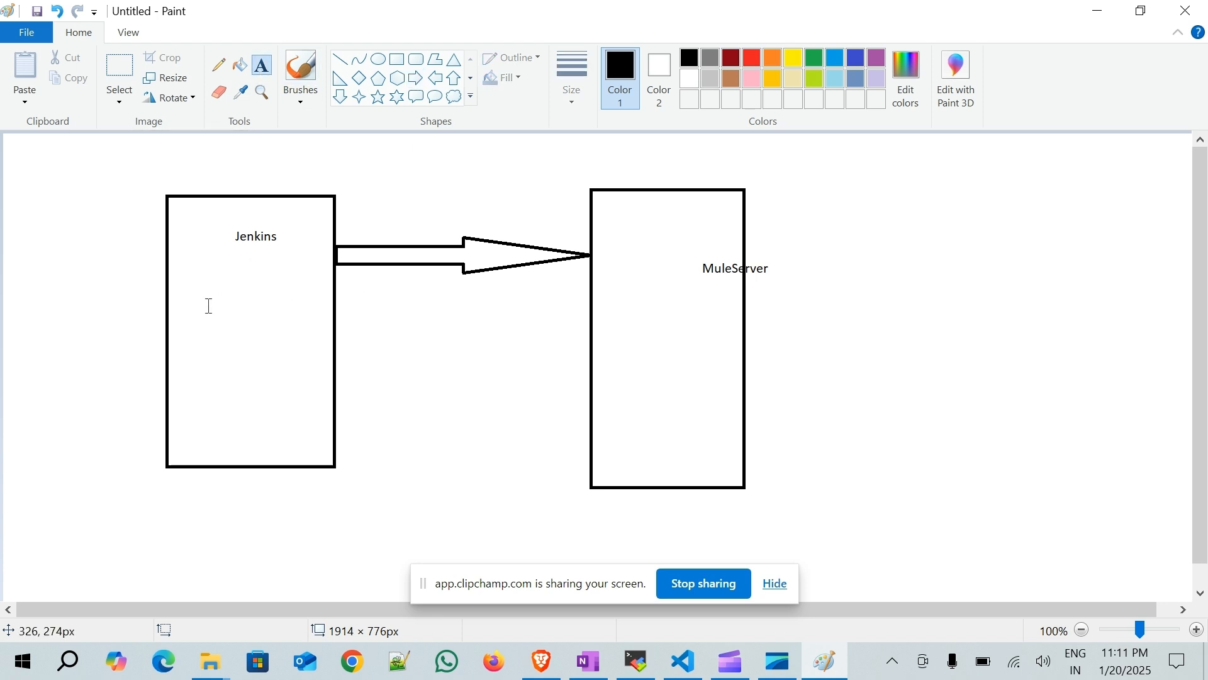
{"action": "left_click", "coordinate": [228, 268]}
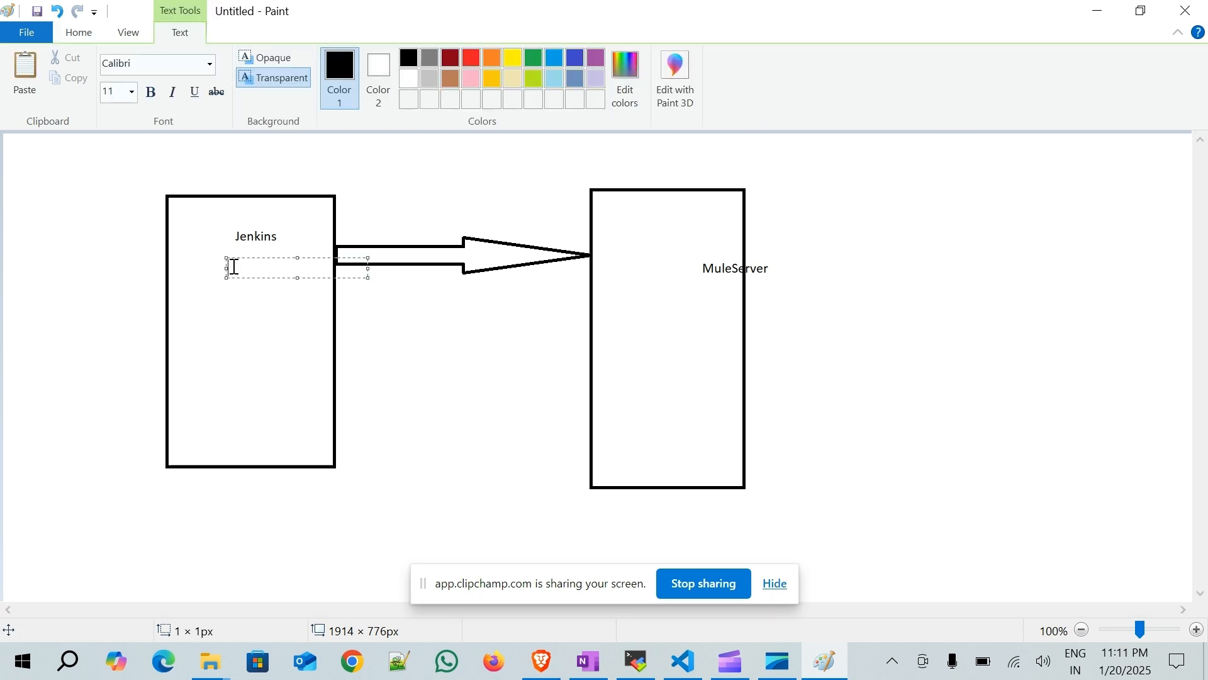
{"action": "type", "text": "private key"}
{"action": "key", "text": "Return"}
{"action": "type", "text": "publ"}
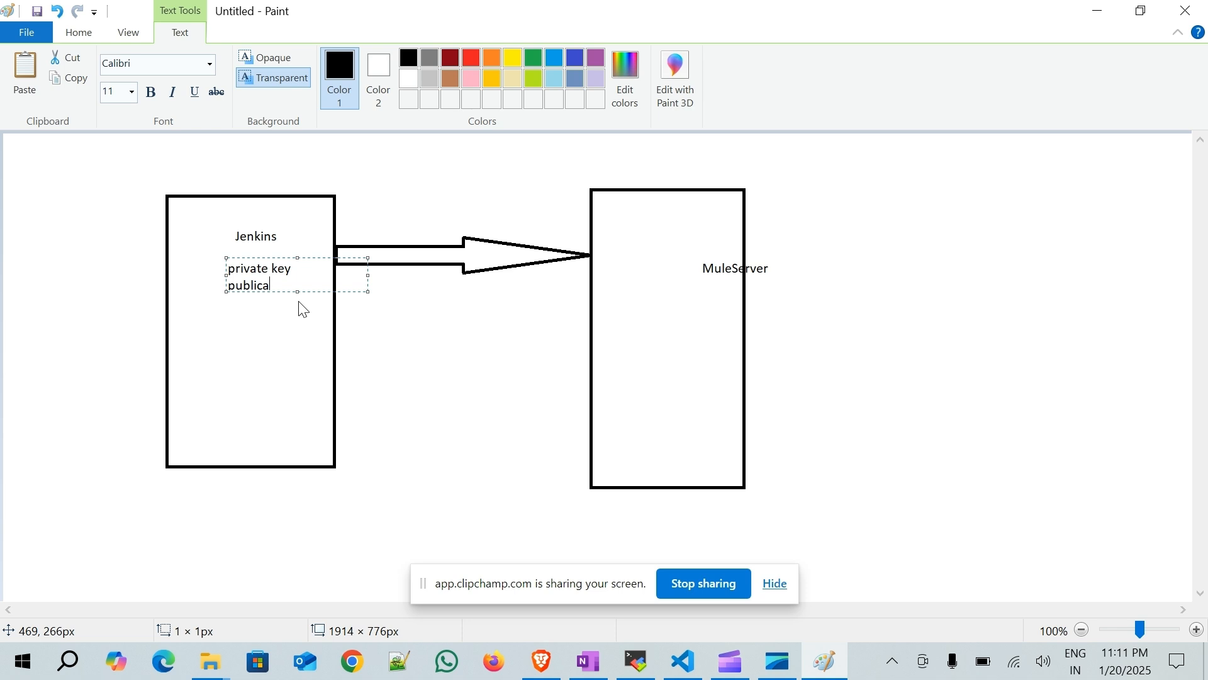
{"action": "type", "text": "ice certificate"}
{"action": "left_click", "coordinate": [386, 390]}
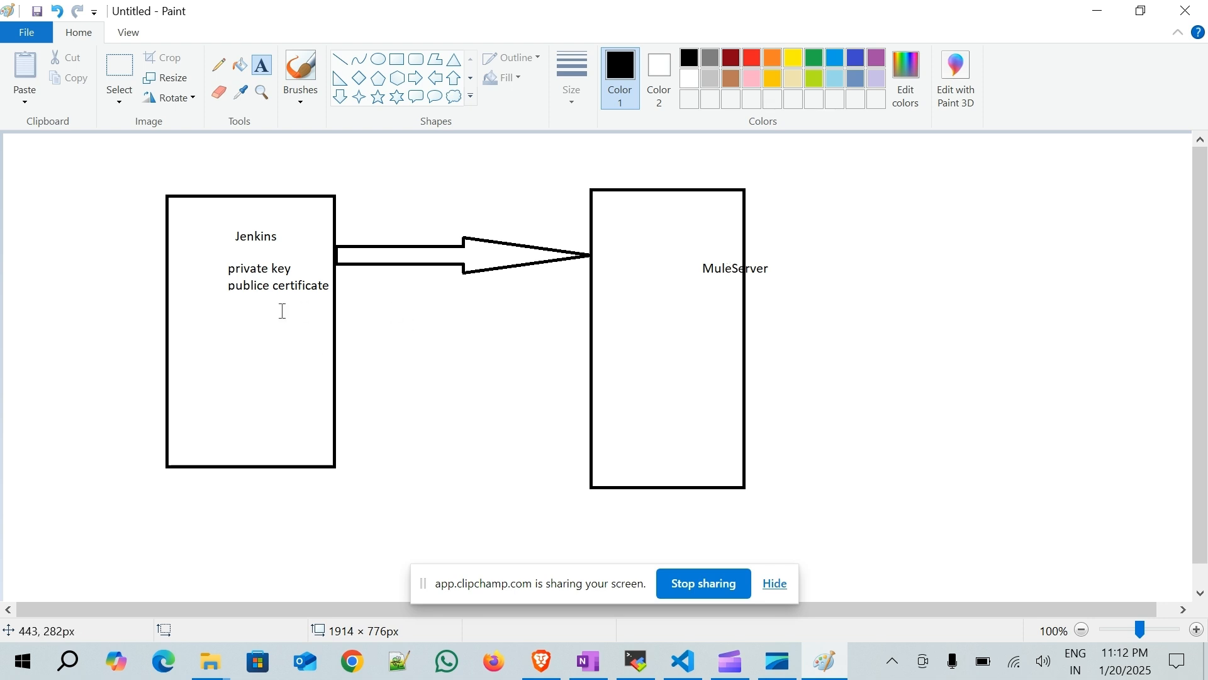
{"action": "left_click", "coordinate": [245, 289]}
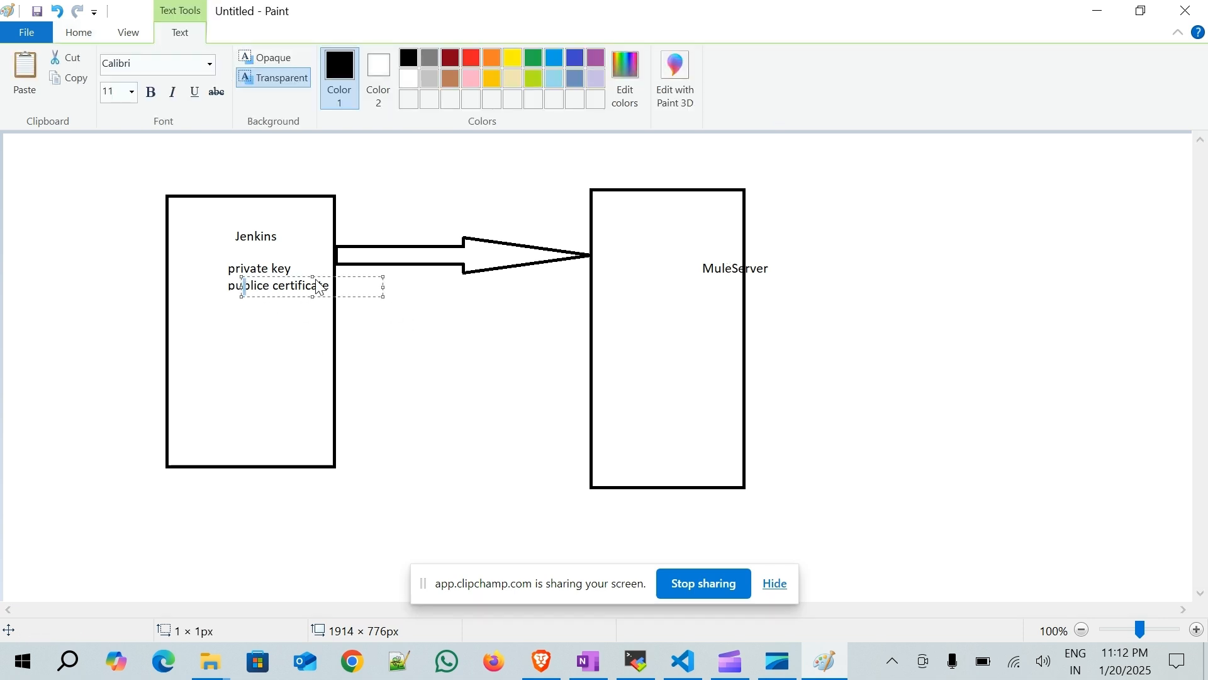
{"action": "left_click", "coordinate": [717, 282]}
{"action": "left_click", "coordinate": [718, 281]}
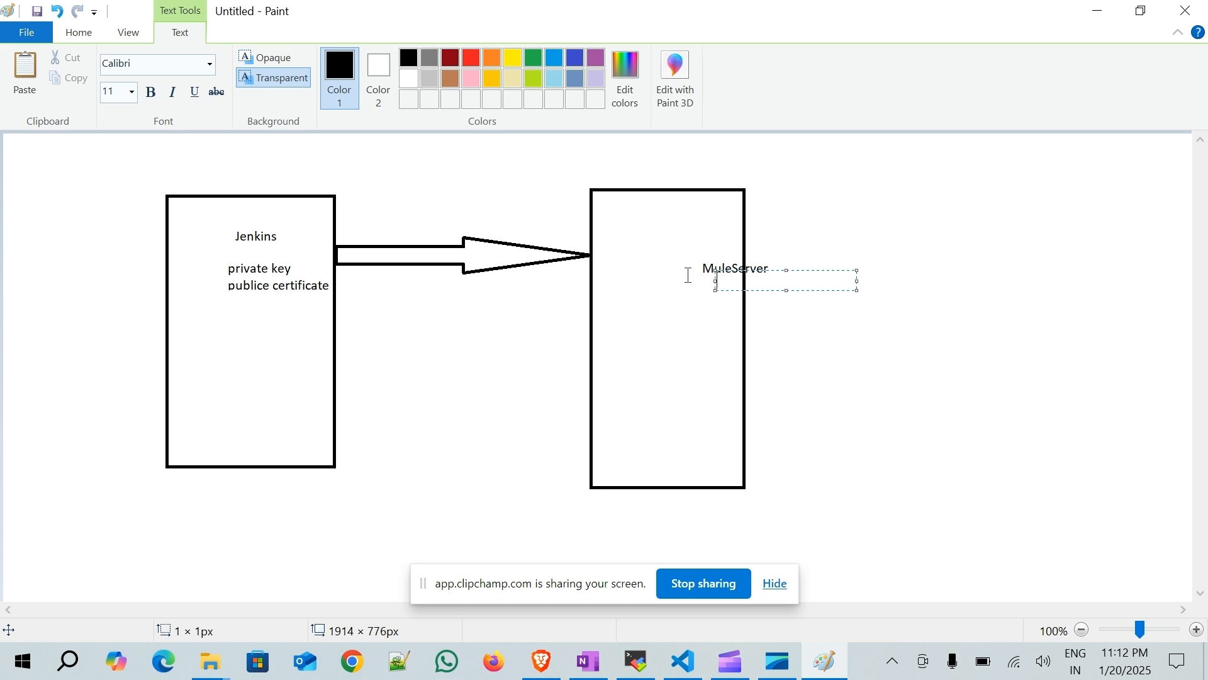
- Switch to the Jenkins Server session in MobaXterm, clear the terminal and change to the jenkins user with "sudo su - jenkins"
{"action": "left_click", "coordinate": [652, 669]}
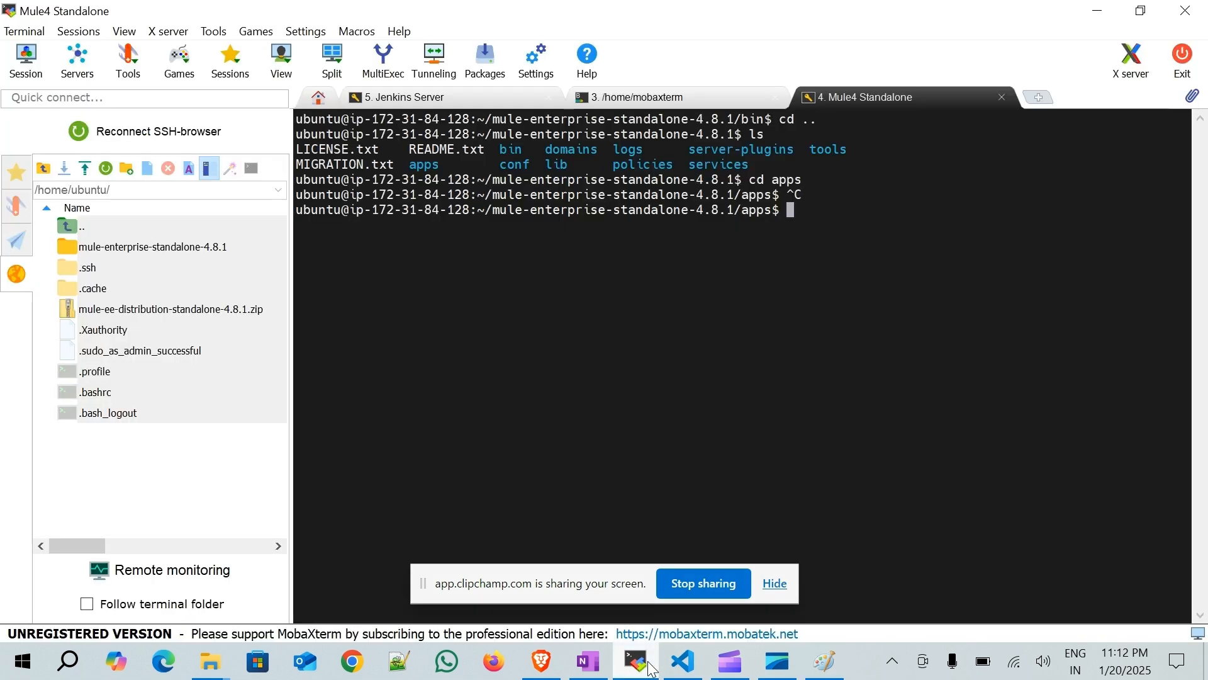
{"action": "left_click", "coordinate": [491, 104]}
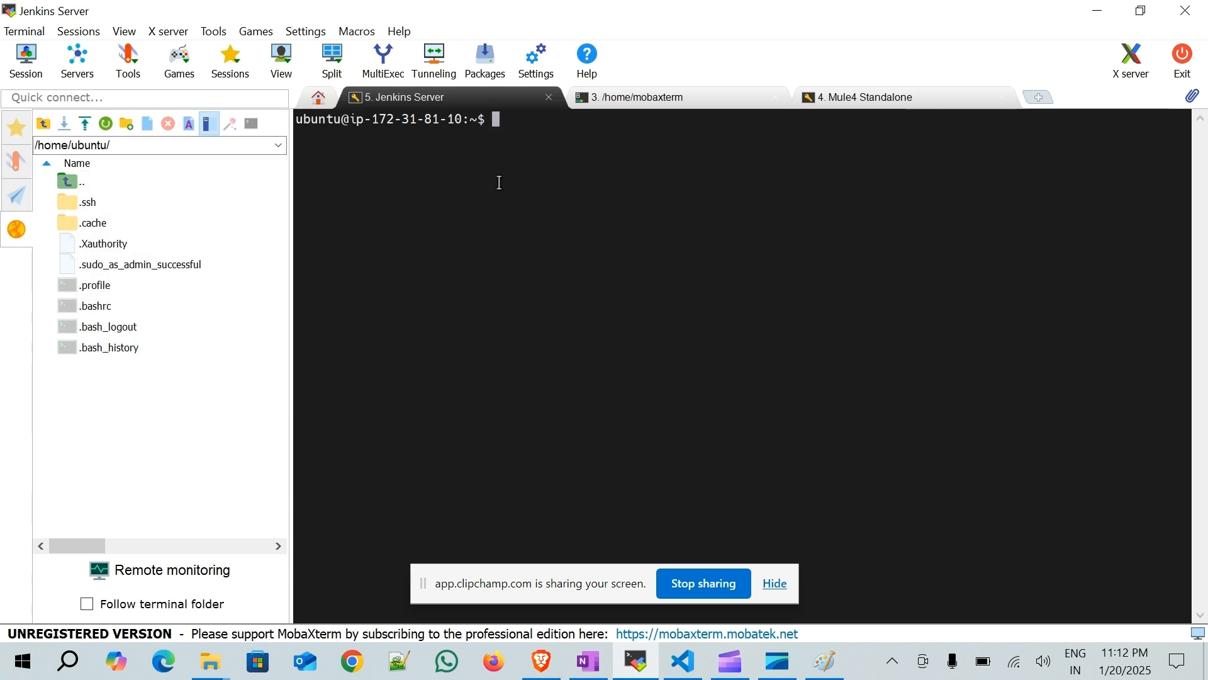
{"action": "type", "text": "clear"}
{"action": "key", "text": "Return"}
{"action": "type", "text": "sudo su - jenkins"}
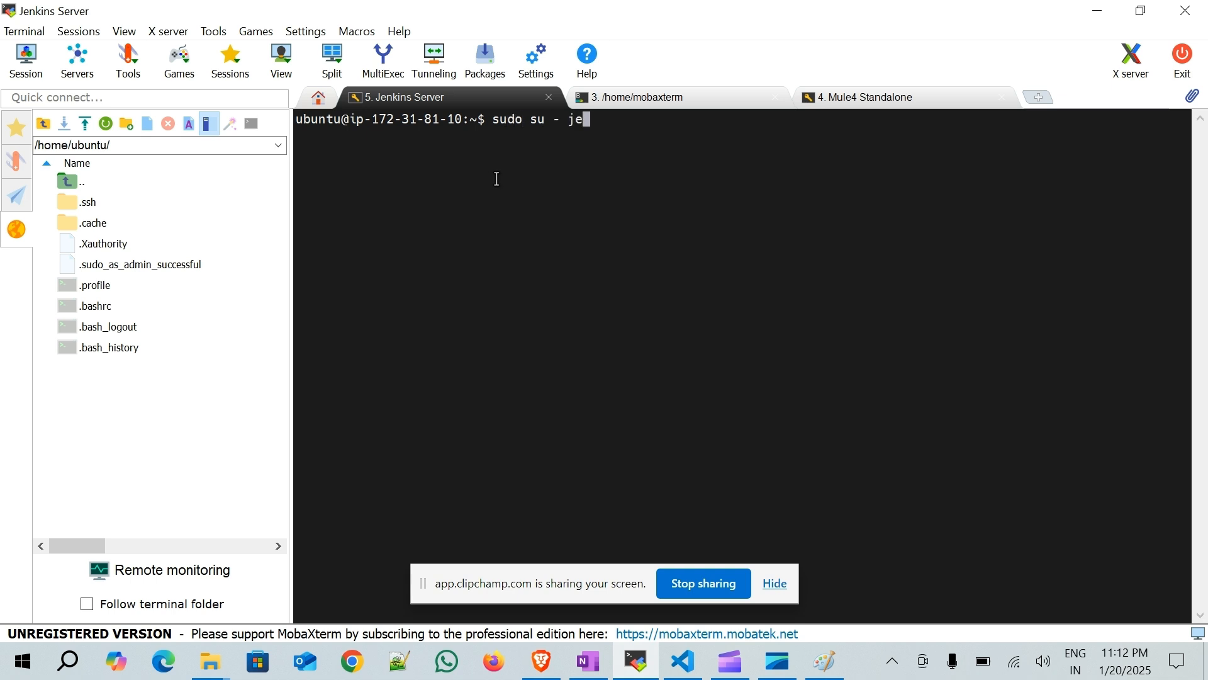
{"action": "key", "text": "BackSpace"}
{"action": "key", "text": "BackSpace"}
{"action": "key", "text": "BackSpace"}
{"action": "key", "text": "BackSpace"}
{"action": "type", "text": "kins"}
{"action": "key", "text": "Return"}
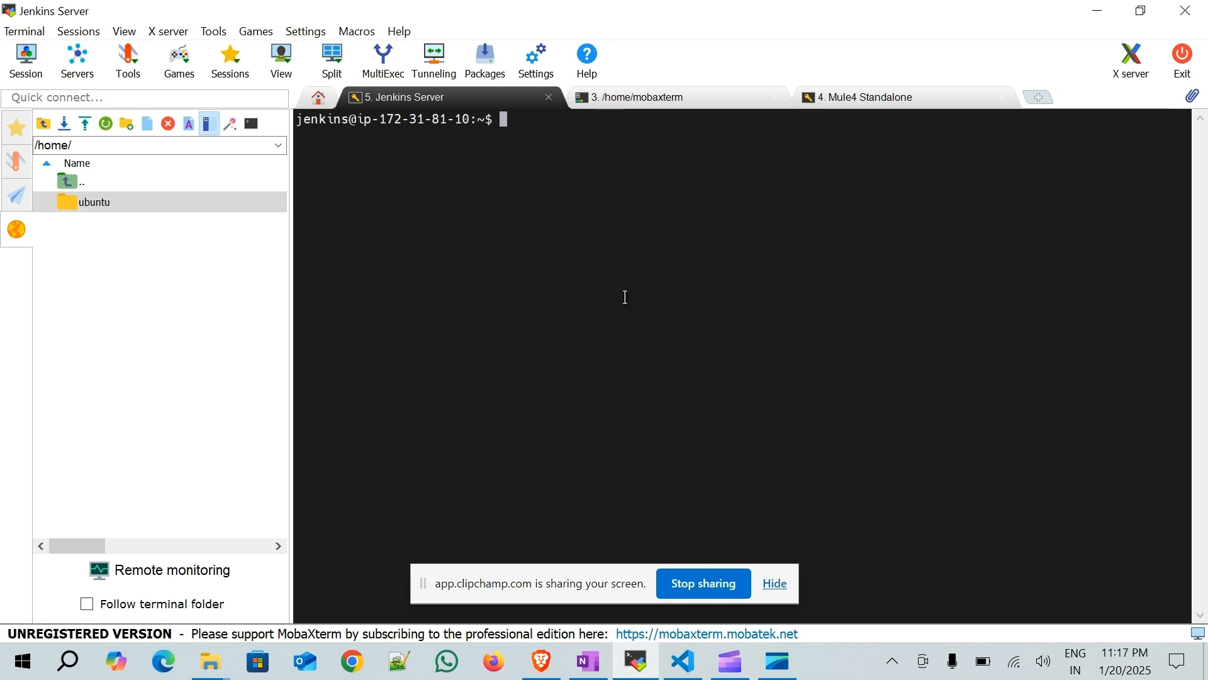
{"action": "left_click", "coordinate": [775, 583]}
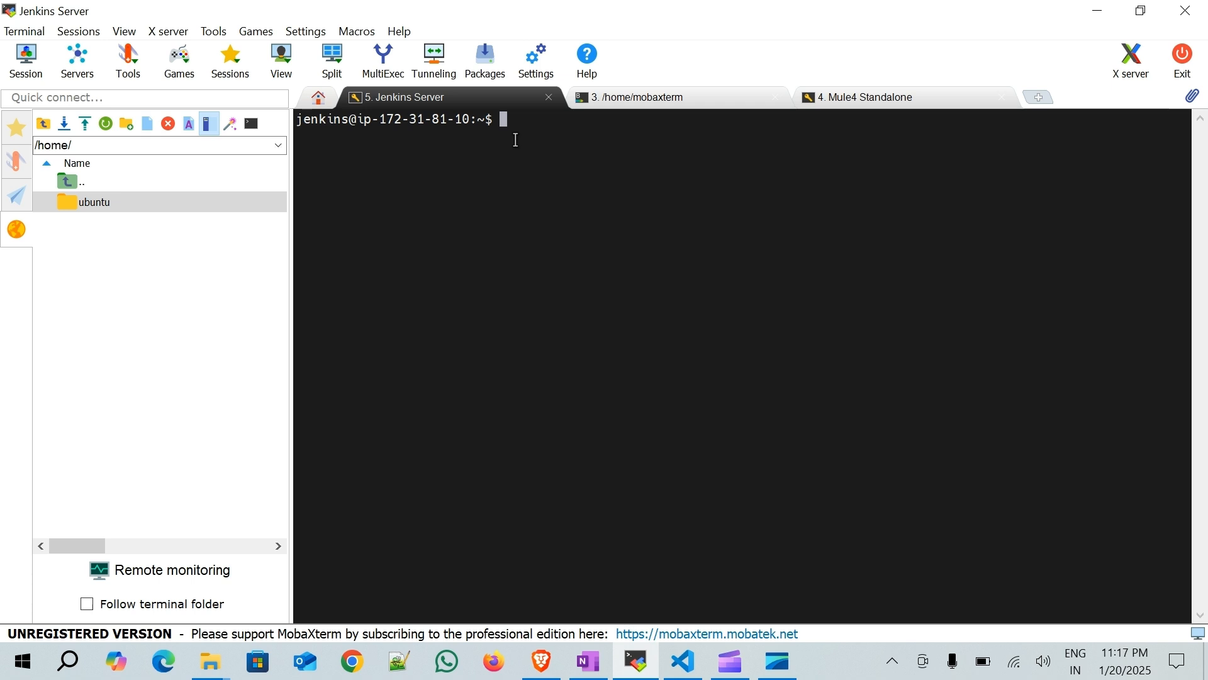
- Generate a 4096-bit RSA key pair with ssh-keygen, using the comment "JenkinsCertificate", the default save location and no passphrase
{"action": "type", "text": "ssh-keygen -t rsa -"}
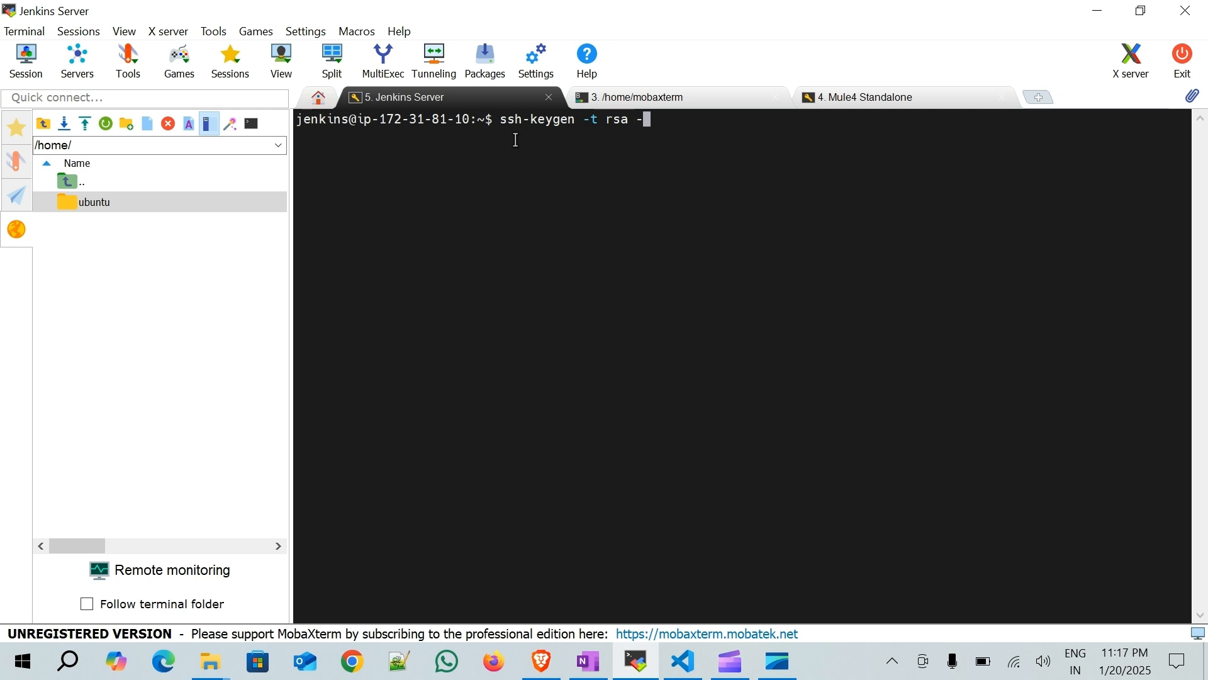
{"action": "type", "text": "b 4096 -C"}
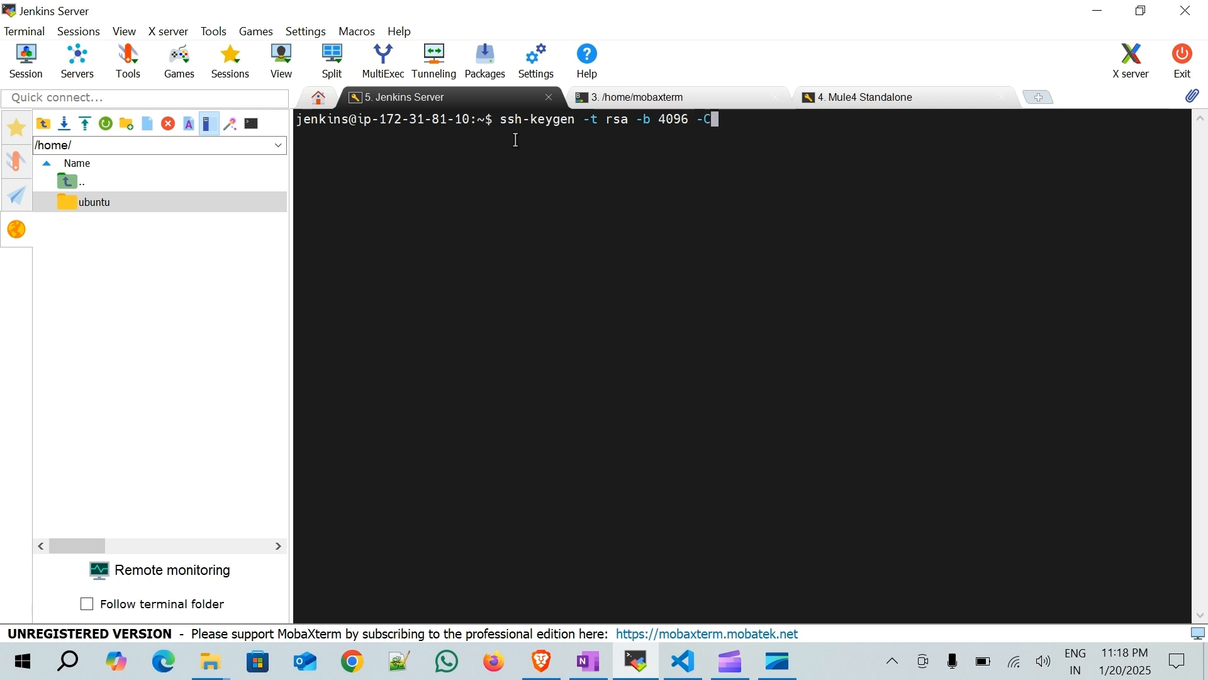
{"action": "type", "text": " \"JenkinsCertificate\""}
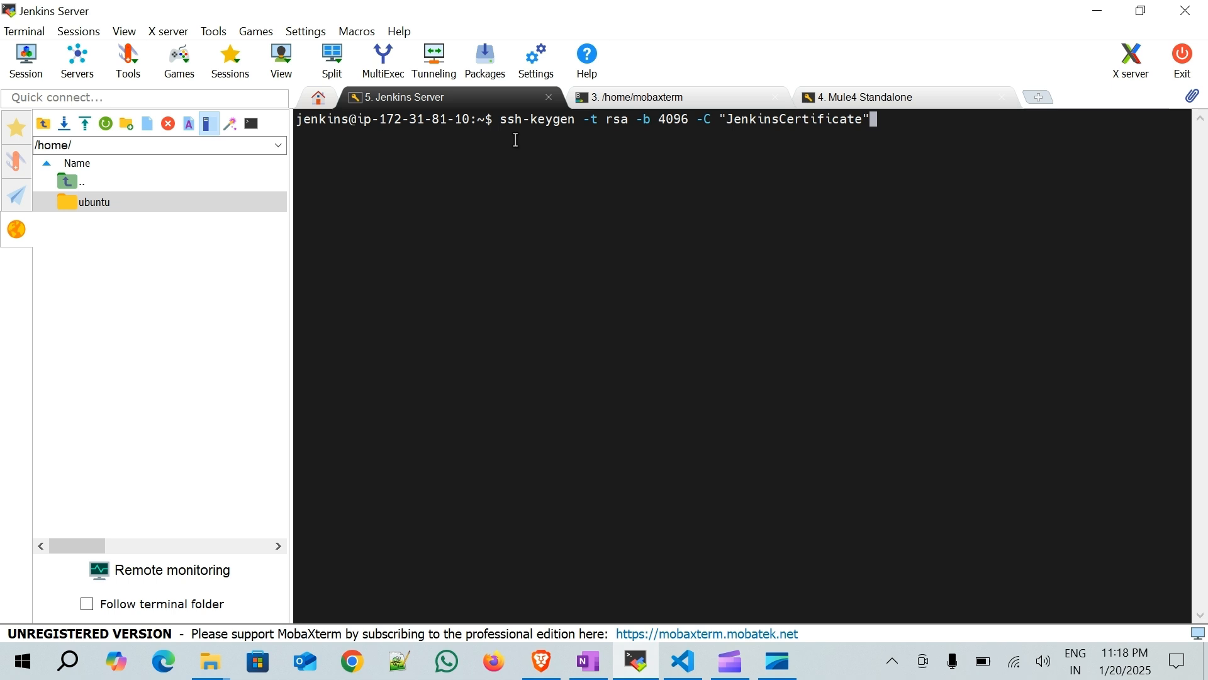
{"action": "key", "text": "Return"}
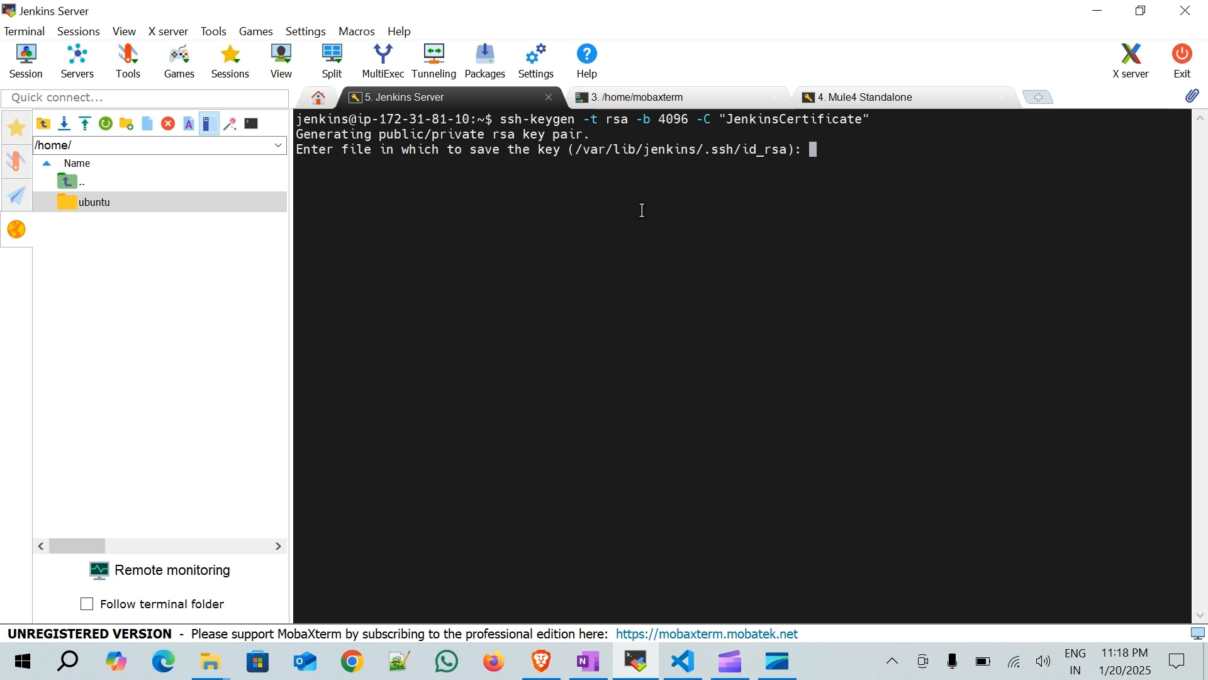
{"action": "key", "text": "Return"}
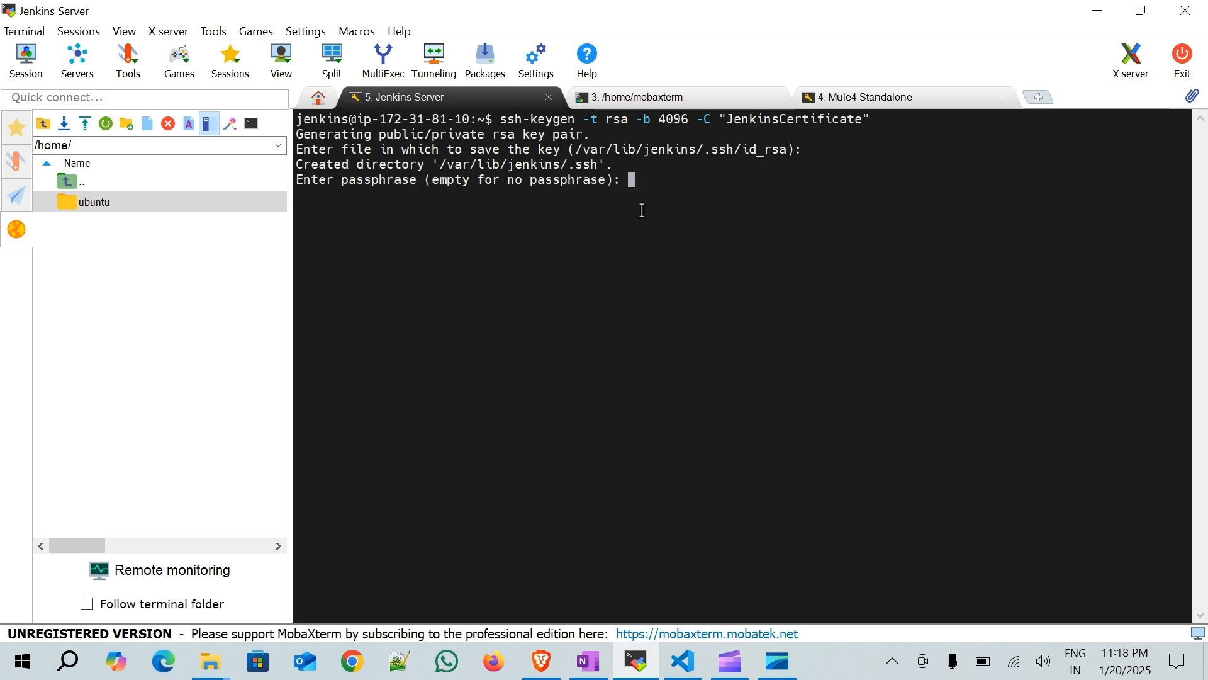
{"action": "key", "text": "Return"}
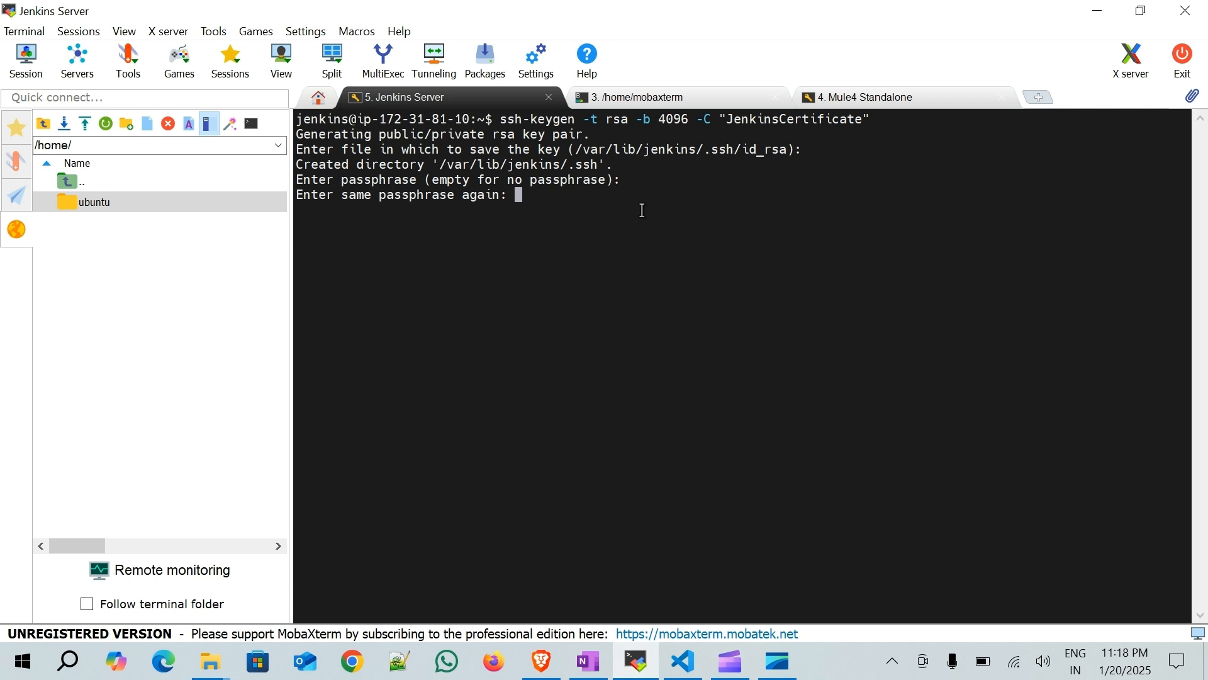
{"action": "key", "text": "Return"}
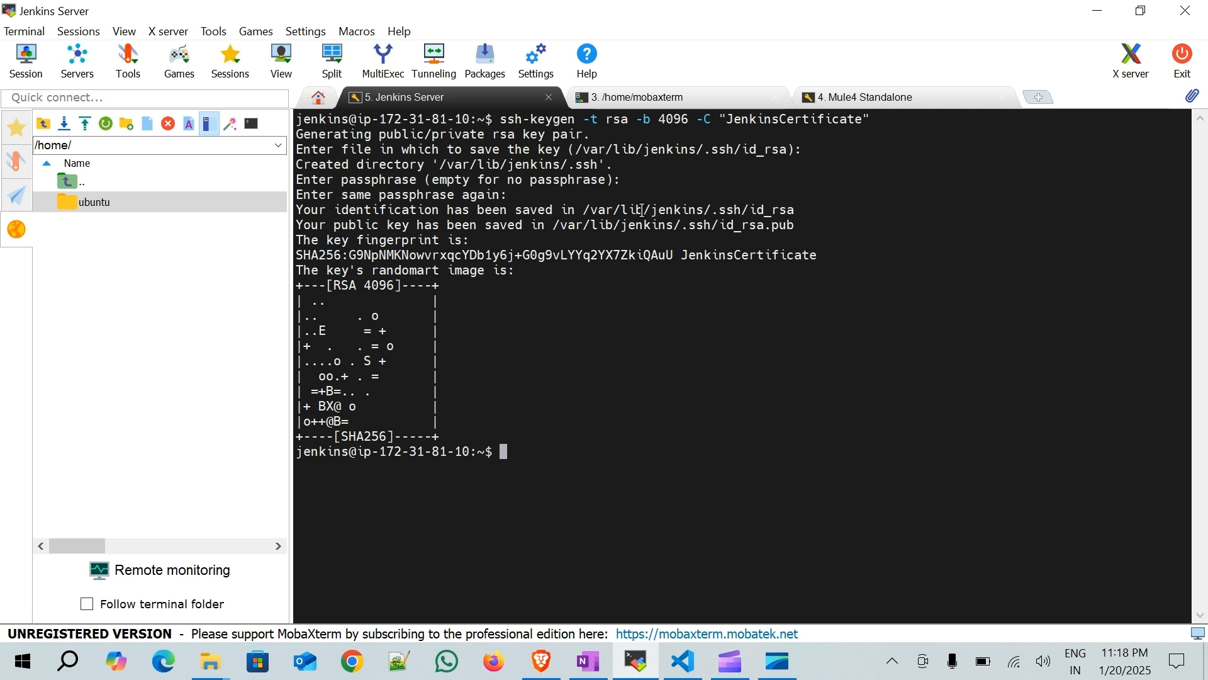
- List the contents of the jenkins user's .ssh directory, display id_rsa.pub and copy the whole public key
{"action": "type", "text": "cd .ssh"}
{"action": "key", "text": "Return"}
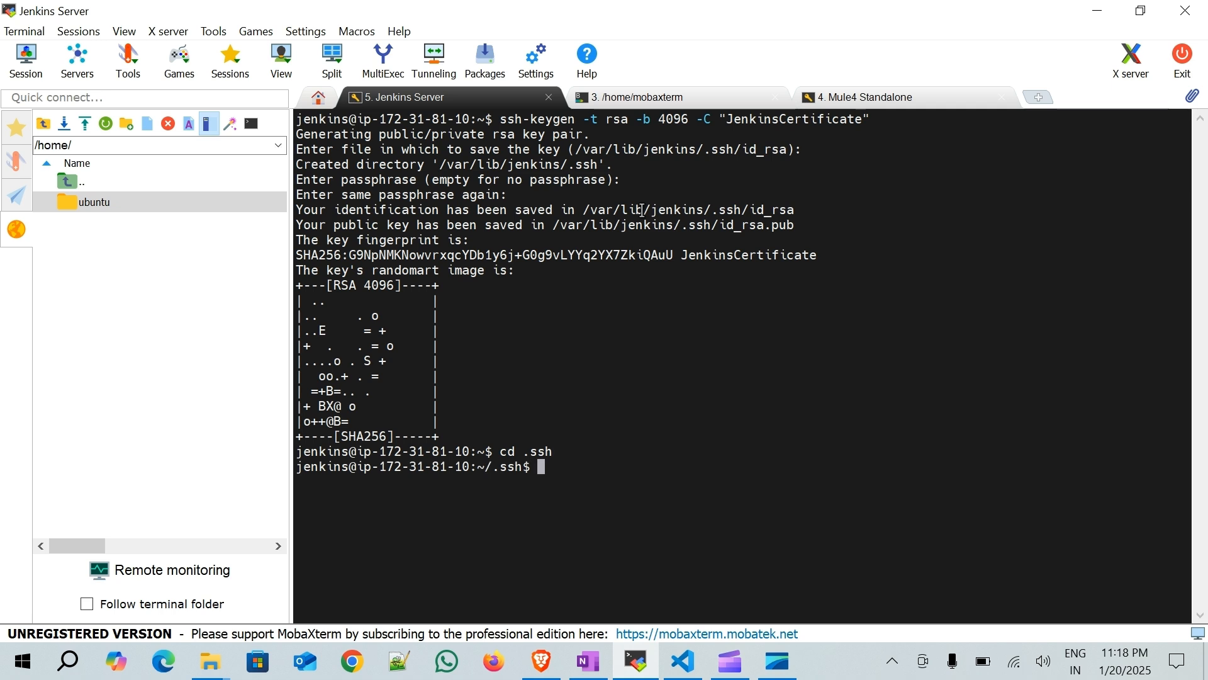
{"action": "type", "text": "ls"}
{"action": "key", "text": "Return"}
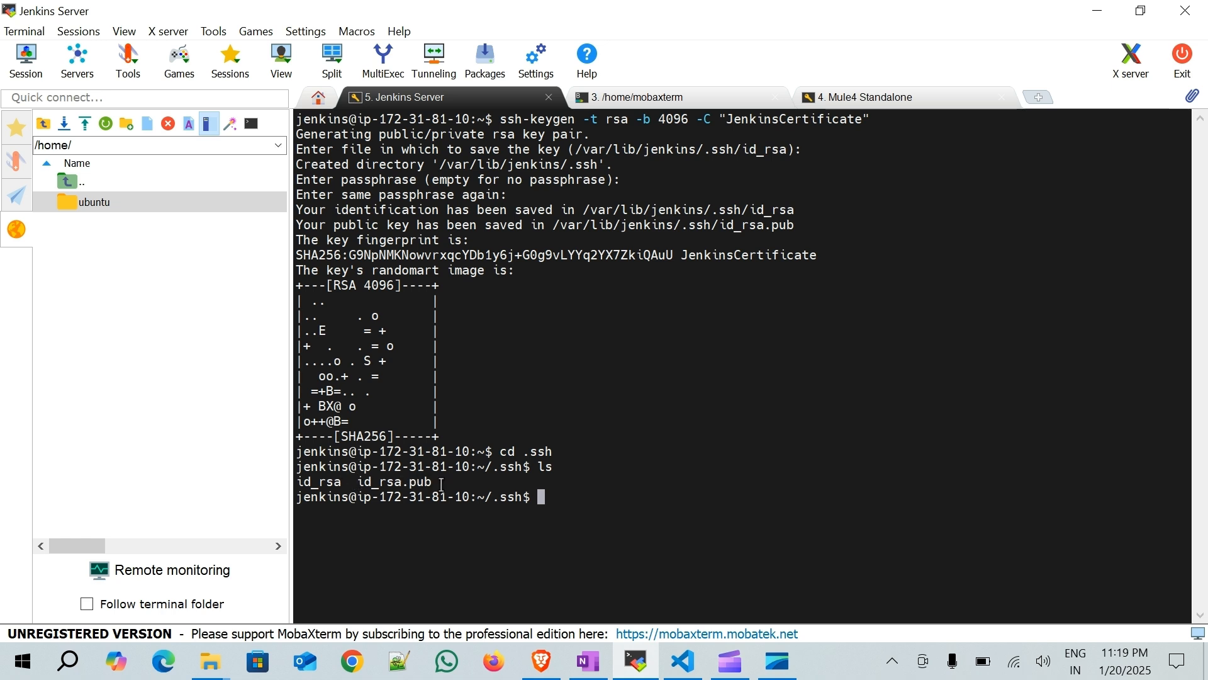
{"action": "type", "text": "cat id_rsa.pub"}
{"action": "key", "text": "Return"}
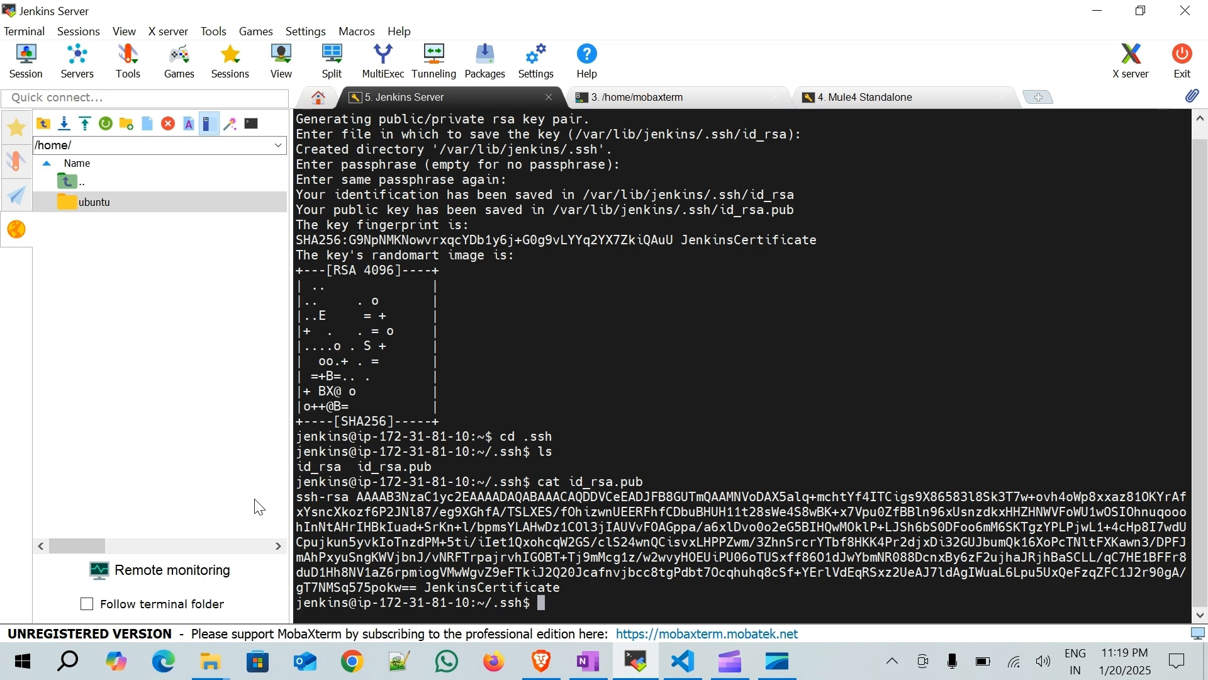
{"action": "left_click_drag", "start_coordinate": [296, 498], "coordinate": [566, 585]}
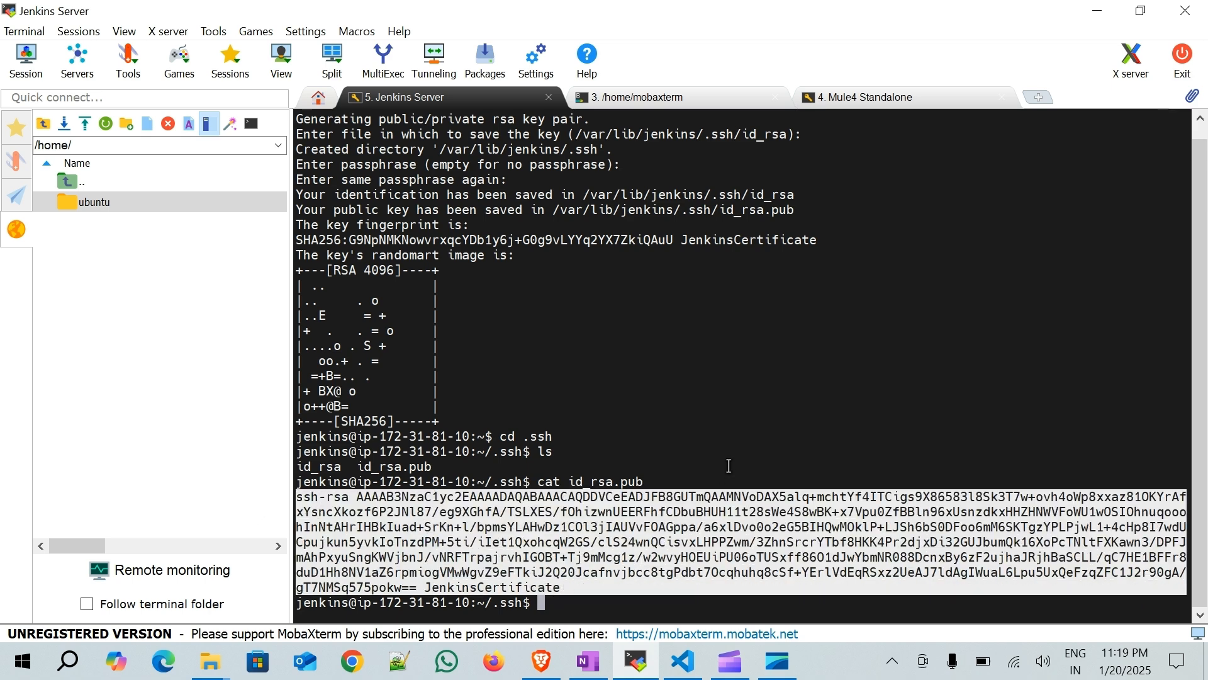
{"action": "key", "text": "Return"}
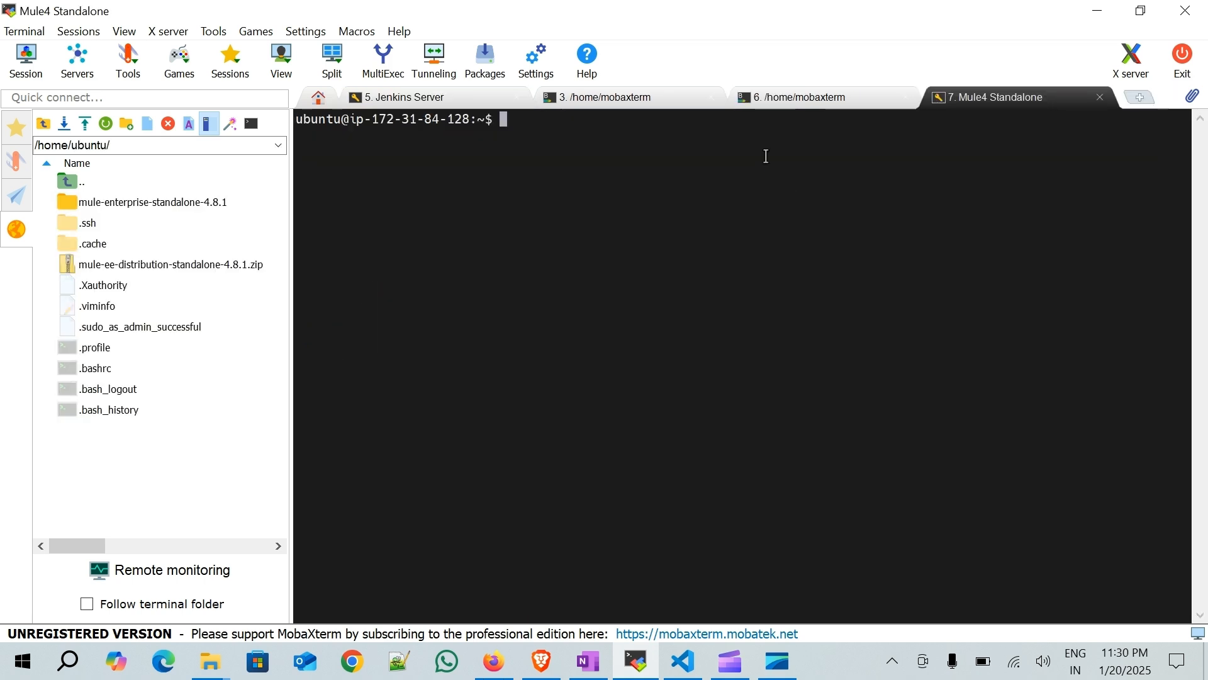
- In the Mule4 Standalone session, go to the .ssh directory, list its files and open authorized_keys in vi
{"action": "type", "text": "cd .ssh"}
{"action": "key", "text": "Return"}
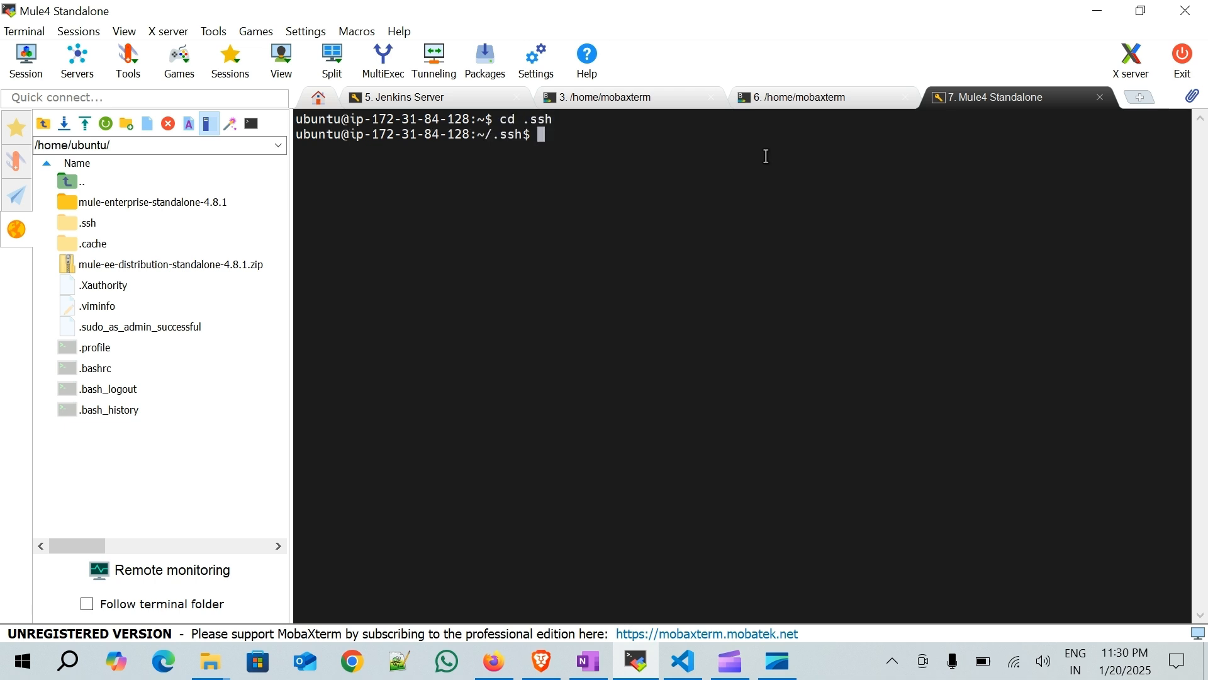
{"action": "type", "text": "ls"}
{"action": "key", "text": "Return"}
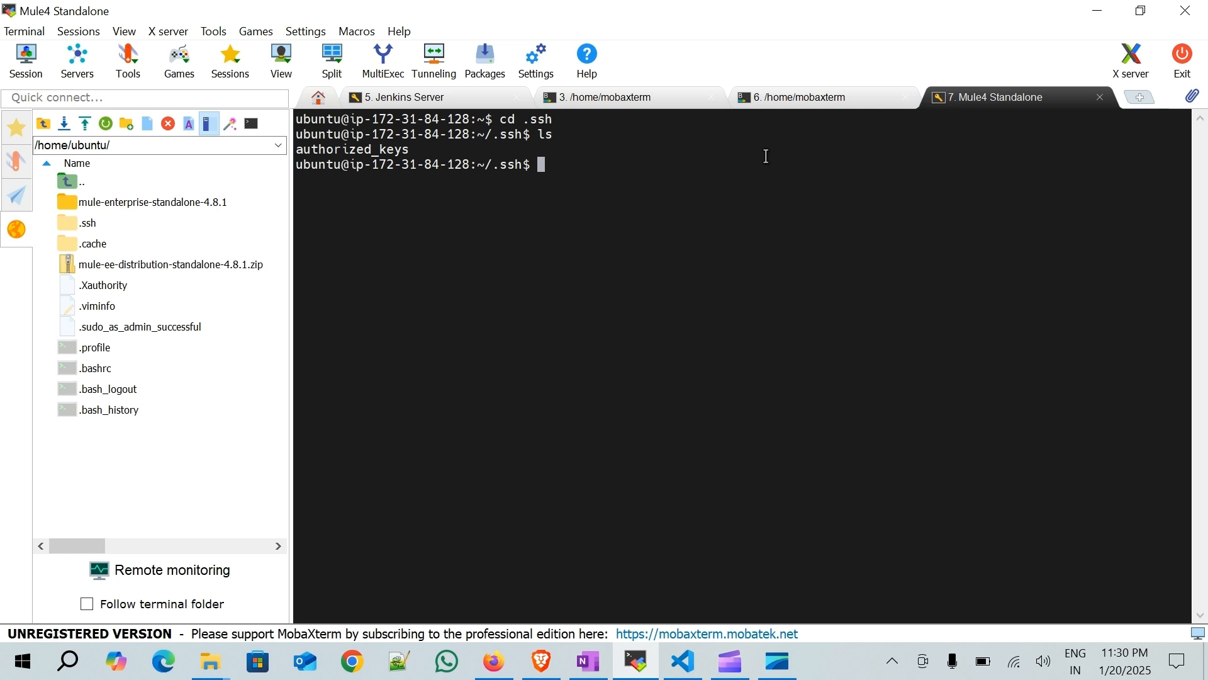
{"action": "type", "text": "vi au"}
{"action": "key", "text": "Tab"}
{"action": "key", "text": "Return"}
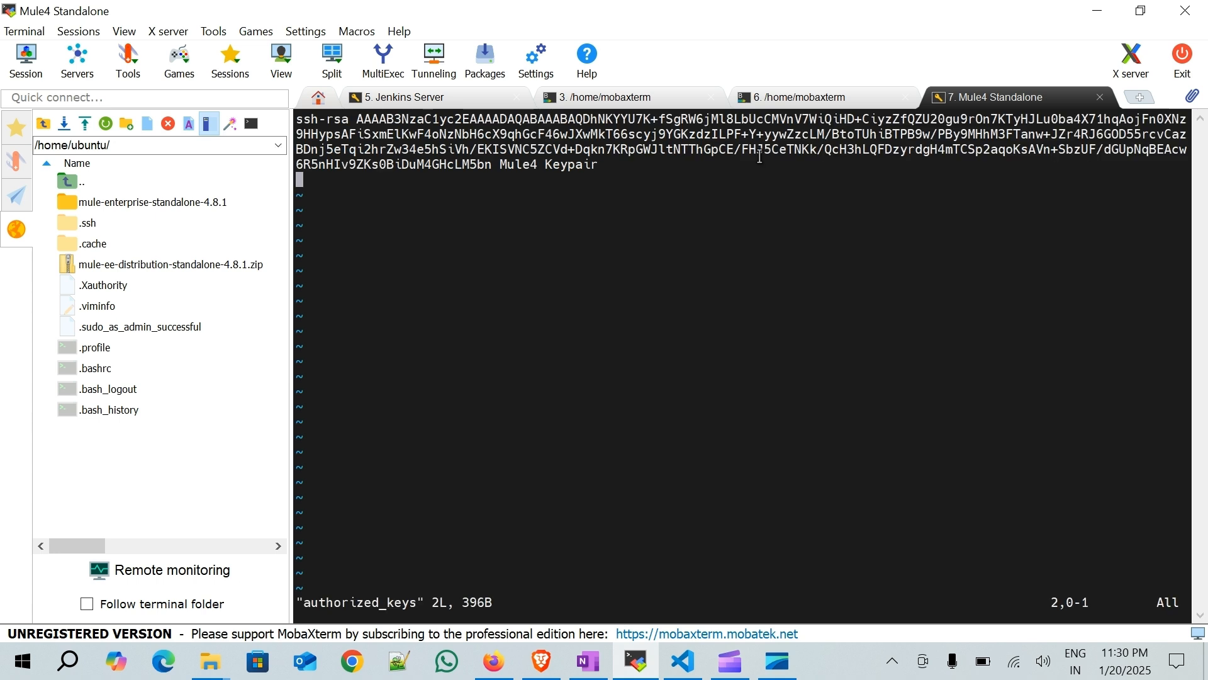
- Paste the copied Jenkins public key on a new line below the existing key in authorized_keys, then save and quit vi
{"action": "key", "text": "i"}
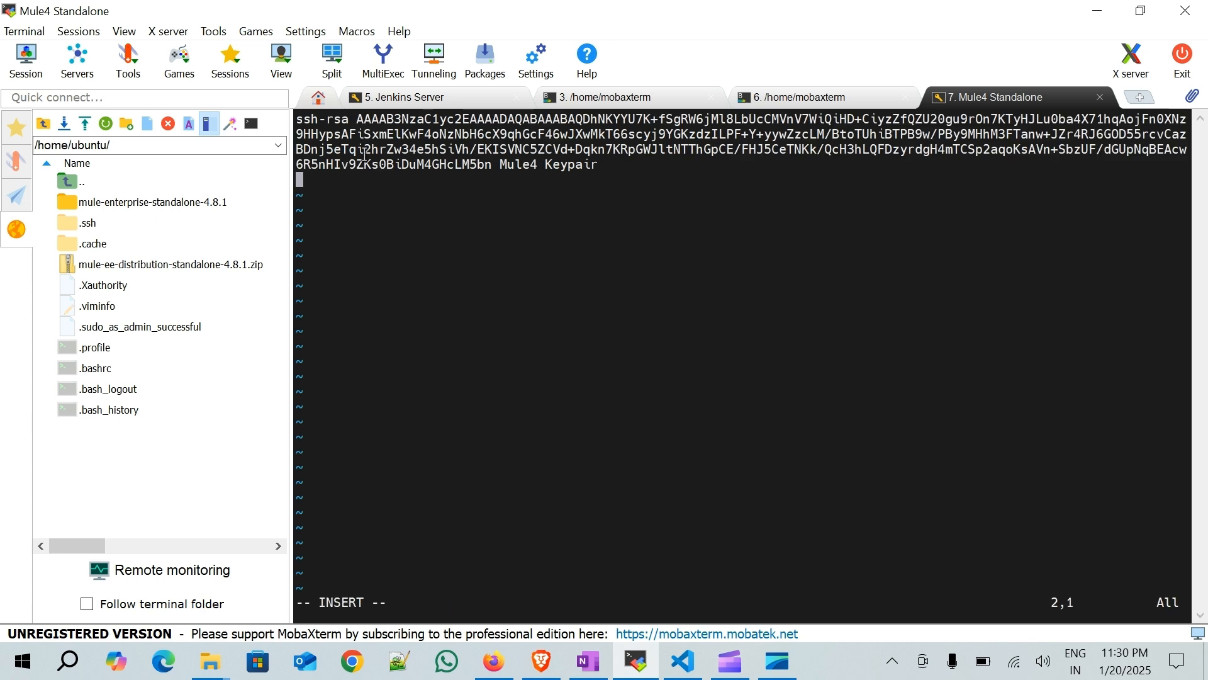
{"action": "right_click", "coordinate": [308, 177]}
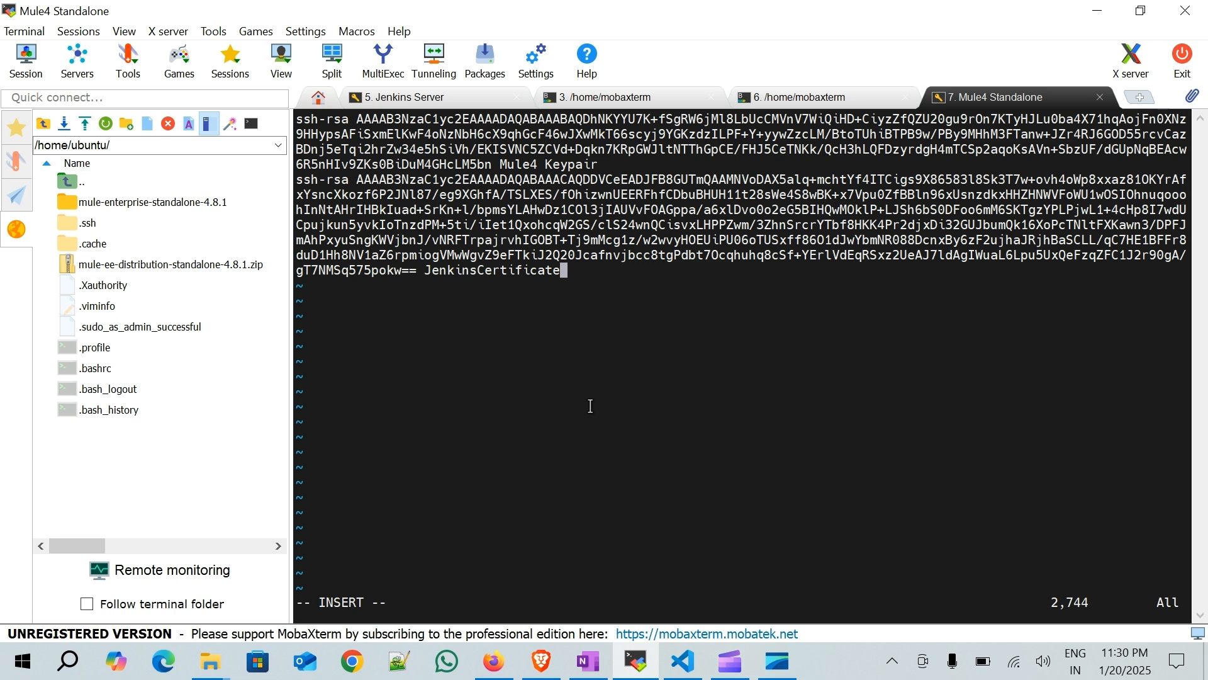
{"action": "key", "text": "Escape"}
{"action": "key", "text": "shift+colon"}
{"action": "type", "text": "wq"}
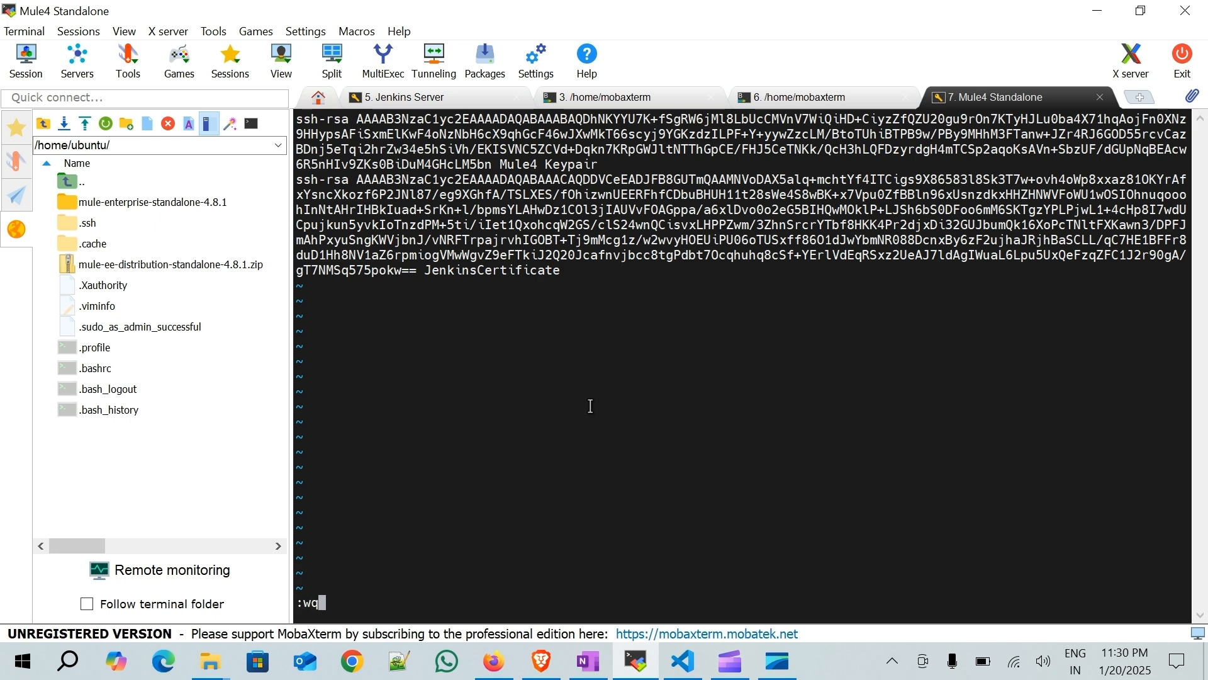
{"action": "key", "text": "Return"}
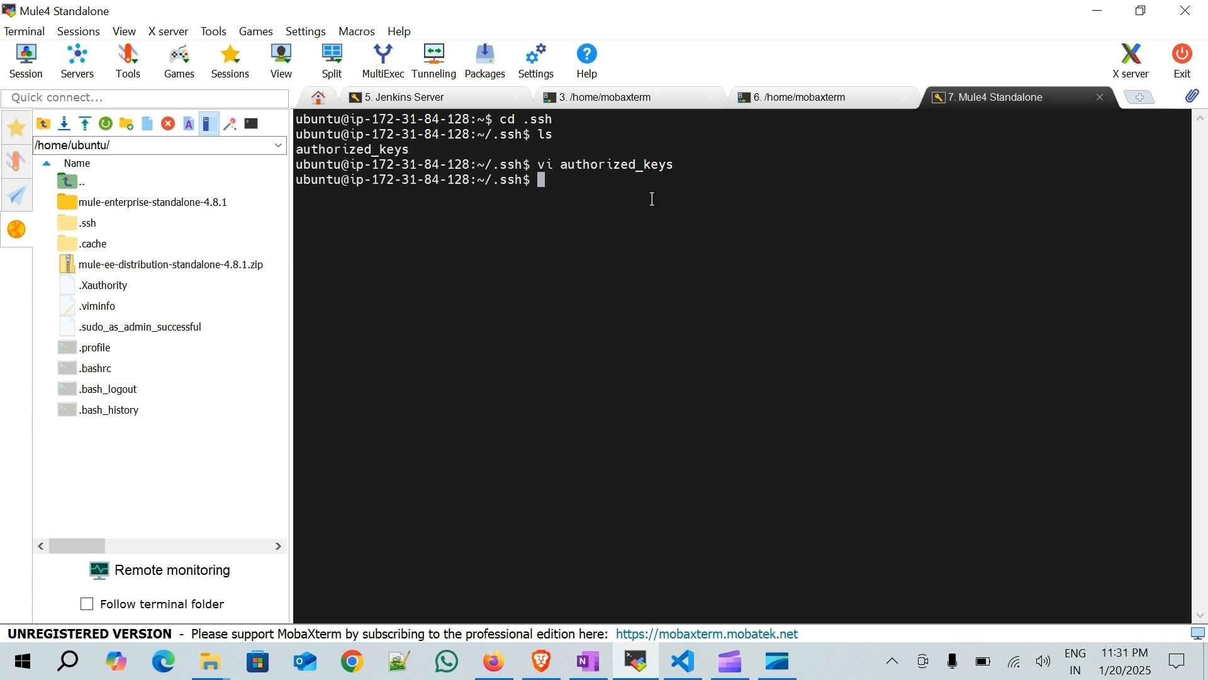
- Start the standalone Mule server by running "./mule start" from the mule-enterprise-standalone-4.8.1/bin directory
{"action": "type", "text": "clear"}
{"action": "key", "text": "Return"}
{"action": "type", "text": "cd .."}
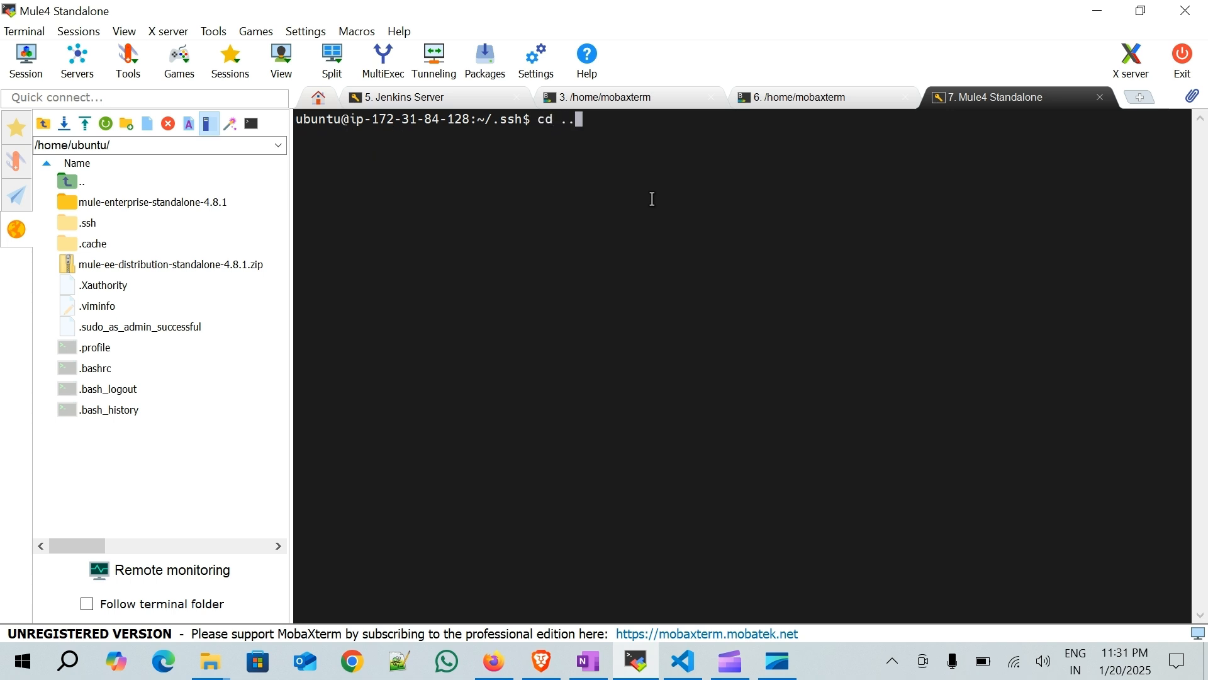
{"action": "key", "text": "Return"}
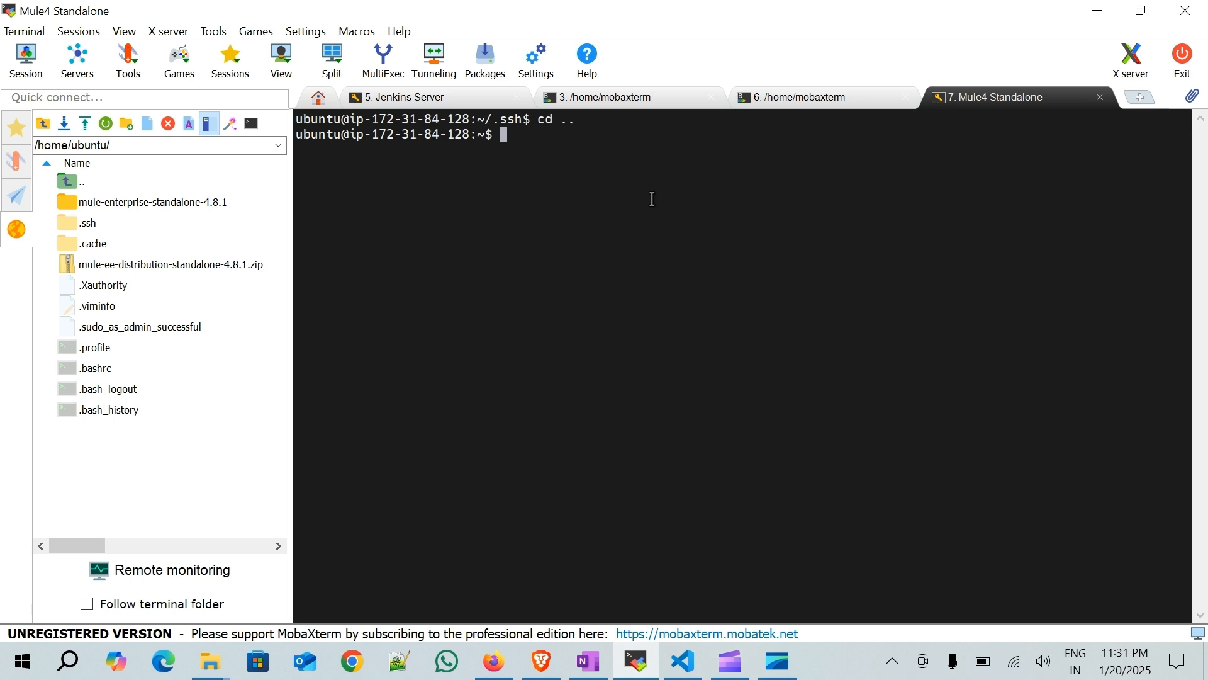
{"action": "type", "text": "cd mule-en"}
{"action": "key", "text": "Tab"}
{"action": "type", "text": "bin"}
{"action": "key", "text": "Return"}
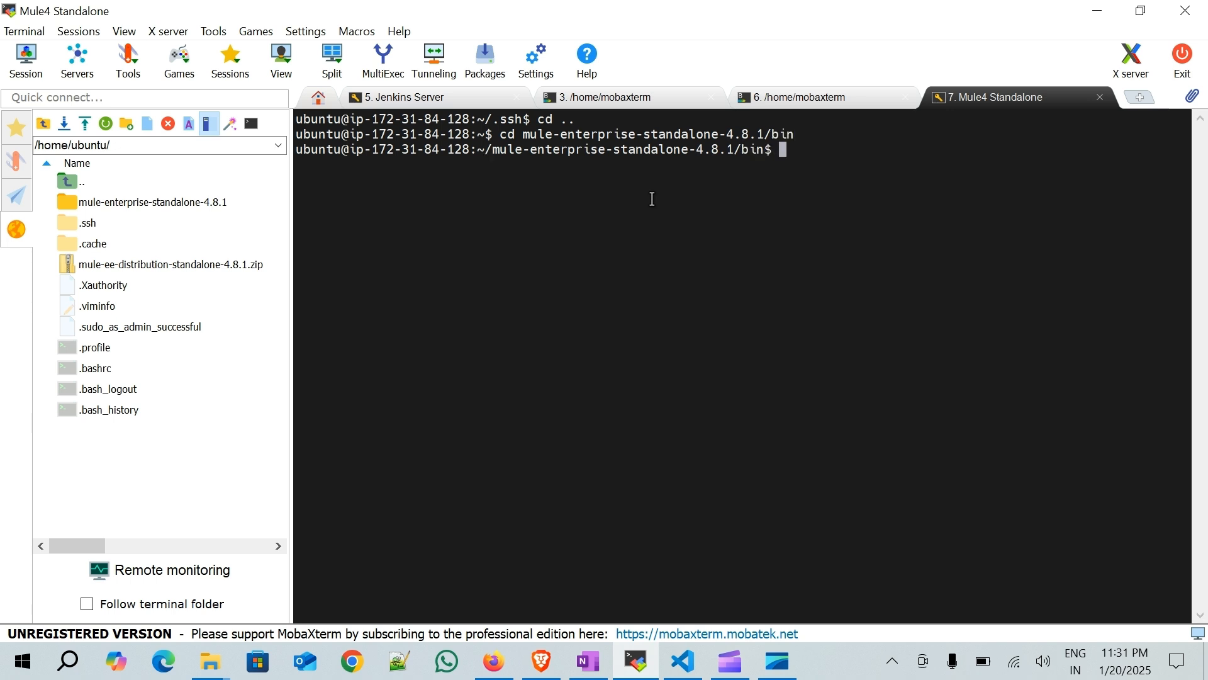
{"action": "type", "text": "./m"}
{"action": "type", "text": "ule start"}
{"action": "key", "text": "Return"}
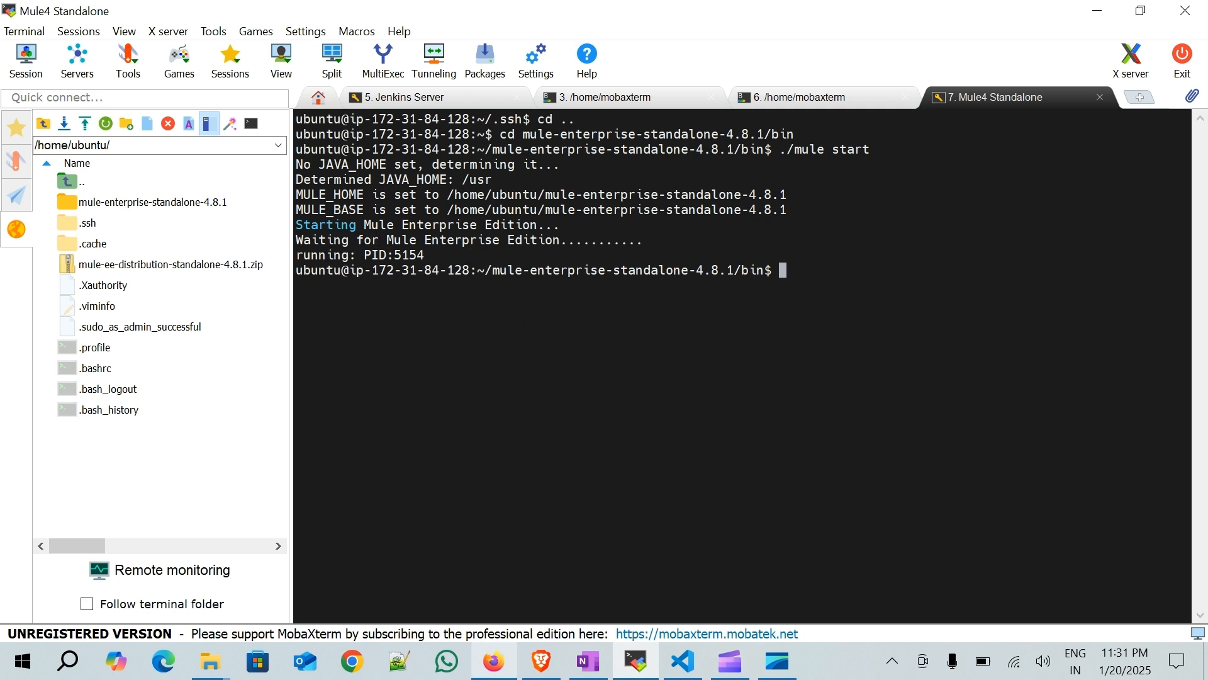
- Switch to Jenkins in the Brave browser, return to the Mule4 pipeline page and start a new build
{"action": "left_click", "coordinate": [541, 661]}
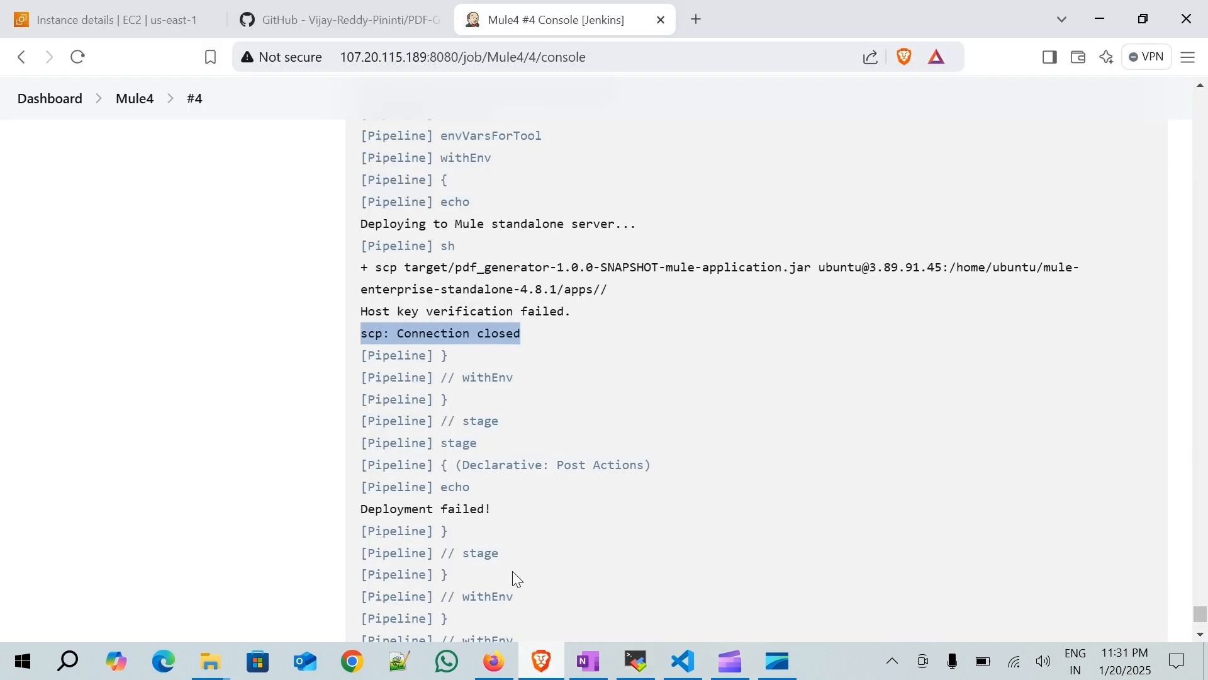
{"action": "left_click", "coordinate": [128, 97]}
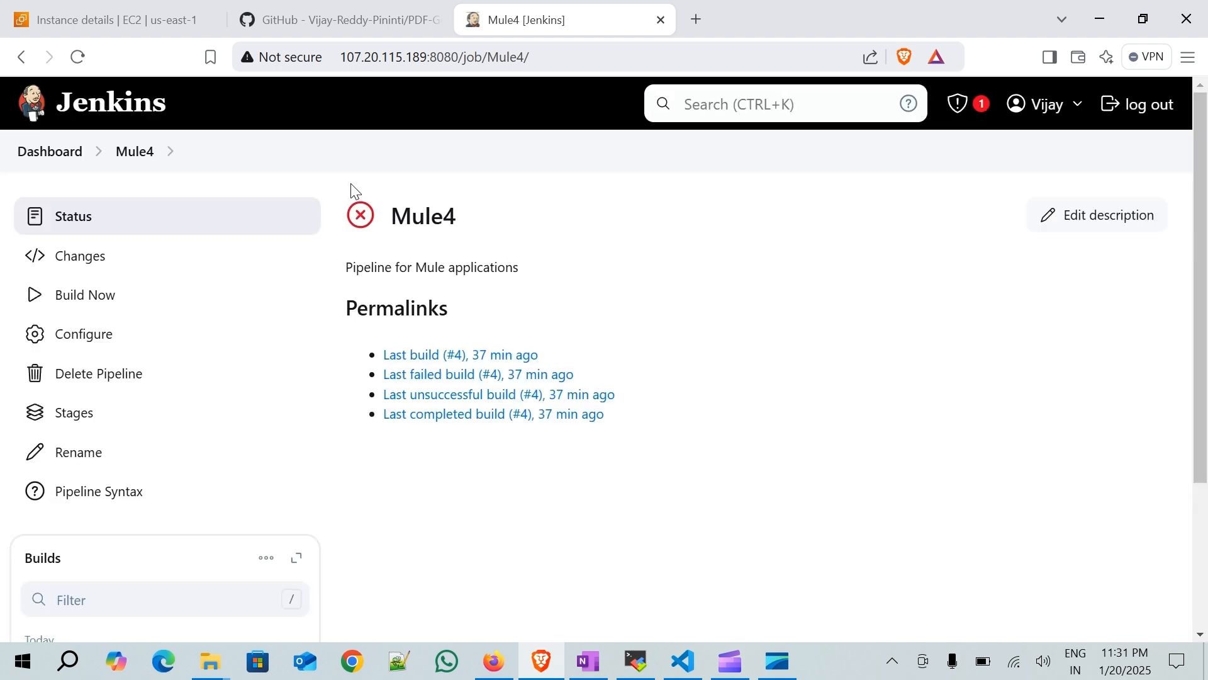
{"action": "scroll", "coordinate": [194, 302], "scroll_direction": "down", "scroll_amount": 3}
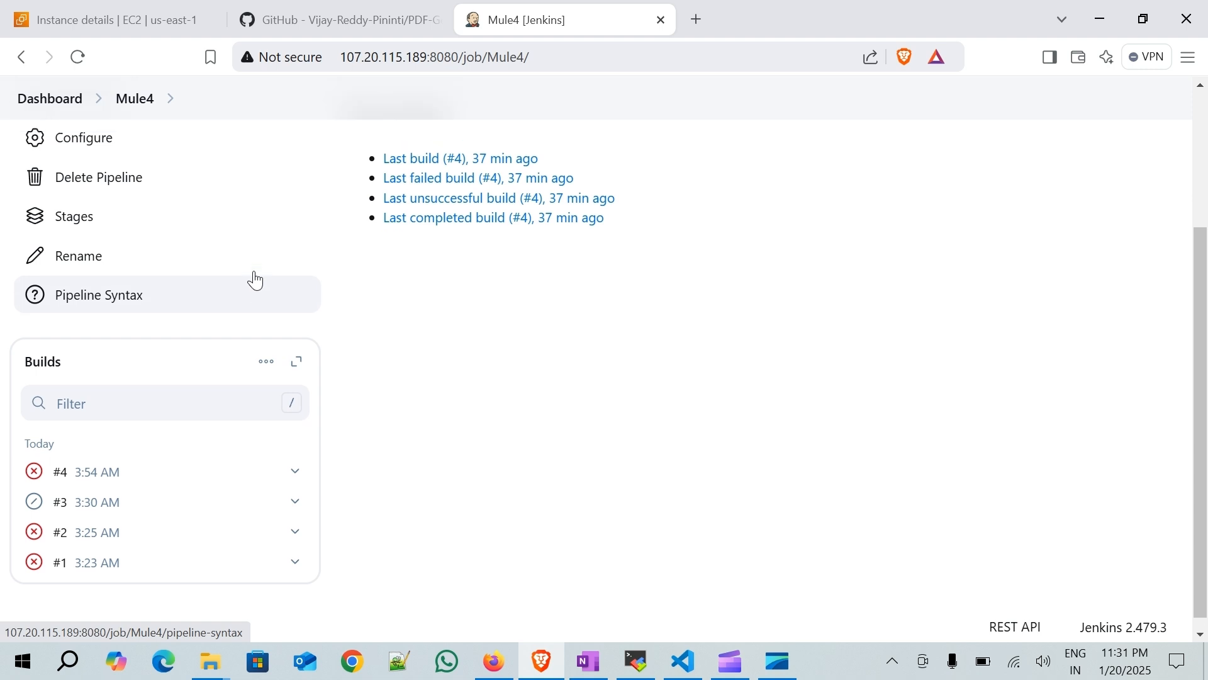
{"action": "scroll", "coordinate": [256, 282], "scroll_direction": "up", "scroll_amount": 3}
{"action": "left_click", "coordinate": [96, 273]}
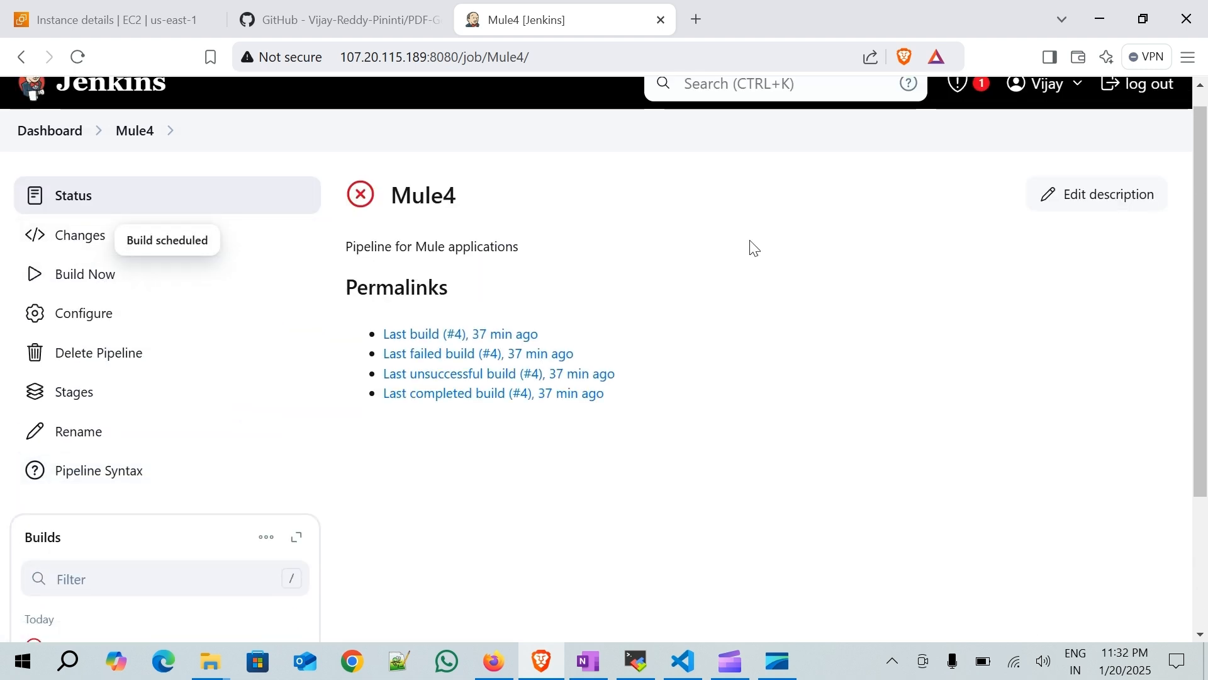
- Open the console output of the newly started Mule4 build from the build list
{"action": "scroll", "coordinate": [704, 241], "scroll_direction": "down", "scroll_amount": 3}
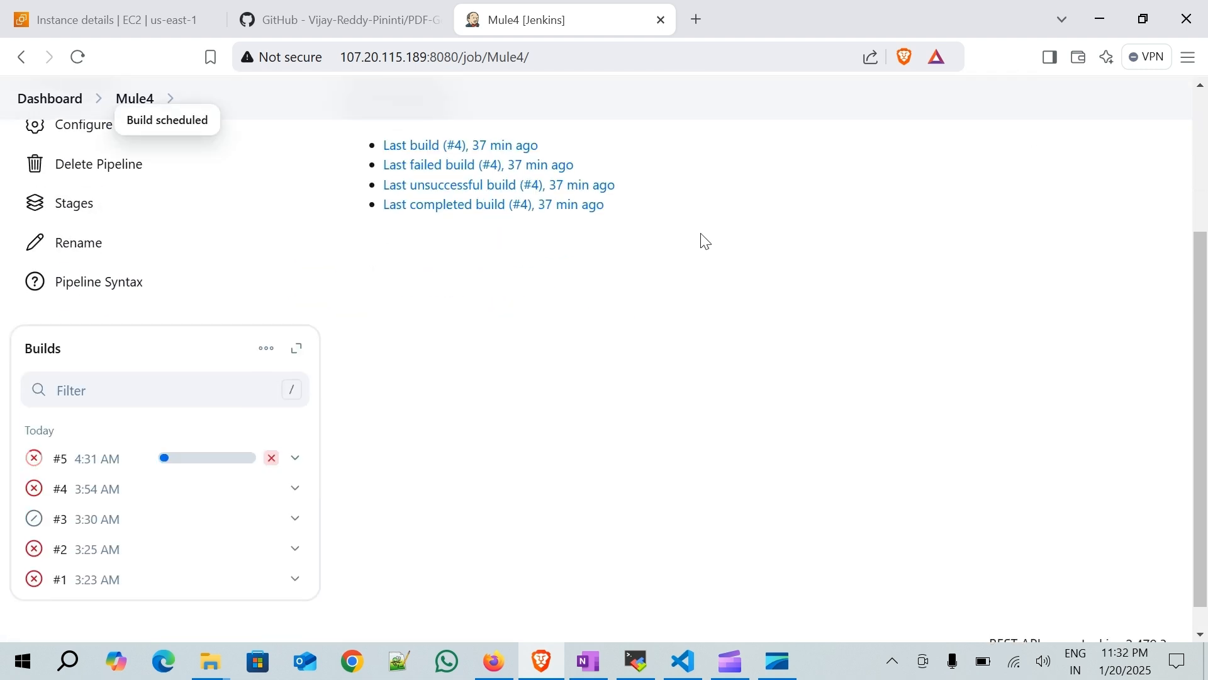
{"action": "scroll", "coordinate": [701, 240], "scroll_direction": "down", "scroll_amount": 1}
{"action": "left_click", "coordinate": [296, 433]}
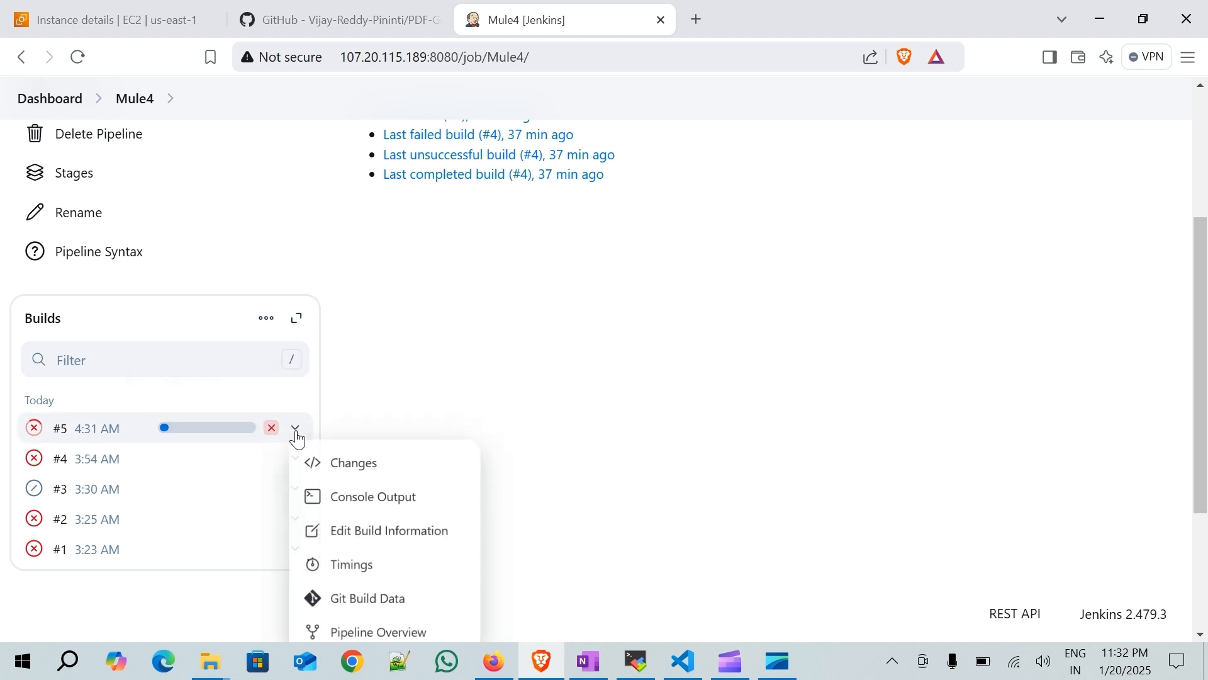
{"action": "left_click", "coordinate": [378, 512]}
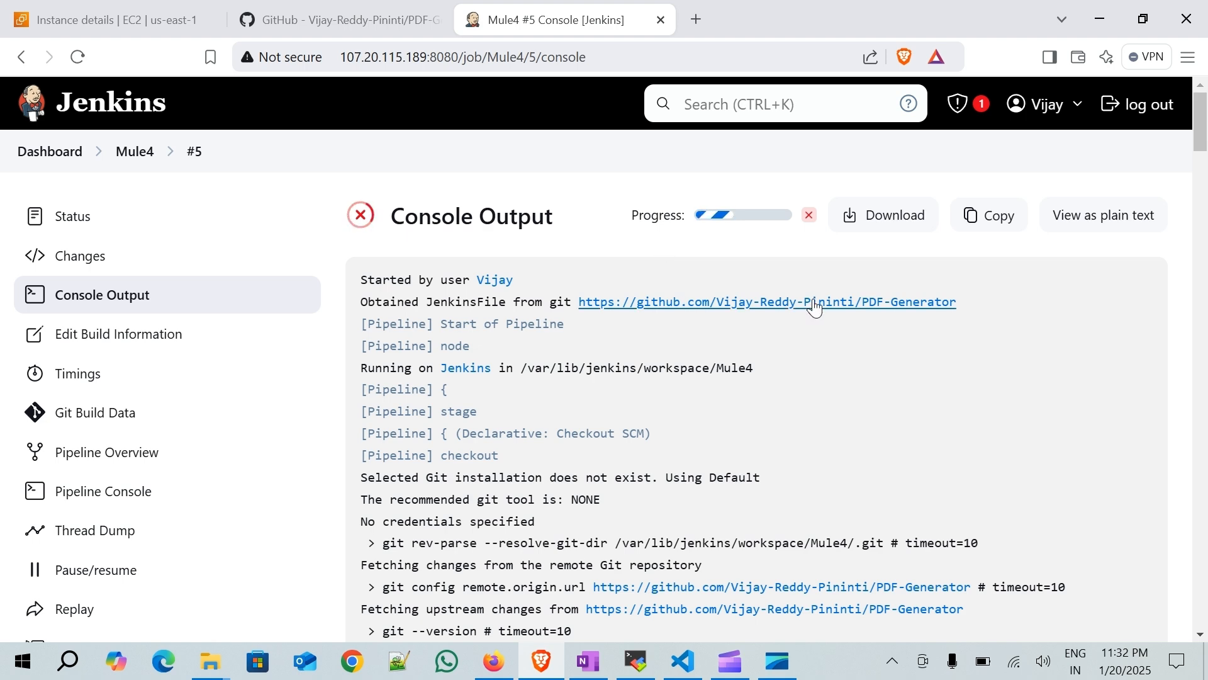
- Examine the deploy stage at the end of the build's console output, including the scp target path
{"action": "scroll", "coordinate": [1006, 265], "scroll_direction": "down", "scroll_amount": 3}
{"action": "left_click_drag", "start_coordinate": [1202, 161], "coordinate": [1202, 608]}
{"action": "scroll", "coordinate": [737, 416], "scroll_direction": "up", "scroll_amount": 3}
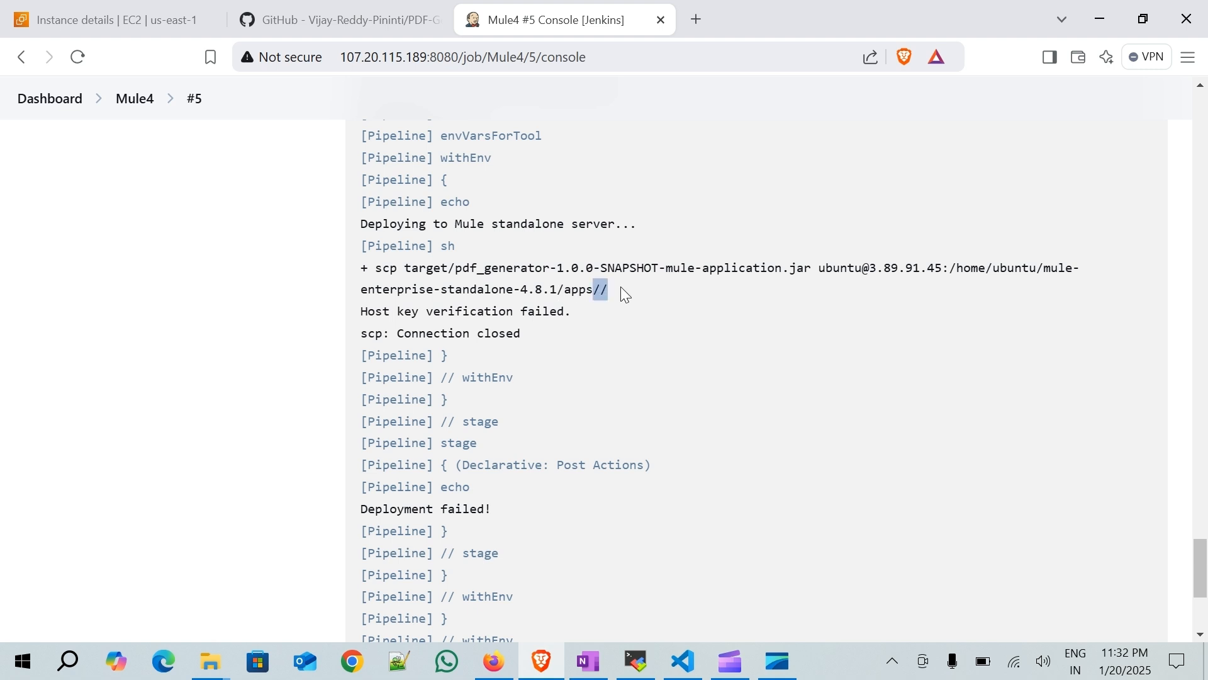
{"action": "left_click", "coordinate": [730, 323]}
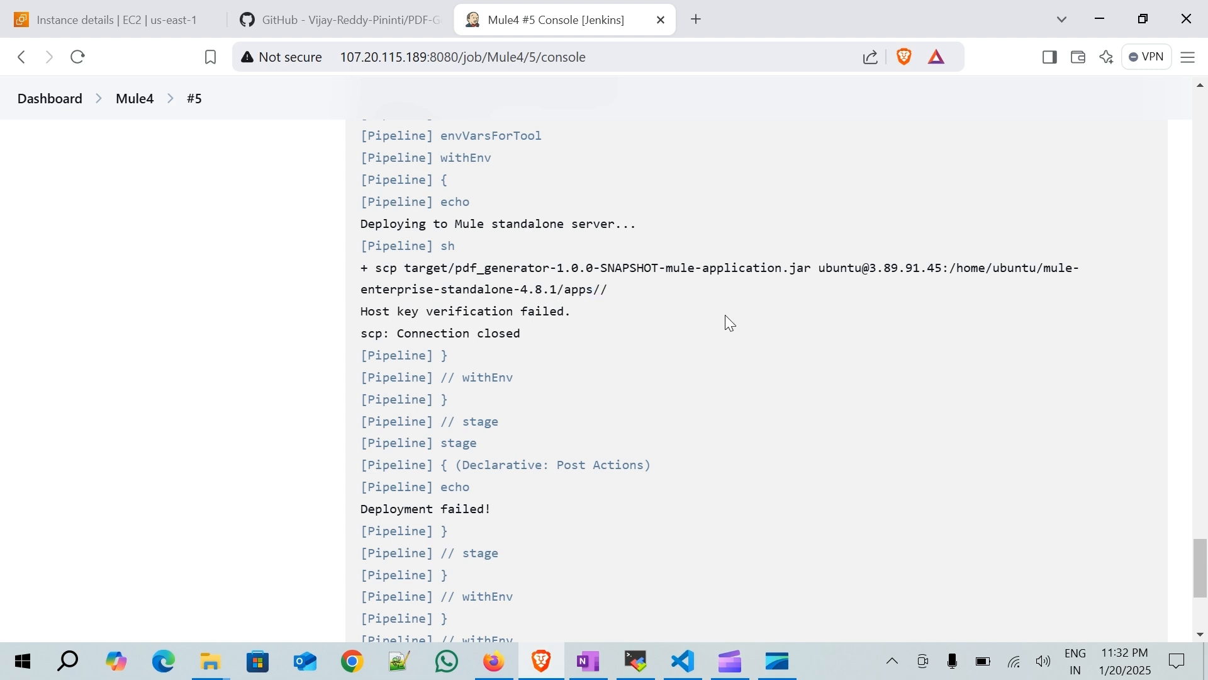
- Switch to VS Code, remove the trailing slash after apps in the JenkinsFile's MULE_DEPLOY_DIR value, and save the file
{"action": "left_click", "coordinate": [684, 661]}
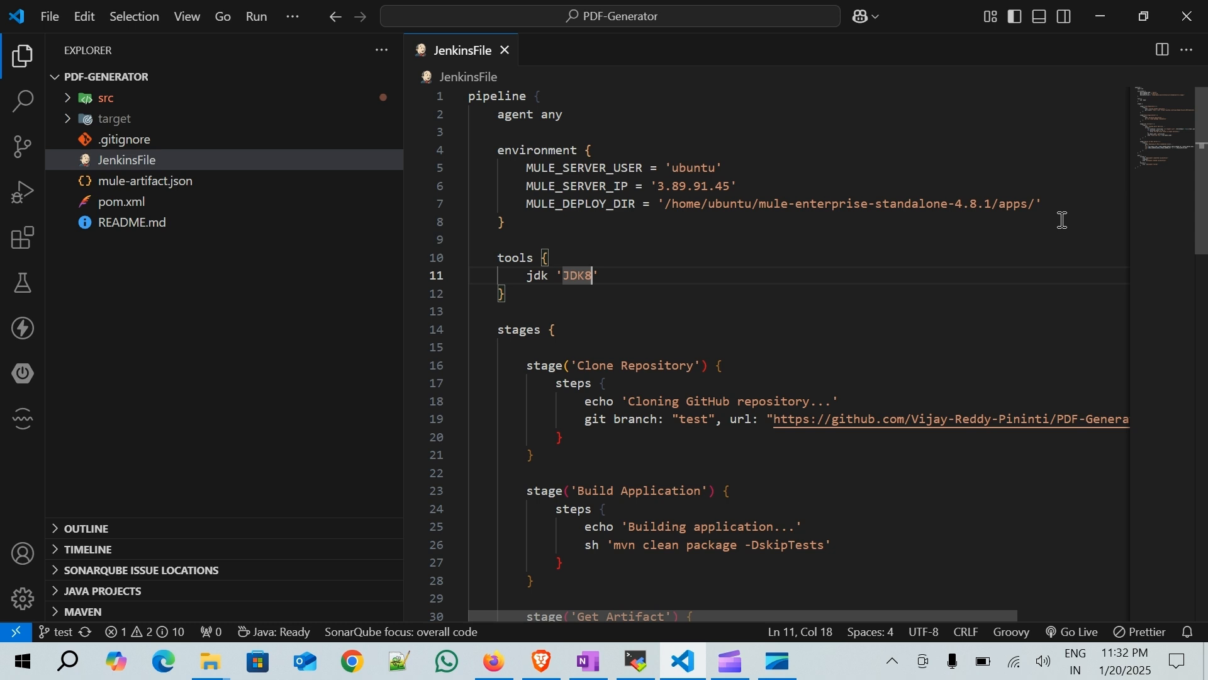
{"action": "left_click", "coordinate": [1042, 206]}
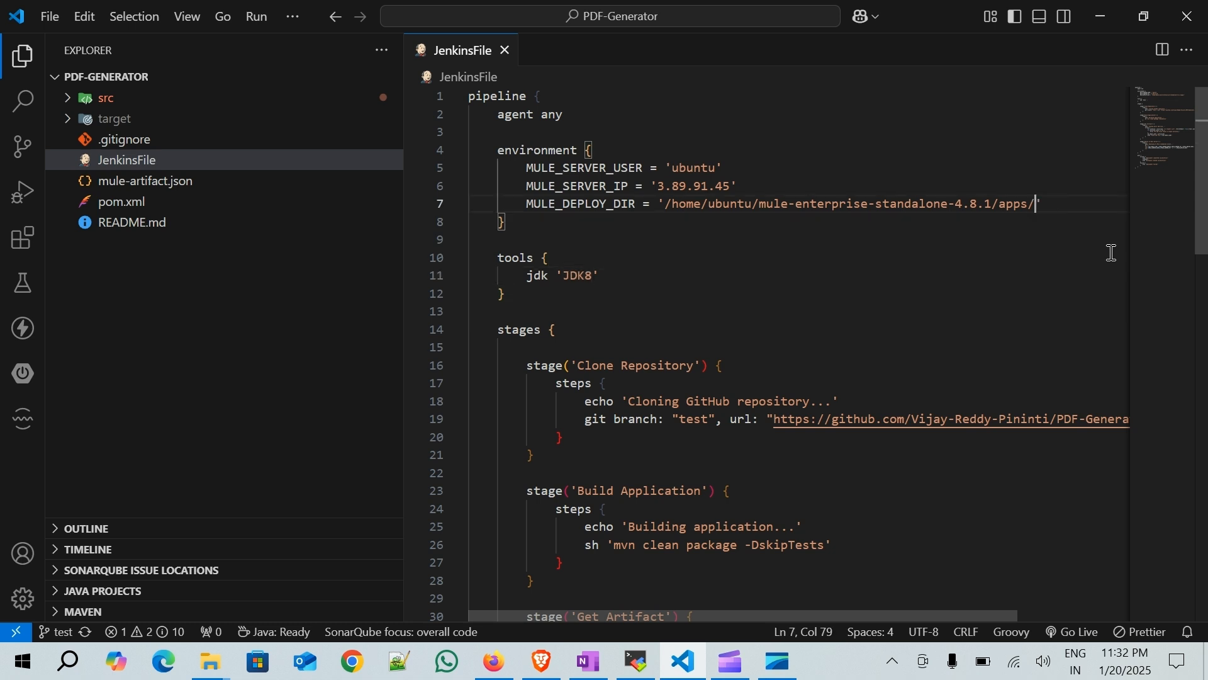
{"action": "key", "text": "BackSpace"}
{"action": "key", "text": "ctrl+s"}
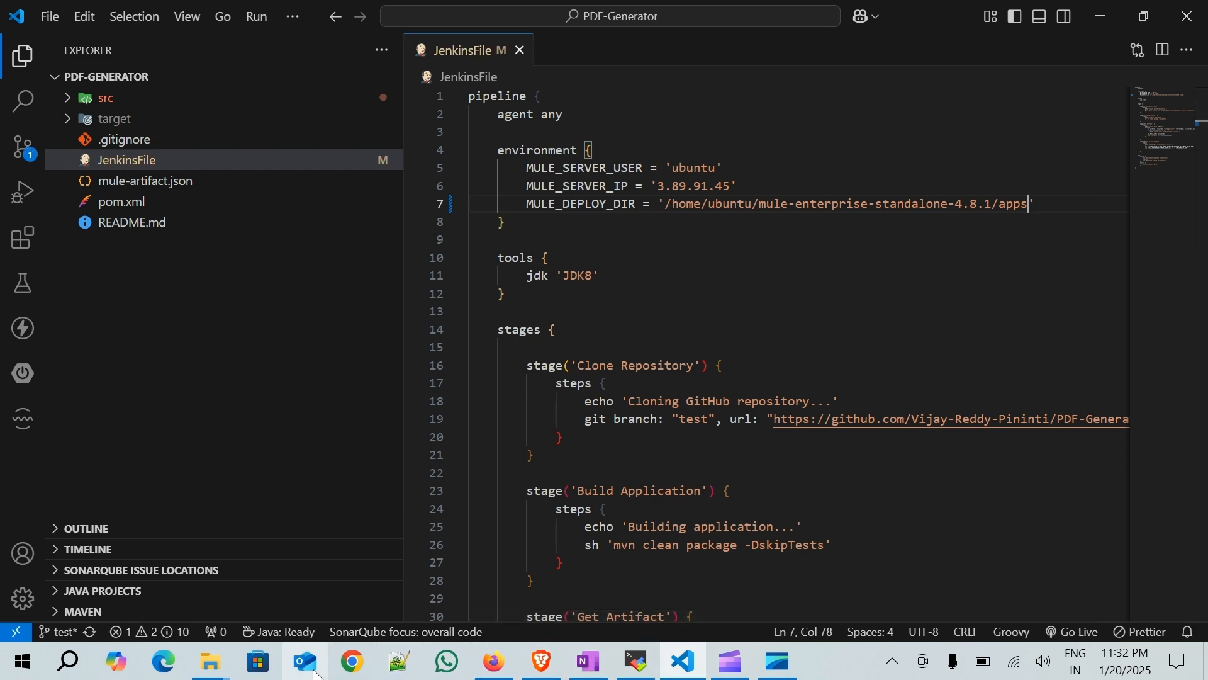
- Open Git Bash in the PDF-Generator folder from File Explorer and run "git status"
{"action": "mouse_move", "coordinate": [211, 662]}
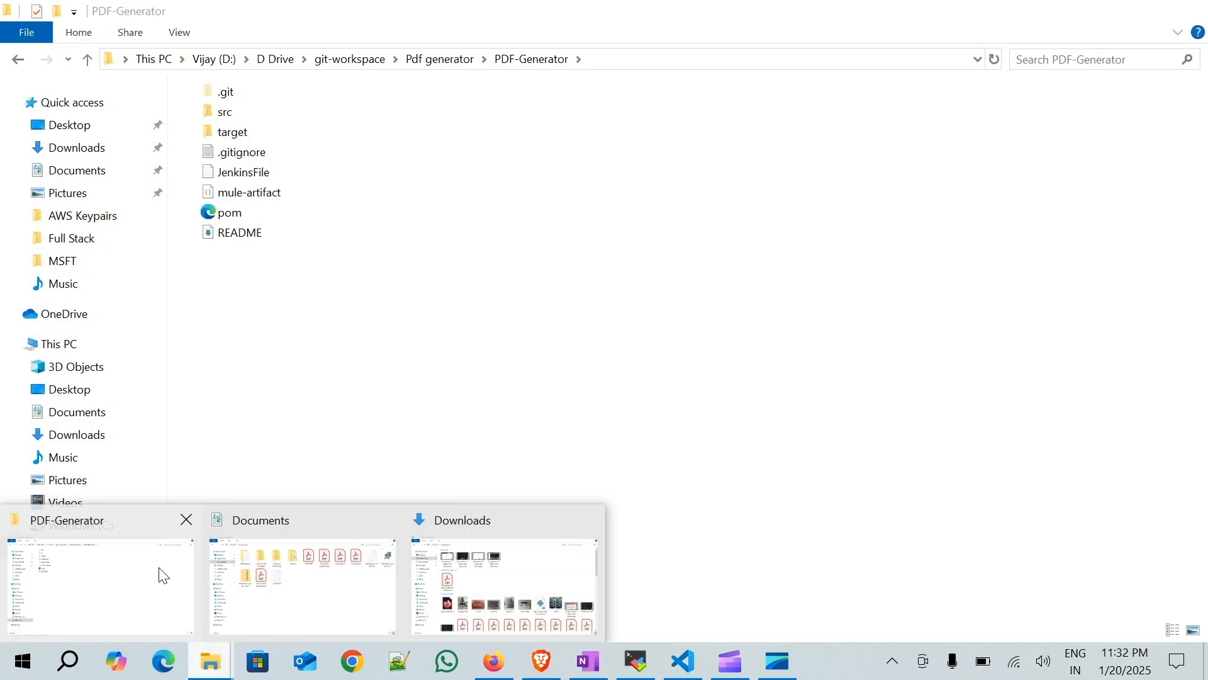
{"action": "left_click", "coordinate": [162, 573]}
{"action": "right_click", "coordinate": [593, 409]}
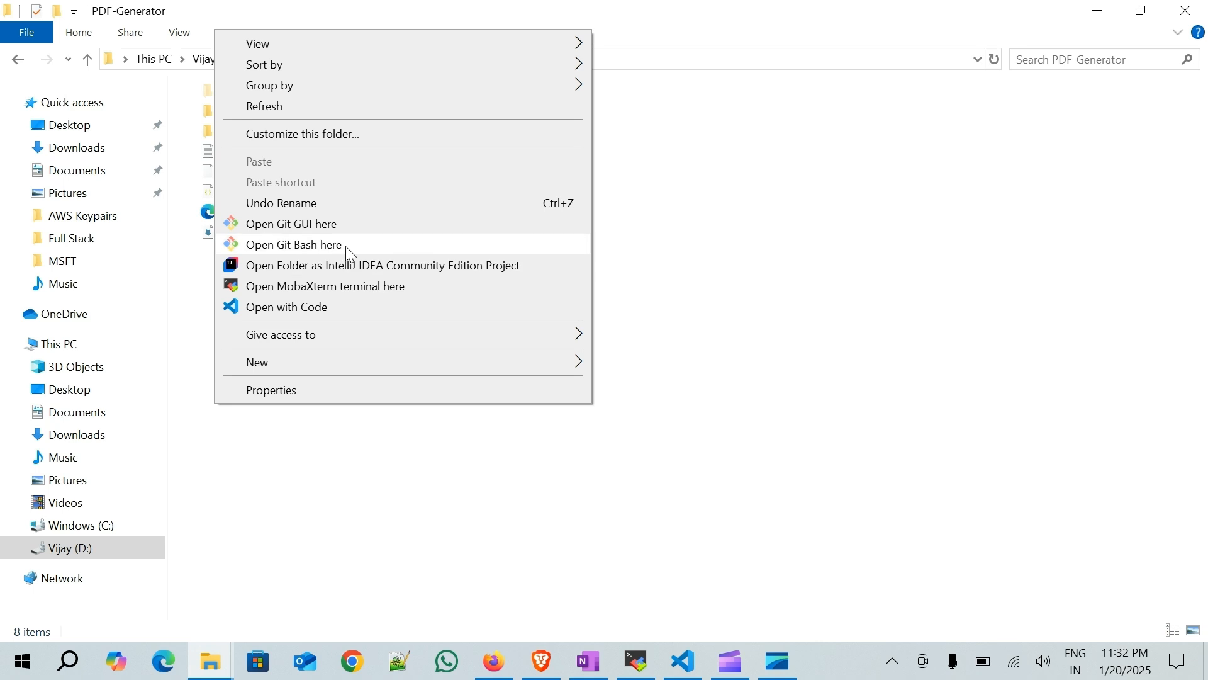
{"action": "left_click", "coordinate": [348, 247]}
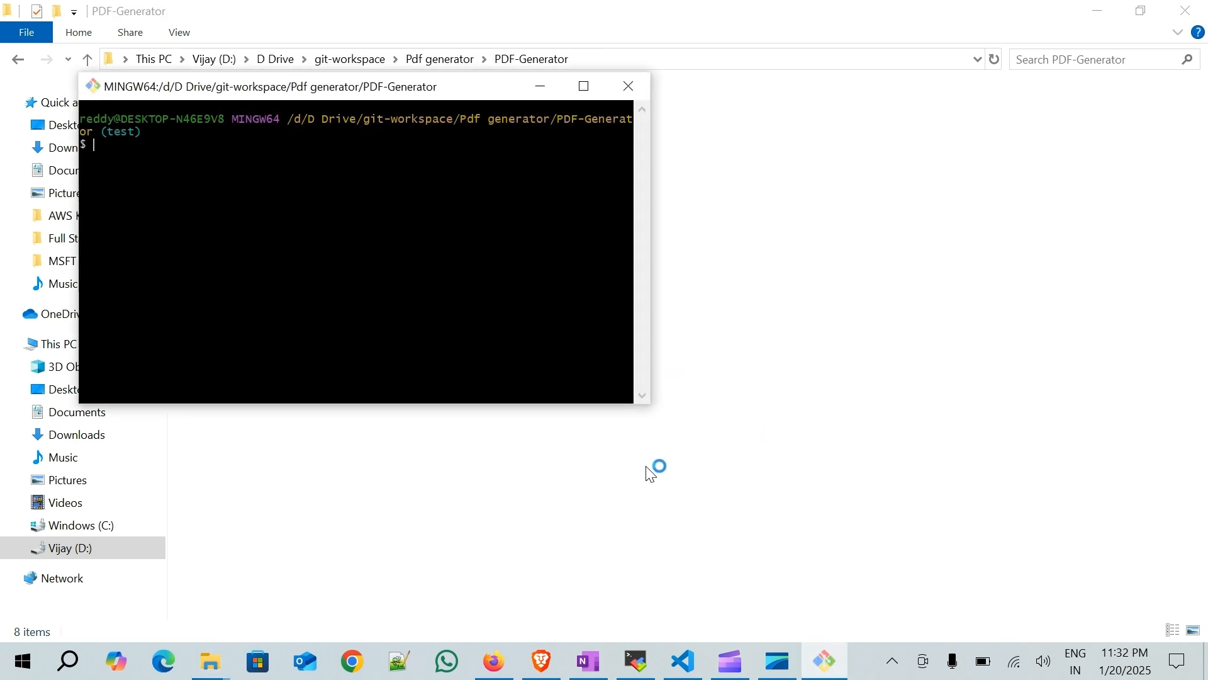
{"action": "type", "text": "git status"}
{"action": "key", "text": "Return"}
- Stage all changes and commit them with the message "updated jenkinsfile", then push the commit with "git push"
{"action": "type", "text": "git add"}
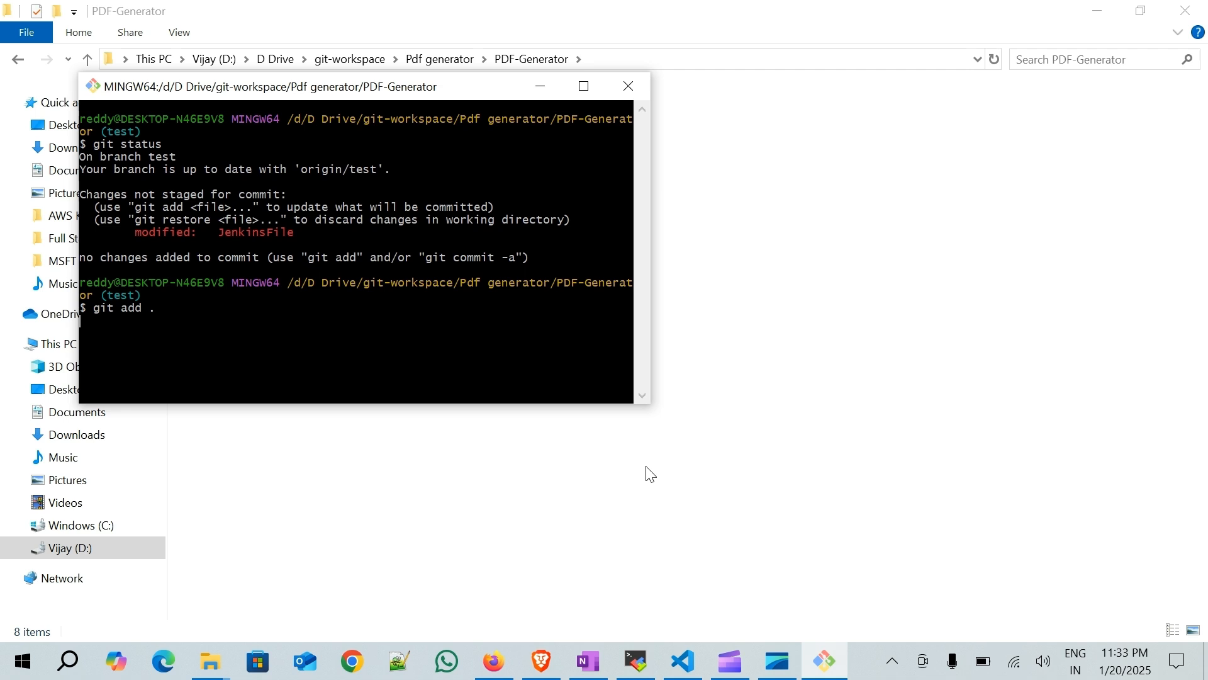
{"action": "type", "text": "git "}
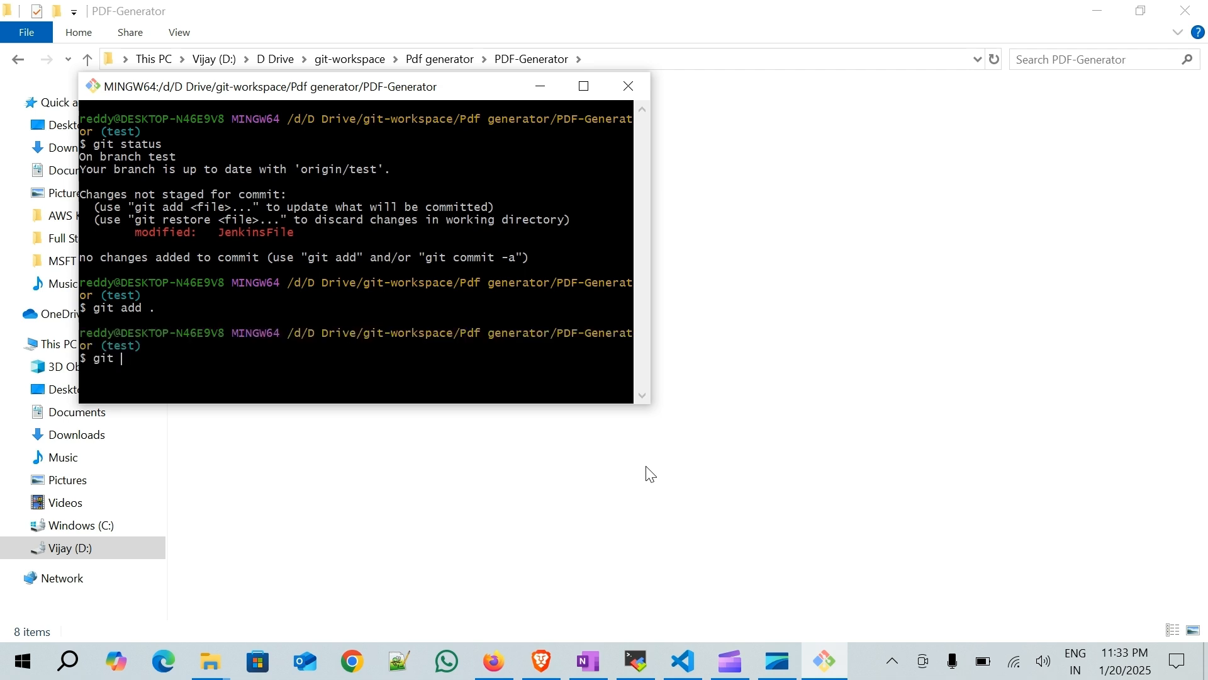
{"action": "type", "text": "commit -m \"updated jenkinsfile\""}
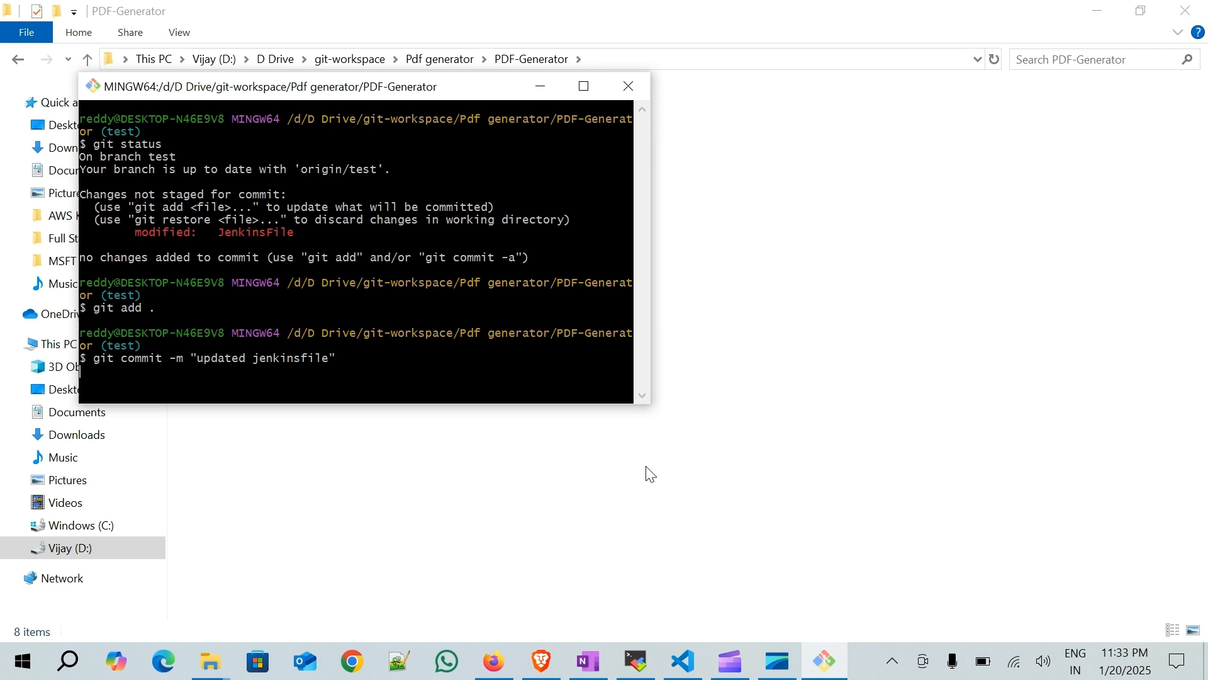
{"action": "key", "text": "Return"}
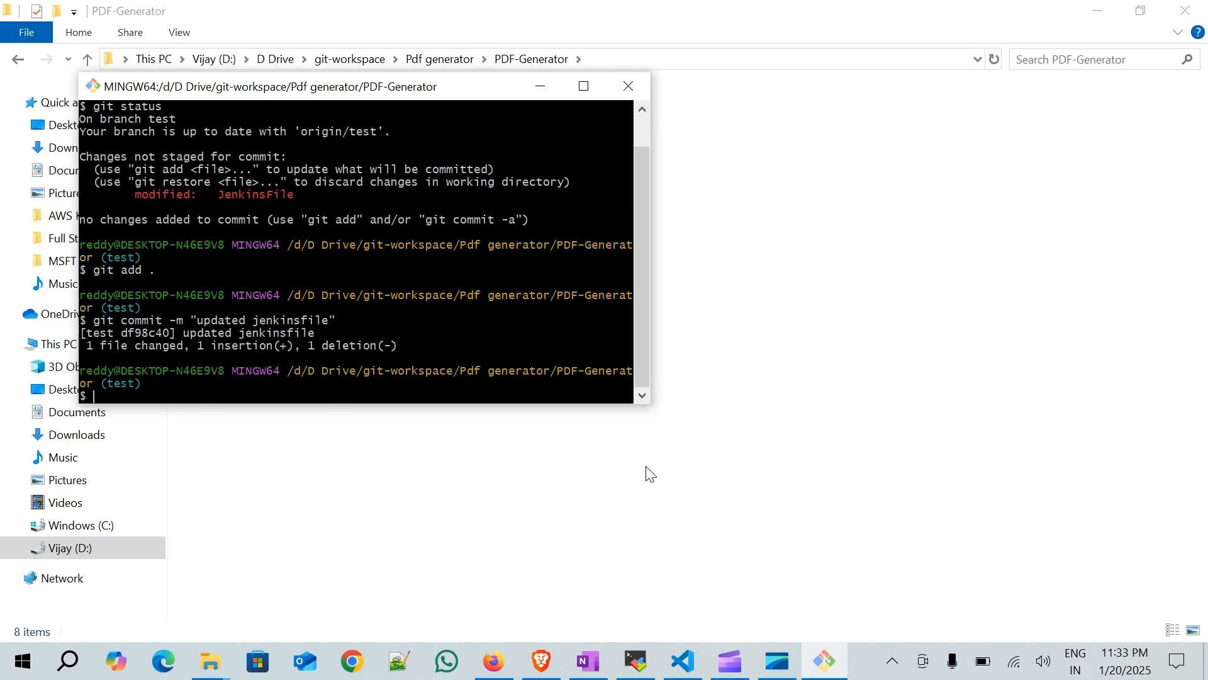
{"action": "type", "text": "git push"}
{"action": "key", "text": "Return"}
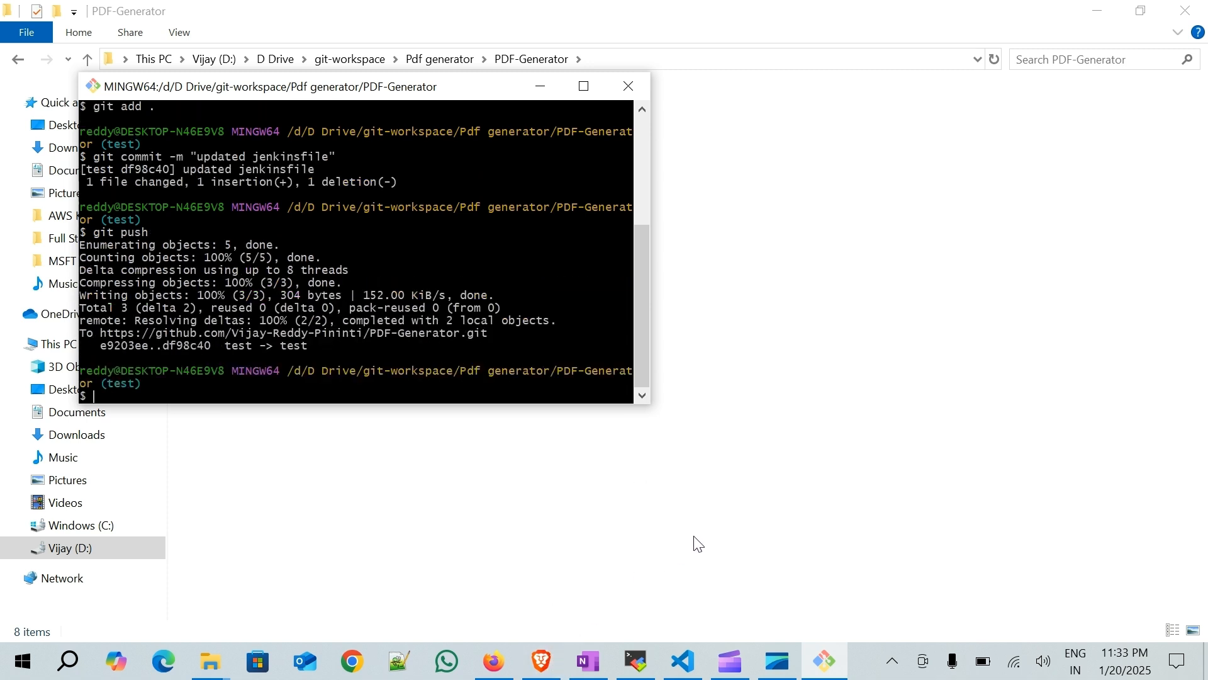
- Switch to Brave, reload the PDF-Generator repository on GitHub, and check the JenkinsFile on the test branch
{"action": "left_click", "coordinate": [549, 670]}
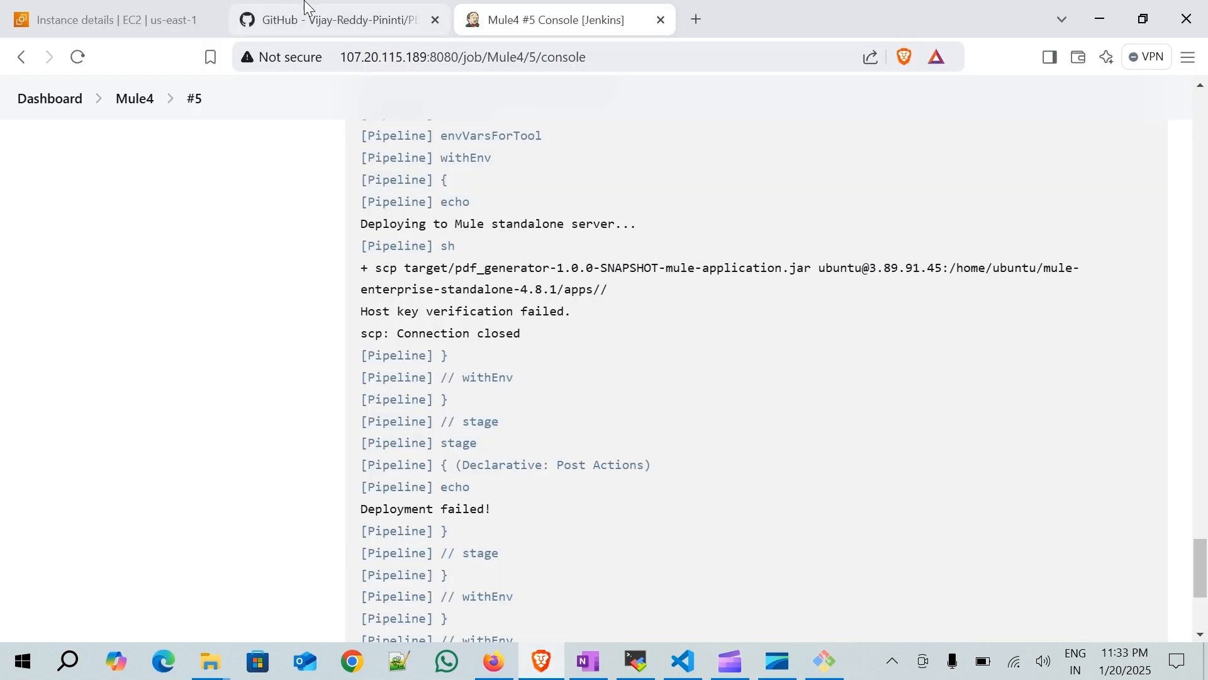
{"action": "left_click", "coordinate": [357, 23]}
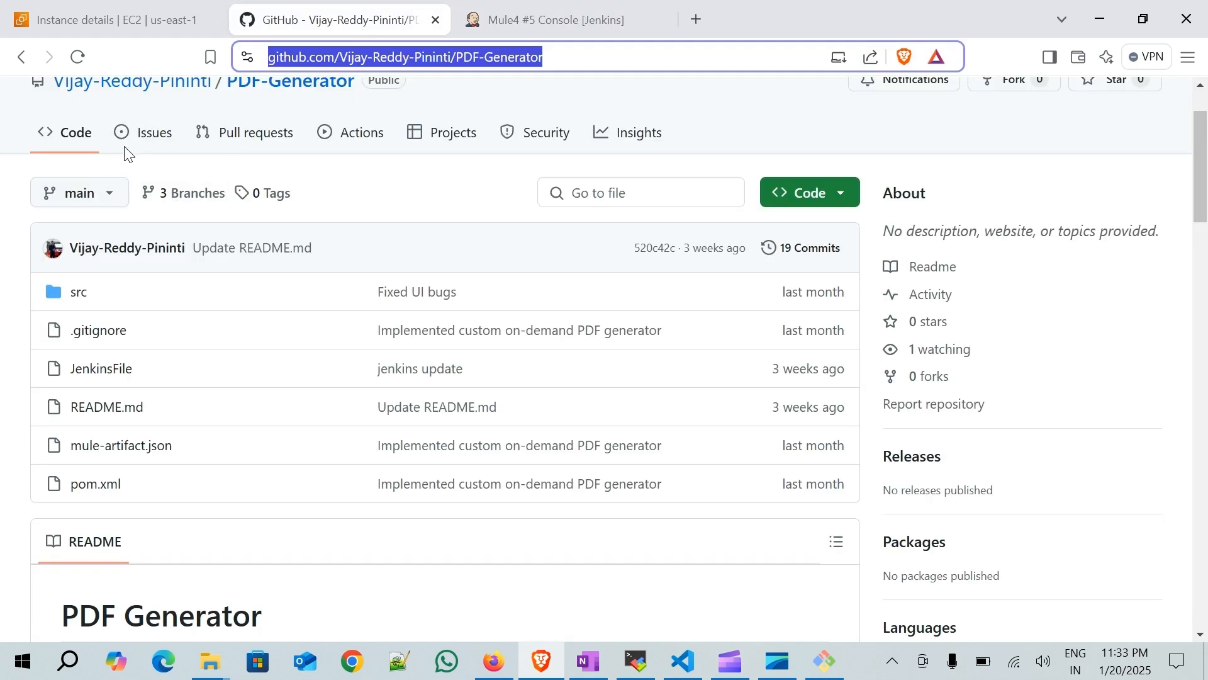
{"action": "left_click", "coordinate": [78, 58]}
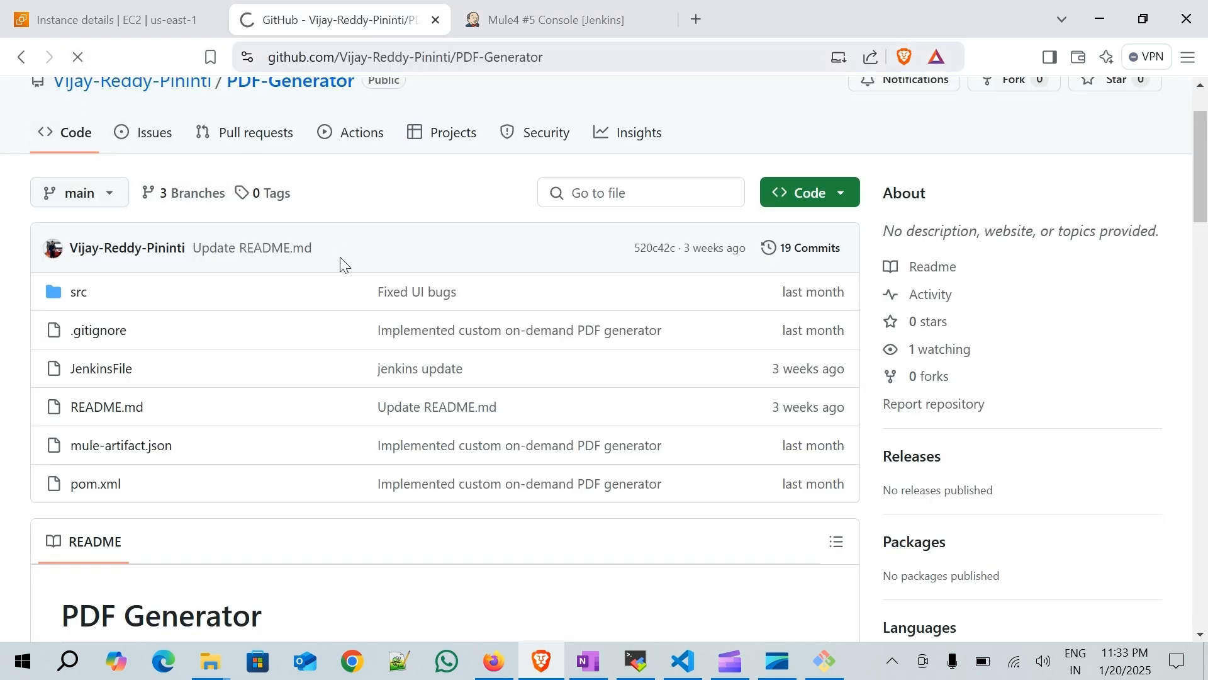
{"action": "left_click", "coordinate": [92, 202]}
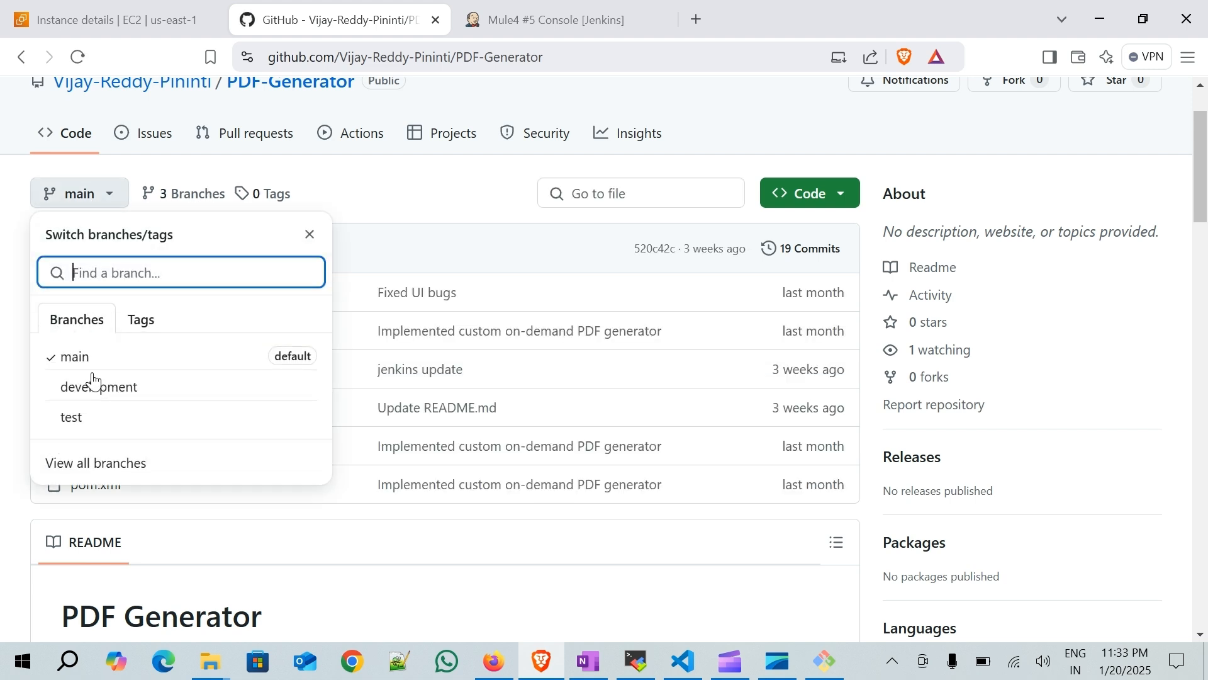
{"action": "left_click", "coordinate": [82, 415]}
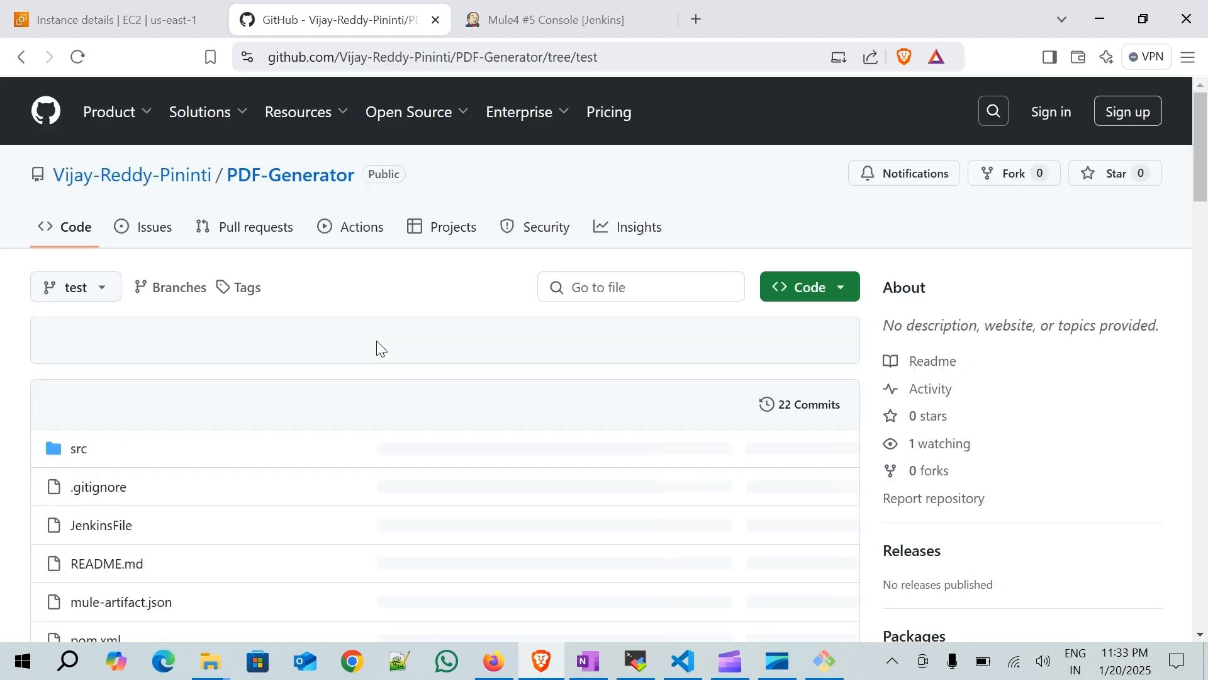
{"action": "scroll", "coordinate": [377, 341], "scroll_direction": "down", "scroll_amount": 2}
{"action": "scroll", "coordinate": [377, 341], "scroll_direction": "down", "scroll_amount": 1}
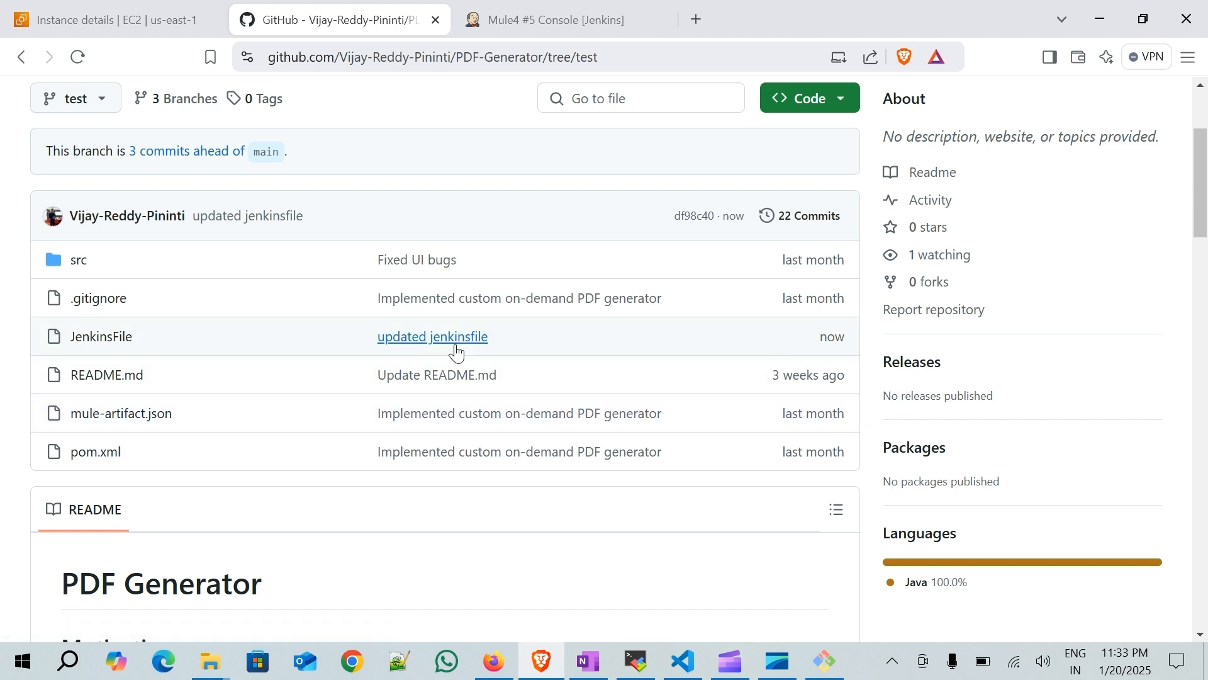
{"action": "left_click", "coordinate": [105, 349]}
{"action": "scroll", "coordinate": [450, 304], "scroll_direction": "down", "scroll_amount": 2}
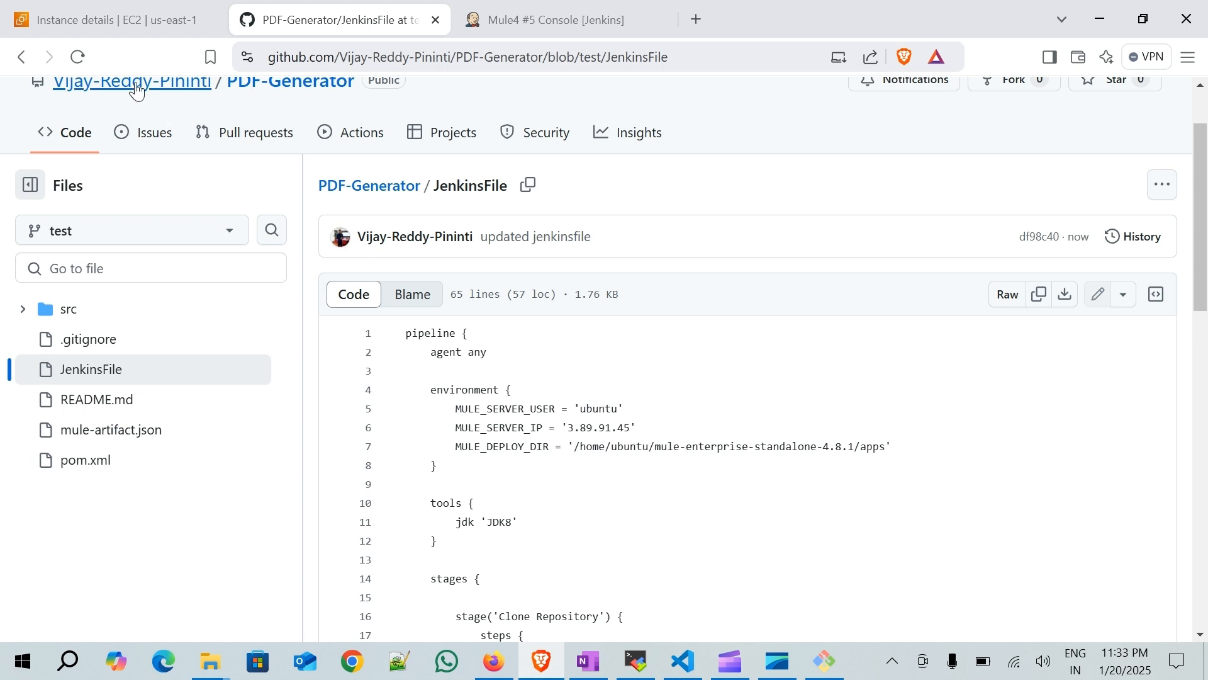
{"action": "left_click", "coordinate": [146, 25]}
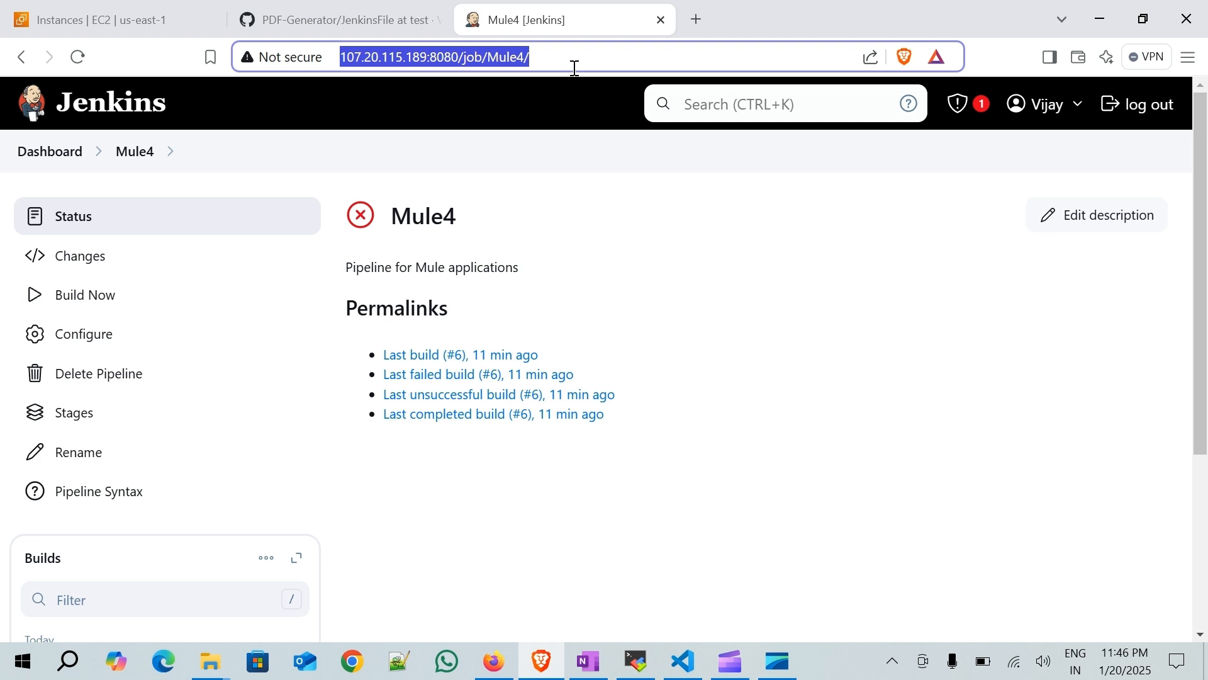
- Restart Jenkins by loading 107.20.115.189:8080/restart and confirming the restart
{"action": "left_click", "coordinate": [574, 68]}
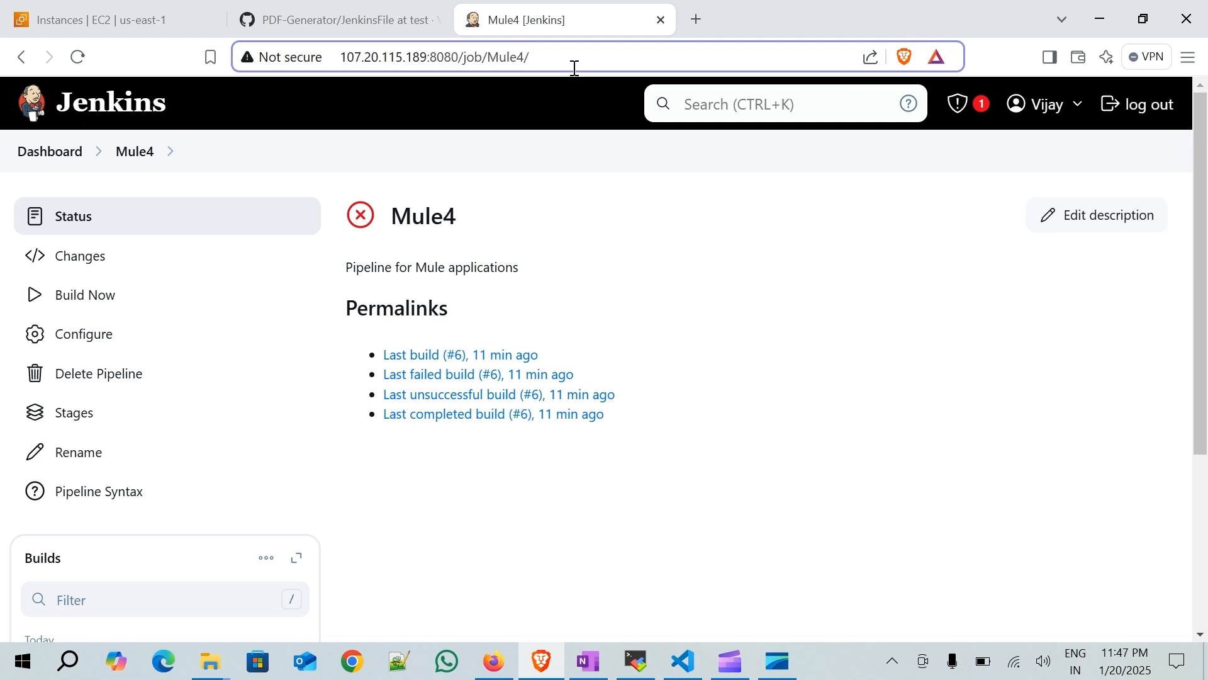
{"action": "key", "text": "BackSpace"}
{"action": "key", "text": "BackSpace"}
{"action": "key", "text": "BackSpace"}
{"action": "key", "text": "BackSpace"}
{"action": "key", "text": "BackSpace"}
{"action": "key", "text": "BackSpace"}
{"action": "key", "text": "BackSpace"}
{"action": "key", "text": "BackSpace"}
{"action": "key", "text": "BackSpace"}
{"action": "key", "text": "BackSpace"}
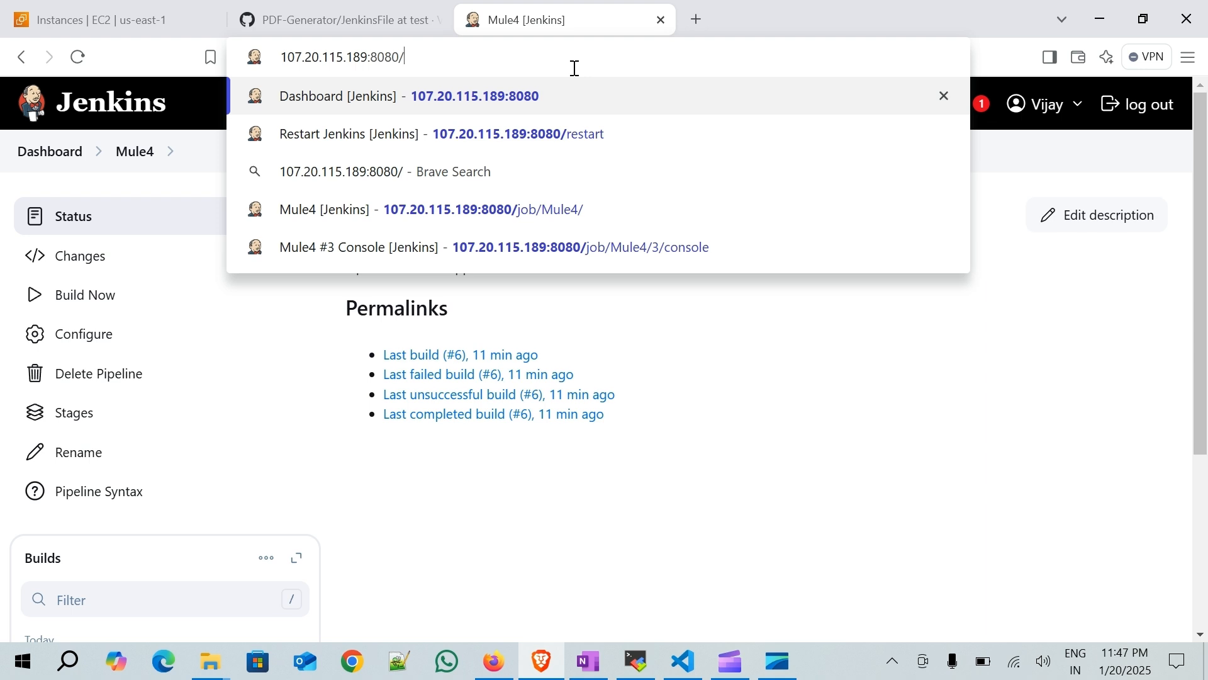
{"action": "type", "text": "restart"}
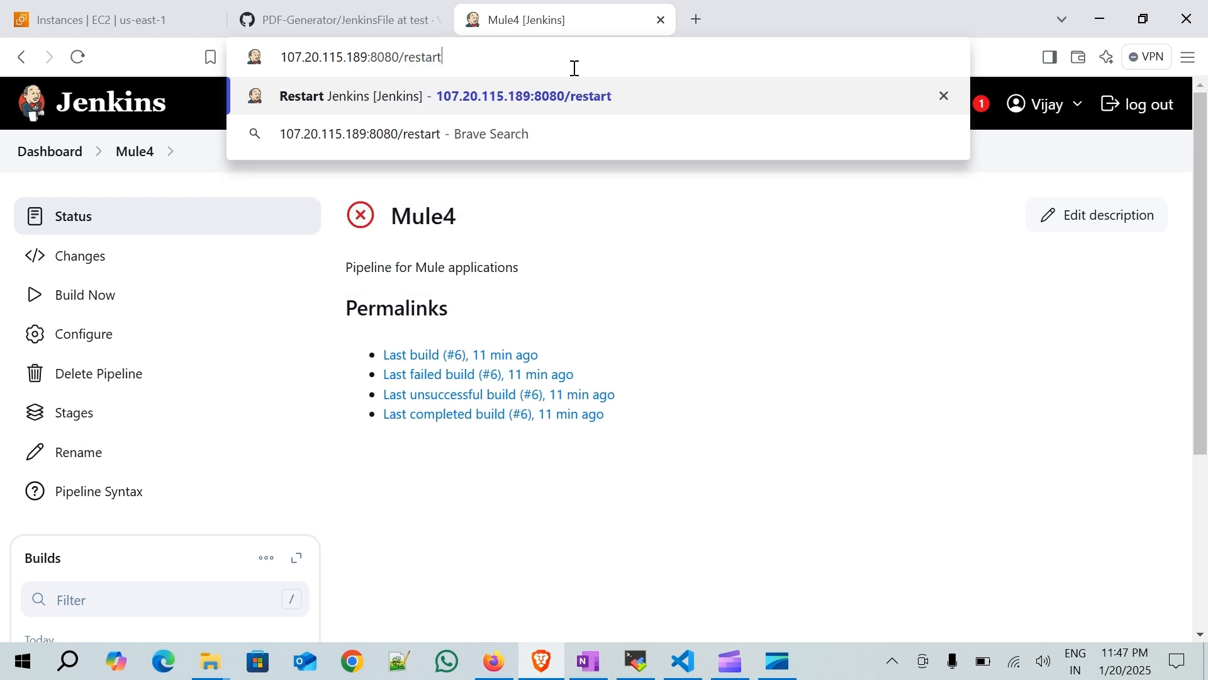
{"action": "key", "text": "Return"}
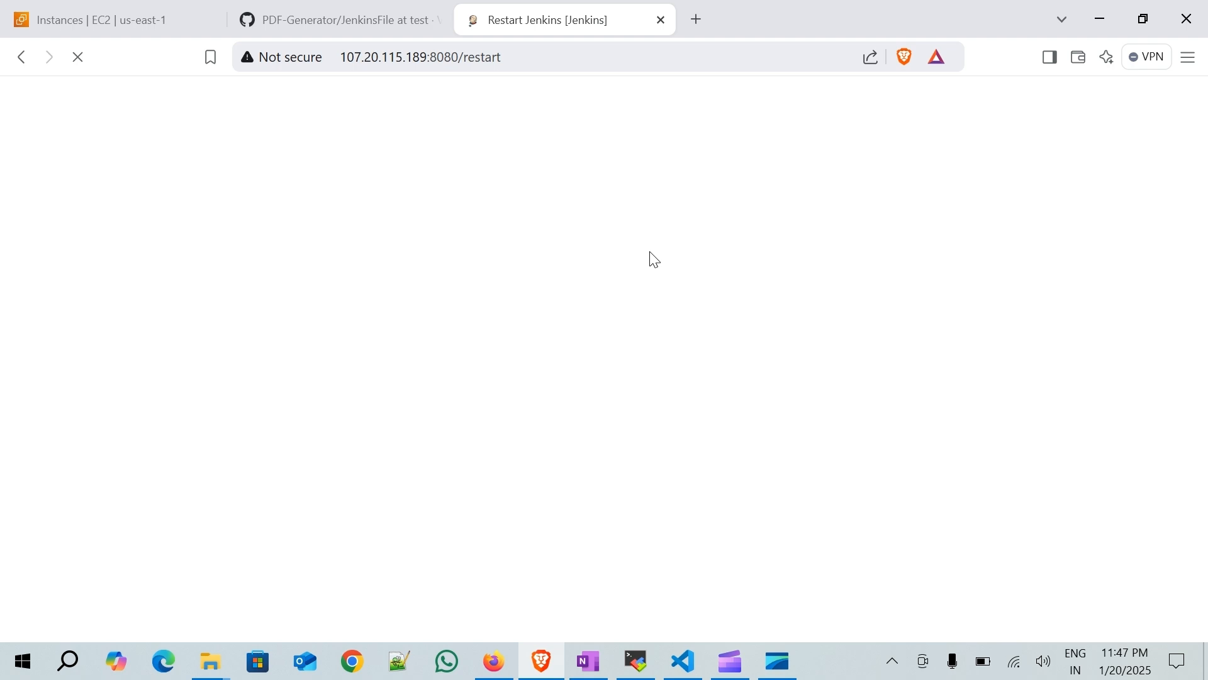
{"action": "left_click", "coordinate": [618, 219]}
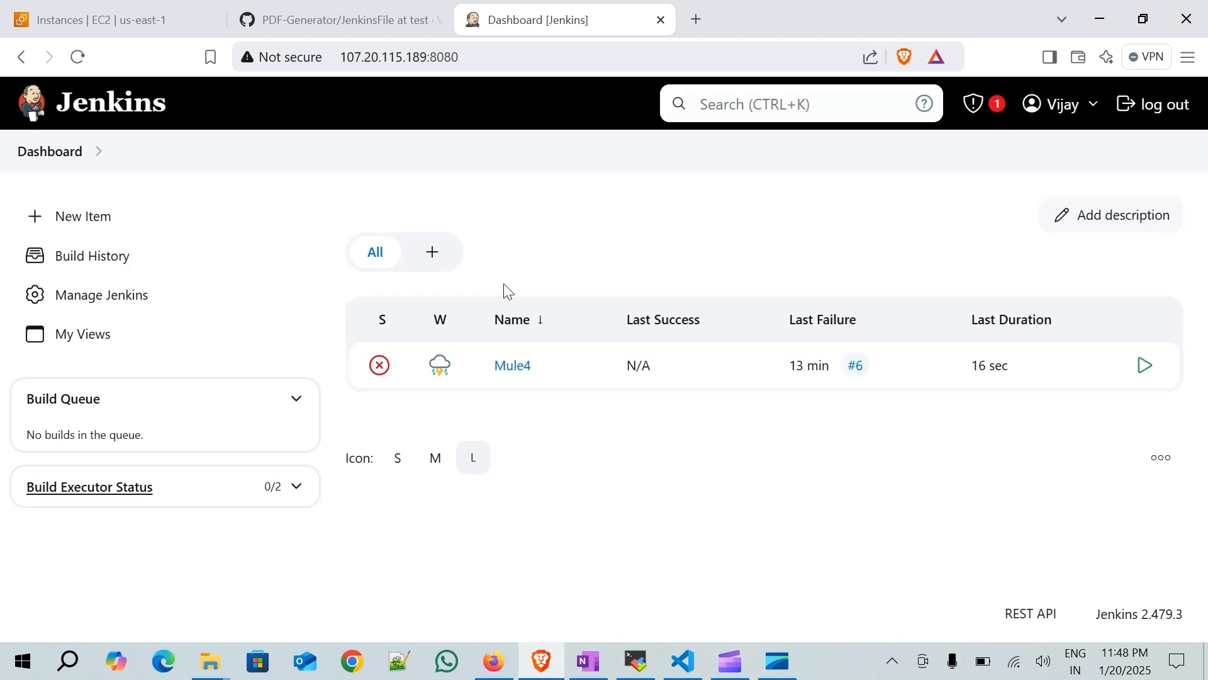
- Open the Mule4 pipeline from the Jenkins dashboard and start a new build
{"action": "left_click", "coordinate": [512, 365]}
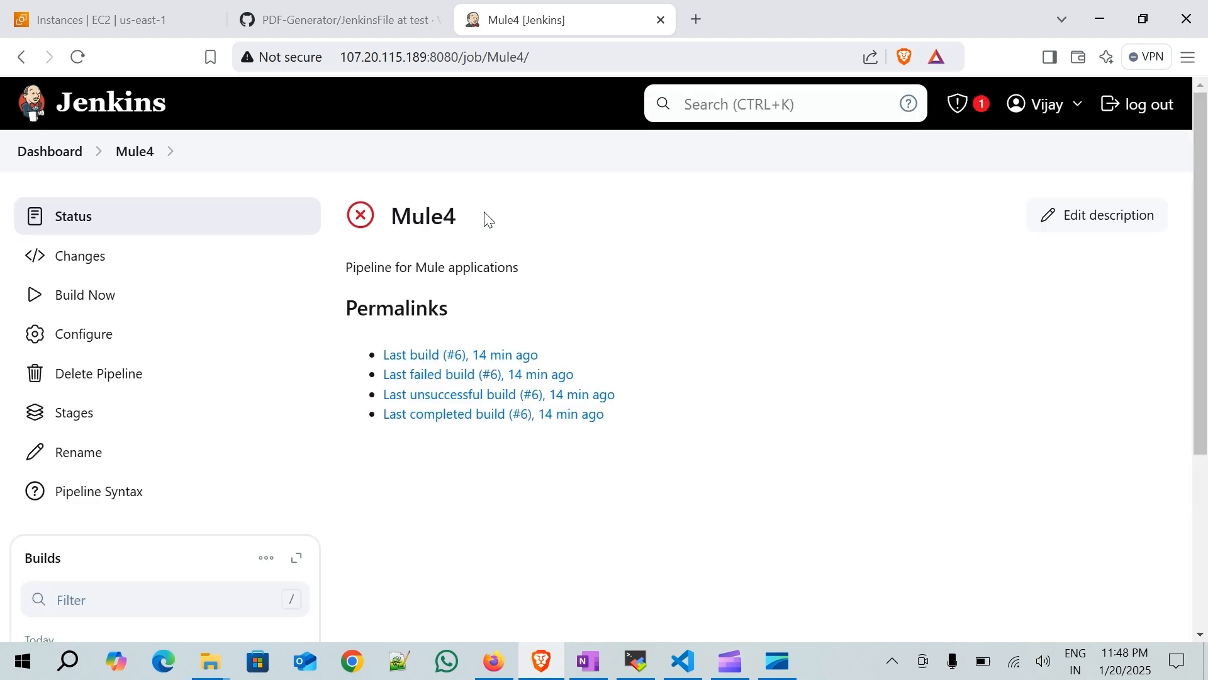
{"action": "scroll", "coordinate": [526, 288], "scroll_direction": "down", "scroll_amount": 4}
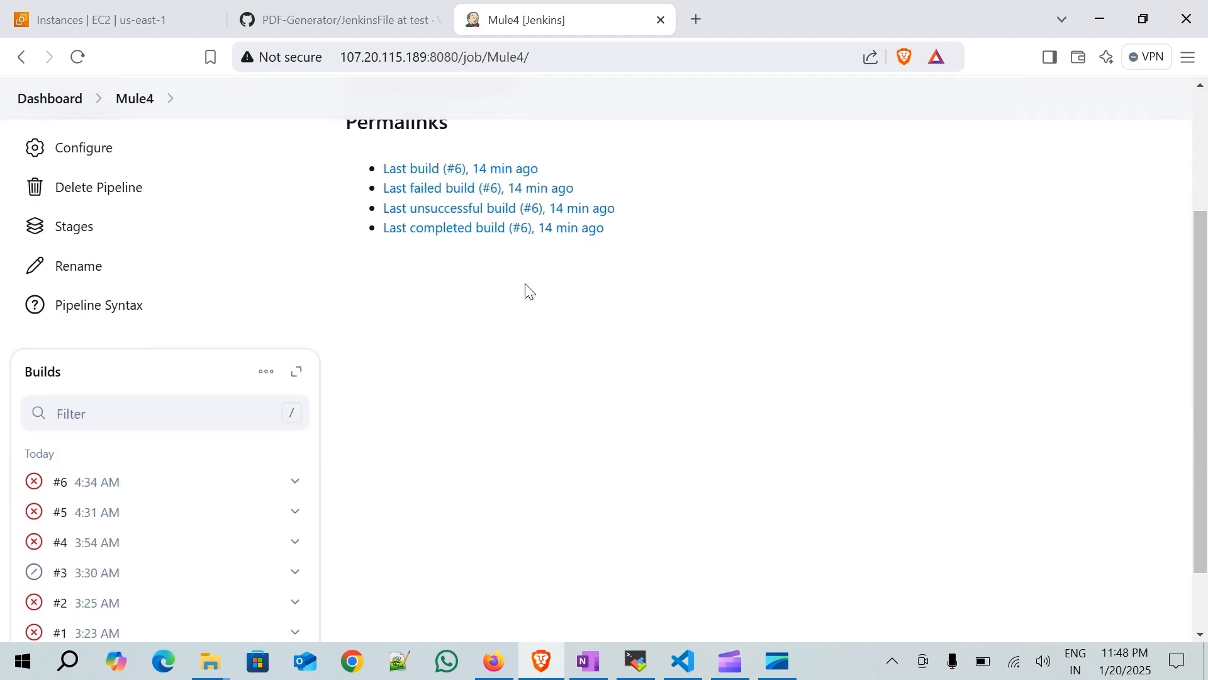
{"action": "scroll", "coordinate": [531, 290], "scroll_direction": "up", "scroll_amount": 4}
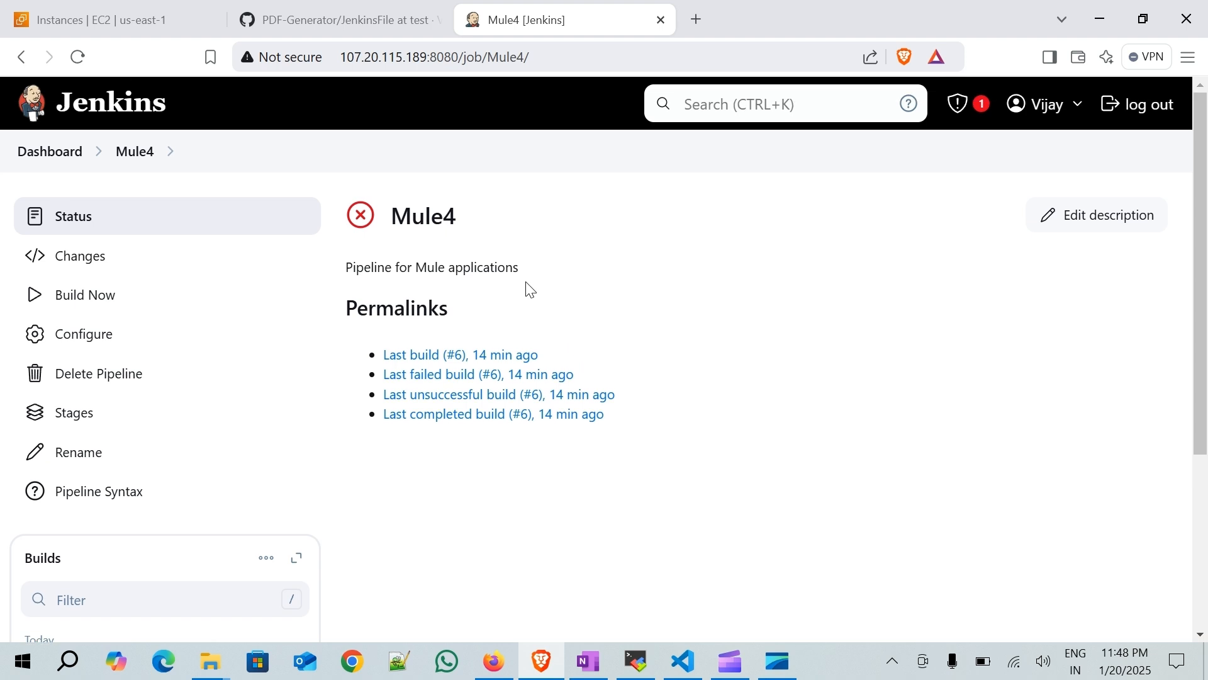
{"action": "left_click", "coordinate": [119, 295]}
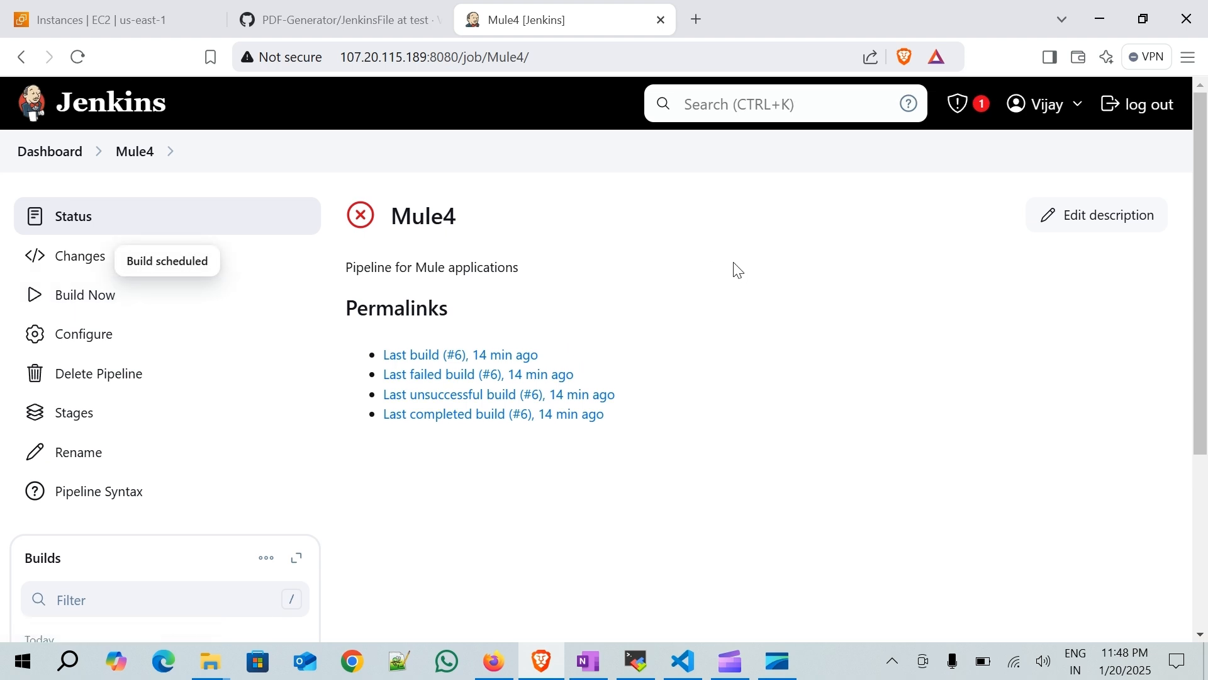
- Open the console output of the newly started Mule4 build and examine its log
{"action": "scroll", "coordinate": [635, 314], "scroll_direction": "down", "scroll_amount": 2}
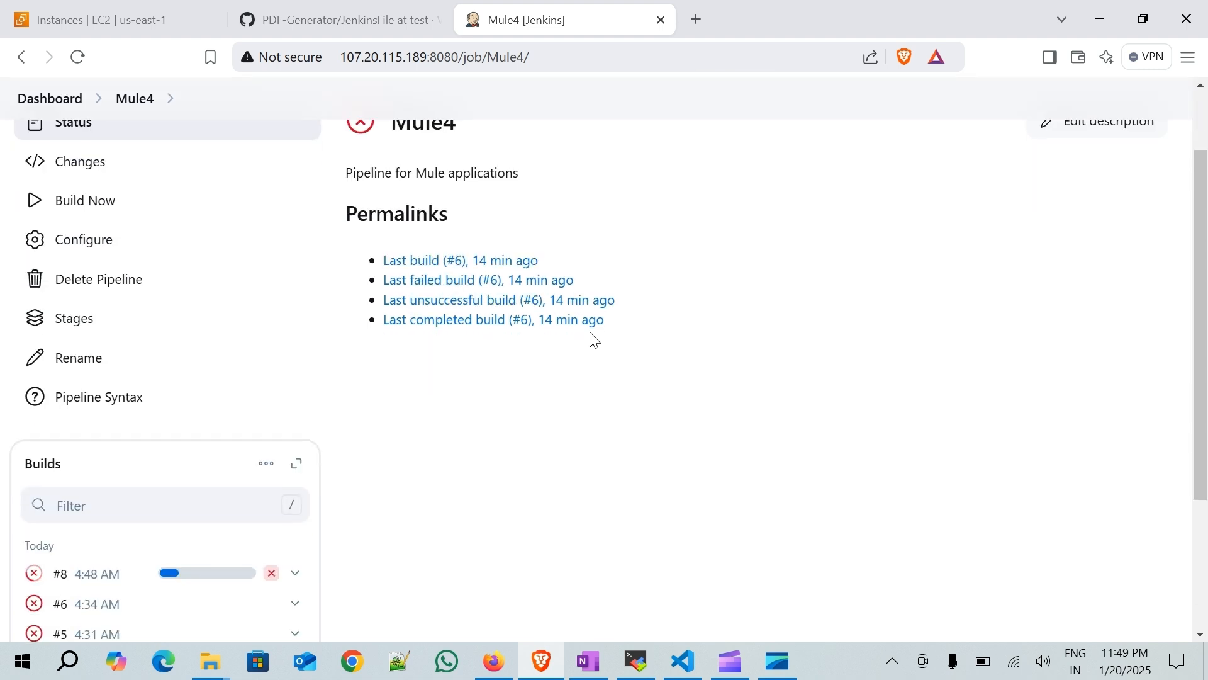
{"action": "left_click", "coordinate": [295, 574]}
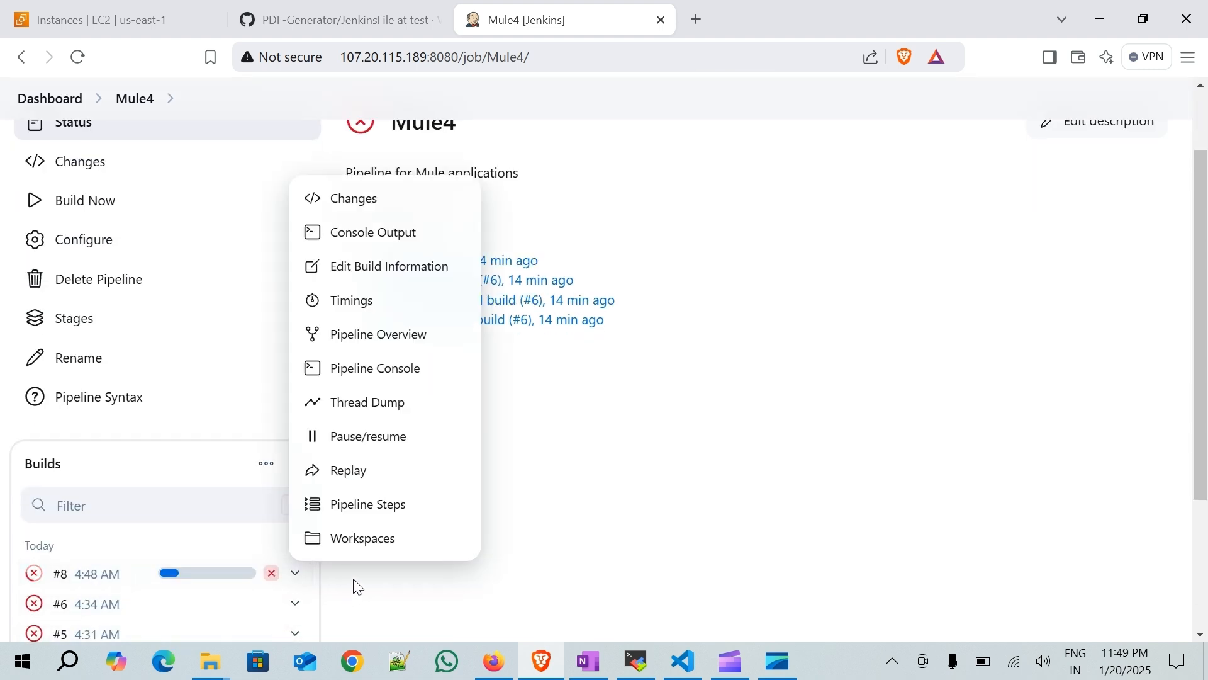
{"action": "left_click", "coordinate": [406, 238]}
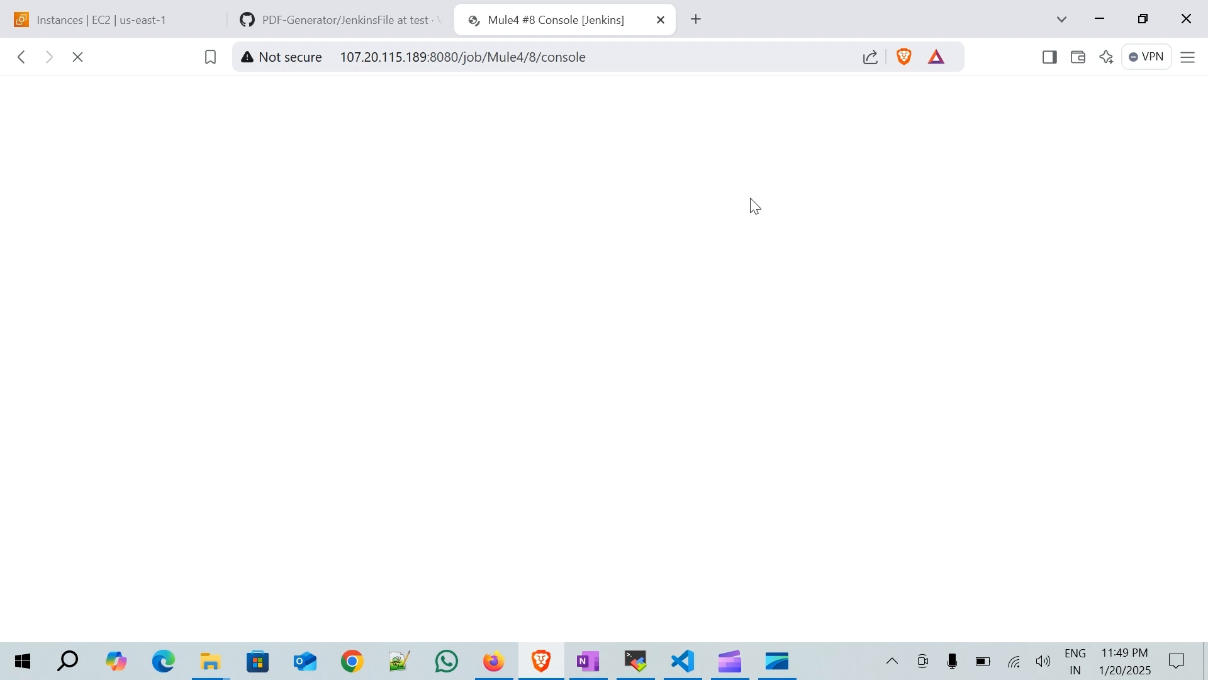
{"action": "scroll", "coordinate": [892, 258], "scroll_direction": "down", "scroll_amount": 2}
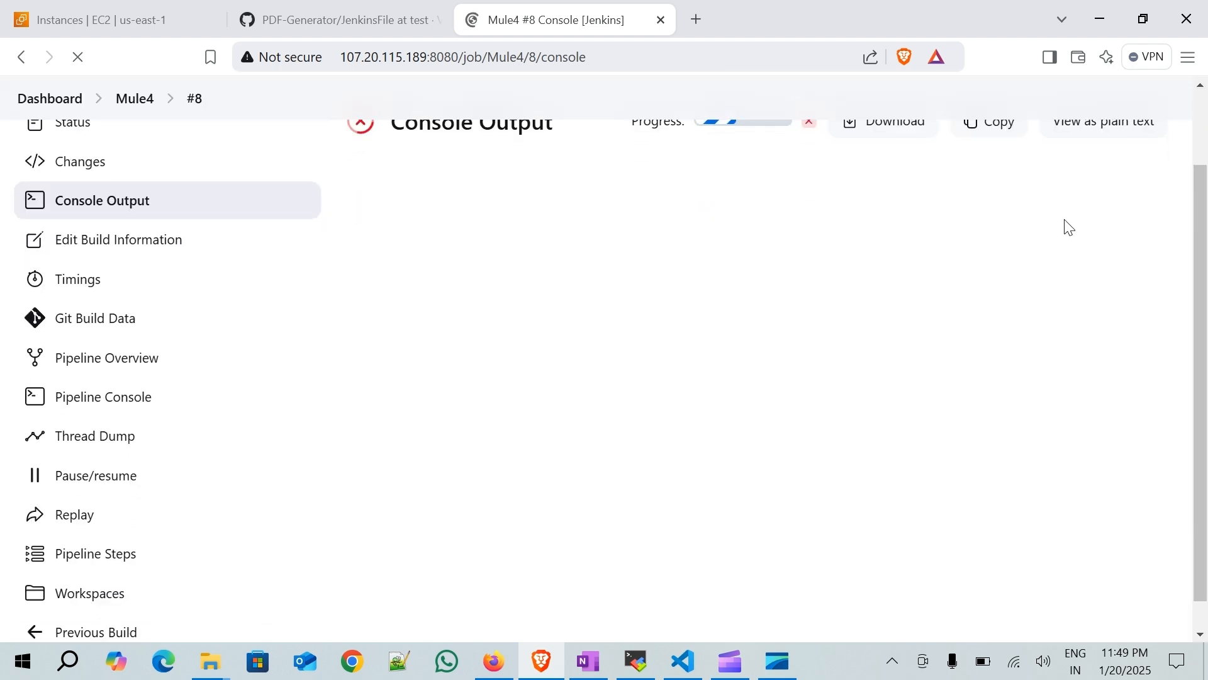
{"action": "scroll", "coordinate": [804, 367], "scroll_direction": "down", "scroll_amount": 4}
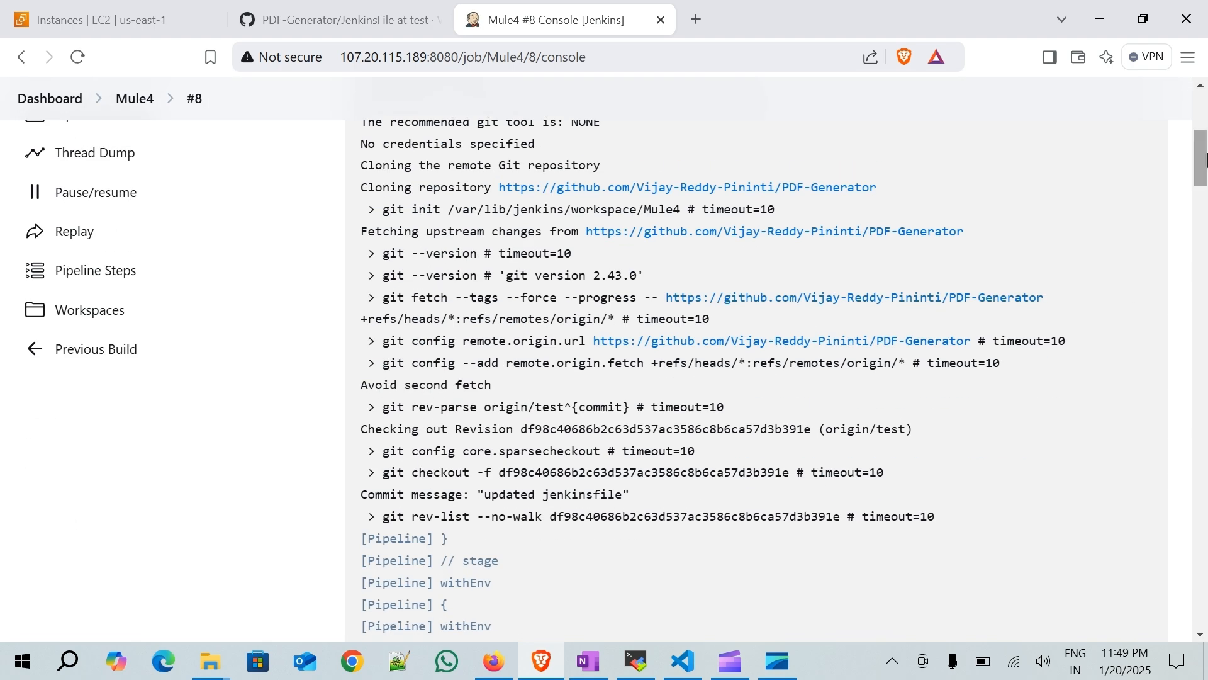
- Check the end of the Mule4 build #8 console output for the deployment and workspace cleanup results
{"action": "left_click_drag", "start_coordinate": [1199, 178], "coordinate": [1200, 634]}
{"action": "scroll", "coordinate": [643, 458], "scroll_direction": "up", "scroll_amount": 1}
{"action": "scroll", "coordinate": [644, 451], "scroll_direction": "down", "scroll_amount": 1}
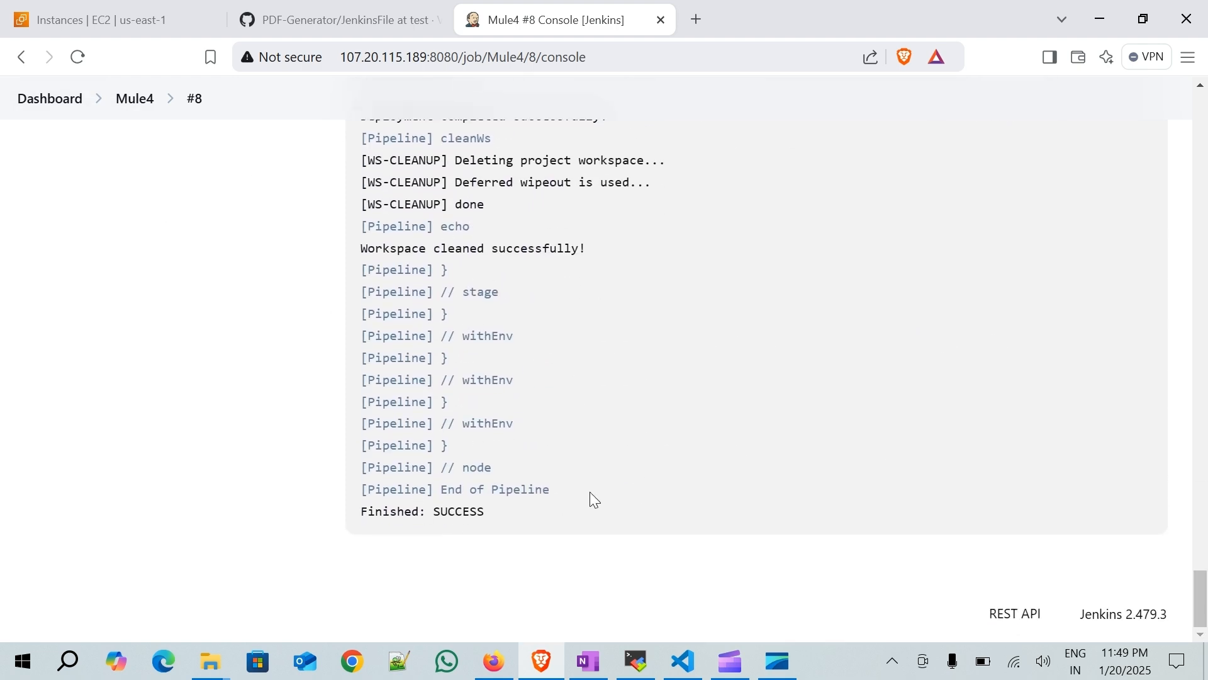
{"action": "scroll", "coordinate": [560, 426], "scroll_direction": "up", "scroll_amount": 1}
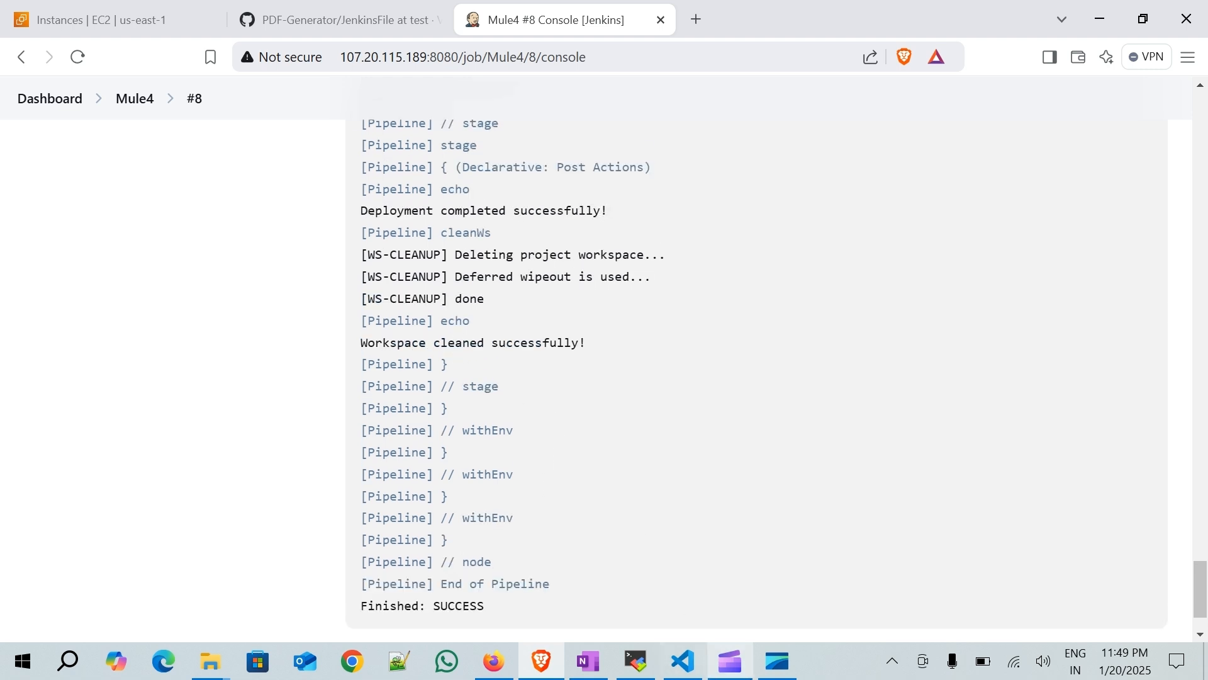
- Switch to MobaXterm's Mule4 Standalone session, go to the mule-enterprise-standalone-4.8.1/apps directory and list its contents
{"action": "left_click", "coordinate": [636, 661]}
{"action": "left_click", "coordinate": [963, 96]}
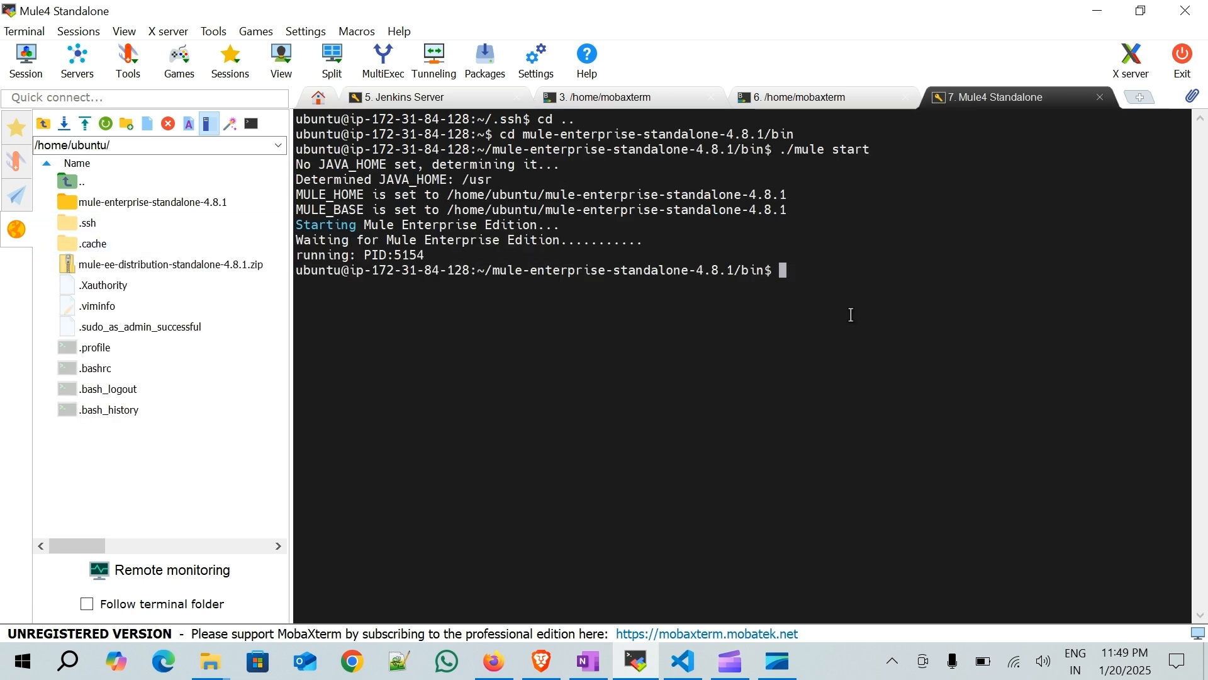
{"action": "type", "text": "cd .."}
{"action": "key", "text": "Return"}
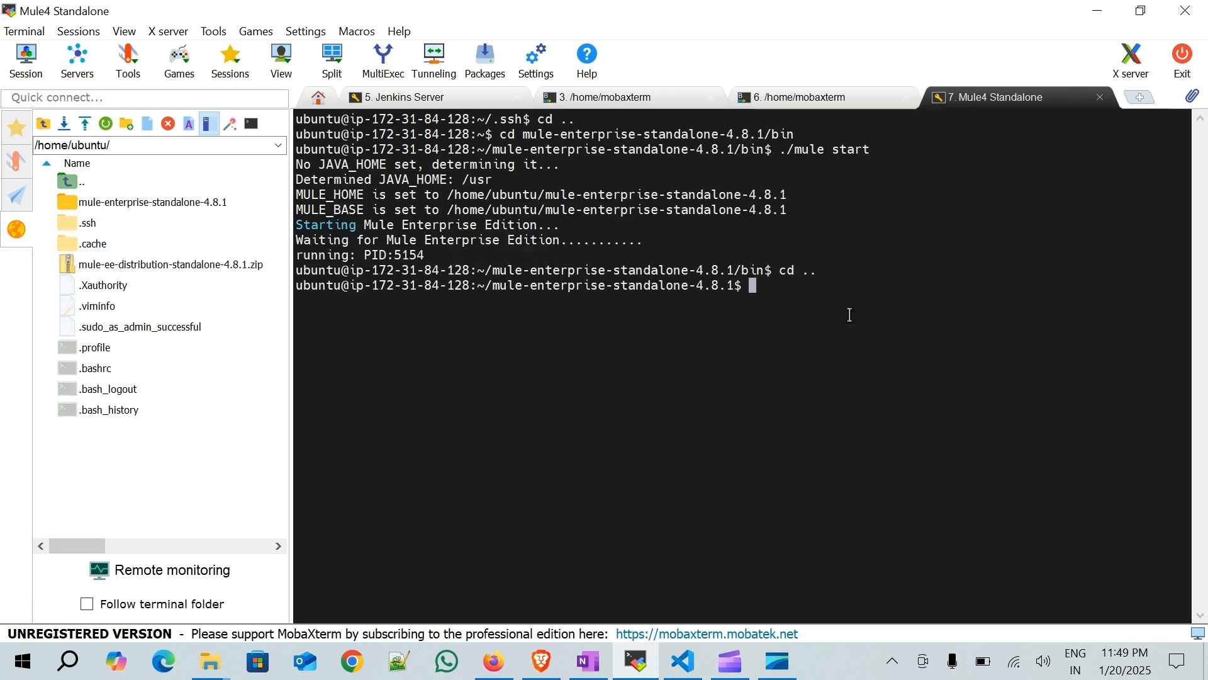
{"action": "type", "text": "cd apps"}
{"action": "key", "text": "Return"}
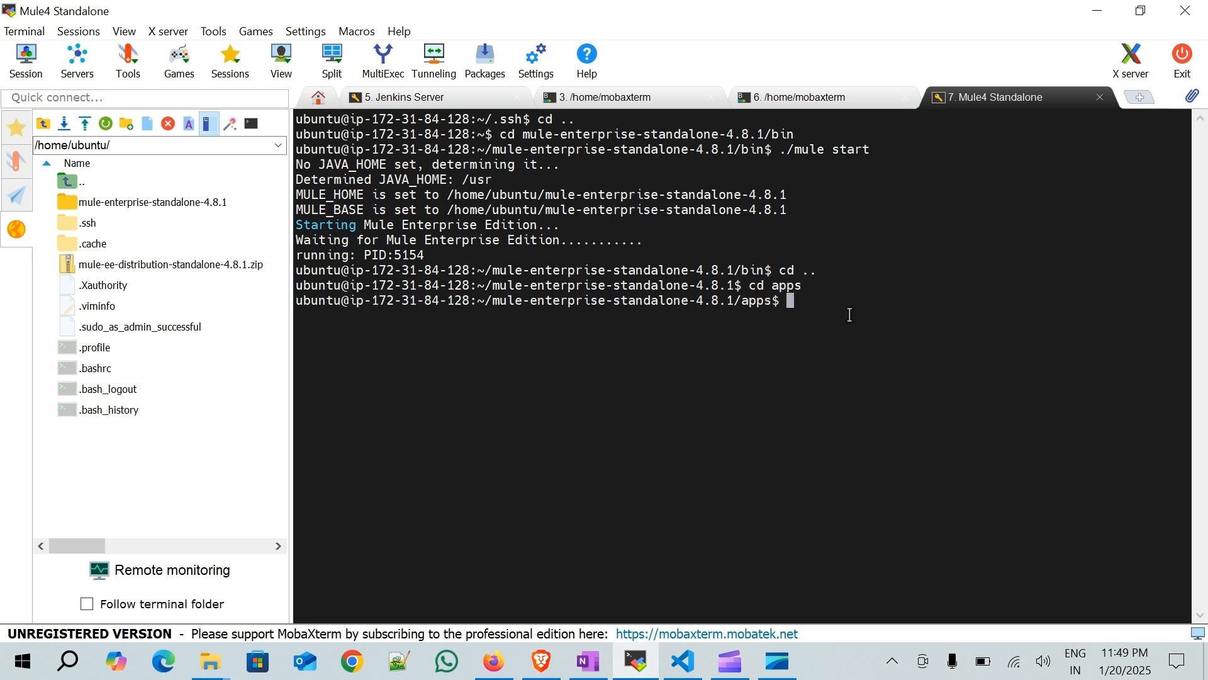
{"action": "type", "text": "ls"}
{"action": "key", "text": "Return"}
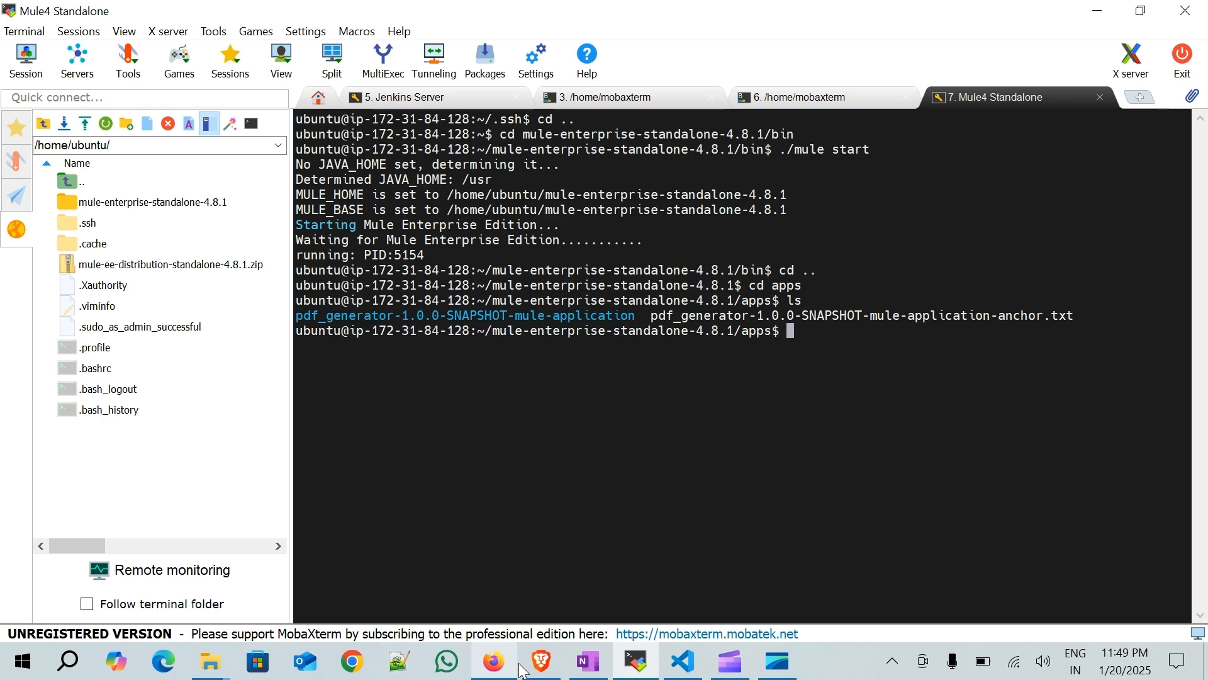
- Switch to Brave, open the Mule4 Server instance details in EC2 and copy its public IPv4 address
{"action": "left_click", "coordinate": [541, 660]}
{"action": "left_click", "coordinate": [146, 10]}
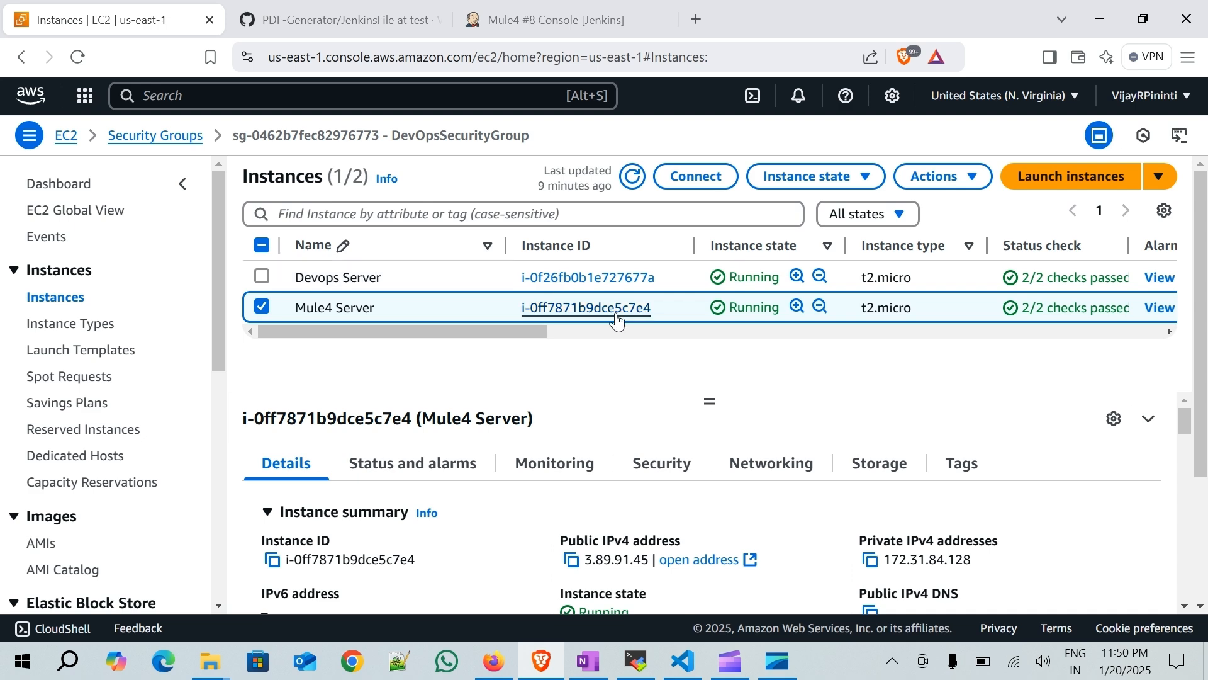
{"action": "left_click", "coordinate": [643, 307]}
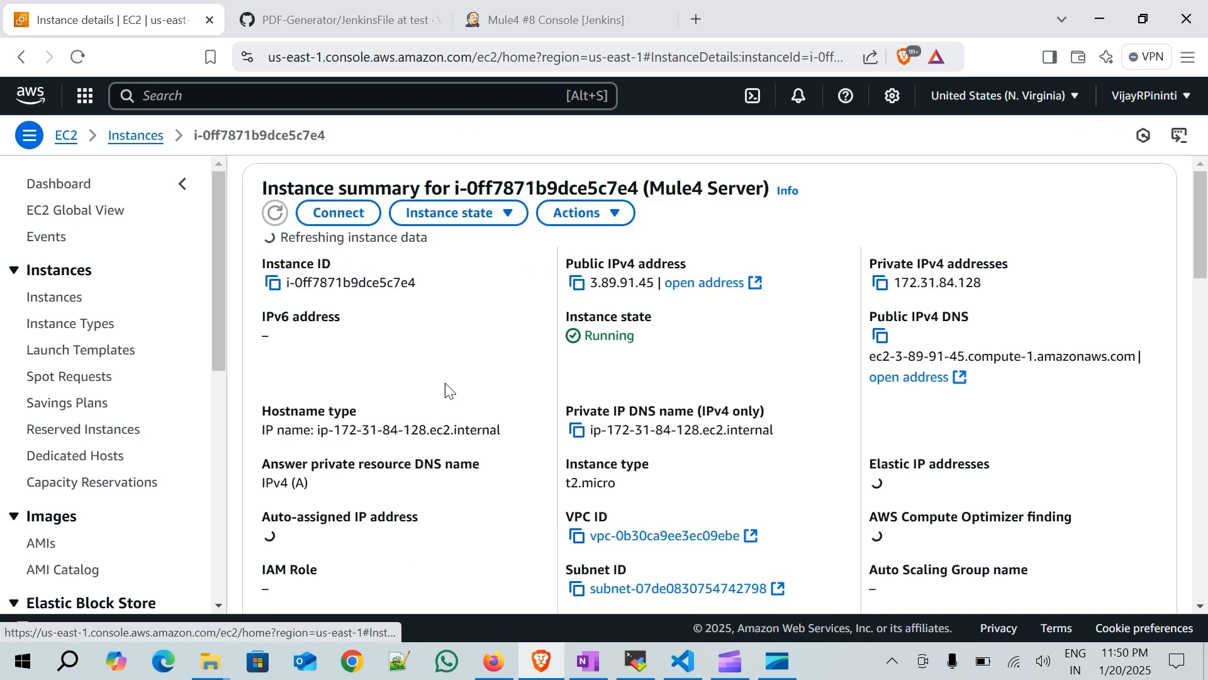
{"action": "left_click", "coordinate": [576, 283]}
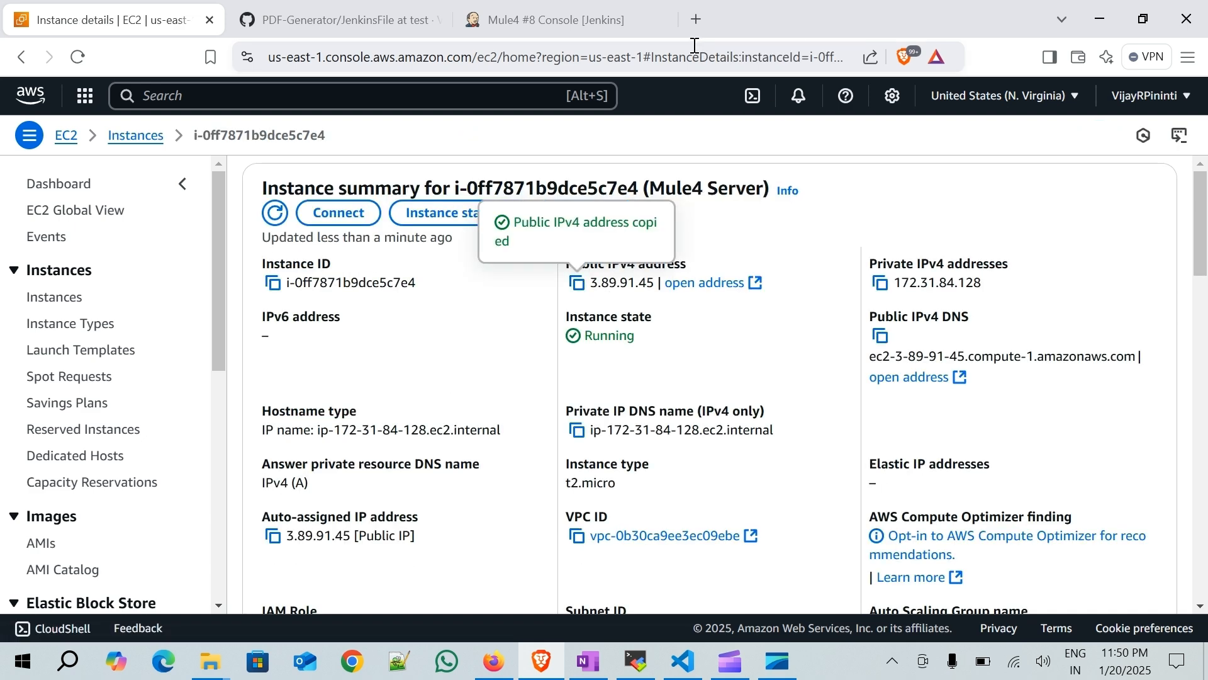
{"action": "left_click", "coordinate": [696, 19]}
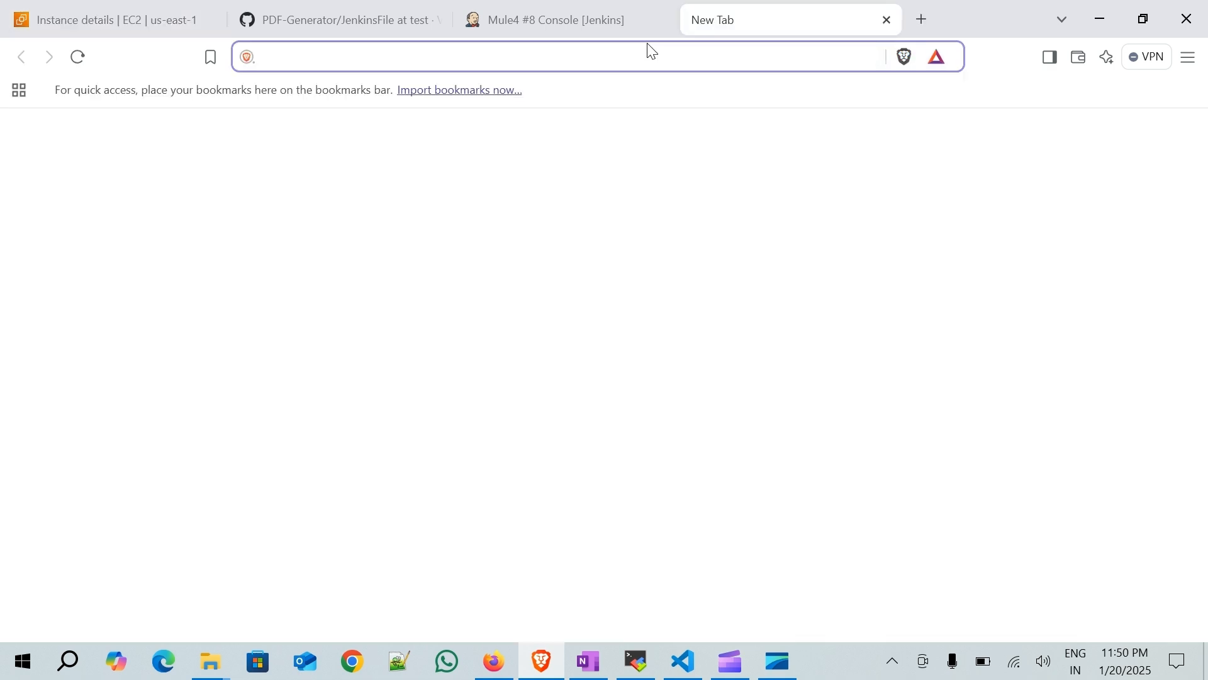
{"action": "type", "text": "http"}
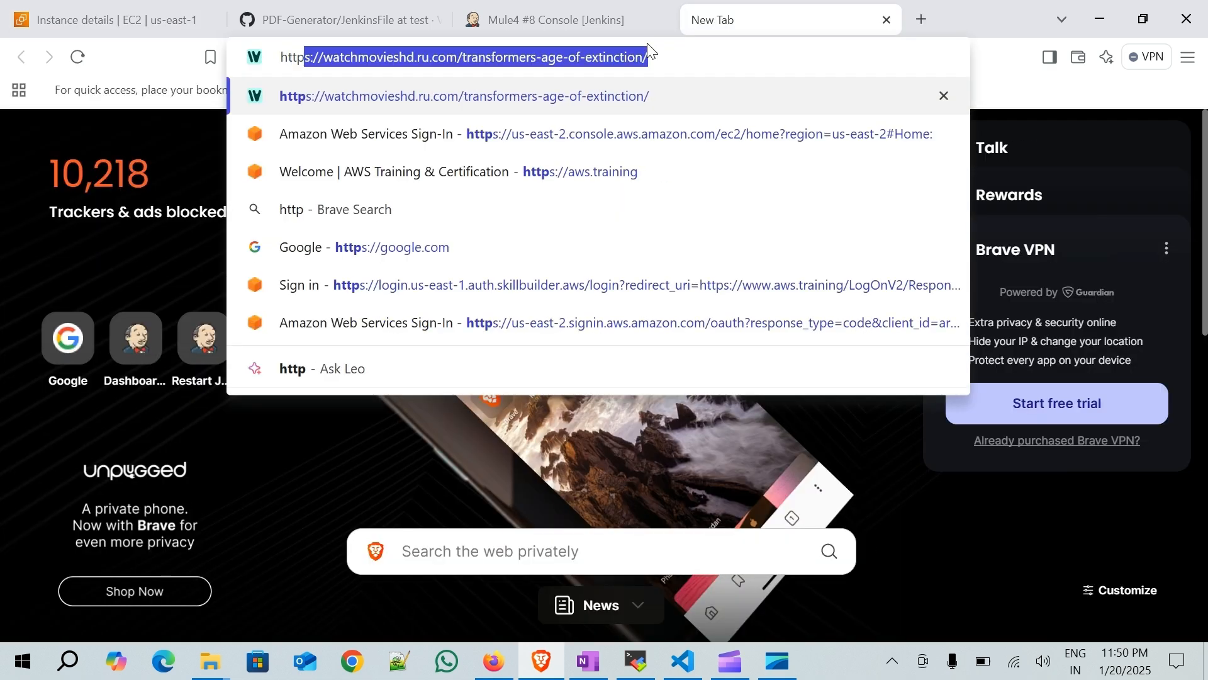
{"action": "type", "text": "://"}
{"action": "key", "text": "ctrl+v"}
{"action": "type", "text": ":8081"}
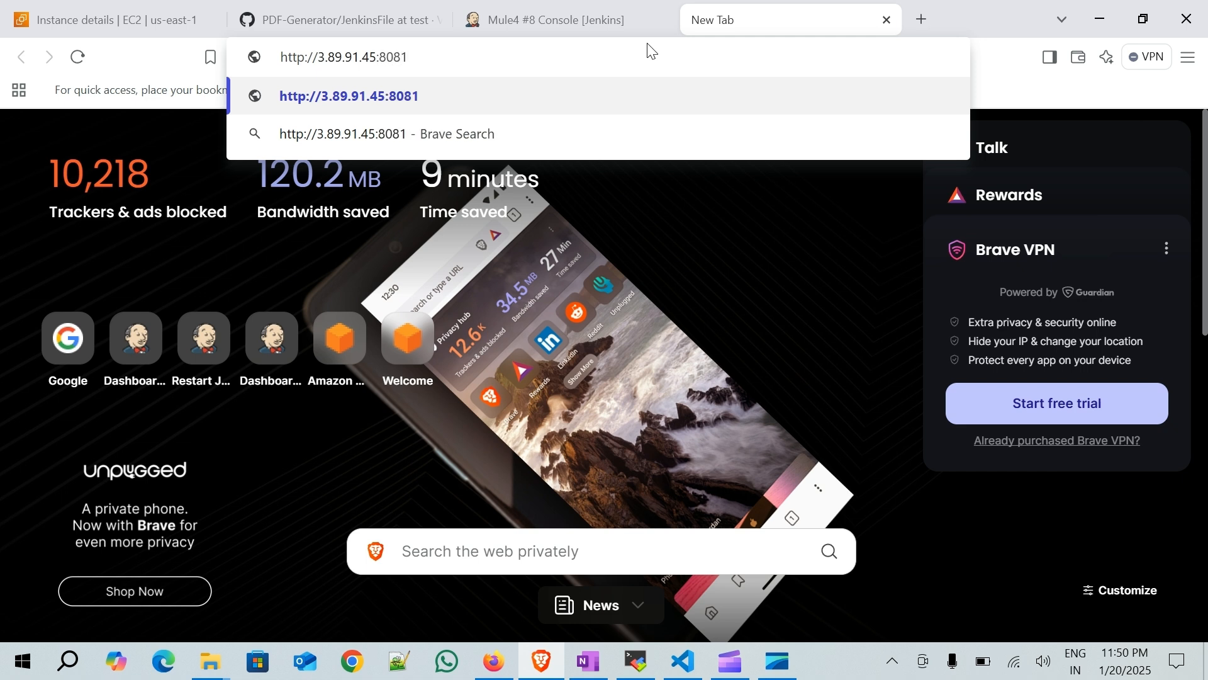
{"action": "type", "text": "/api/"}
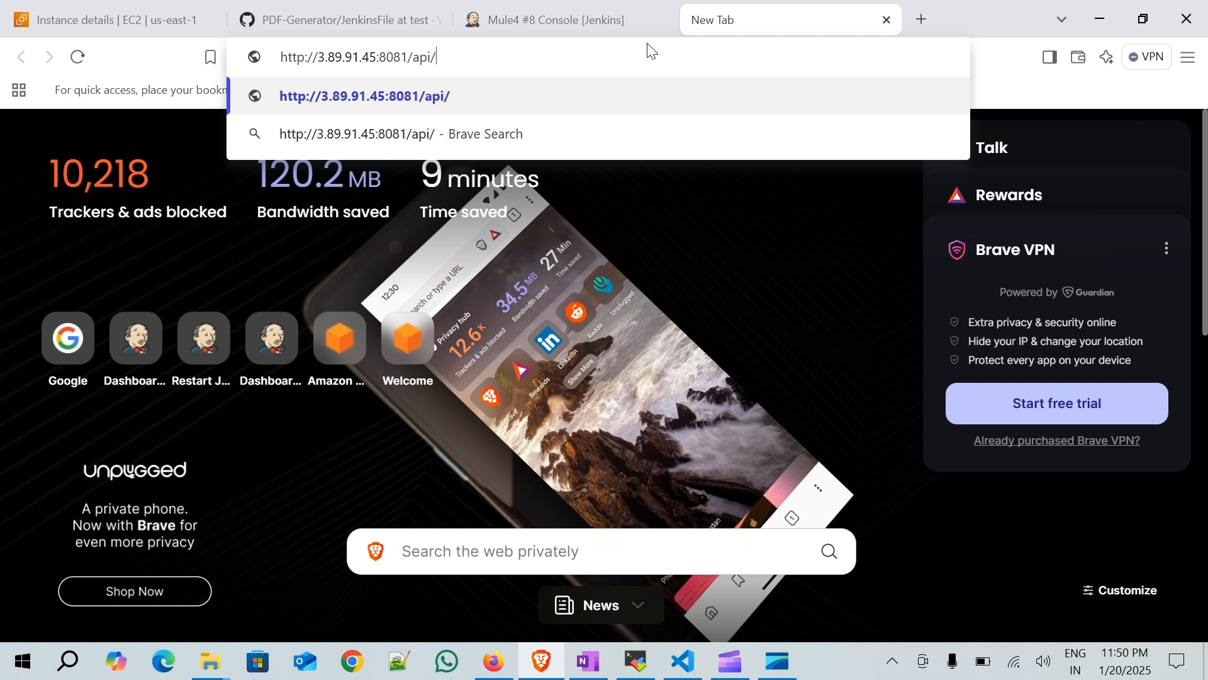
{"action": "type", "text": "v1/"}
{"action": "type", "text": "gen"}
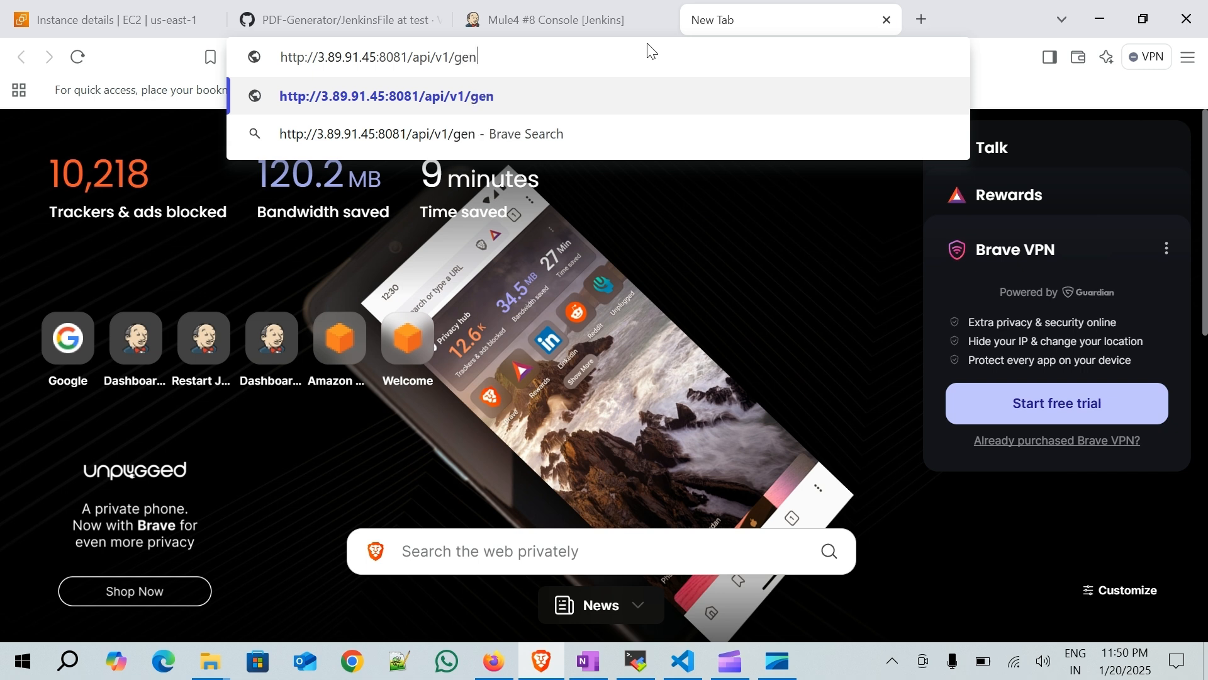
{"action": "type", "text": "eratePdf"}
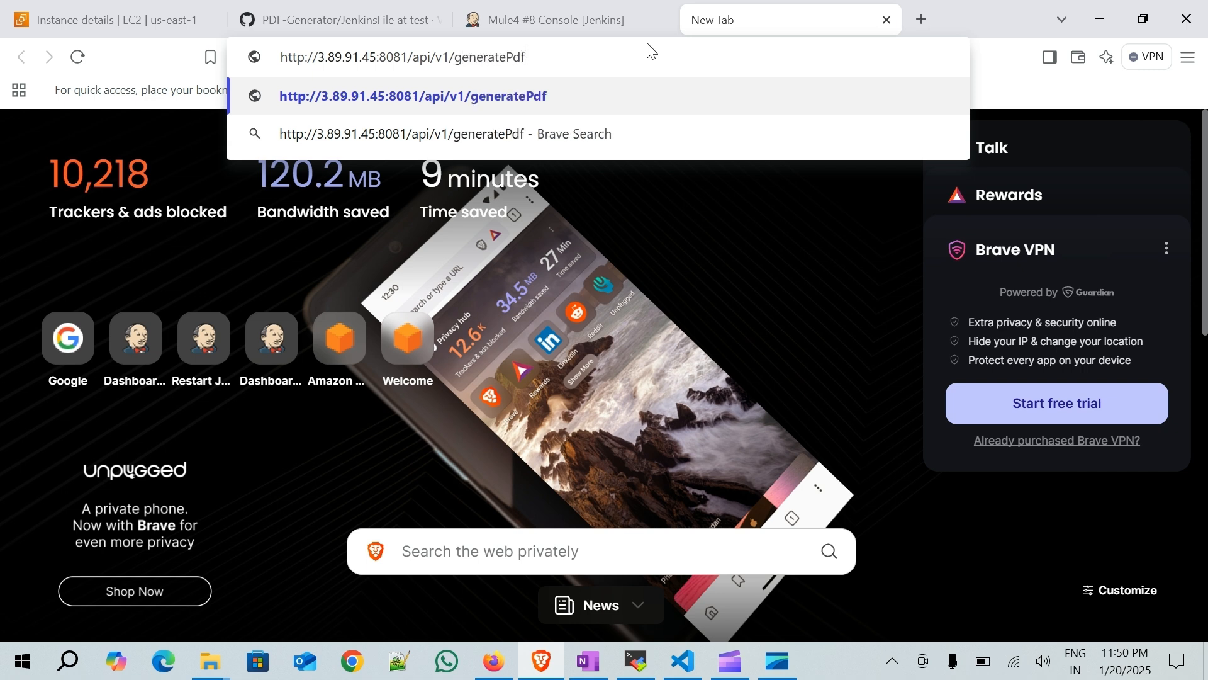
{"action": "key", "text": "Return"}
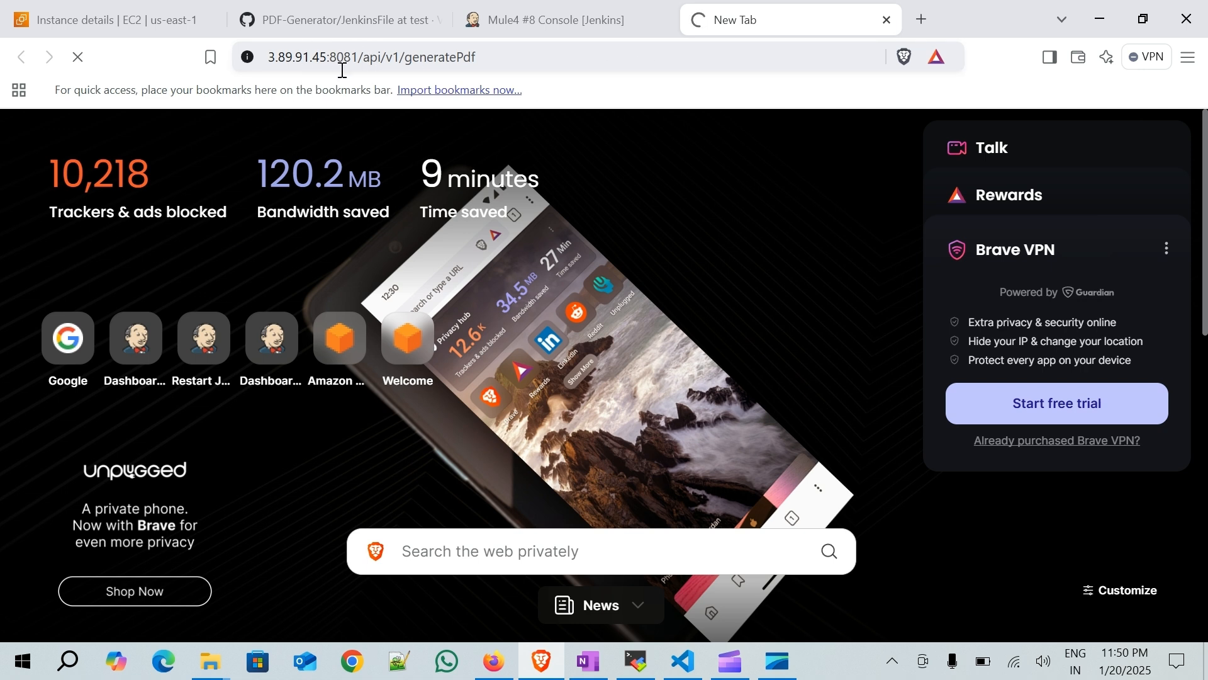
- Return to the EC2 console and open the Mule4 Security Group's inbound rules for editing
{"action": "left_click", "coordinate": [141, 25]}
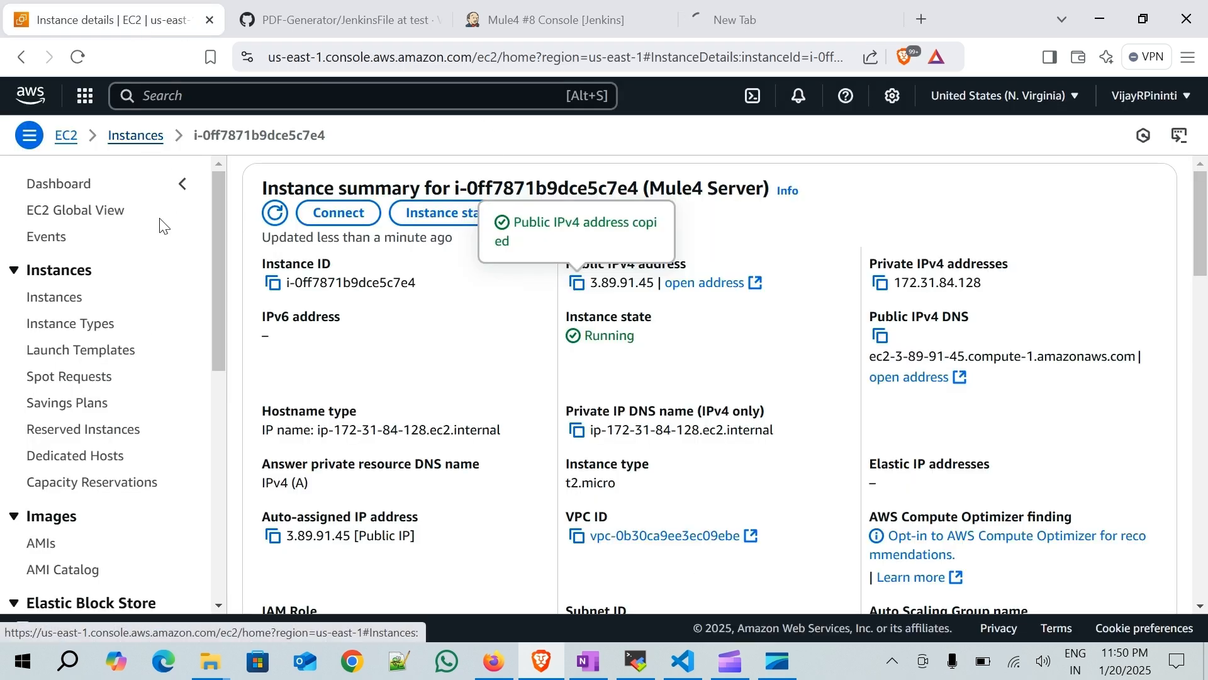
{"action": "left_click_drag", "start_coordinate": [217, 258], "coordinate": [217, 492]}
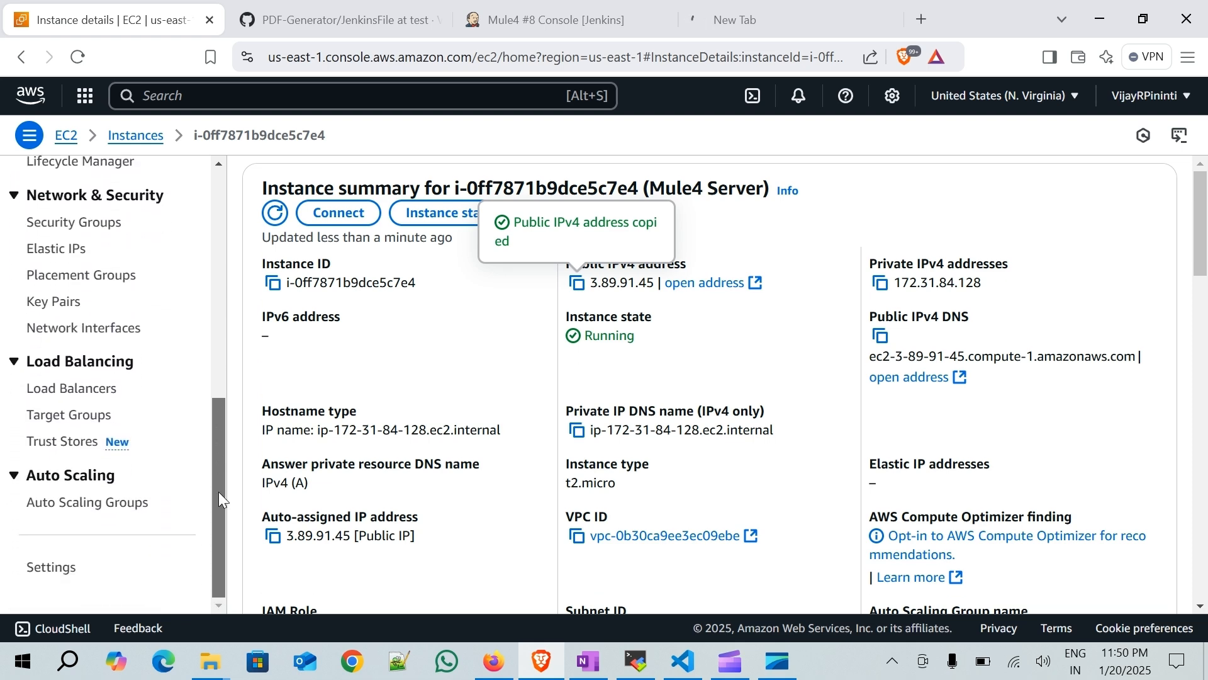
{"action": "scroll", "coordinate": [140, 290], "scroll_direction": "up", "scroll_amount": 3}
{"action": "left_click", "coordinate": [101, 414]}
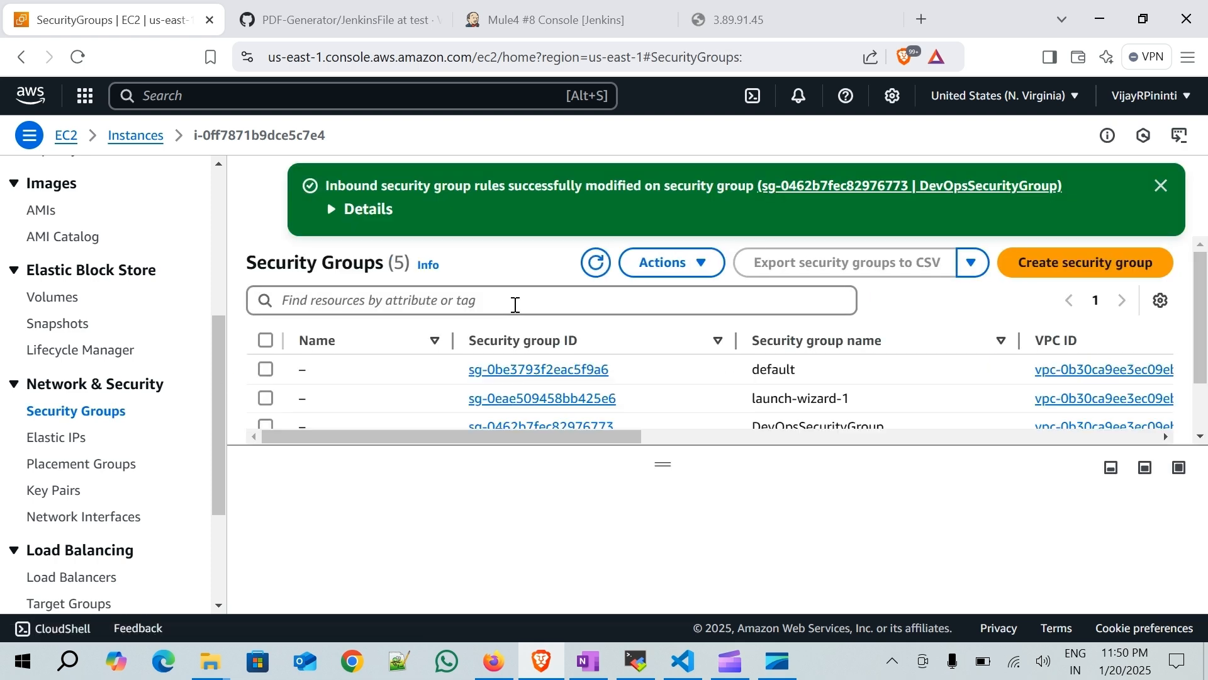
{"action": "scroll", "coordinate": [647, 405], "scroll_direction": "down", "scroll_amount": 2}
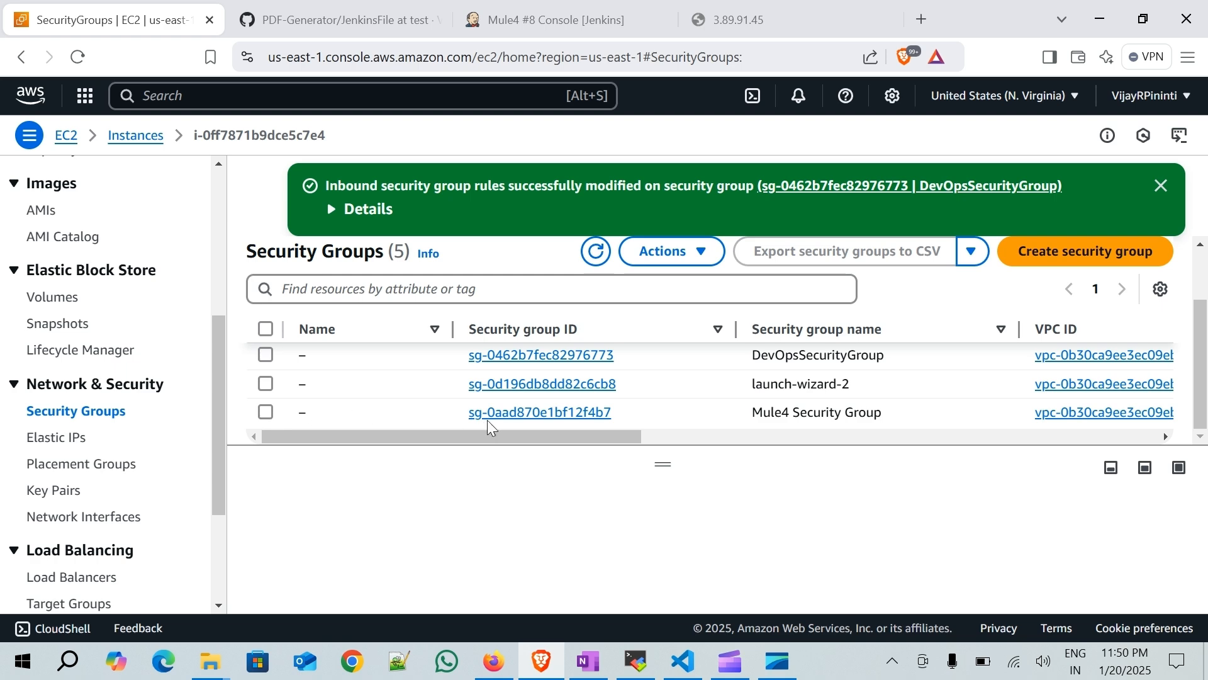
{"action": "left_click", "coordinate": [504, 413]}
{"action": "scroll", "coordinate": [842, 333], "scroll_direction": "down", "scroll_amount": 3}
{"action": "left_click", "coordinate": [1080, 421]}
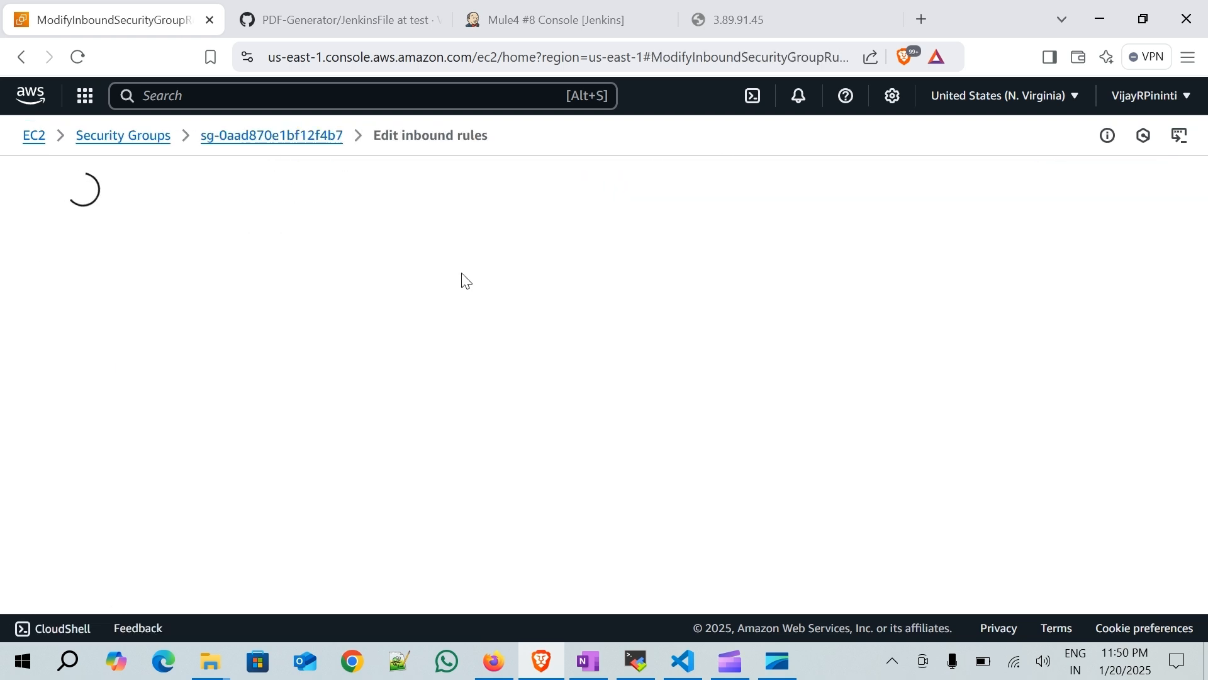
{"action": "scroll", "coordinate": [463, 278], "scroll_direction": "down", "scroll_amount": 1}
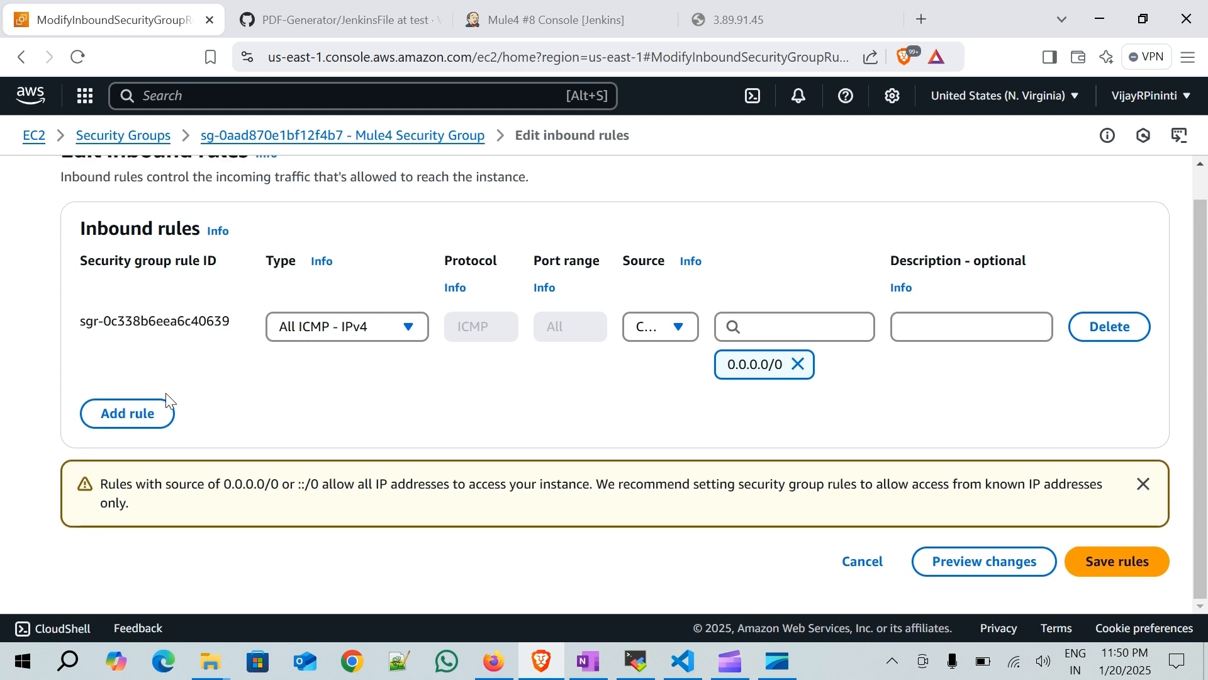
- Add a Custom TCP inbound rule for port 8081 with source Anywhere-IPv4 and save the rules
{"action": "left_click", "coordinate": [135, 420]}
{"action": "left_click", "coordinate": [321, 406]}
{"action": "left_click", "coordinate": [323, 410]}
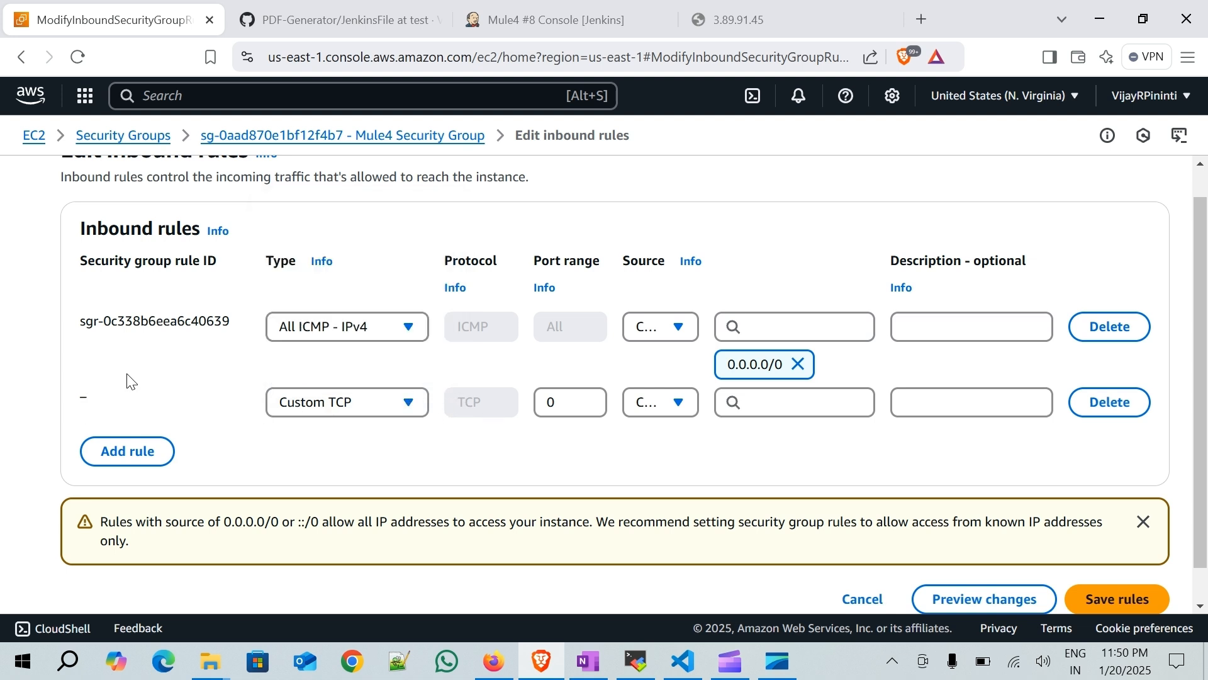
{"action": "left_click", "coordinate": [570, 406]}
{"action": "key", "text": "BackSpace"}
{"action": "type", "text": "8081"}
{"action": "left_click", "coordinate": [658, 406]}
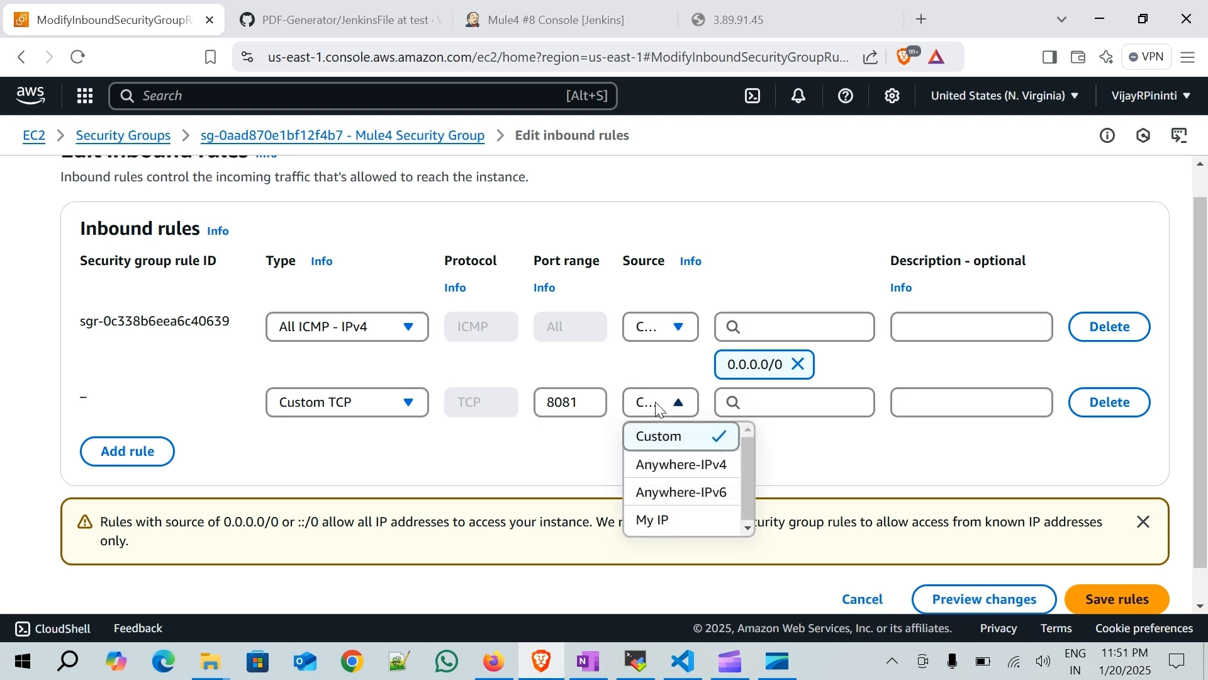
{"action": "left_click", "coordinate": [702, 481]}
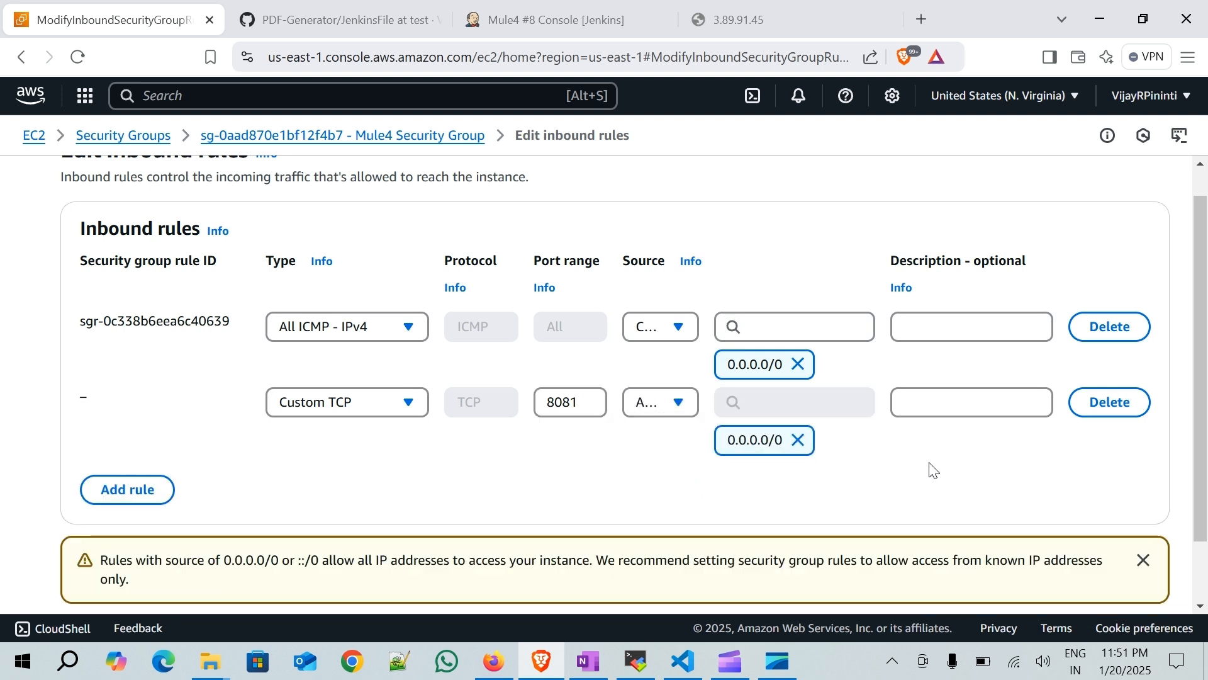
{"action": "scroll", "coordinate": [934, 471], "scroll_direction": "down", "scroll_amount": 1}
{"action": "left_click", "coordinate": [1114, 560]}
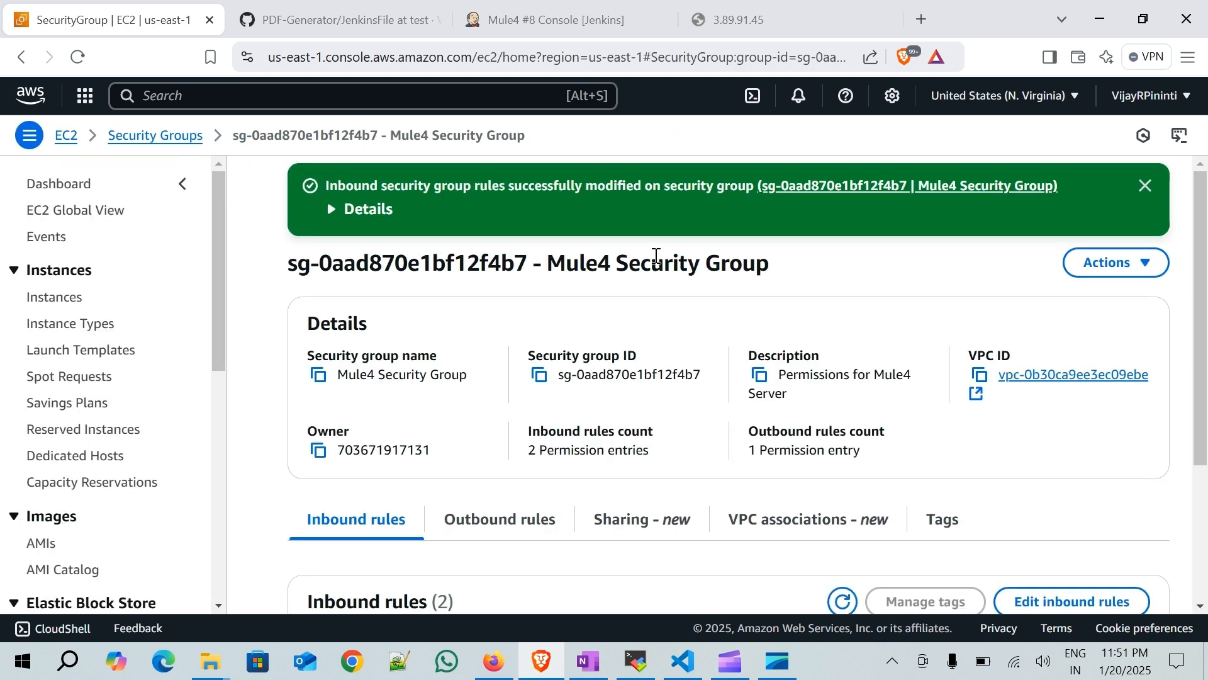
- Reload the generatePdf page and save the returned bill PDF in the Downloads folder
{"action": "left_click", "coordinate": [723, 21]}
{"action": "left_click", "coordinate": [77, 57]}
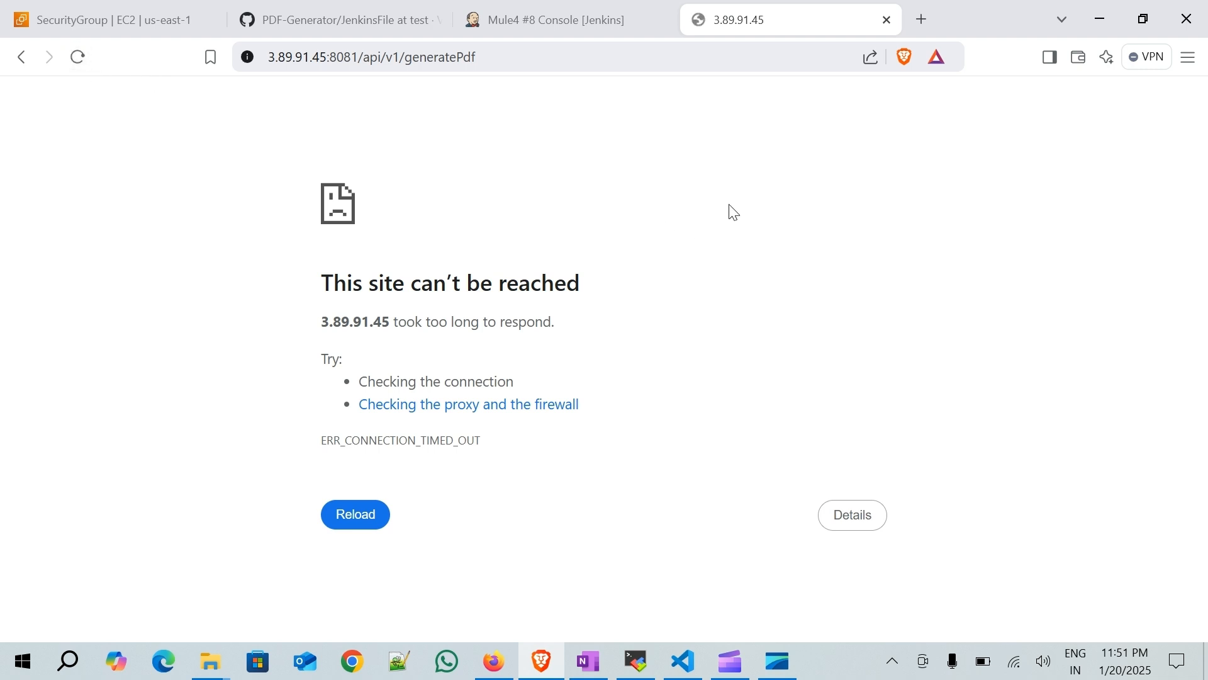
{"action": "left_click", "coordinate": [359, 514]}
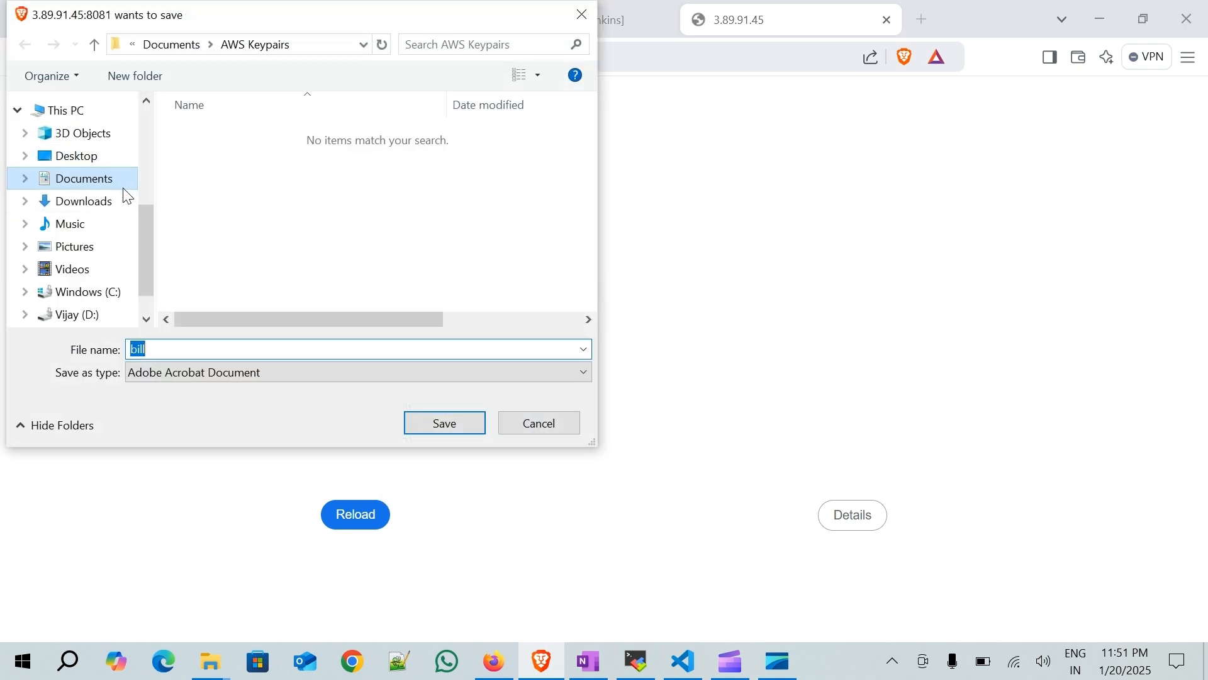
{"action": "scroll", "coordinate": [81, 166], "scroll_direction": "up", "scroll_amount": 5}
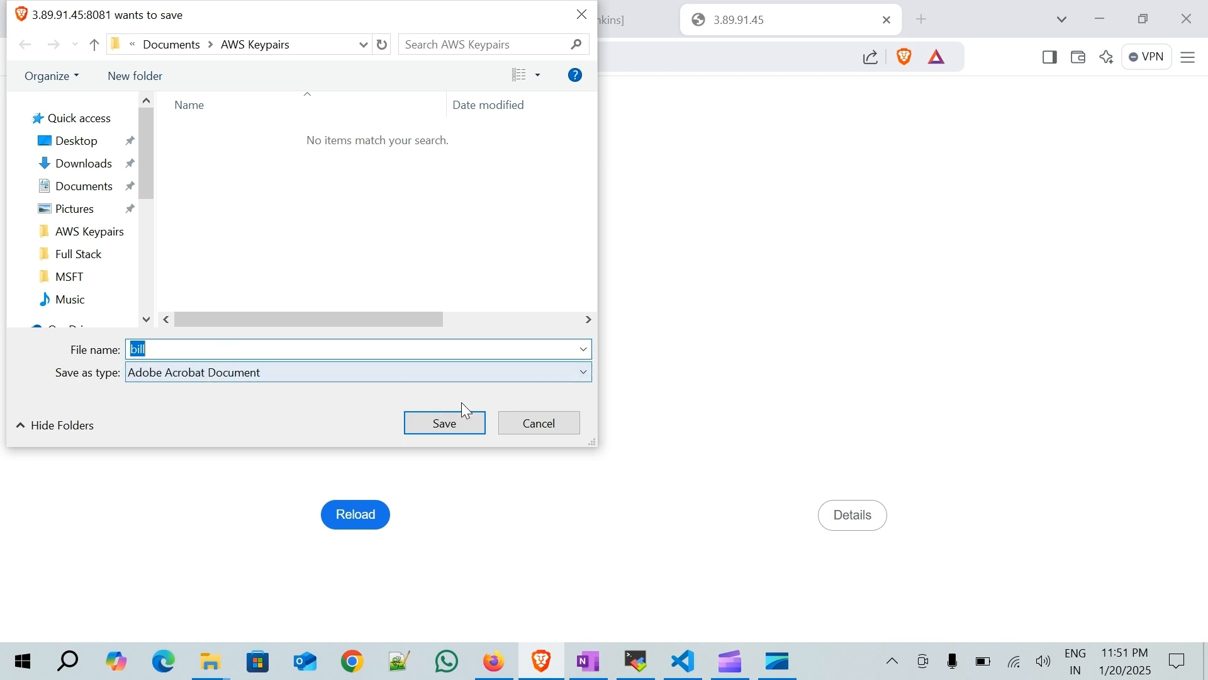
{"action": "left_click", "coordinate": [88, 167]}
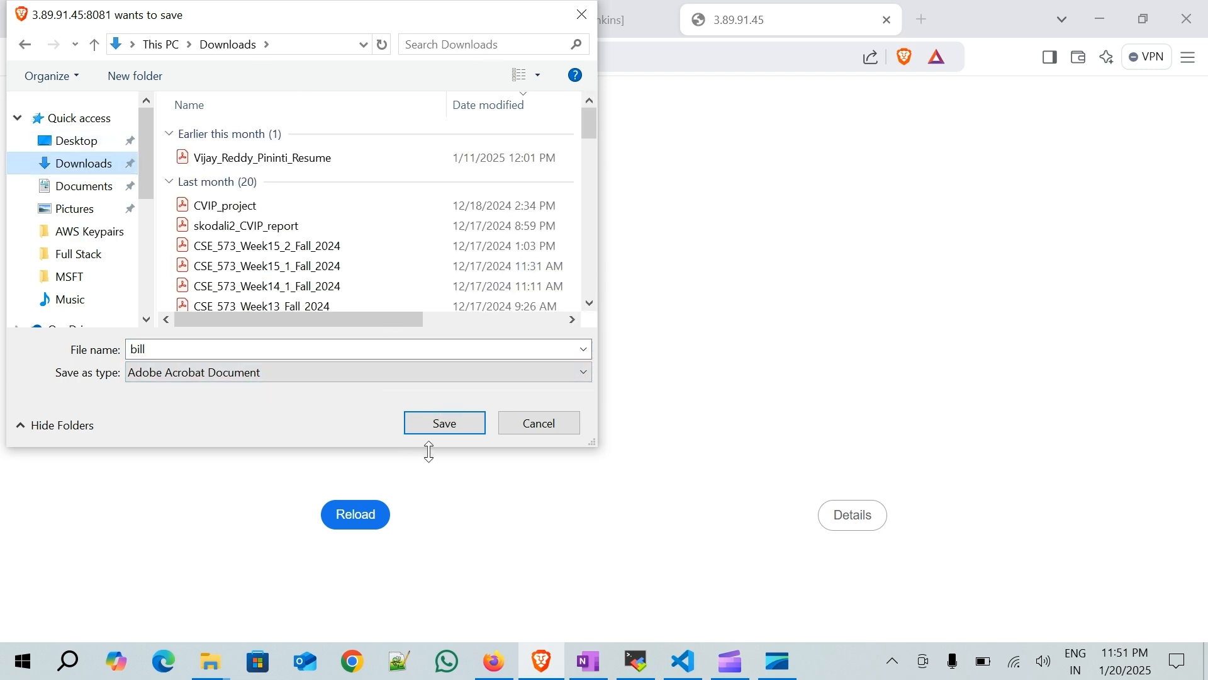
{"action": "left_click", "coordinate": [445, 424]}
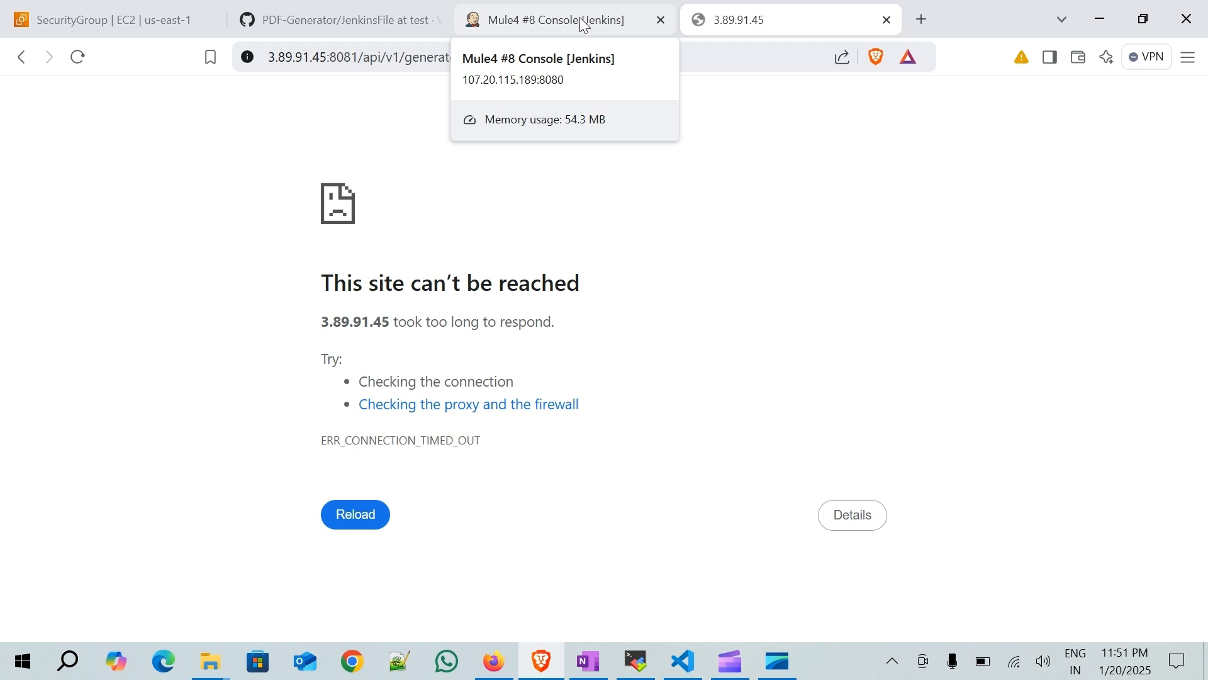
- Switch to OneNote, mark "Establish communication between mule and Jenkins" as done and add the checklist item "GitHub webhooks"
{"action": "left_click", "coordinate": [741, 666]}
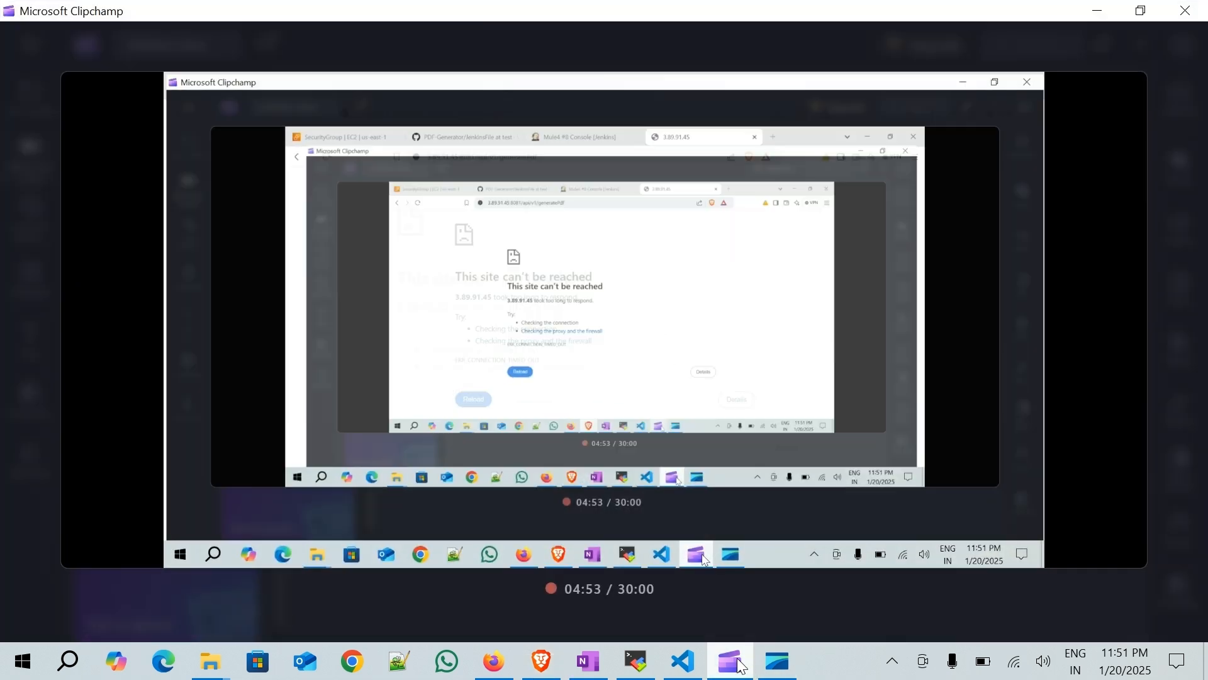
{"action": "left_click", "coordinate": [580, 668]}
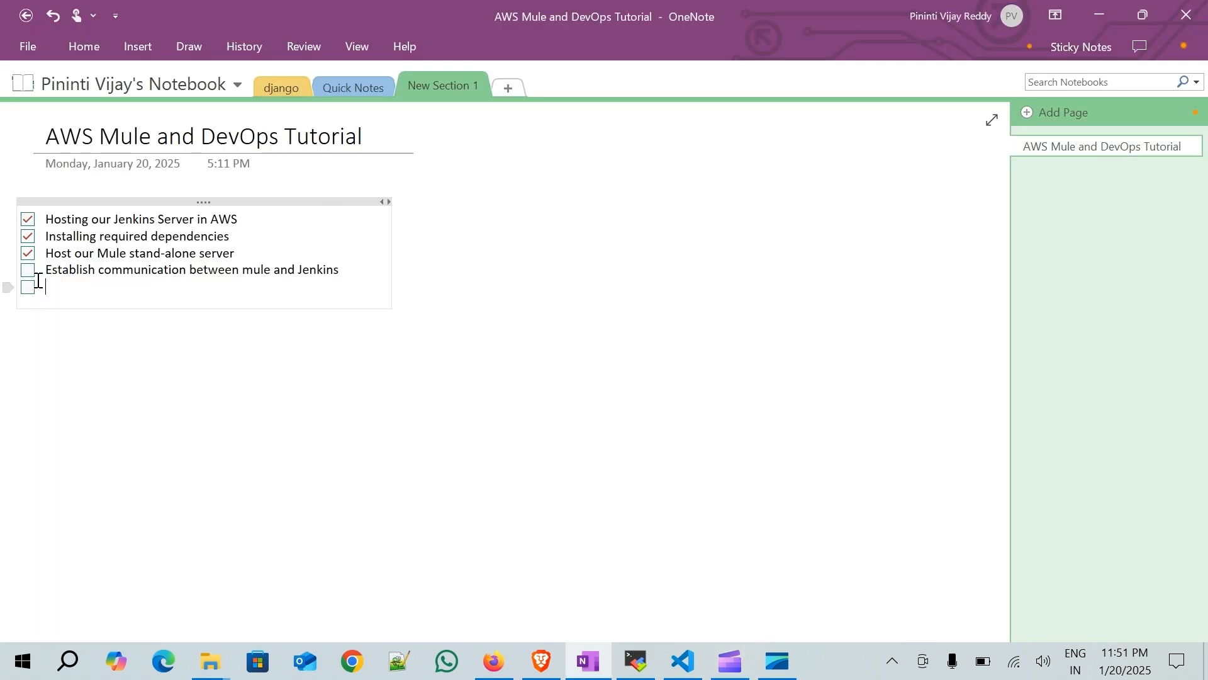
{"action": "left_click", "coordinate": [28, 270]}
{"action": "type", "text": "GitHub webhooks"}
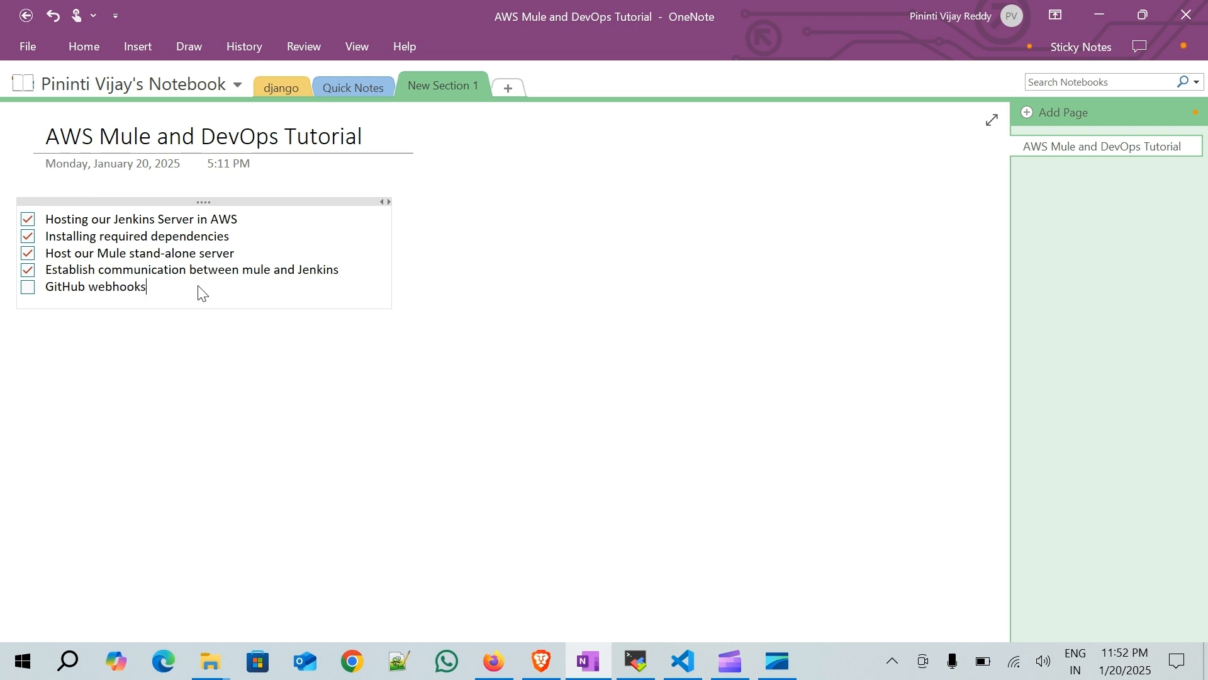